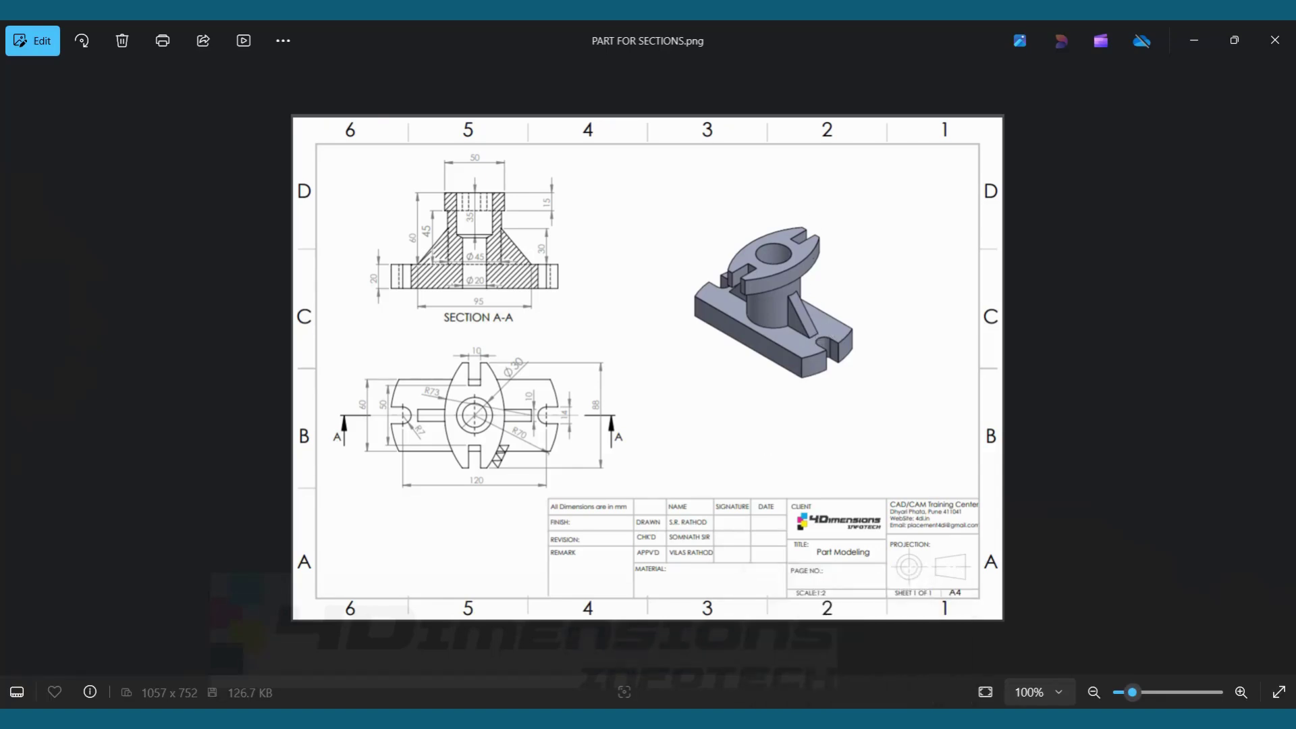
Switch to Solid Edge, start an Extrude sketch on the Top (xy) plane, and draw a circle centred on the origin.
left_click(836, 718)
left_click(407, 91)
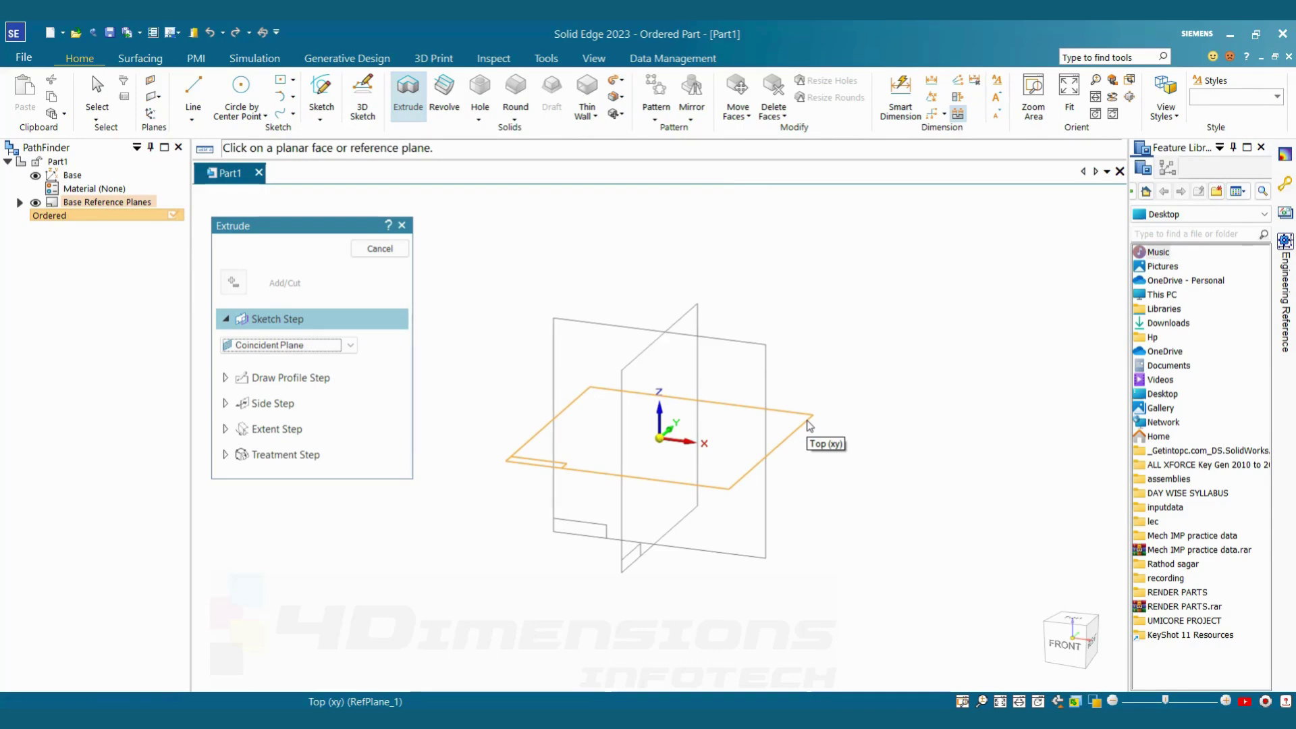
left_click(810, 425)
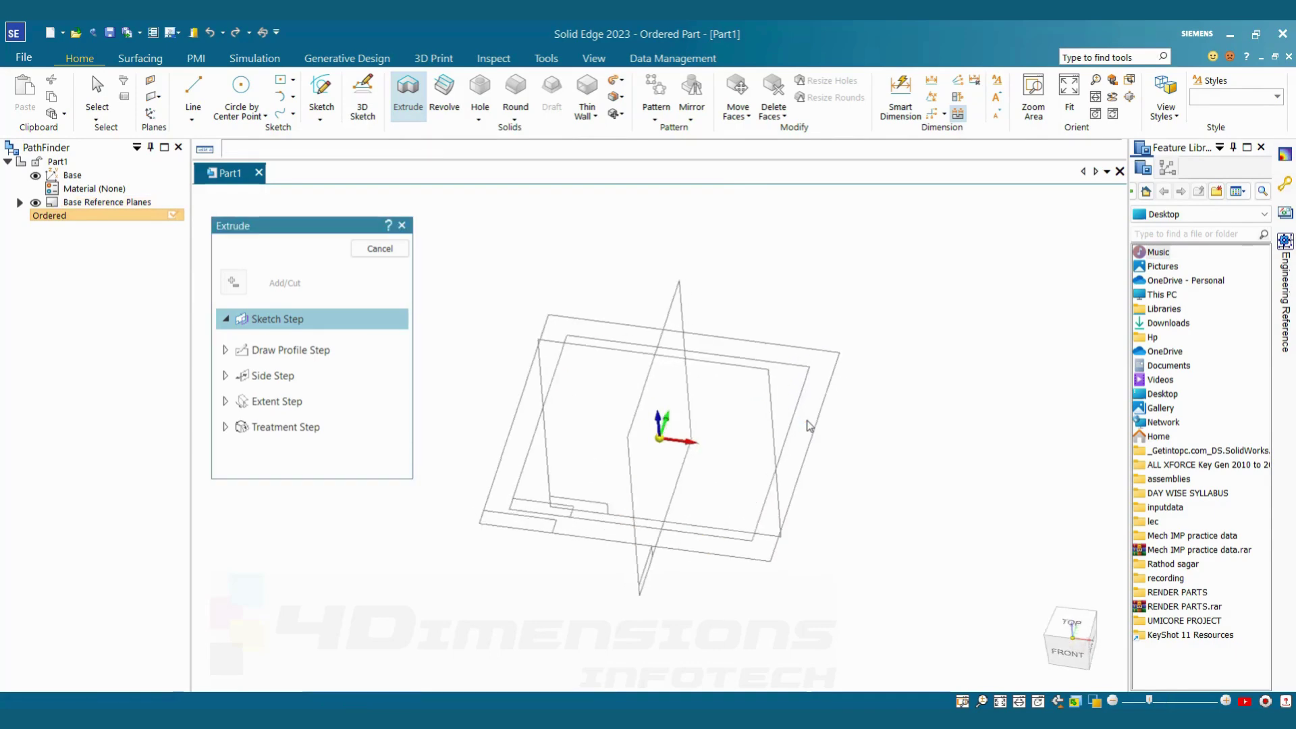
left_click(254, 95)
left_click(660, 438)
left_click(743, 237)
key("Escape")
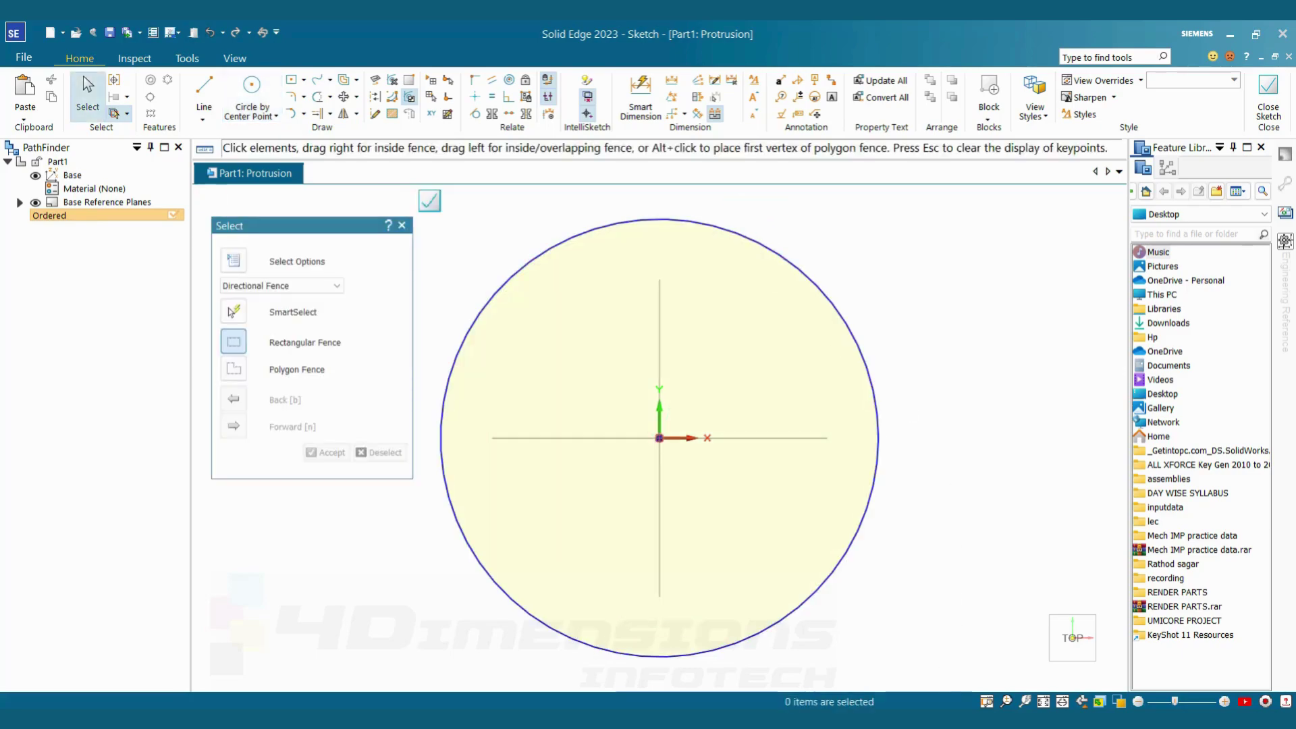
Check the reference drawing, set the circle's diameter to 140 mm, and suppress the auto-scale message for the current session.
key("alt+Tab")
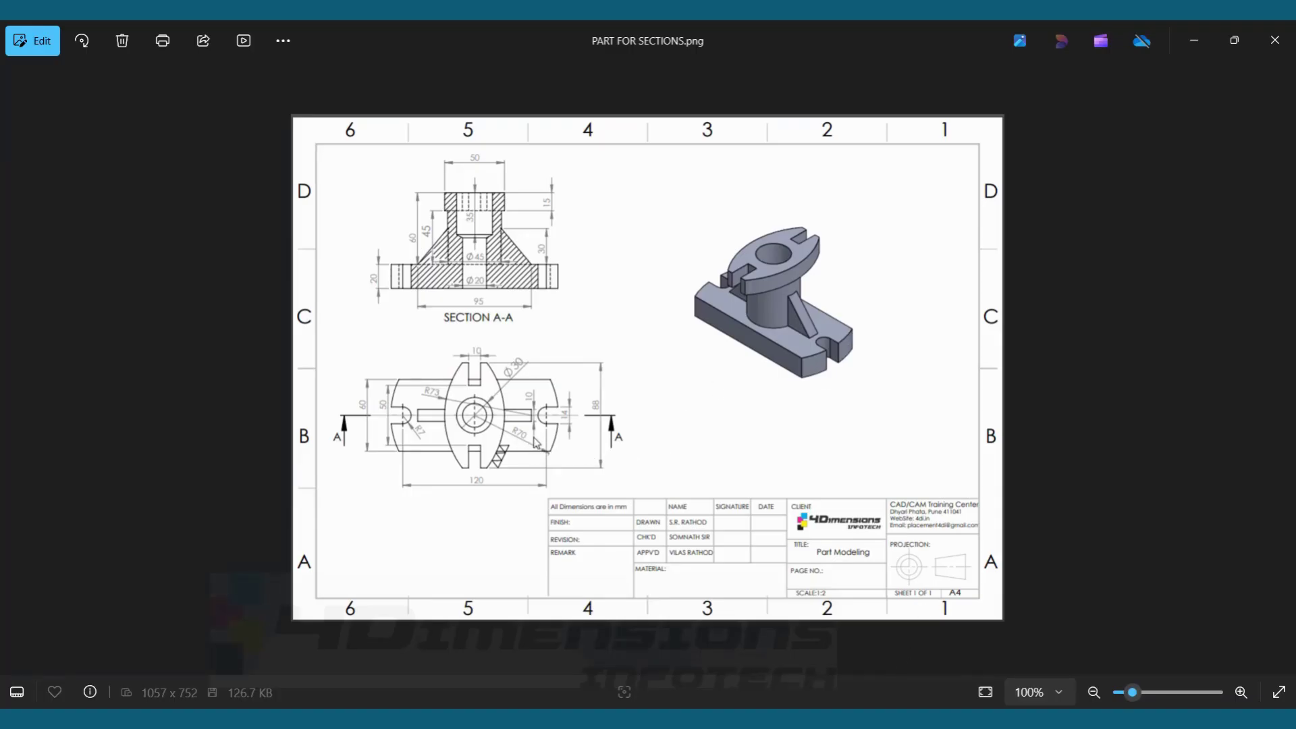
key("alt+Tab")
left_click(640, 95)
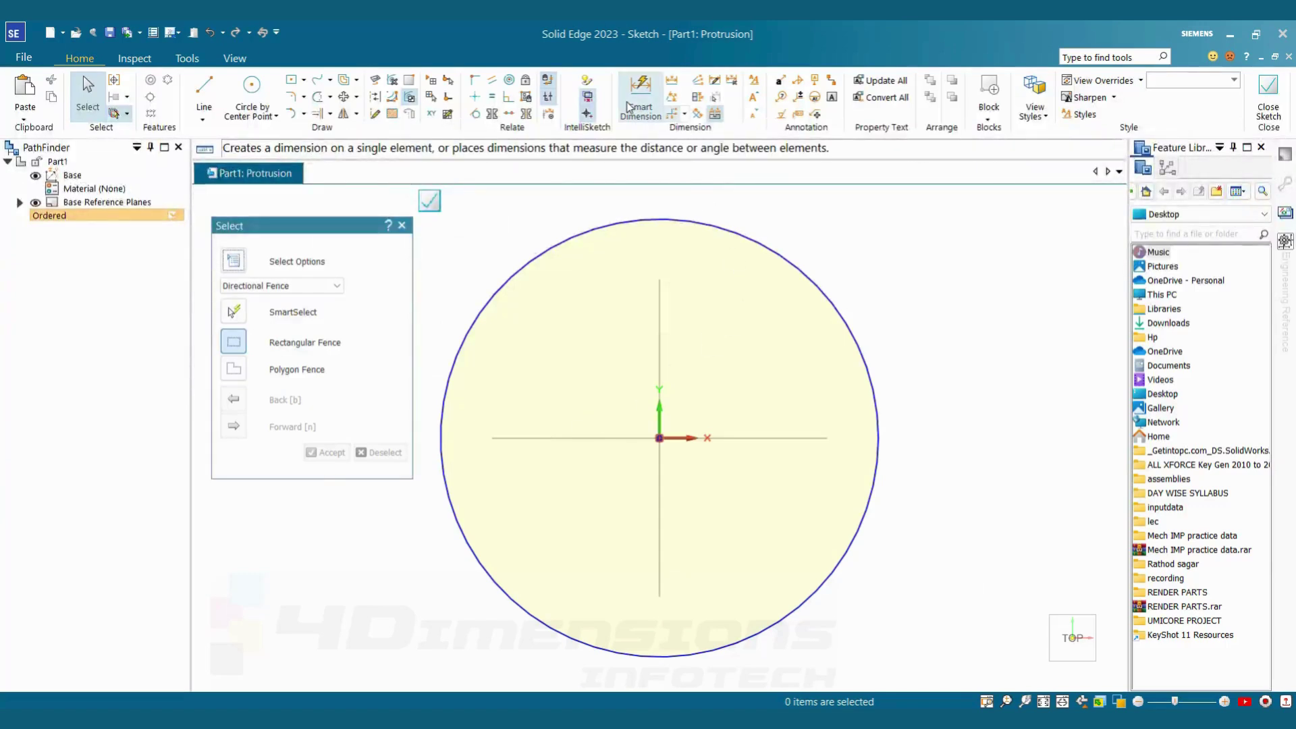
left_click(803, 275)
left_click(852, 256)
type("140")
key("Return")
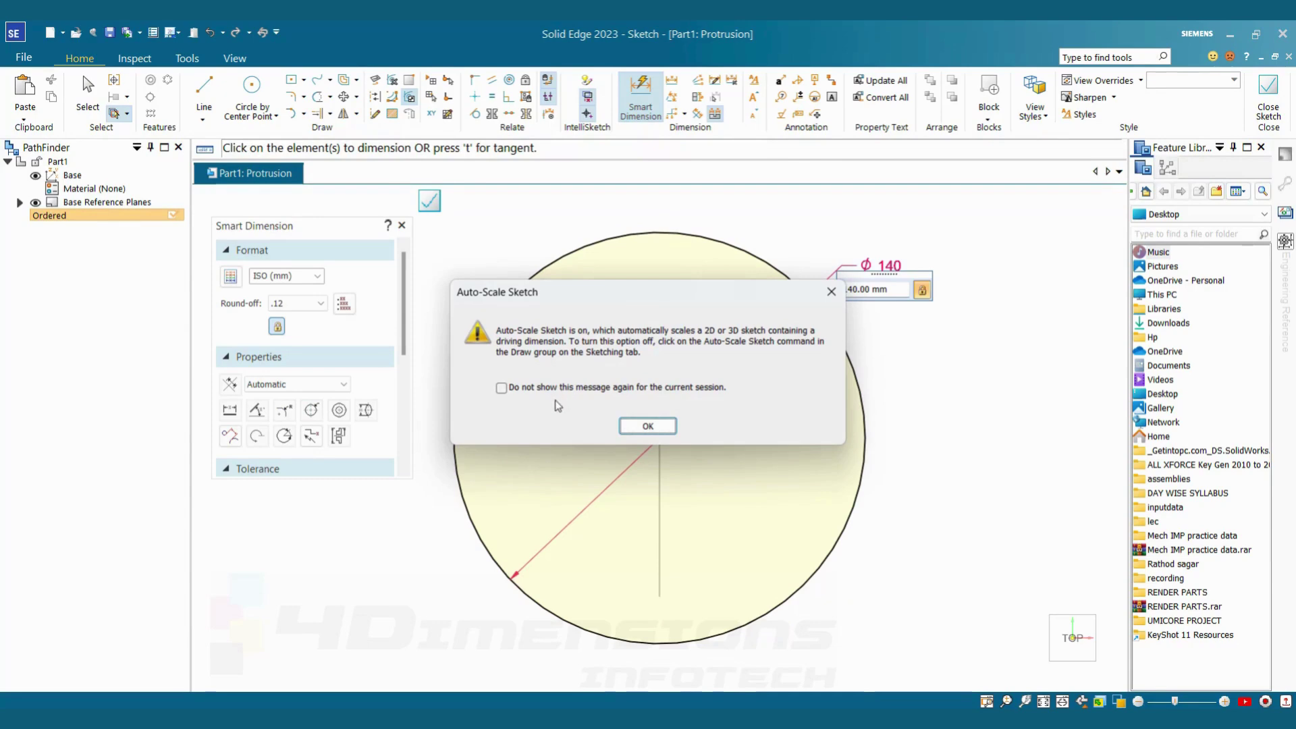
left_click(501, 388)
left_click(648, 426)
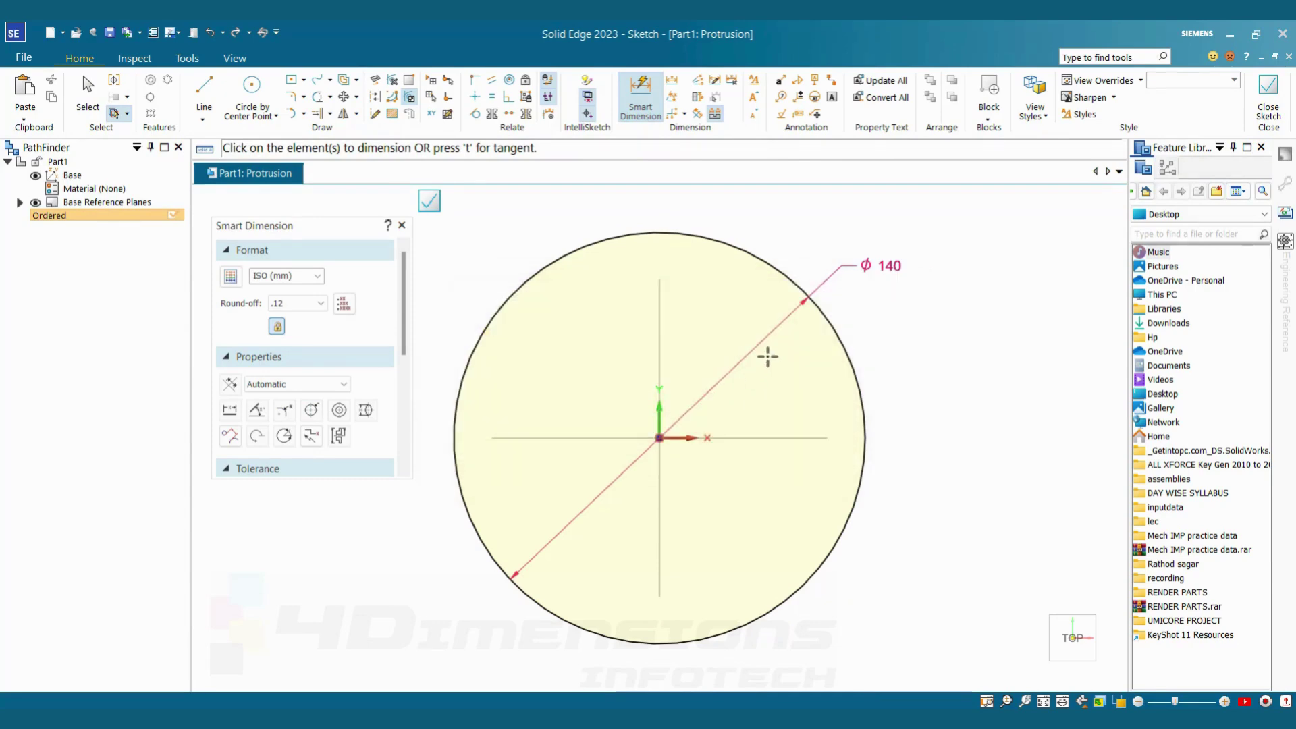
key("Escape")
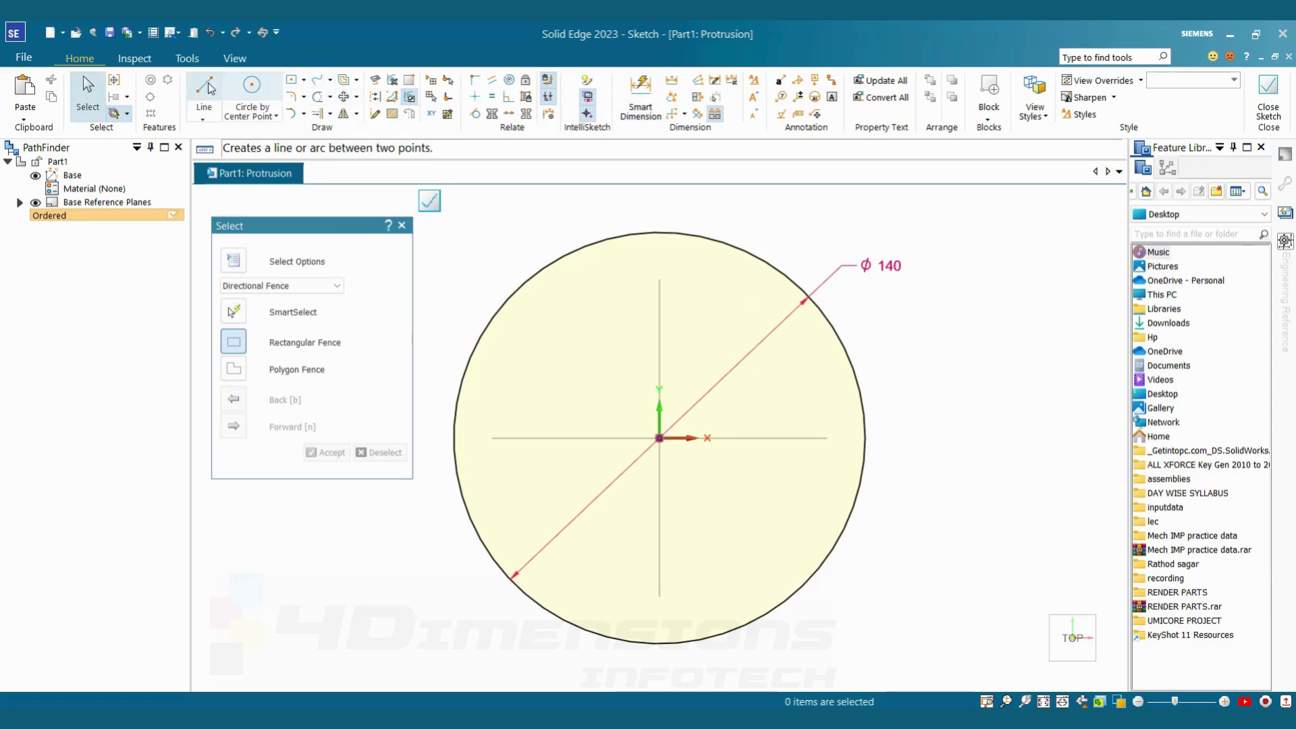
Draw a horizontal line across the full circle through its centre, between its two silhouette points.
left_click(454, 439)
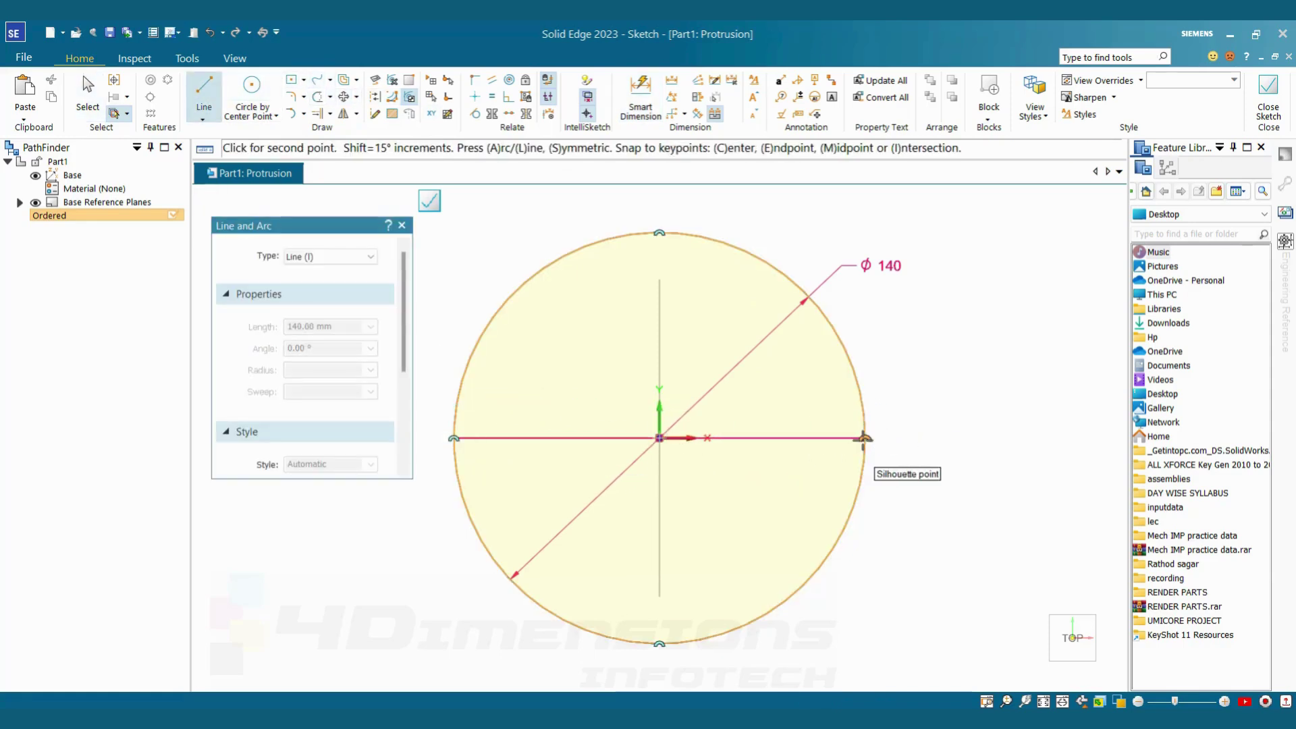
left_click(865, 438)
key("Escape")
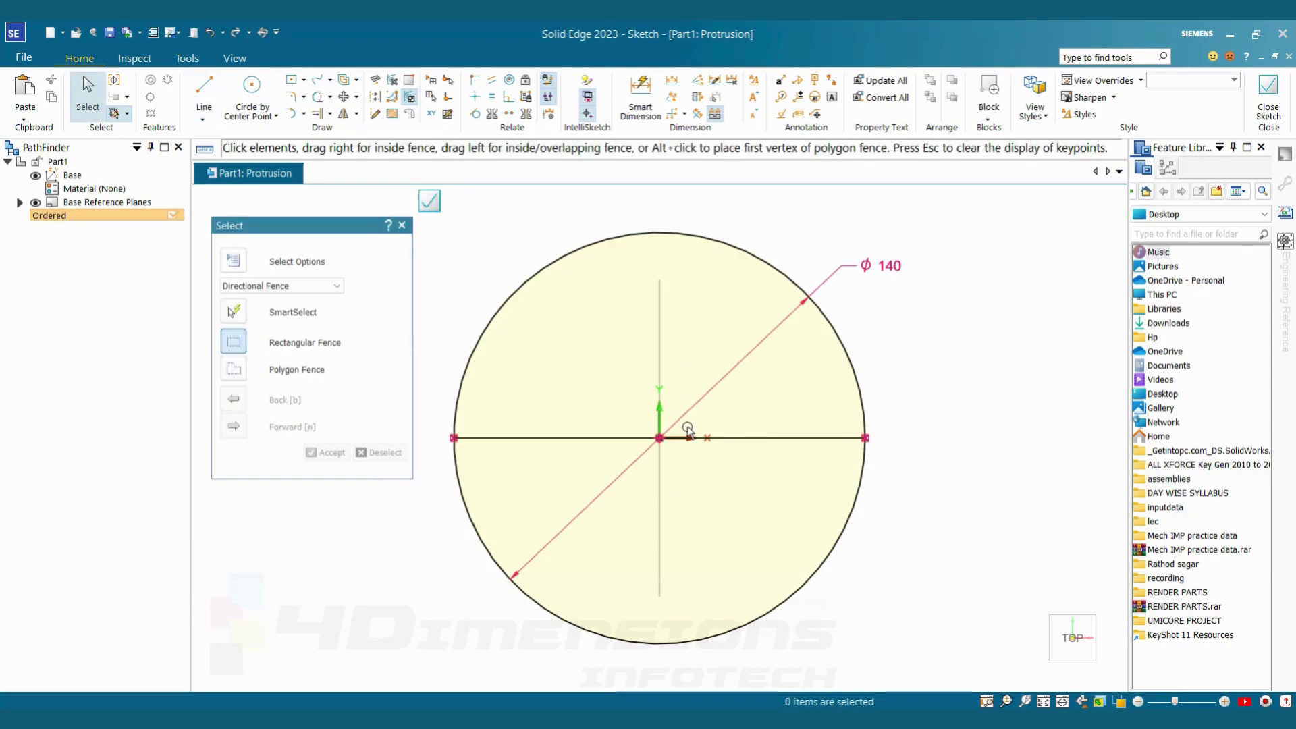
Check the reference drawing and offset the horizontal centre line 30 mm upward.
key("alt+Tab")
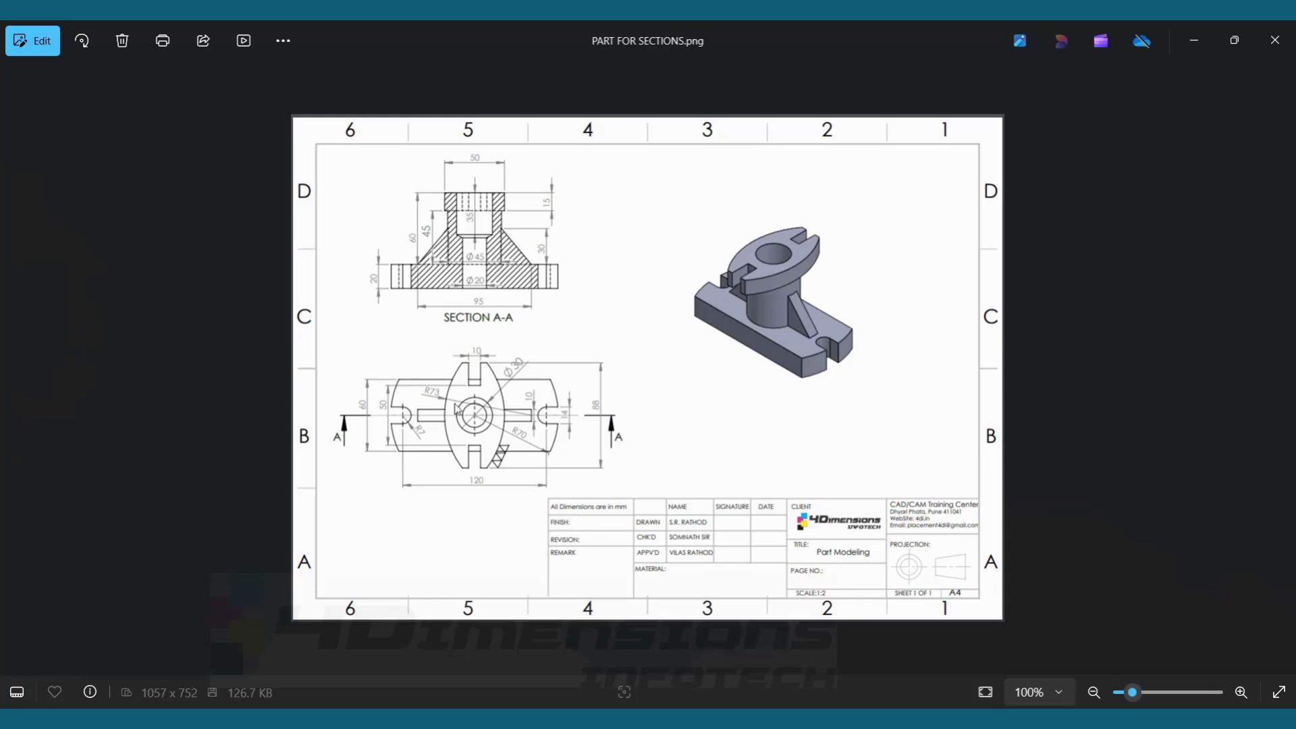
key("alt+Tab")
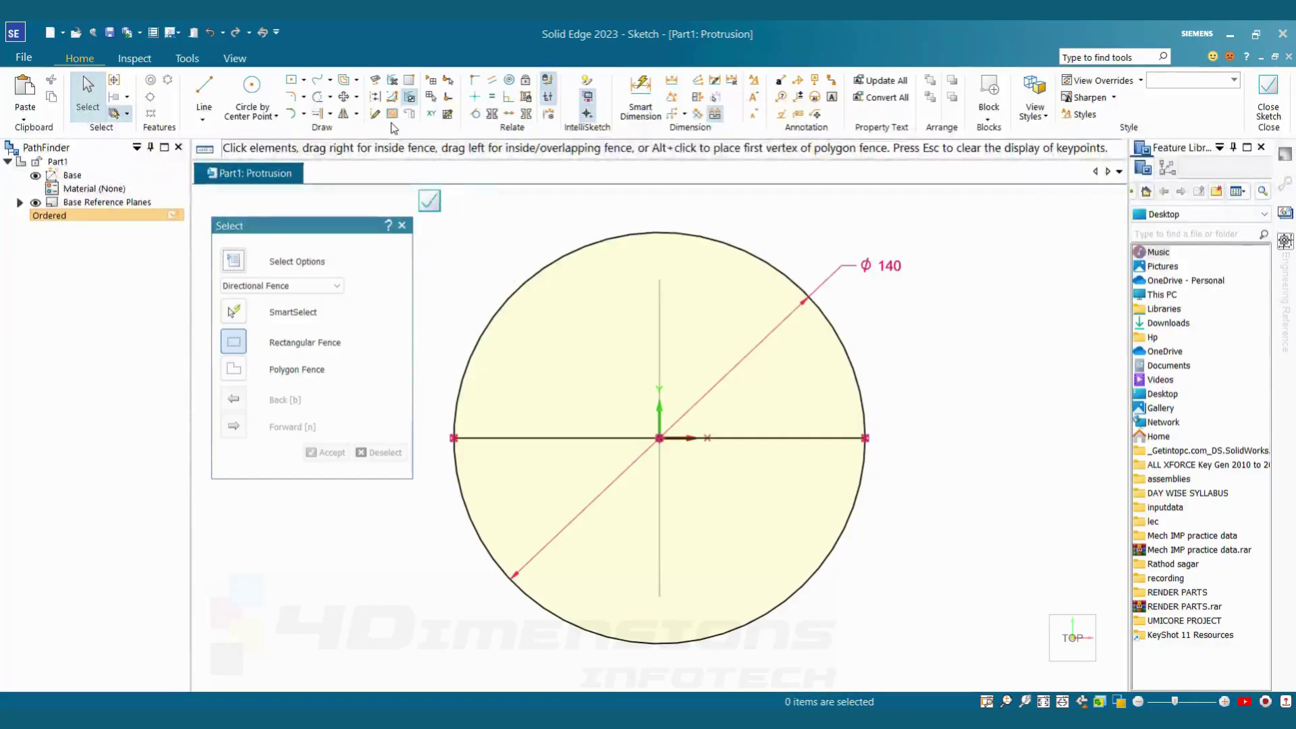
left_click(640, 96)
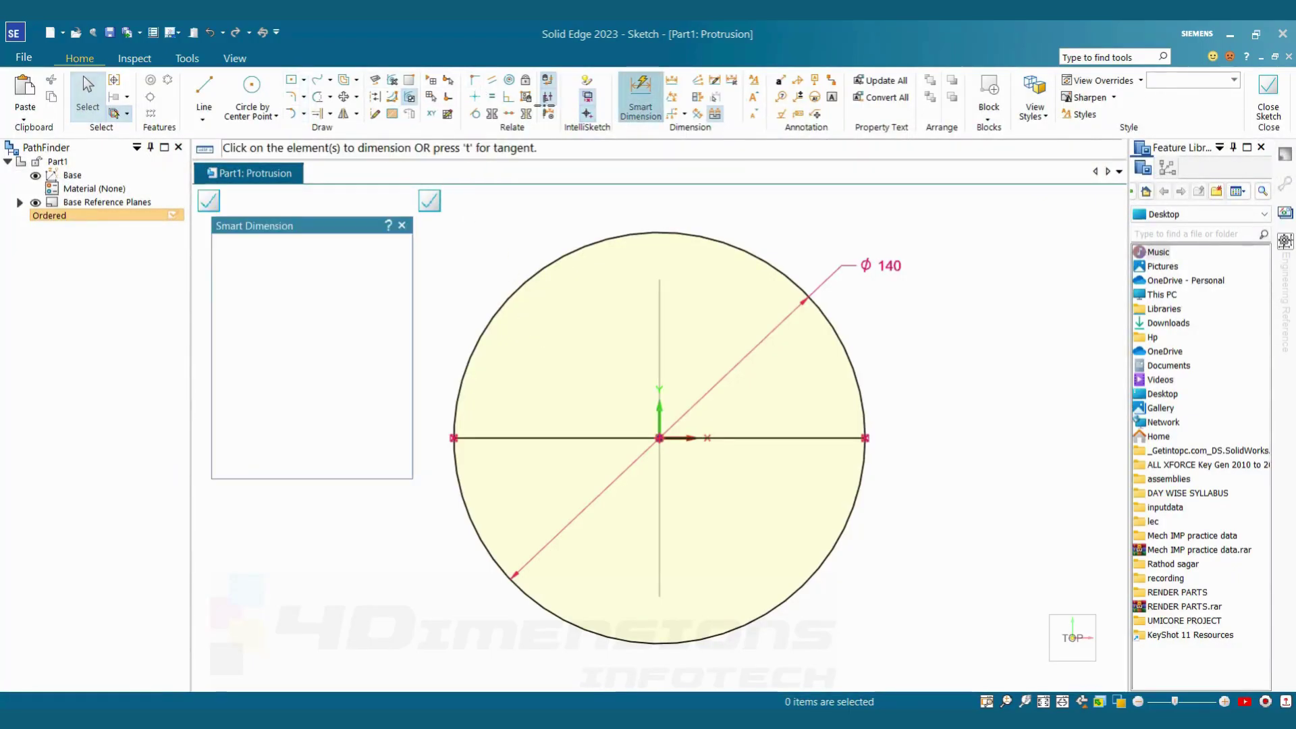
left_click(344, 79)
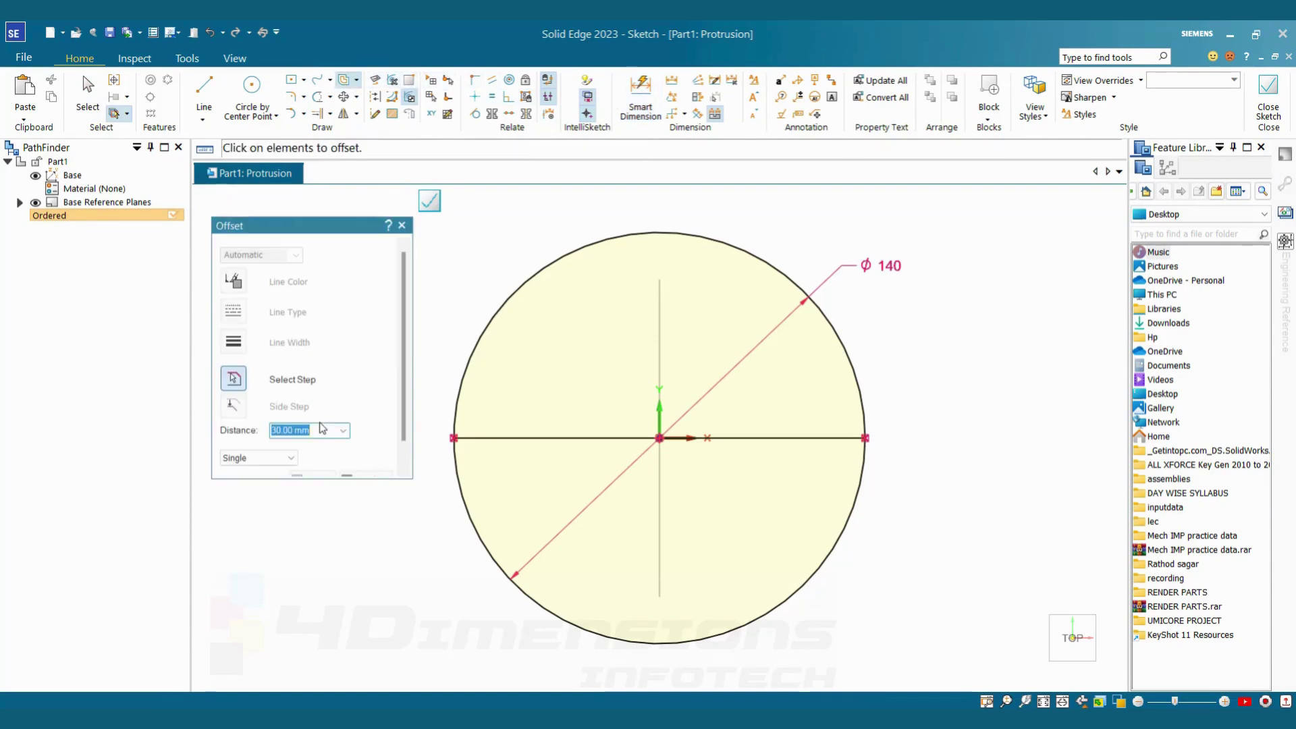
left_click(560, 438)
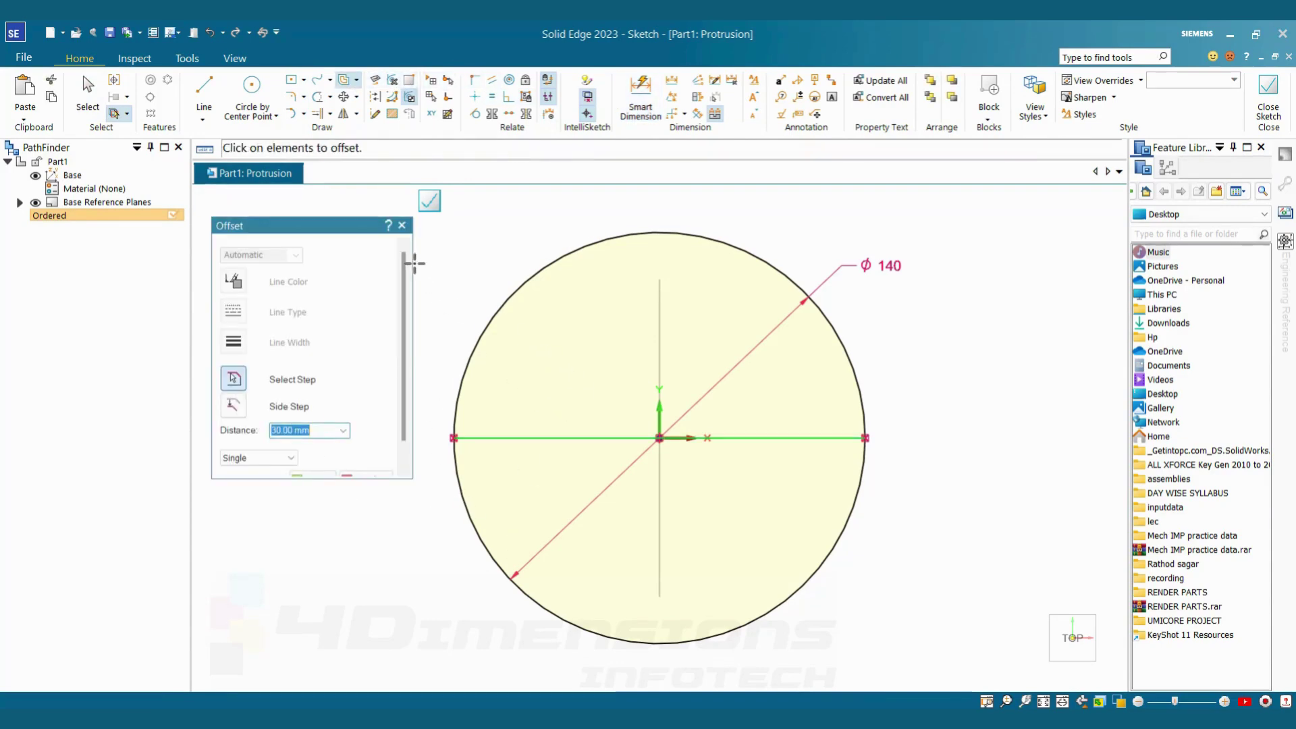
scroll(309, 465, "down", 1)
left_click(324, 453)
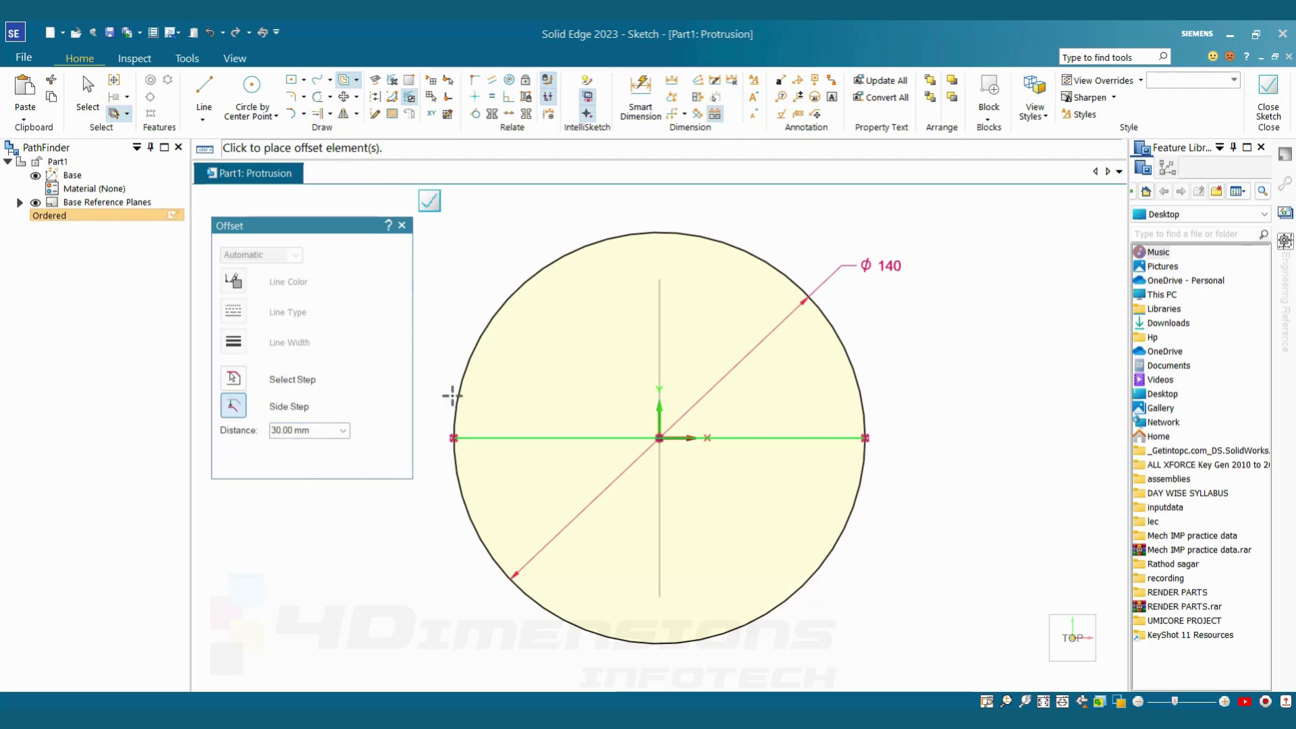
left_click(656, 302)
key("Escape")
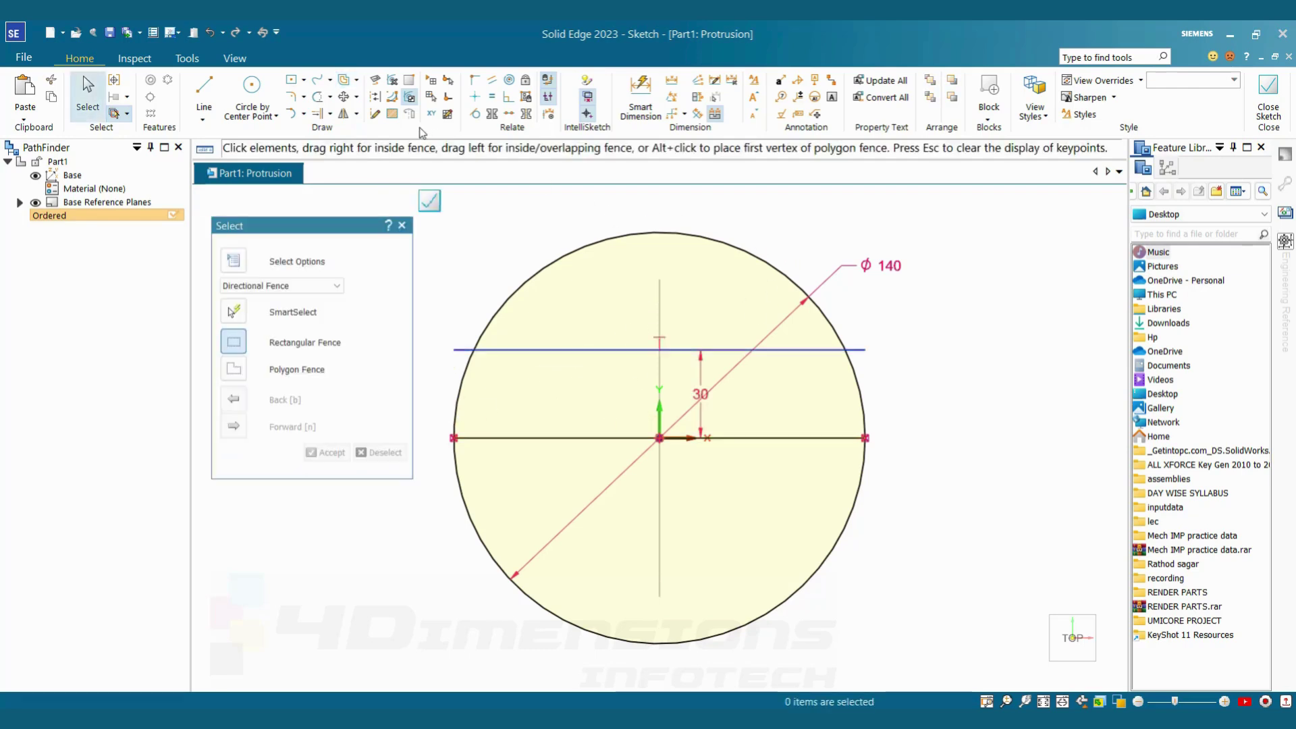
Offset the horizontal centre line 30 mm downward to mirror the upper offset line.
left_click(345, 81)
left_click(581, 438)
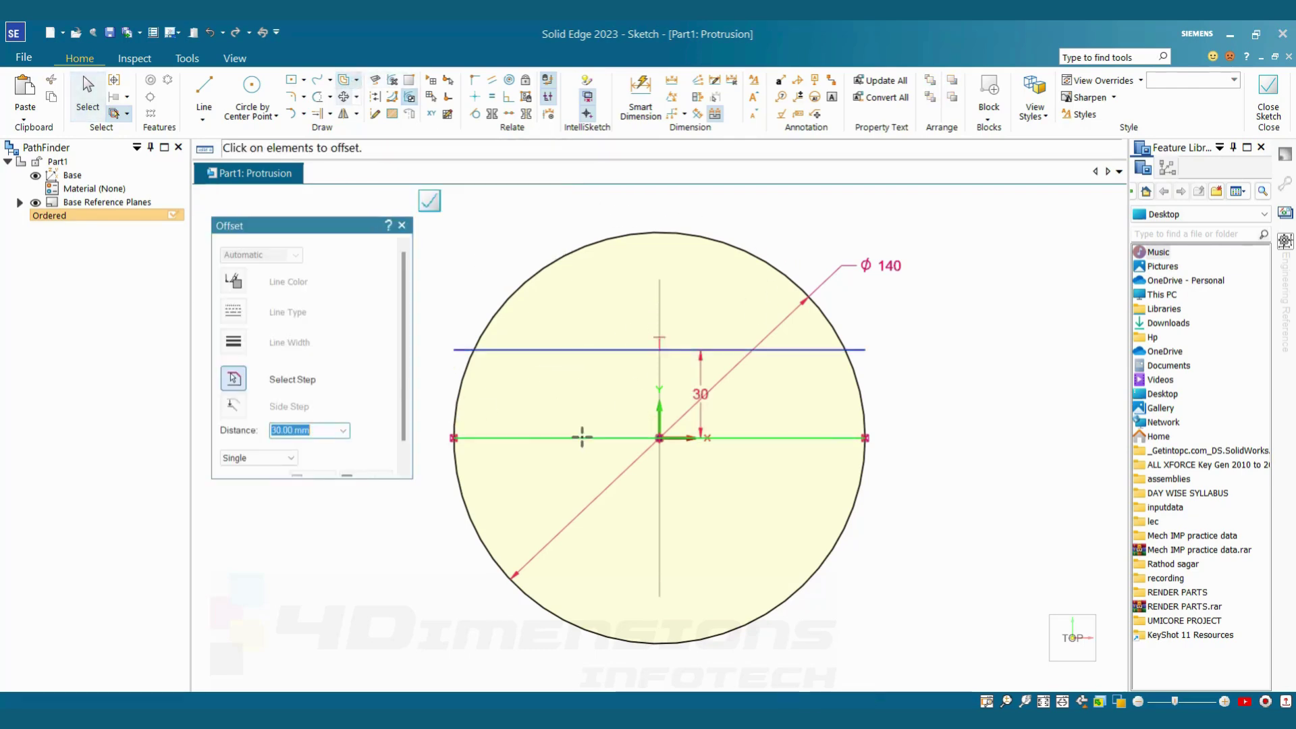
scroll(331, 459, "down", 1)
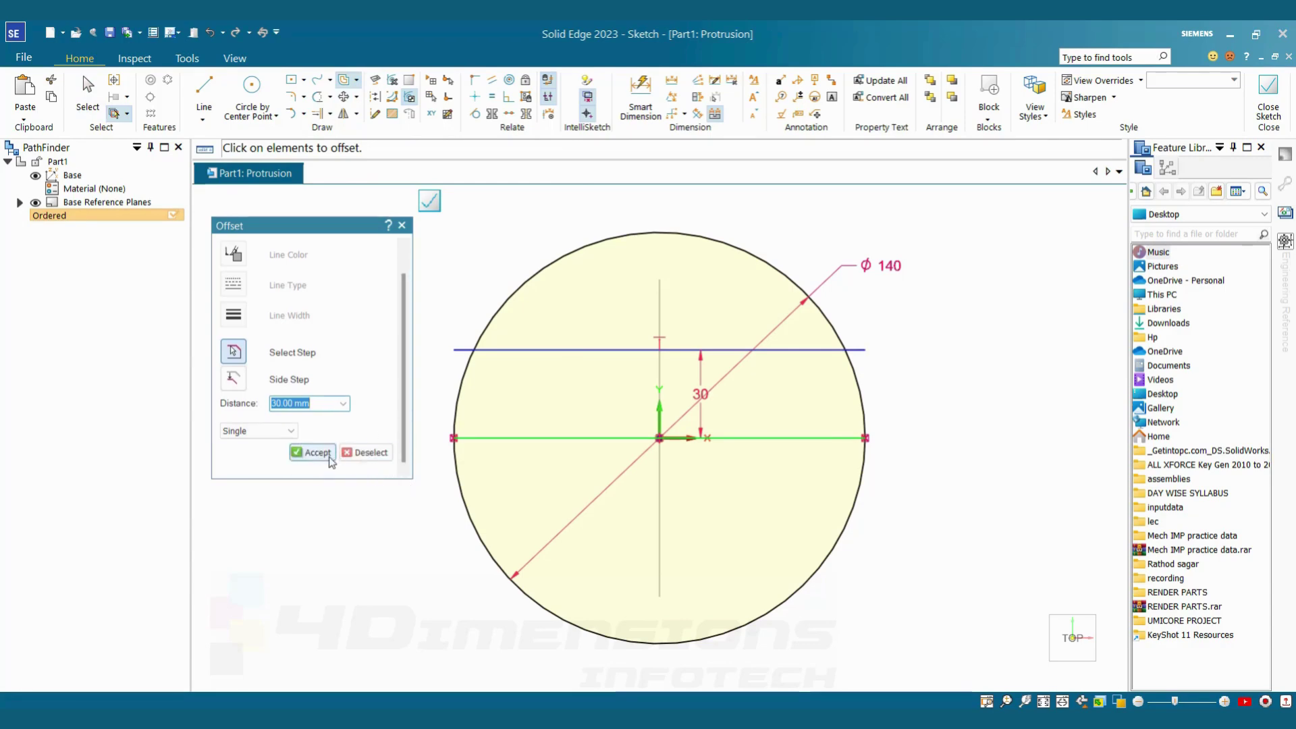
left_click(327, 458)
left_click(613, 546)
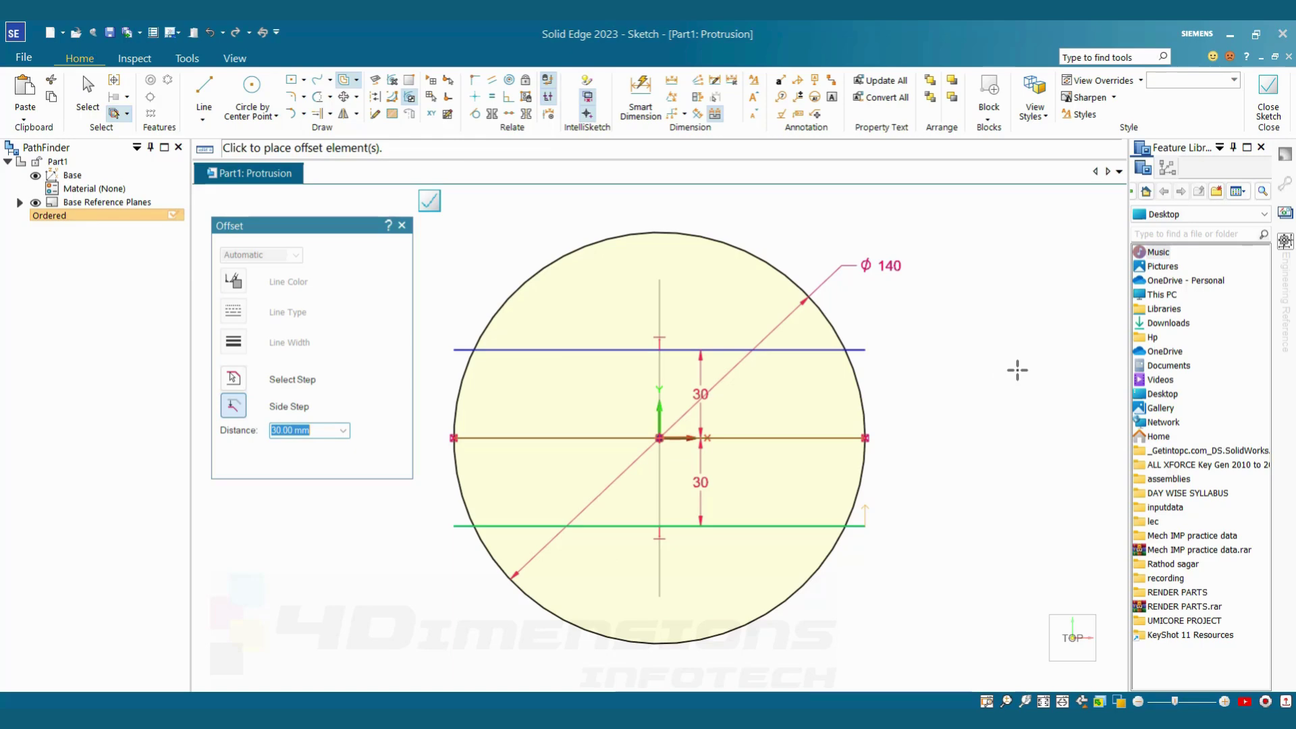
key("Escape")
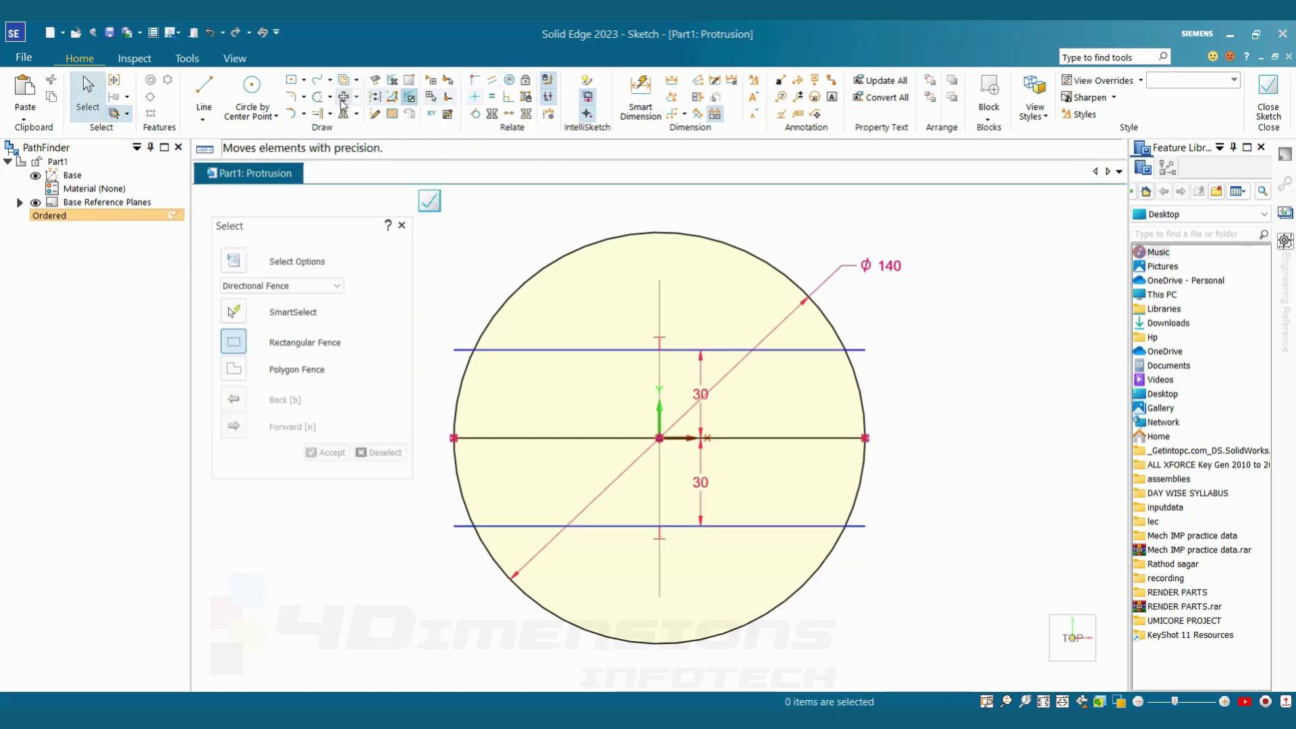
Trim the ends of both offset lines that project beyond the circle.
left_click(321, 100)
left_click_drag(462, 333, 446, 422)
left_click_drag(445, 510, 474, 552)
left_click_drag(897, 505, 857, 542)
left_click_drag(853, 309, 872, 388)
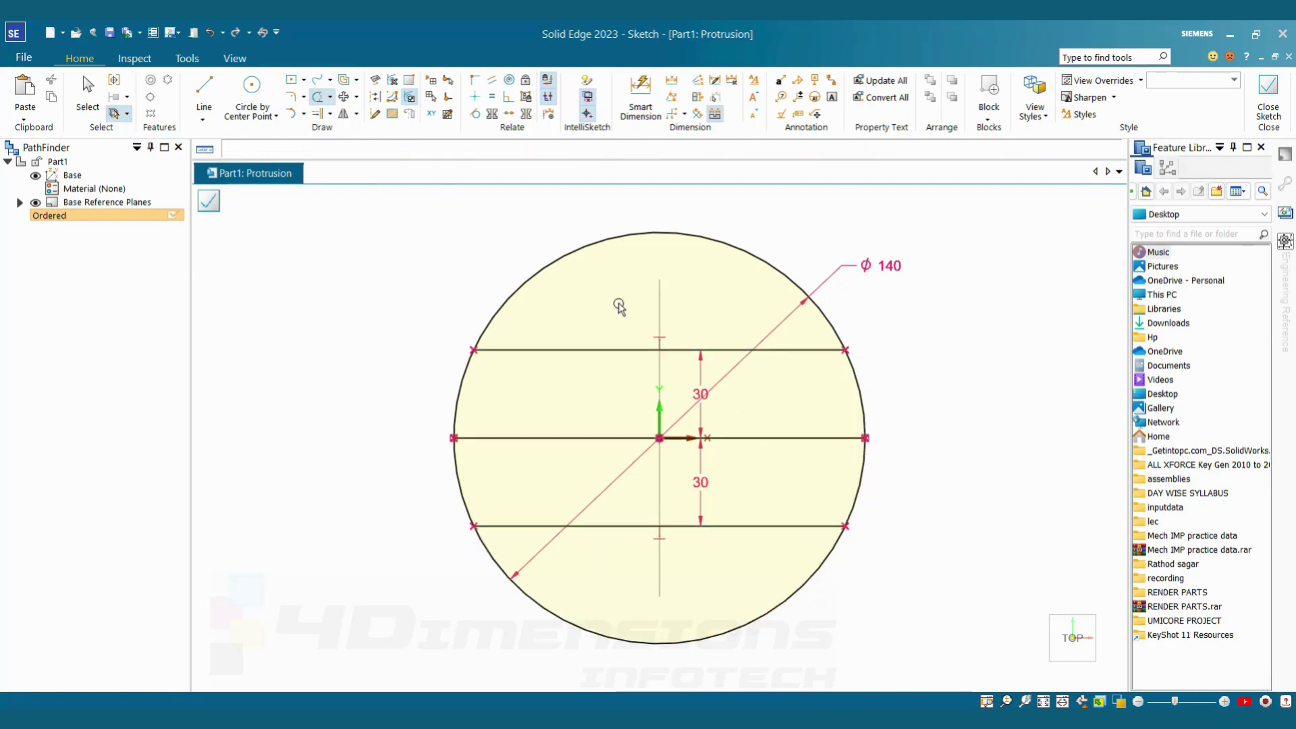
key("Escape")
Convert the horizontal centre line to construction geometry.
left_click(570, 438)
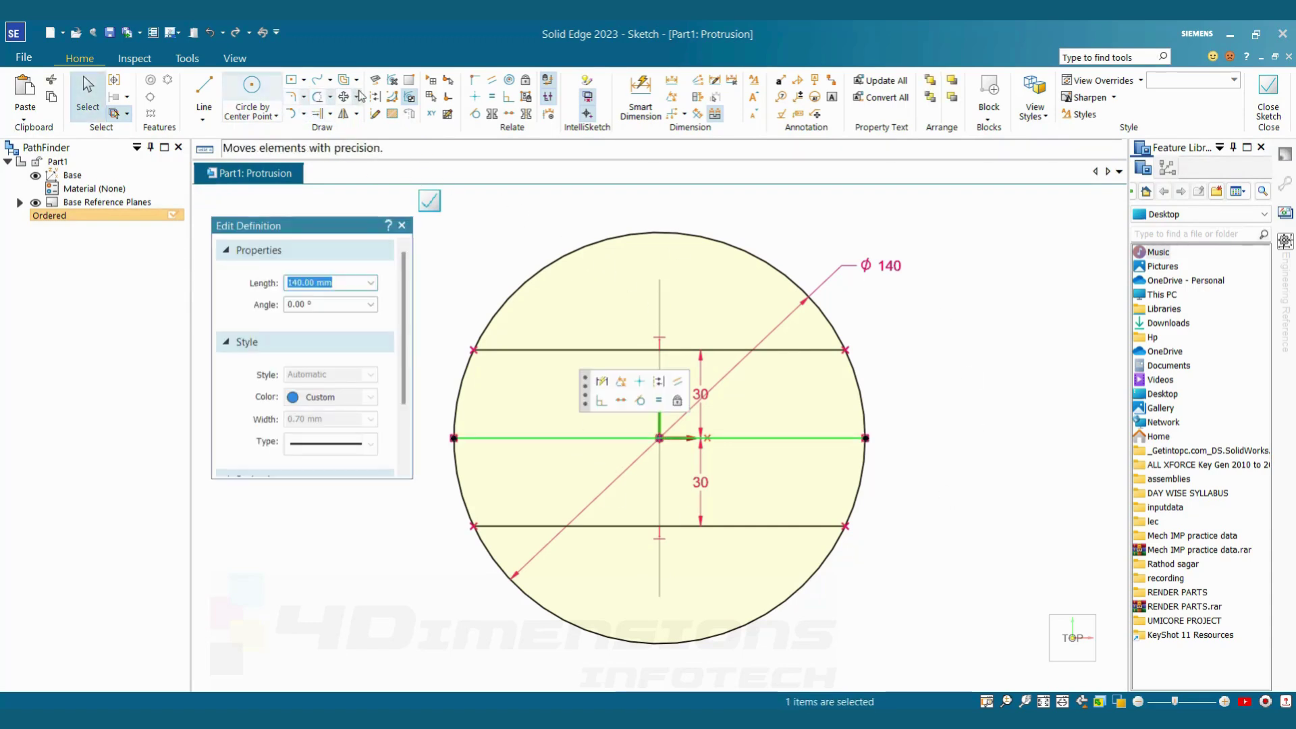
left_click(376, 99)
key("Escape")
scroll(925, 440, "down", 2)
scroll(881, 448, "up", 2)
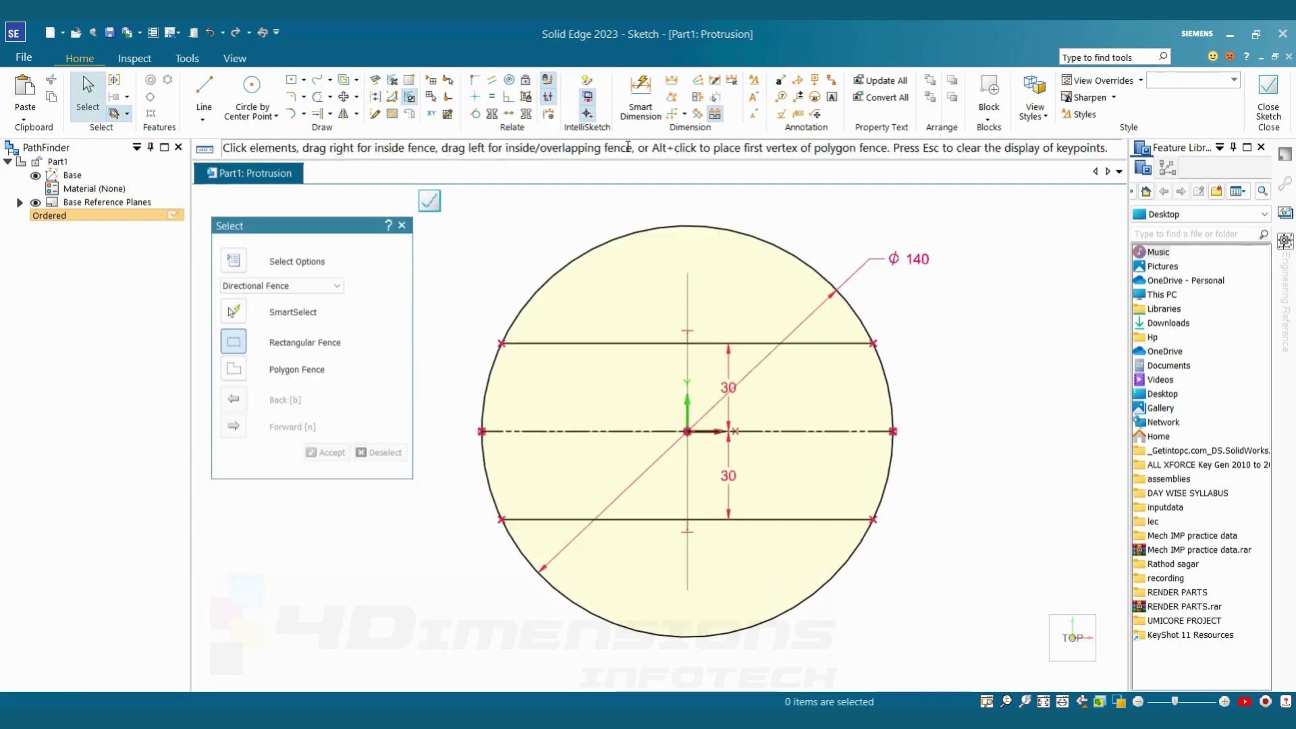
Trim away the circle's arcs above the upper offset line and below the lower one.
left_click(326, 99)
left_click_drag(548, 201, 593, 277)
mouse_move(778, 607)
left_mouse_down()
mouse_move(810, 654)
mouse_move(833, 599)
left_mouse_up()
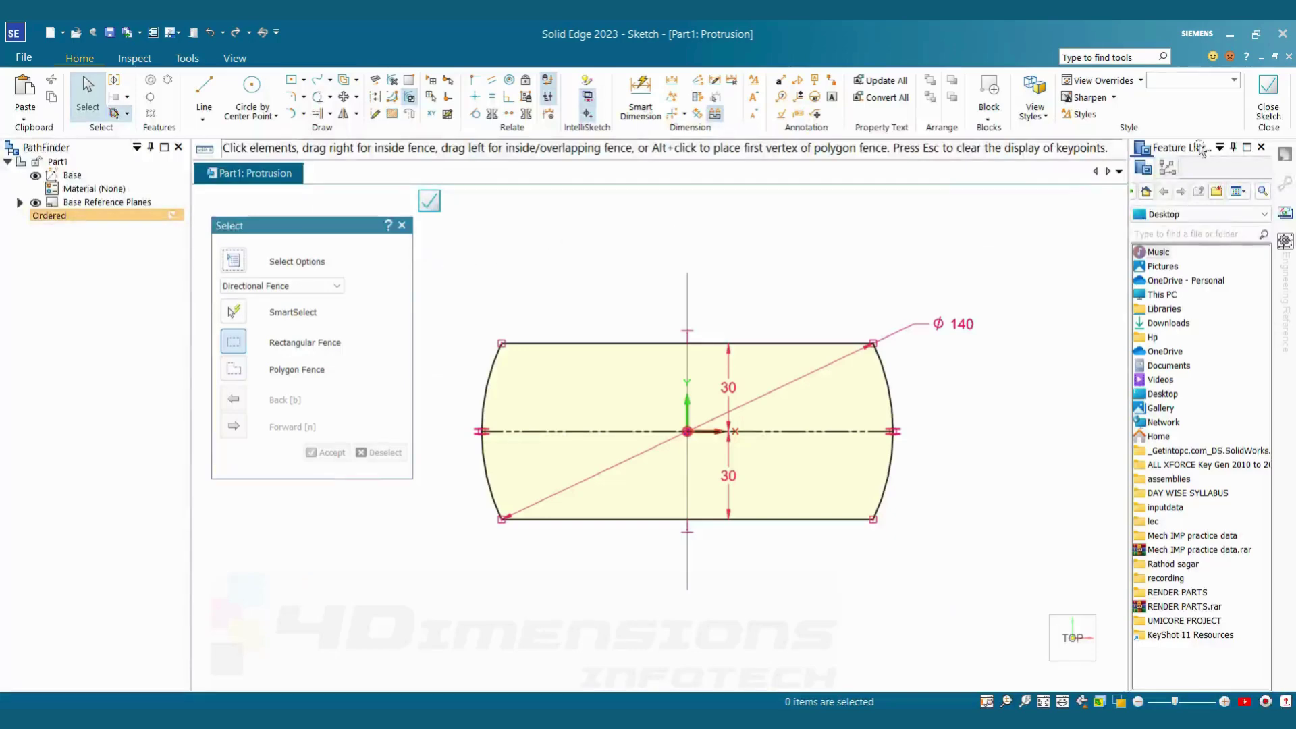
Close the sketch, extrude the base profile upward, and set its height to 20 mm through Dynamic Edit.
left_click(1266, 122)
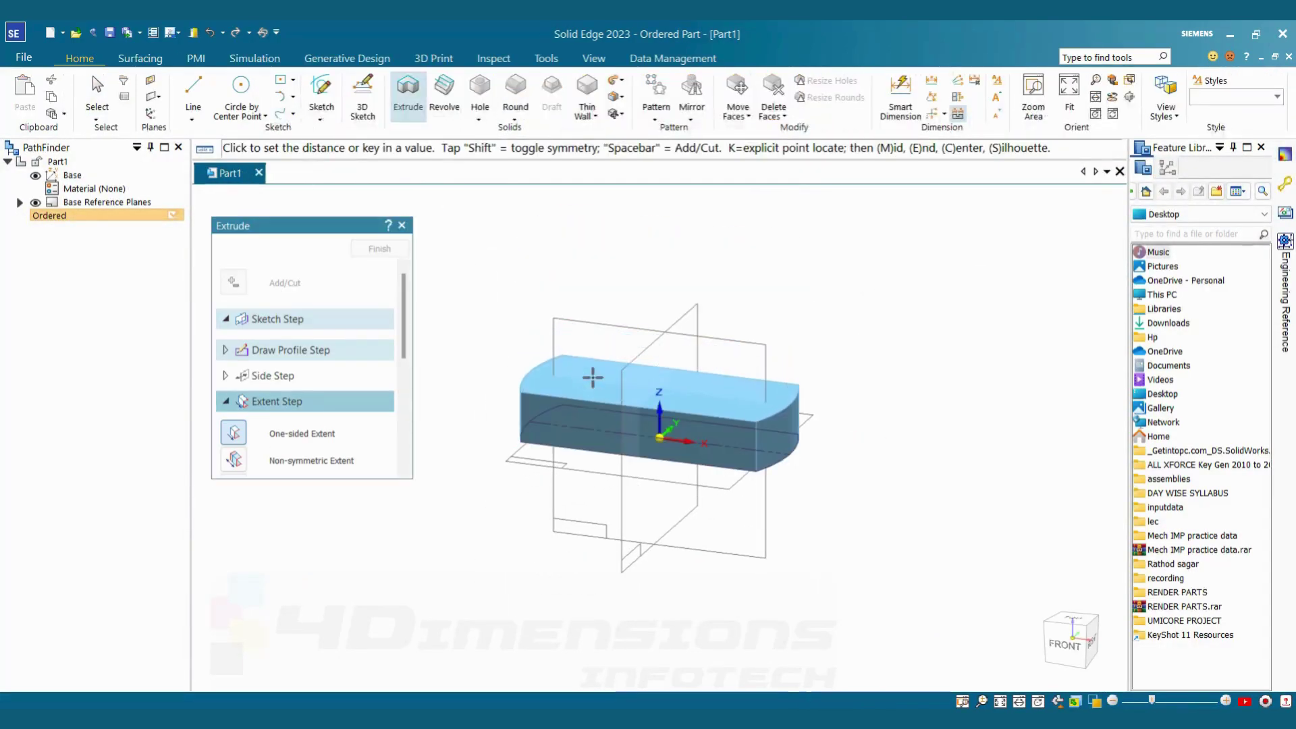
left_click(585, 370)
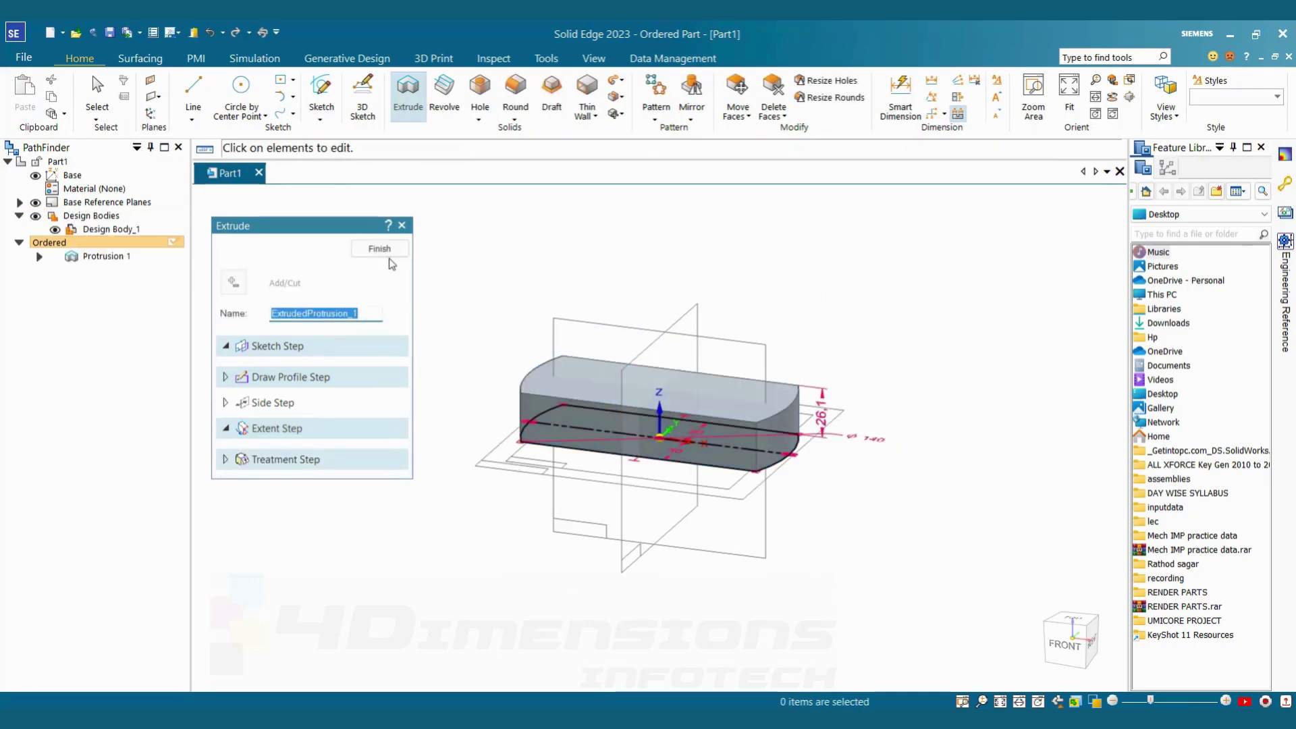
left_click(783, 408)
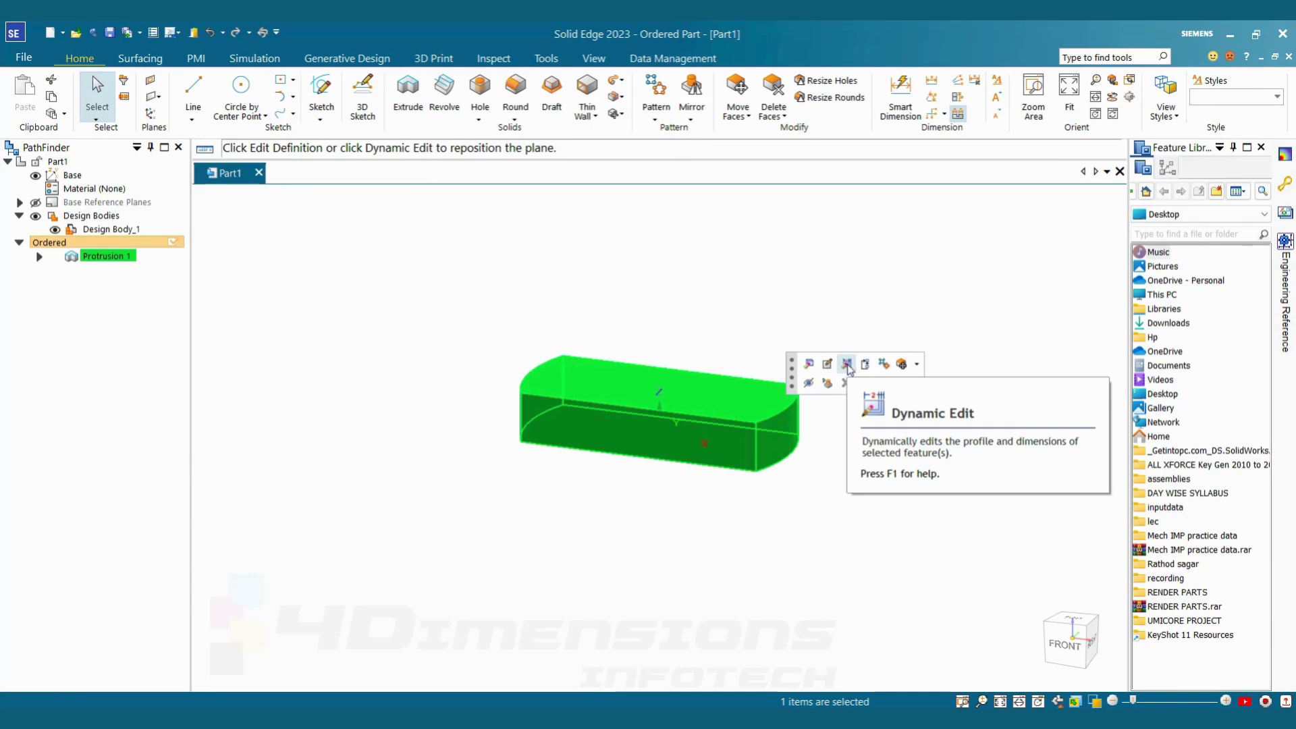
left_click(847, 364)
left_click(822, 420)
type("20")
key("Return")
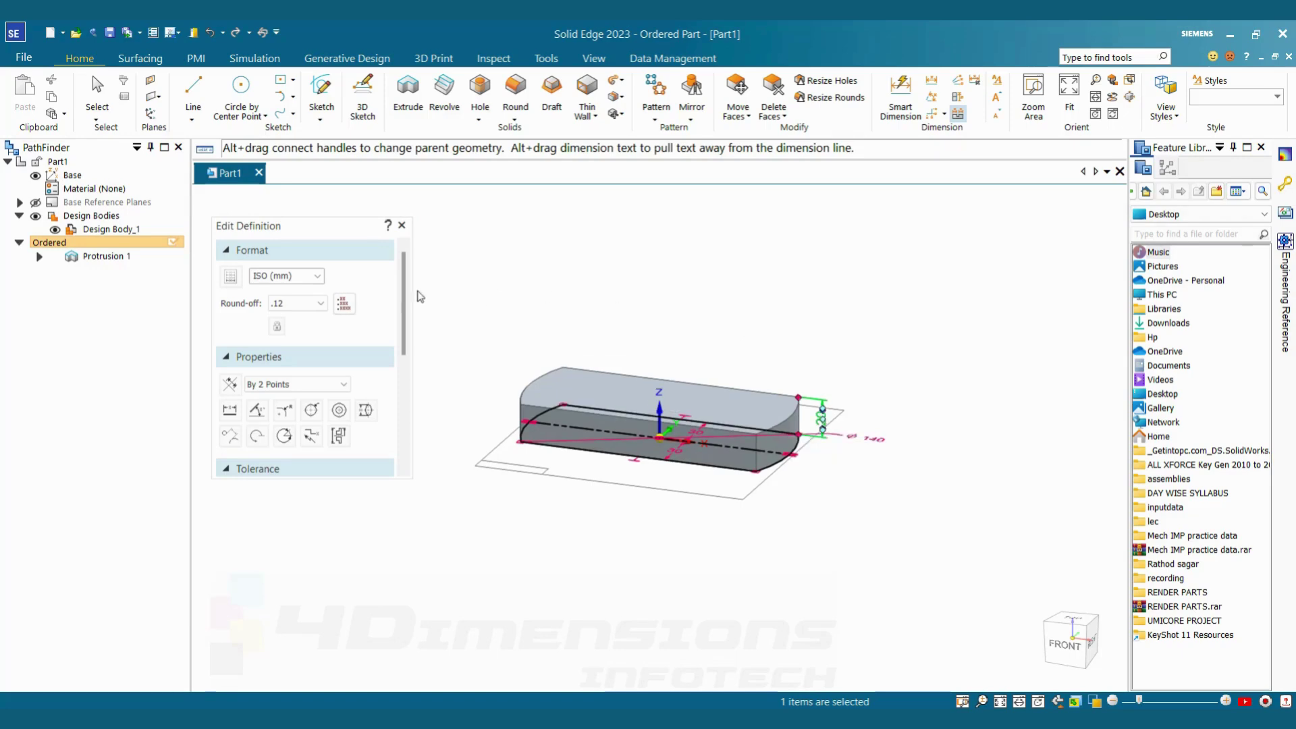
key("Escape")
key("Escape")
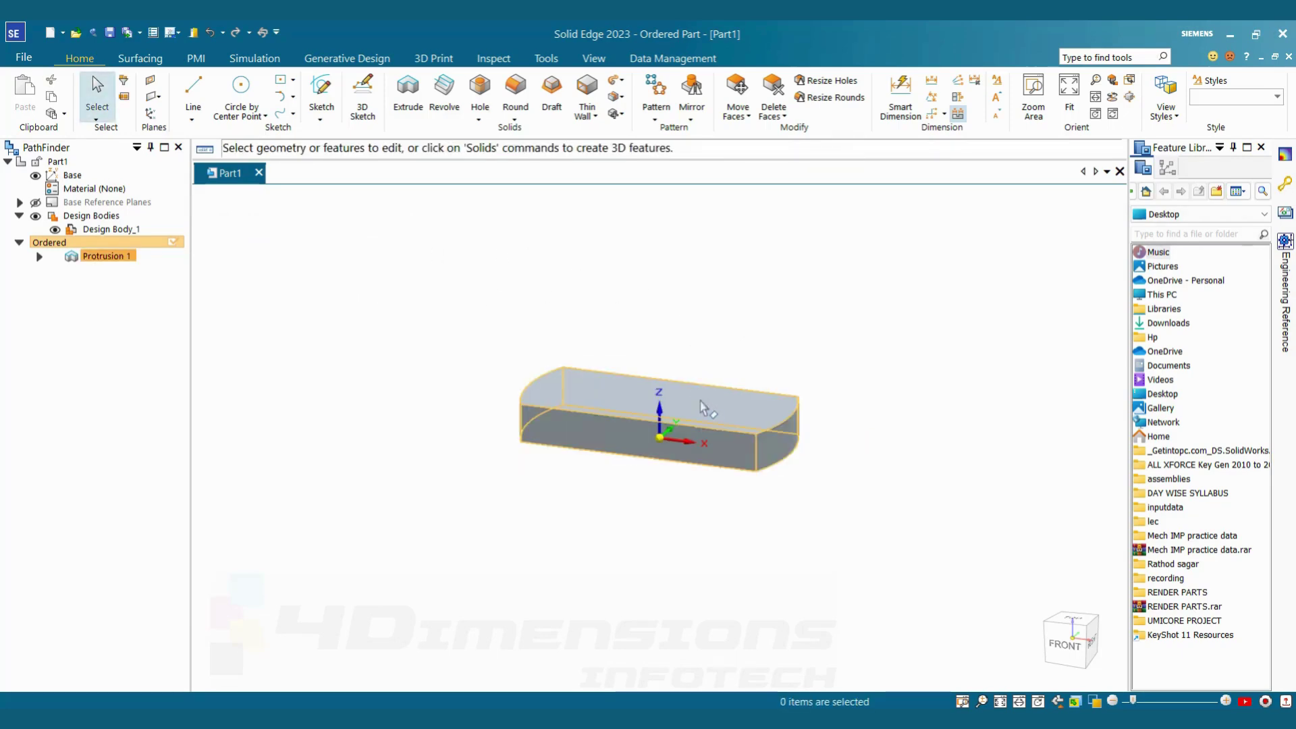
Check the reference drawing, start an Extrude sketch on the base's top face, and draw a circle centred on the origin.
key("alt+Tab")
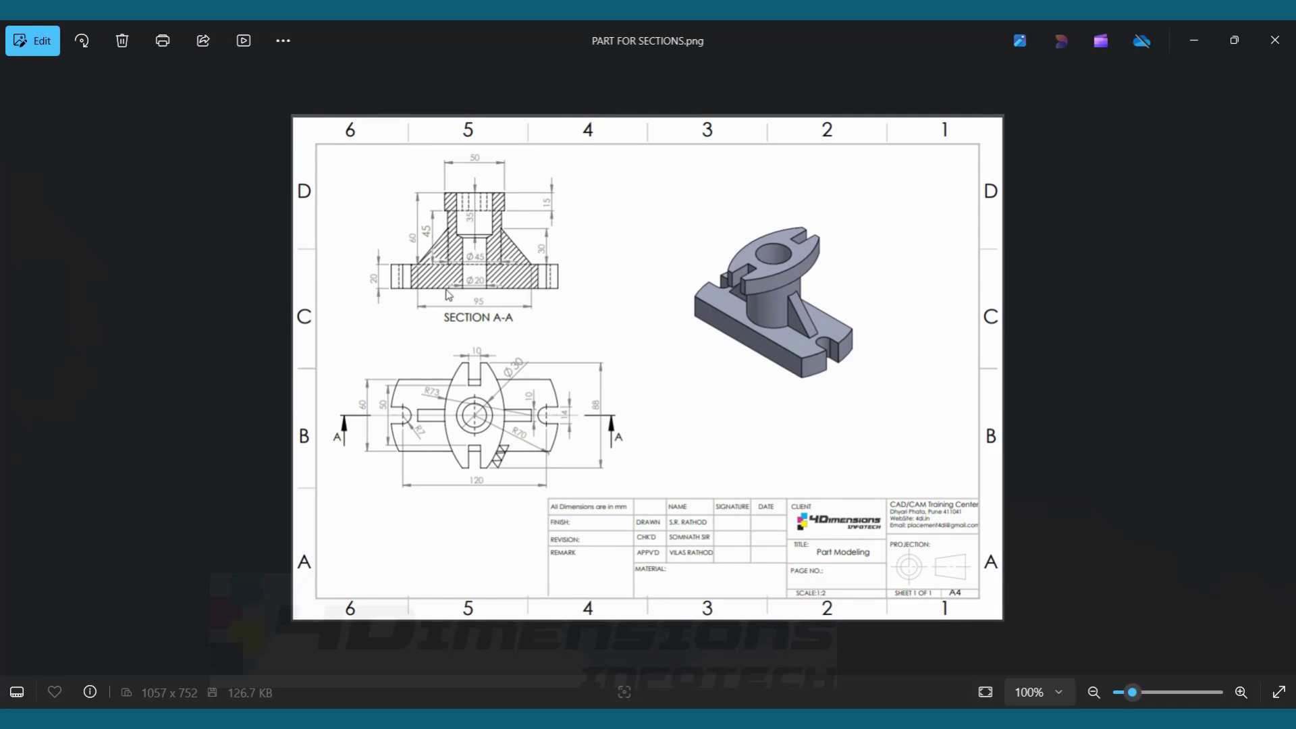
key("alt+Tab")
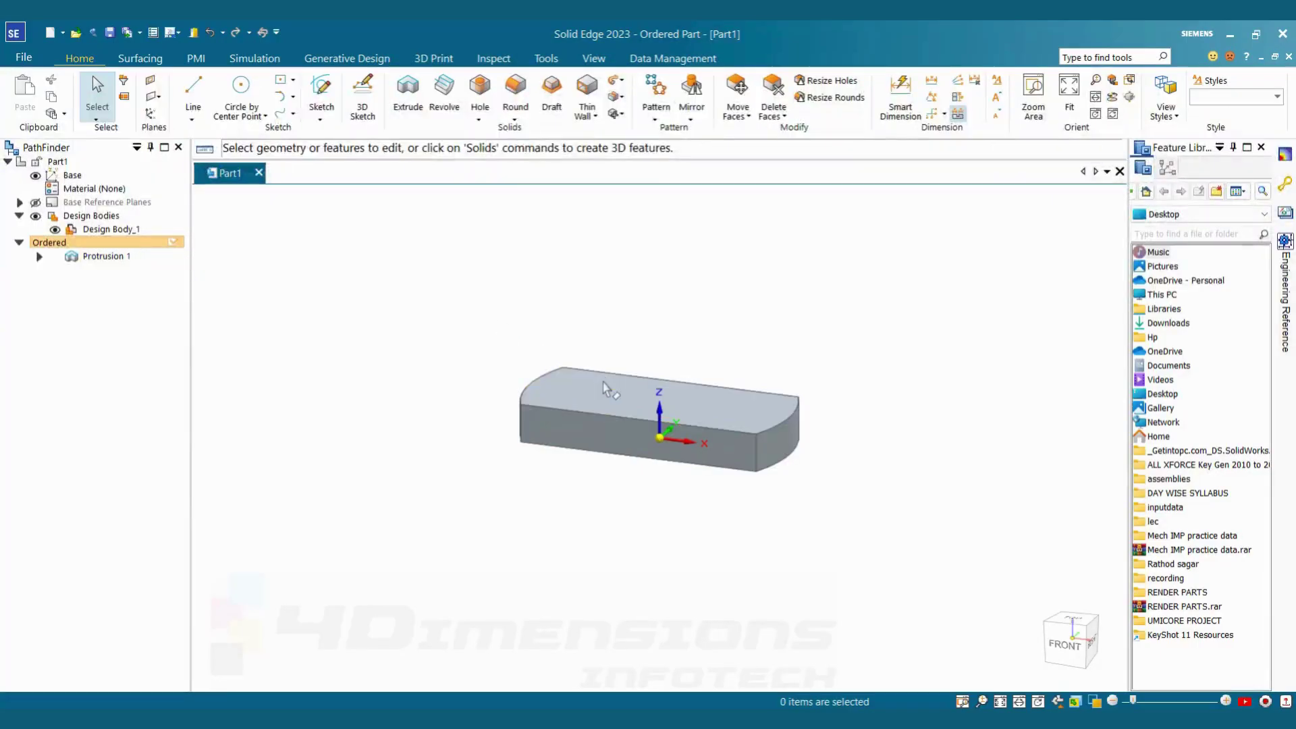
left_click(410, 98)
left_click(603, 388)
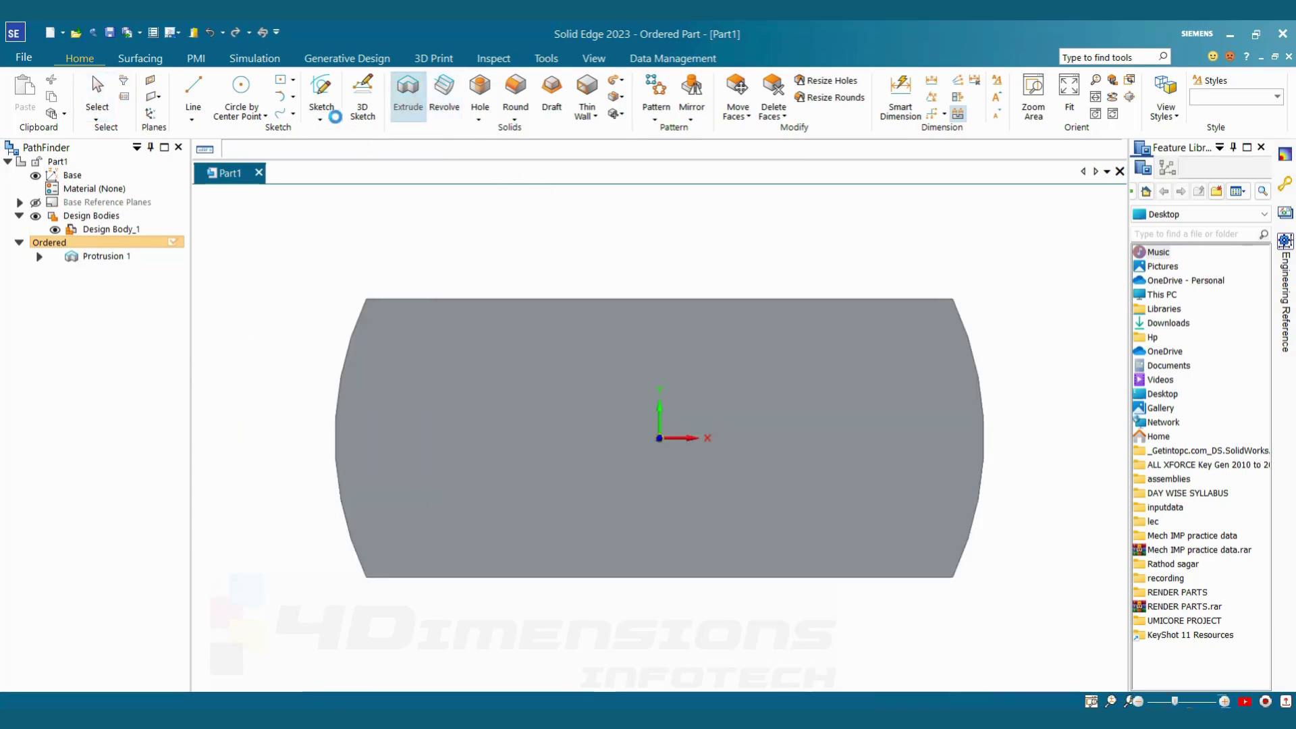
left_click(247, 86)
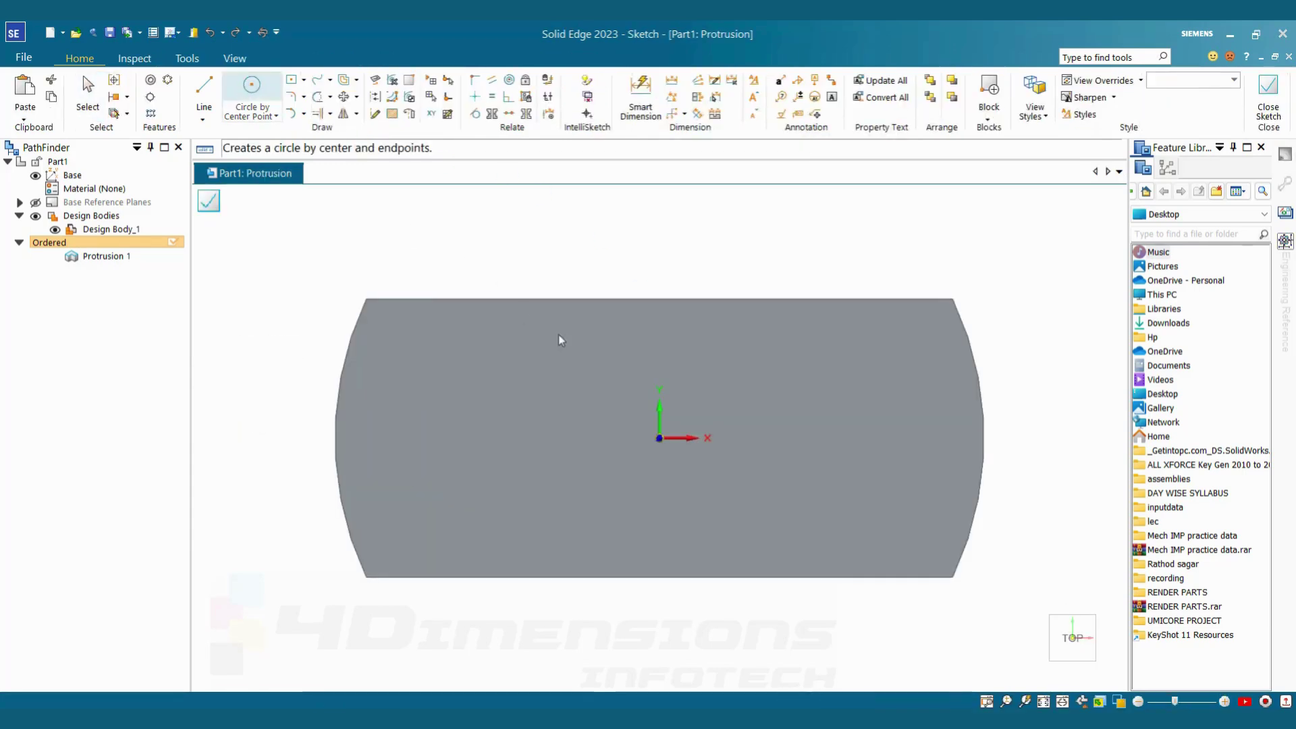
left_click(673, 446)
left_click(726, 353)
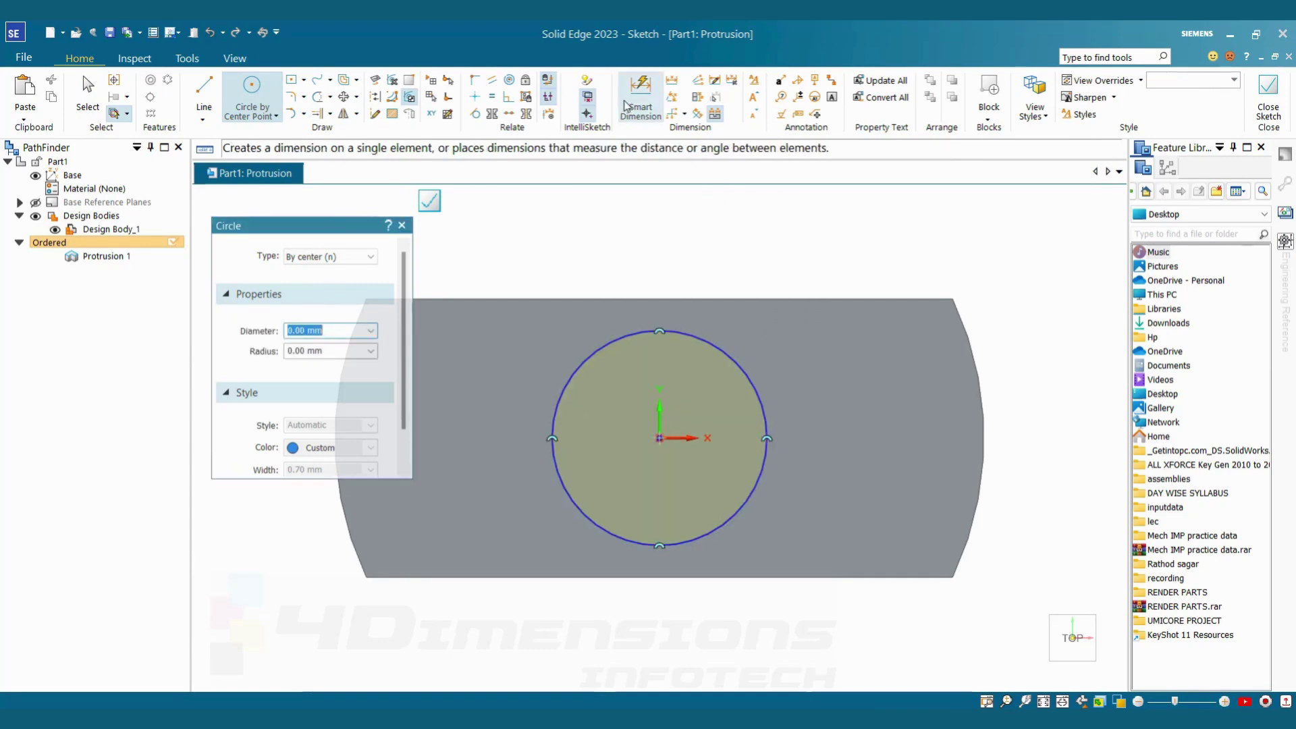
Dimension the circle on the base's top face with a diameter of 45 mm.
left_click(641, 98)
left_click(716, 352)
left_click(787, 244)
type("45")
key("Return")
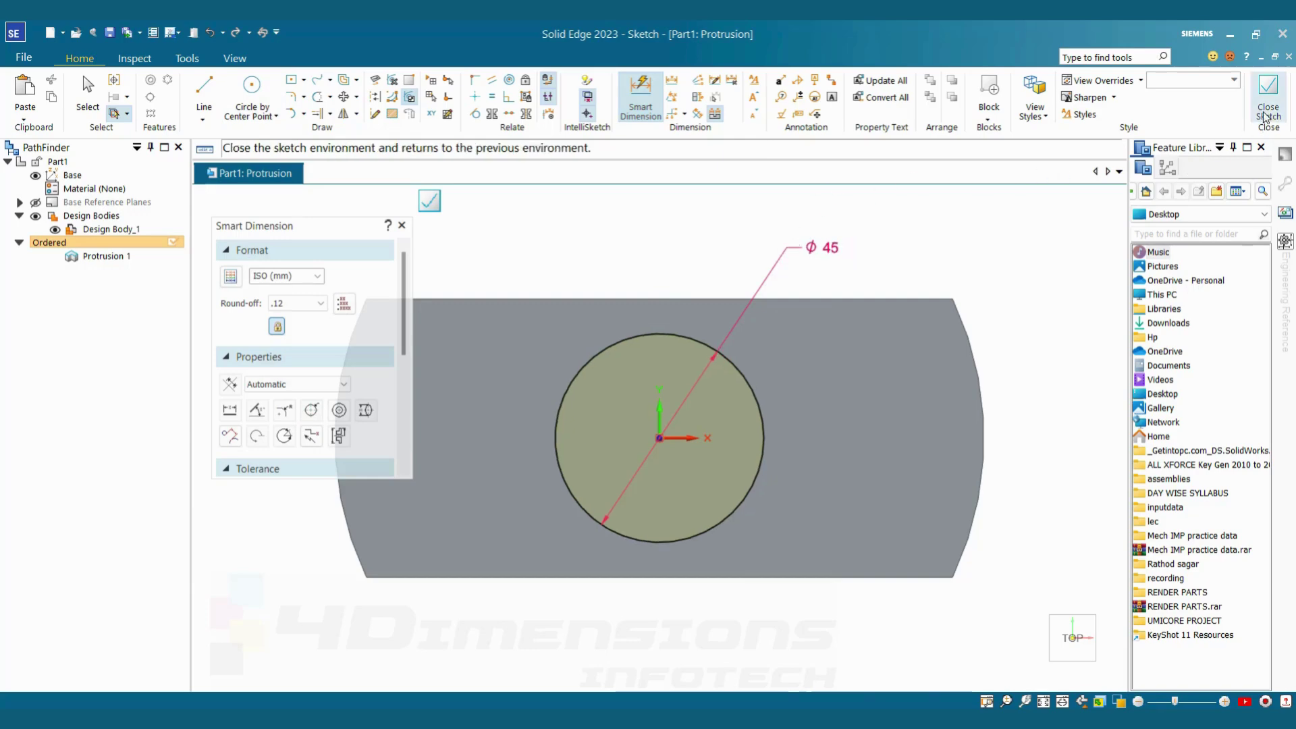
Close the sketch and extrude the circle upward from the base's top face, consulting the reference drawing.
left_click(1268, 95)
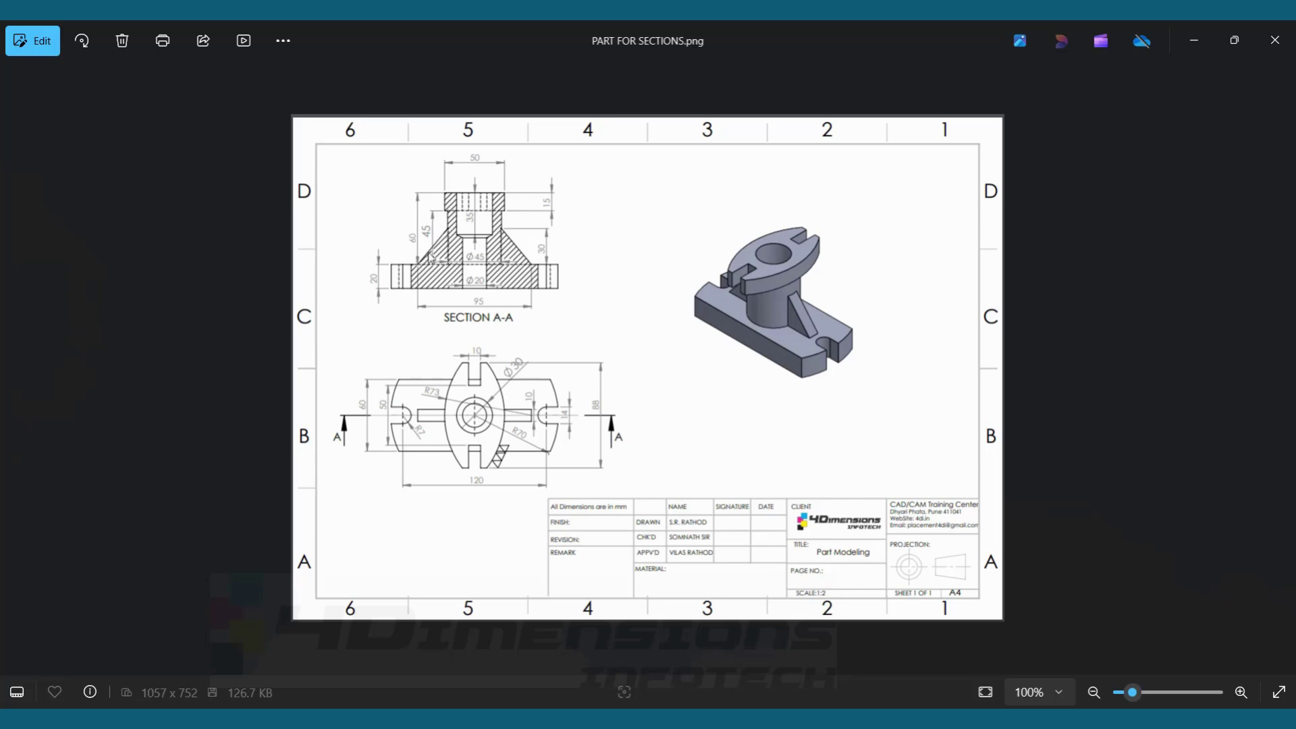
key("alt+Tab")
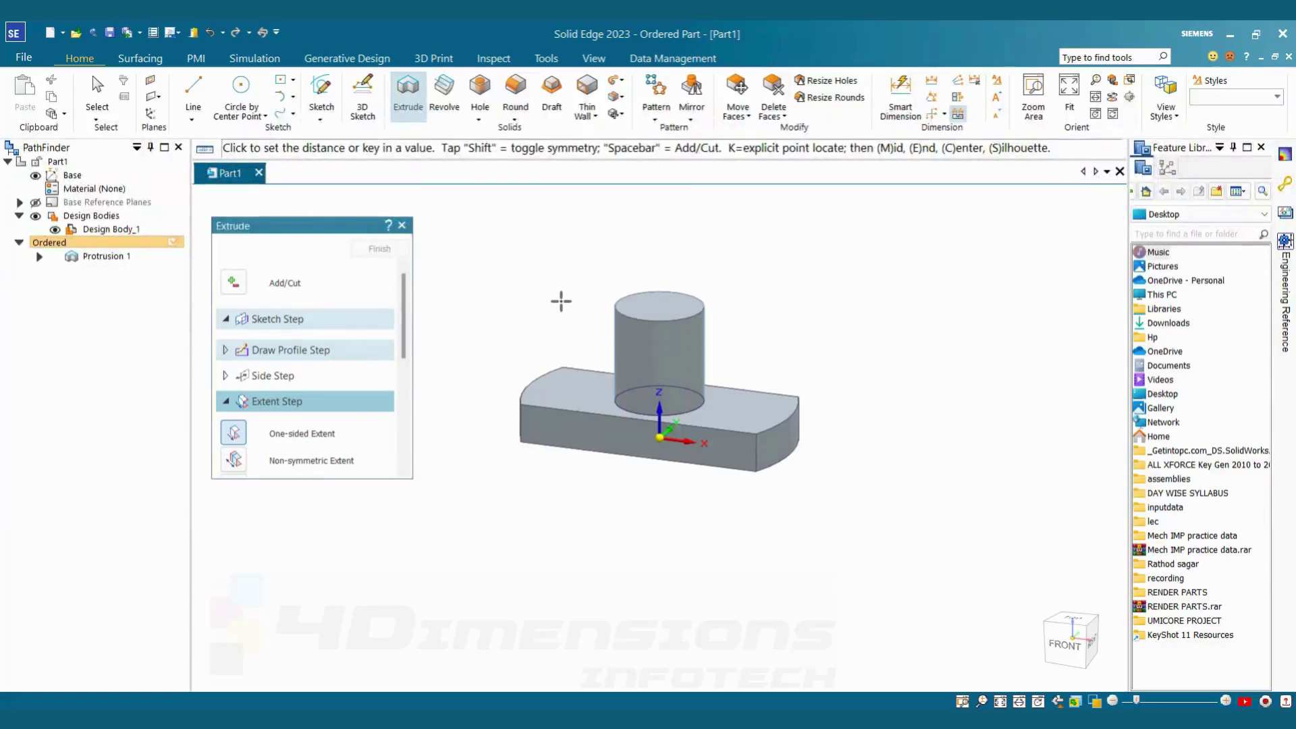
left_click(561, 301)
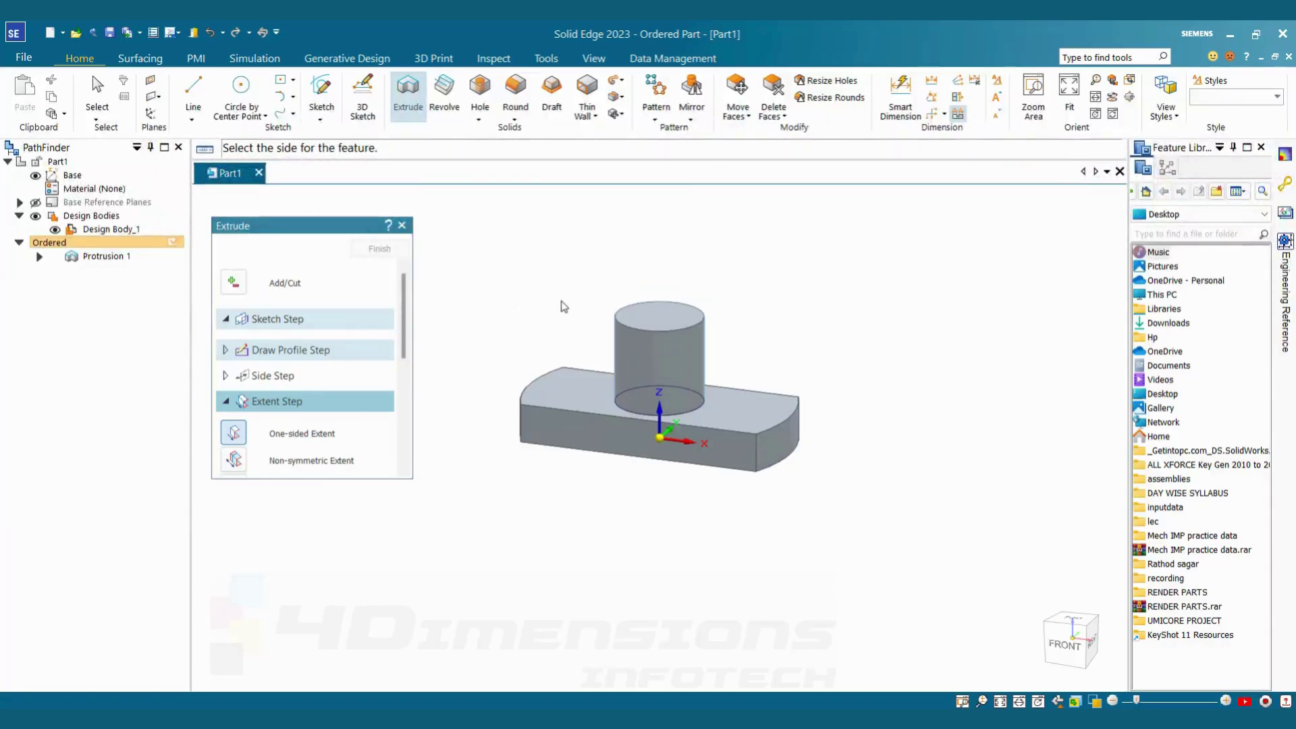
key("alt+Tab")
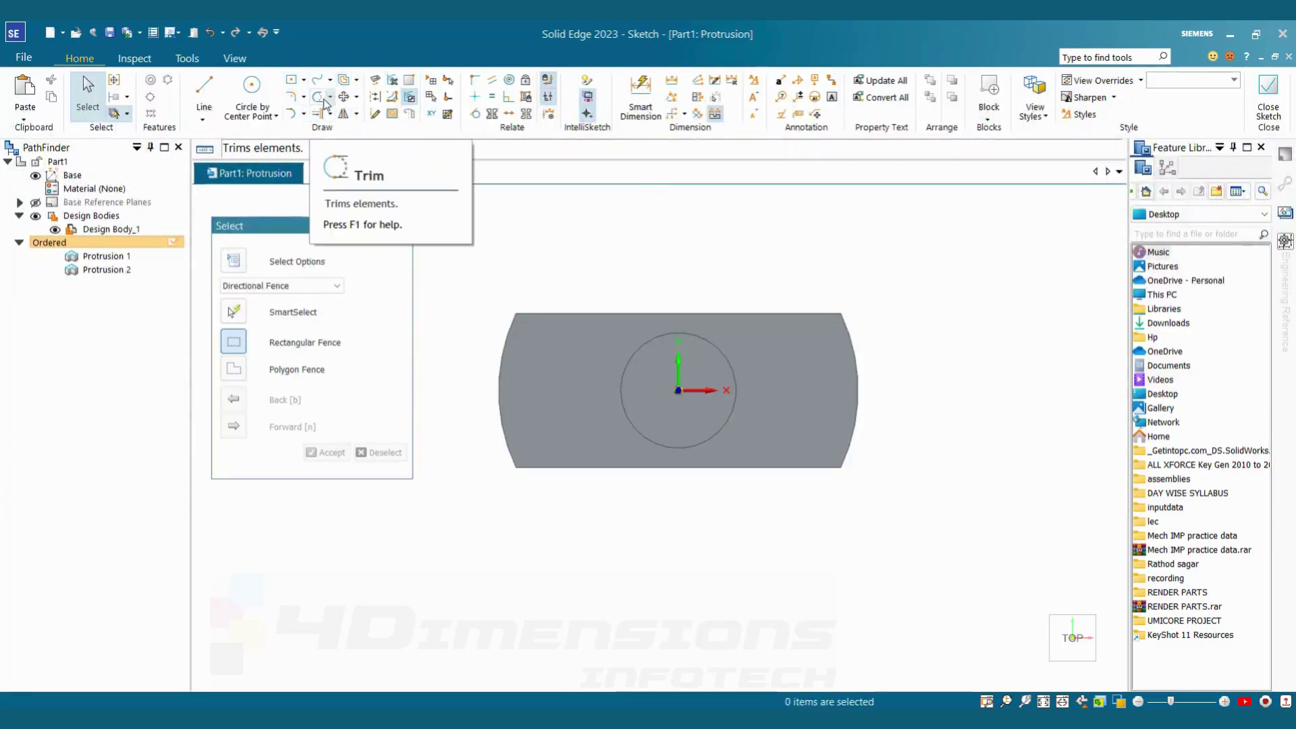
Draw a three-point arc with a radius of about 72 mm, bulging outward on the negative X side of the cylinder.
left_click(304, 113)
left_click(336, 153)
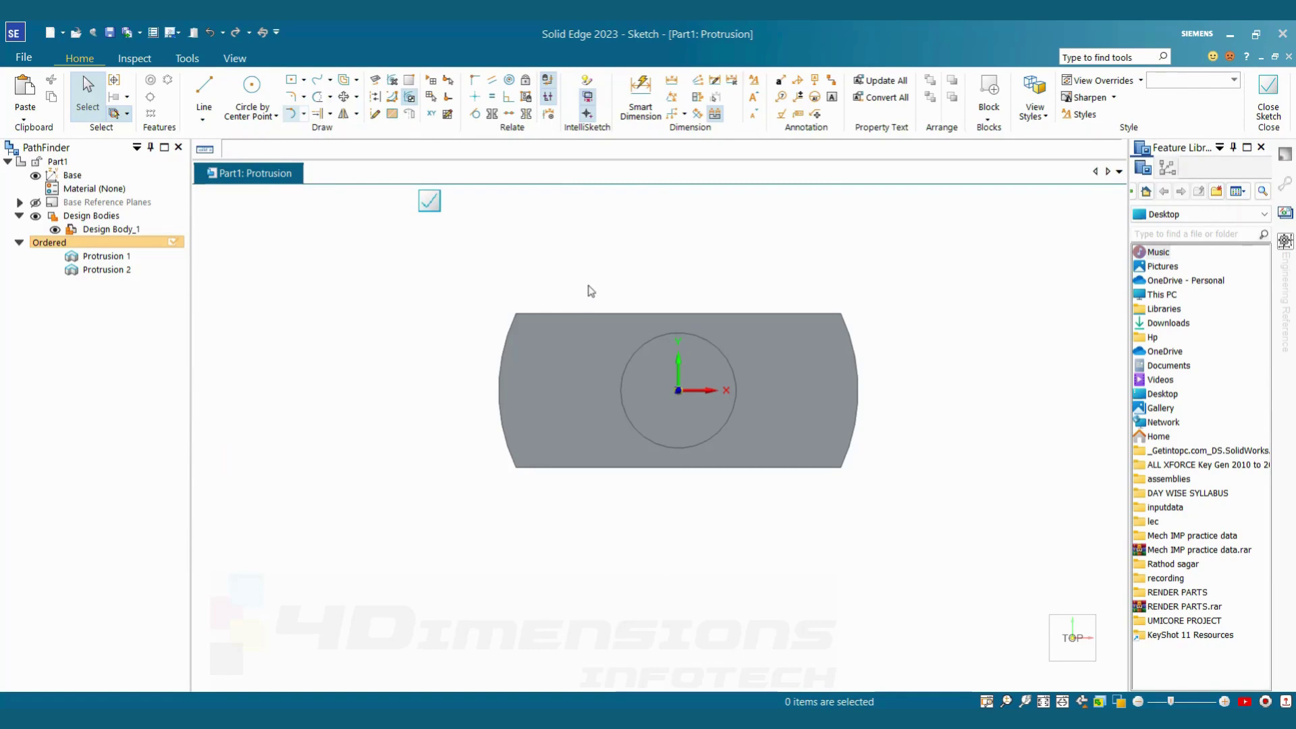
left_click(619, 257)
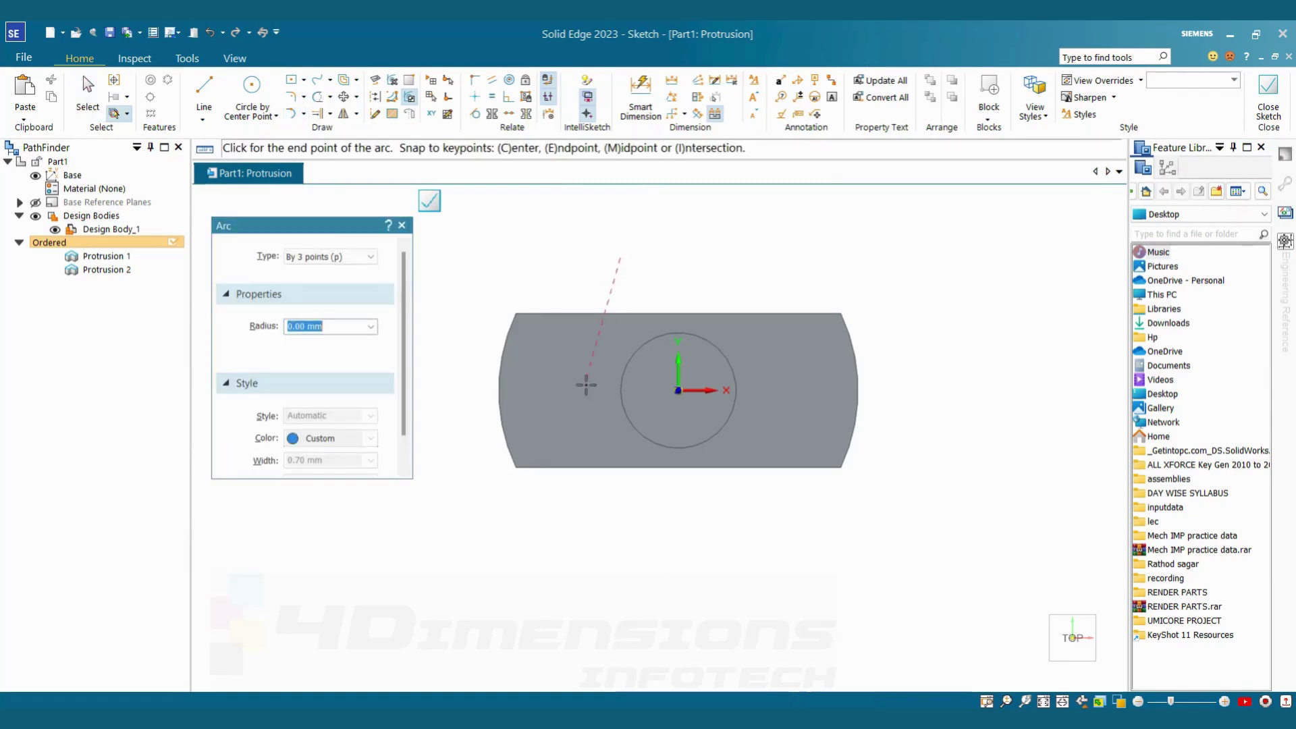
left_click(620, 527)
left_click(562, 392)
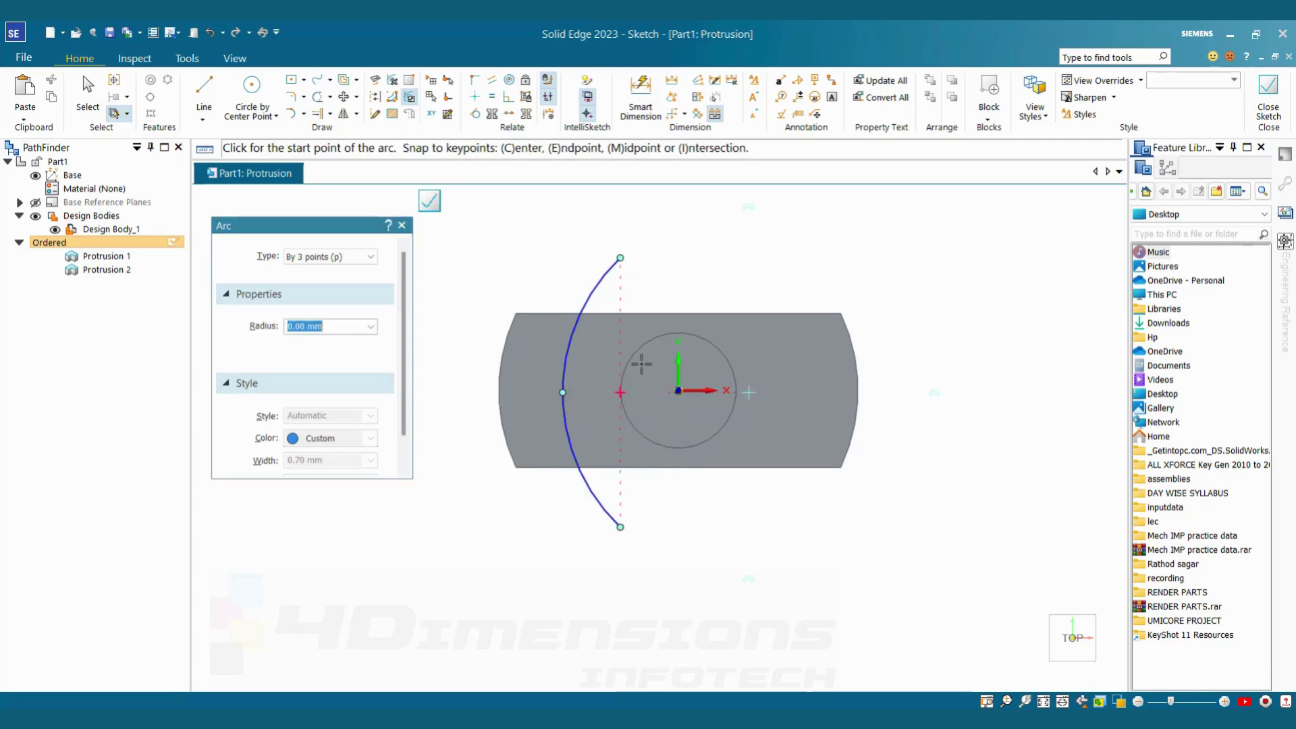
Delete the vertical alignment relation between the arc's two endpoints.
key("Escape")
left_click(620, 332)
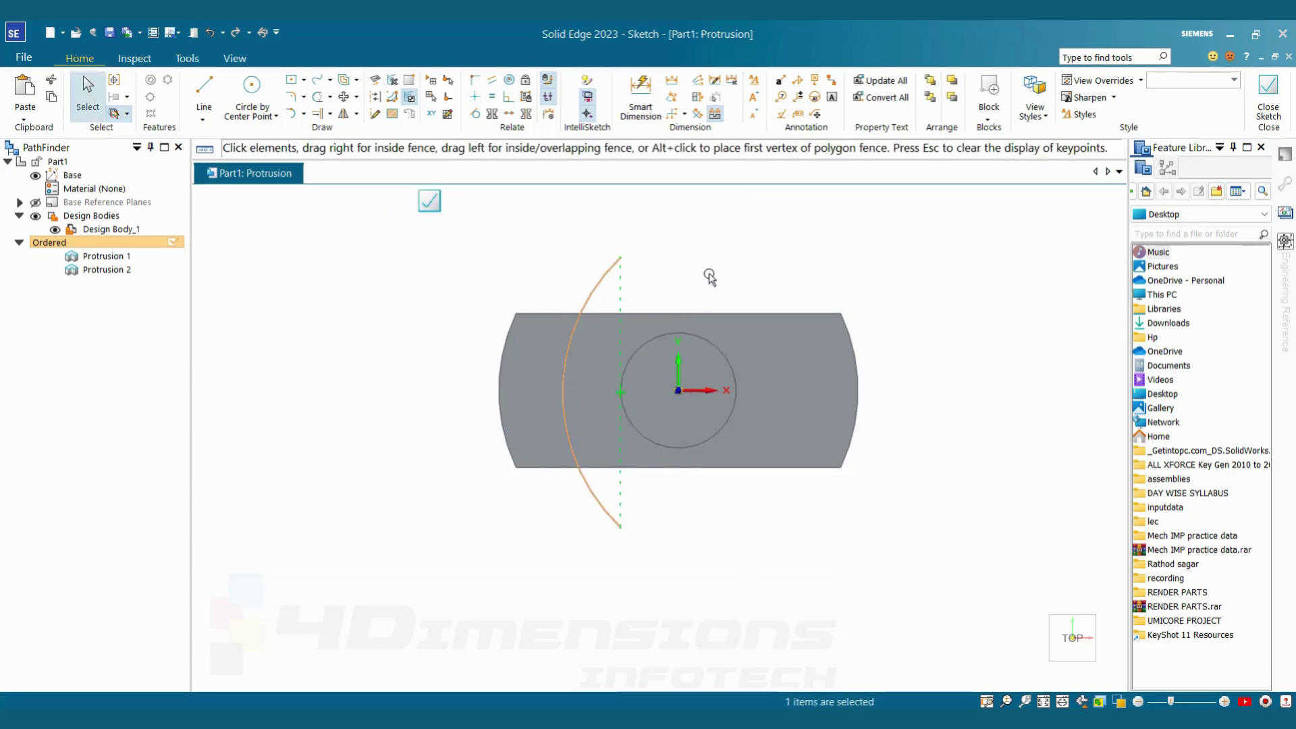
key("Delete")
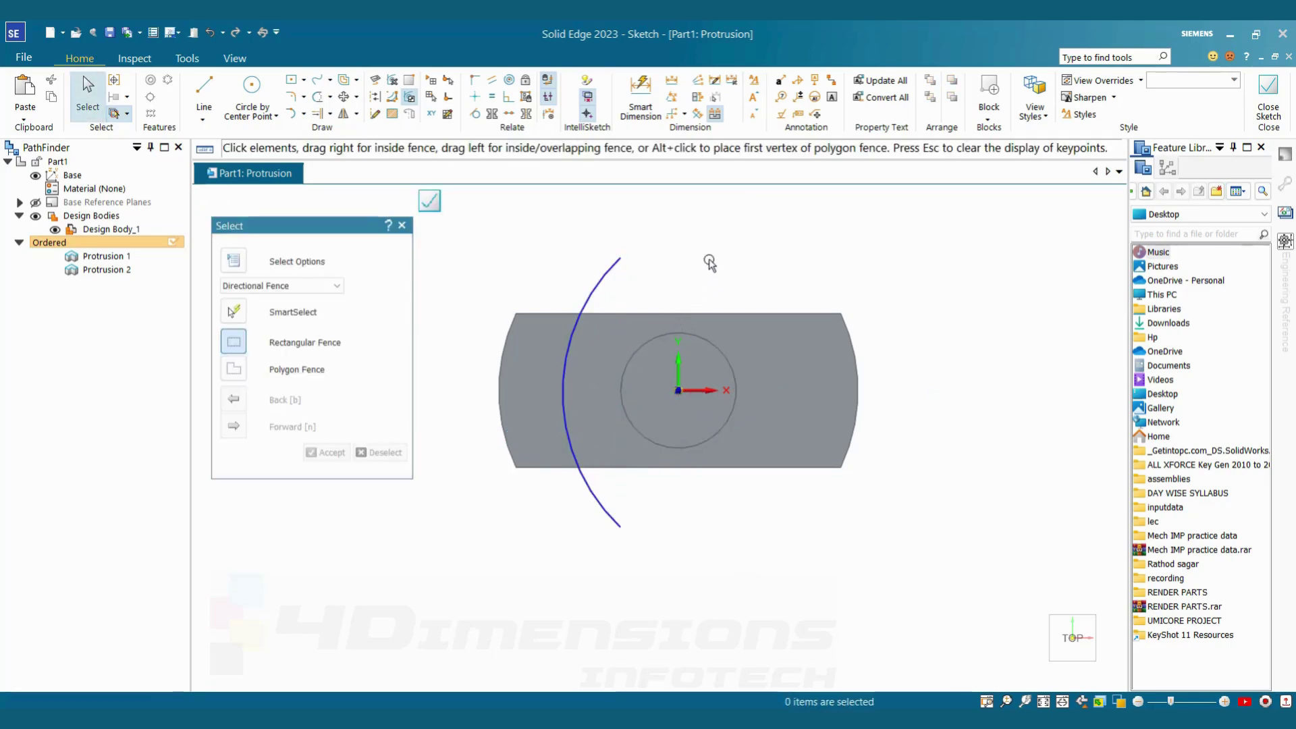
Dimension the arc with a radius of 73 mm.
scroll(702, 317, "up", 1)
left_click(640, 98)
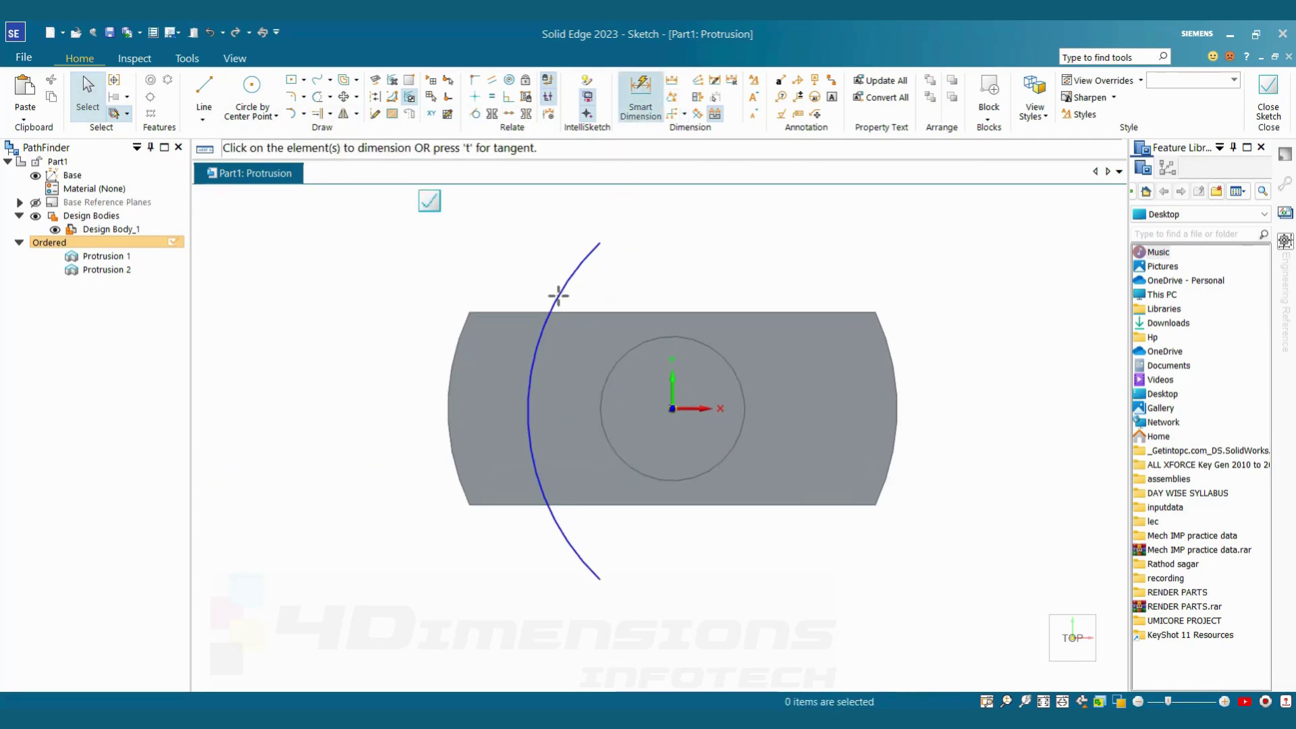
left_click(542, 327)
left_click(483, 264)
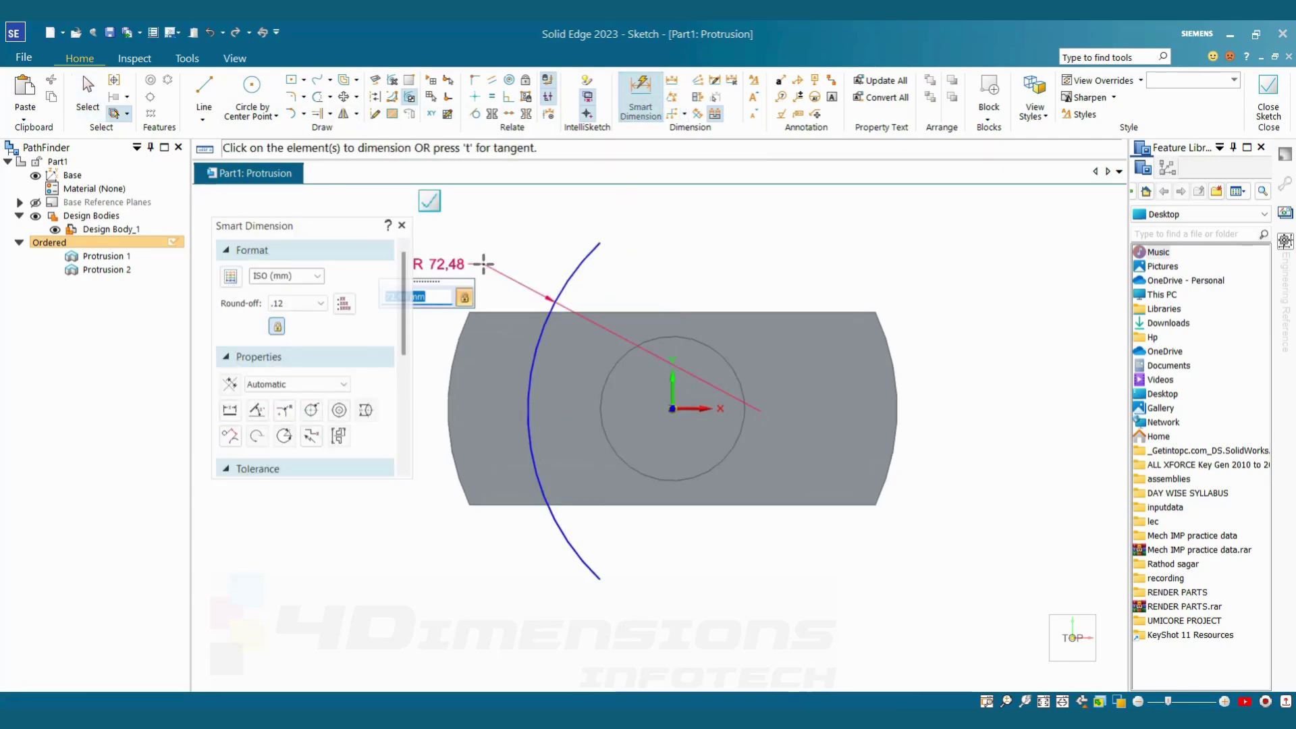
type("73")
key("Return")
Check the reference drawing and draw a horizontal line from the origin toward the arc.
key("alt+Tab")
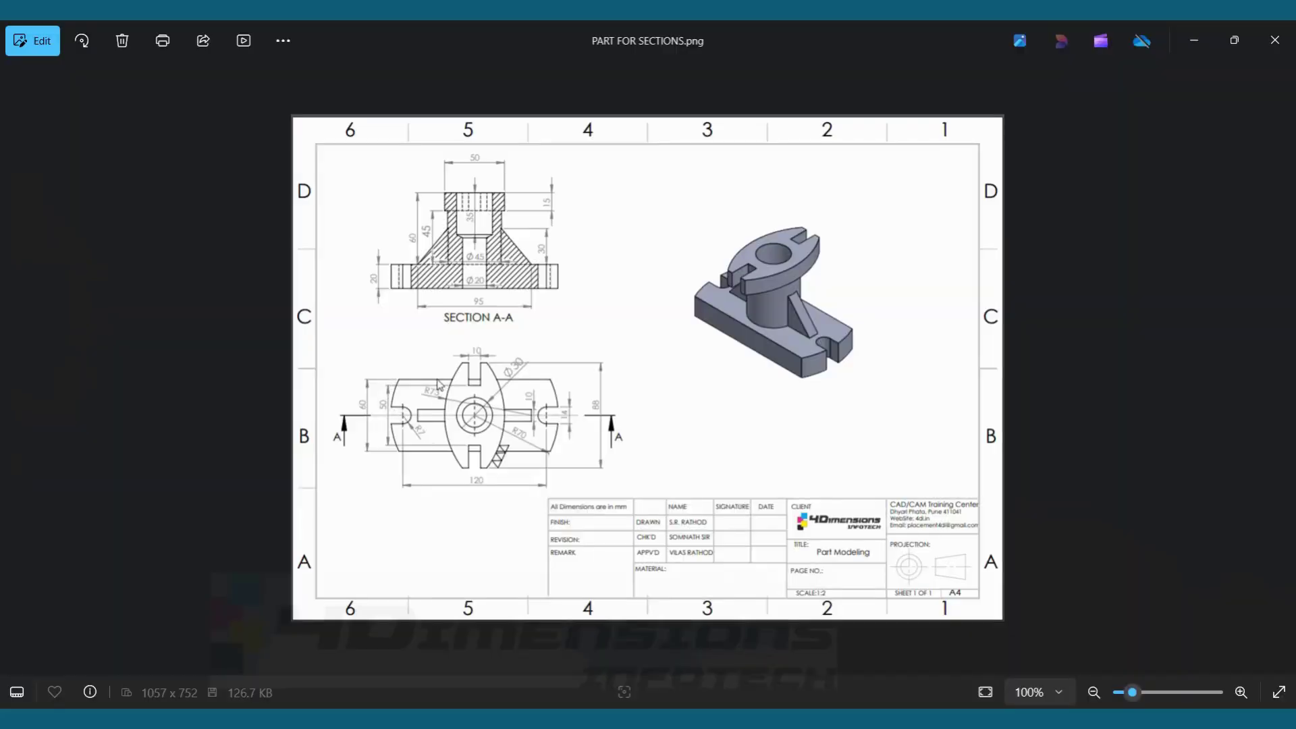
key("alt+Tab")
key("alt+Tab")
key("alt+Tab")
key("l")
left_click(655, 425)
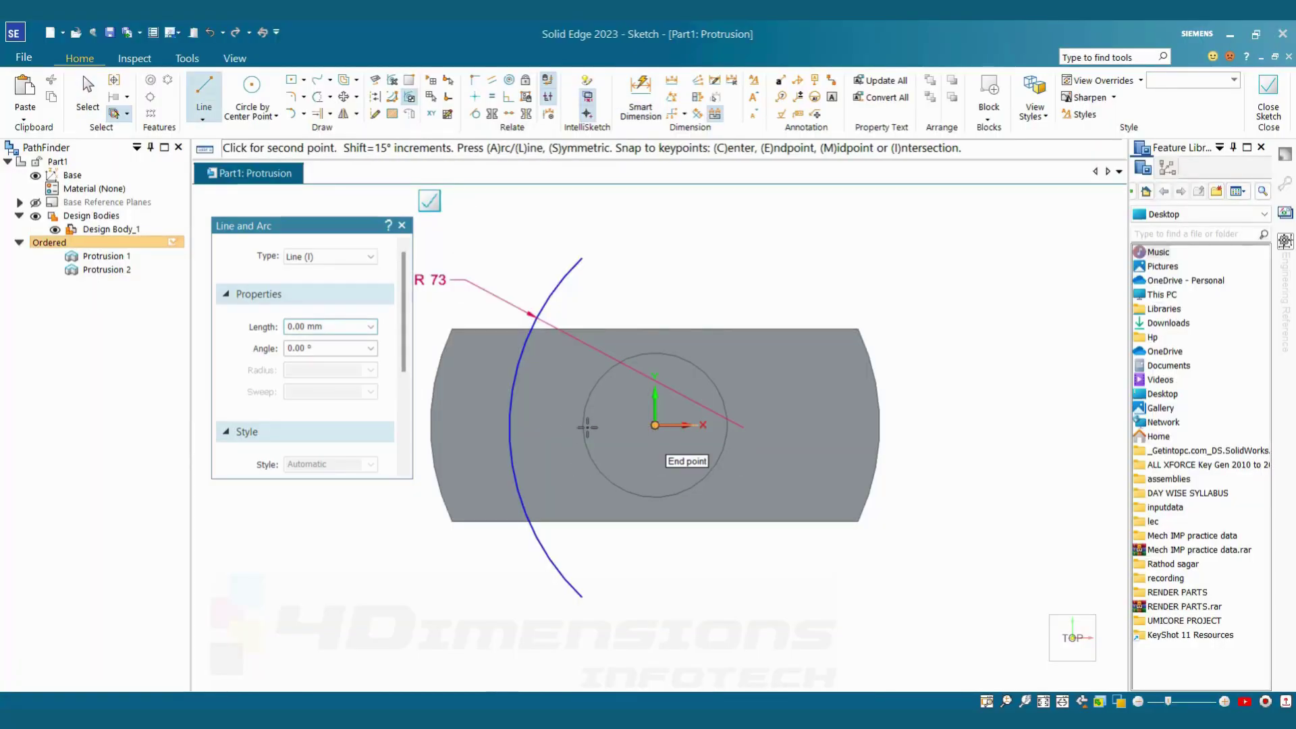
left_click(548, 426)
key("Escape")
Convert the horizontal line to construction geometry and dimension its length as 25 mm.
key("c")
left_click(627, 428)
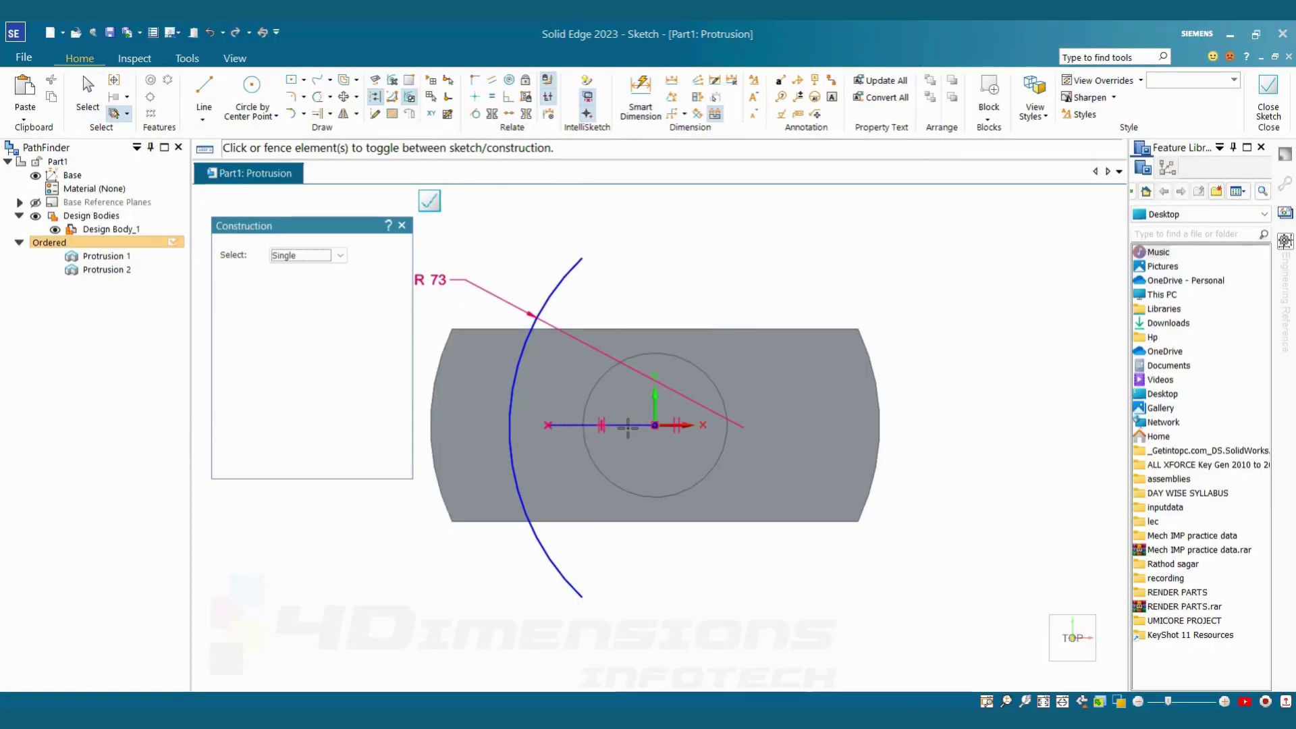
key("Escape")
scroll(645, 449, "up", 2)
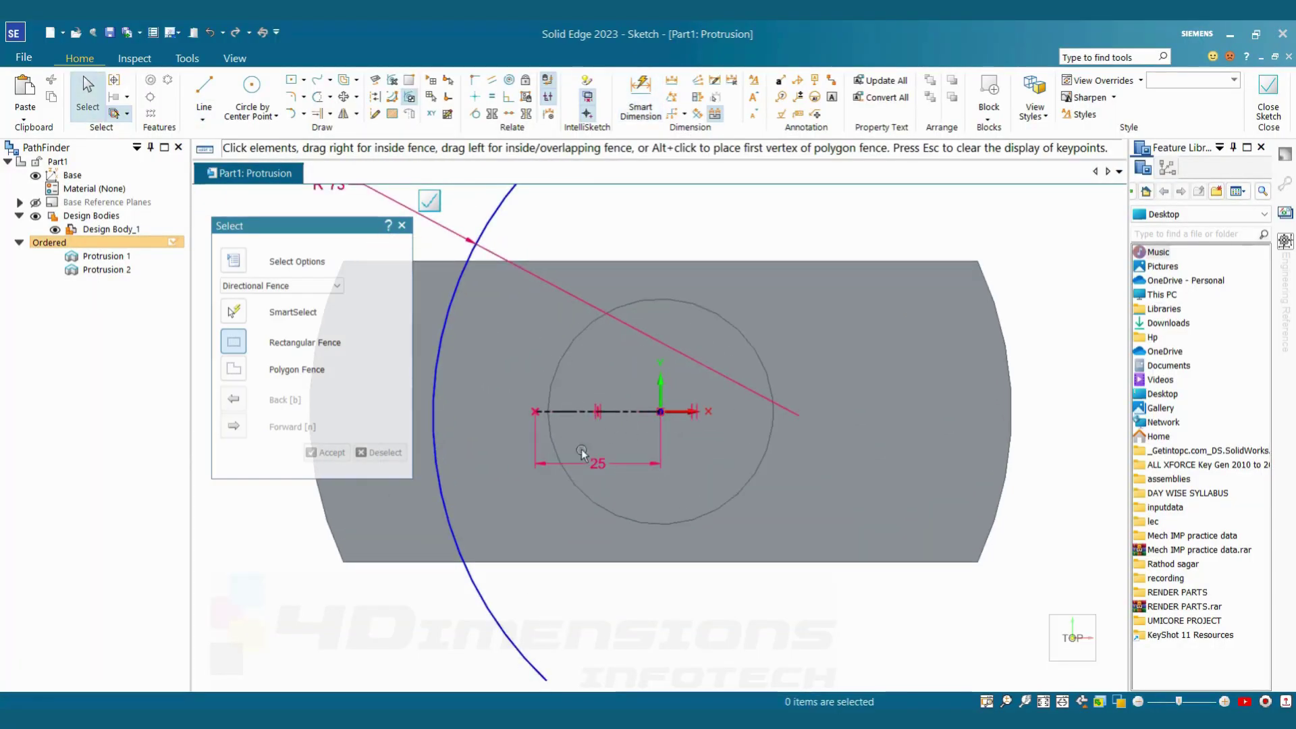
Check the reference drawing and connect the arc to the outer end of the 25 mm construction line.
key("alt+Tab")
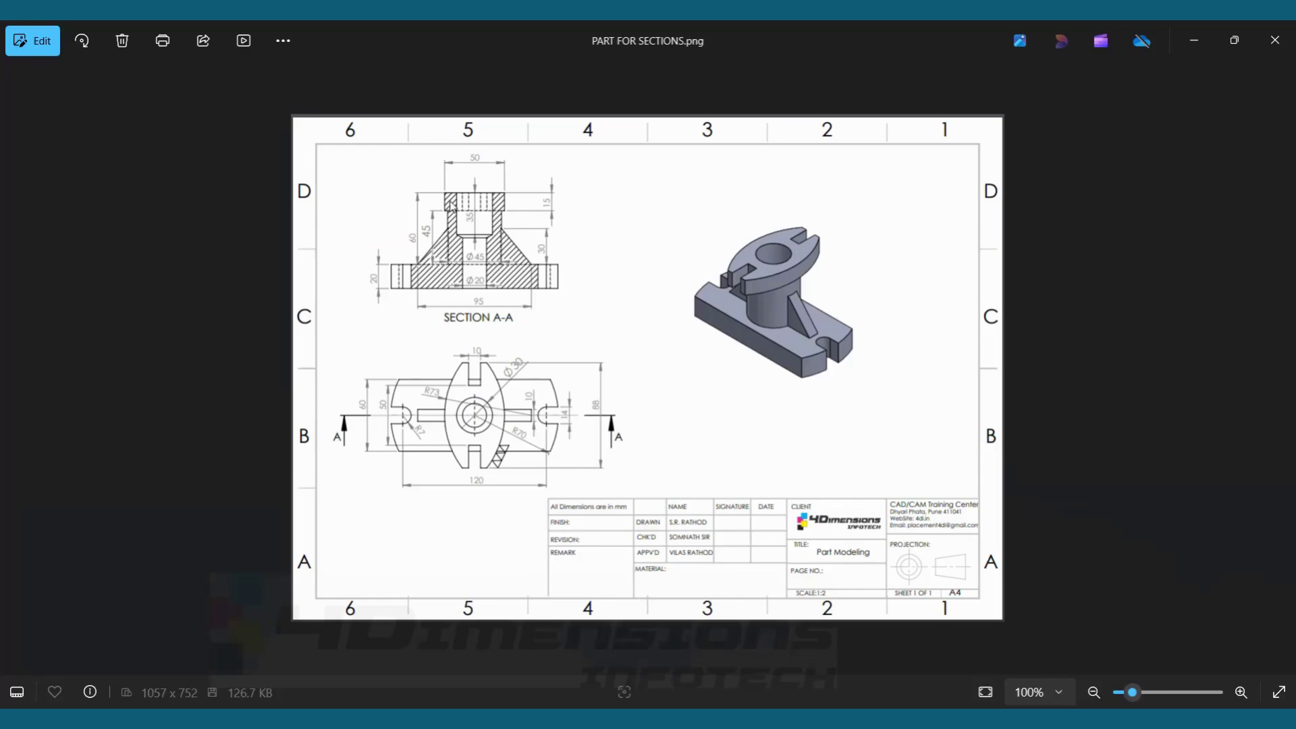
key("alt+Tab")
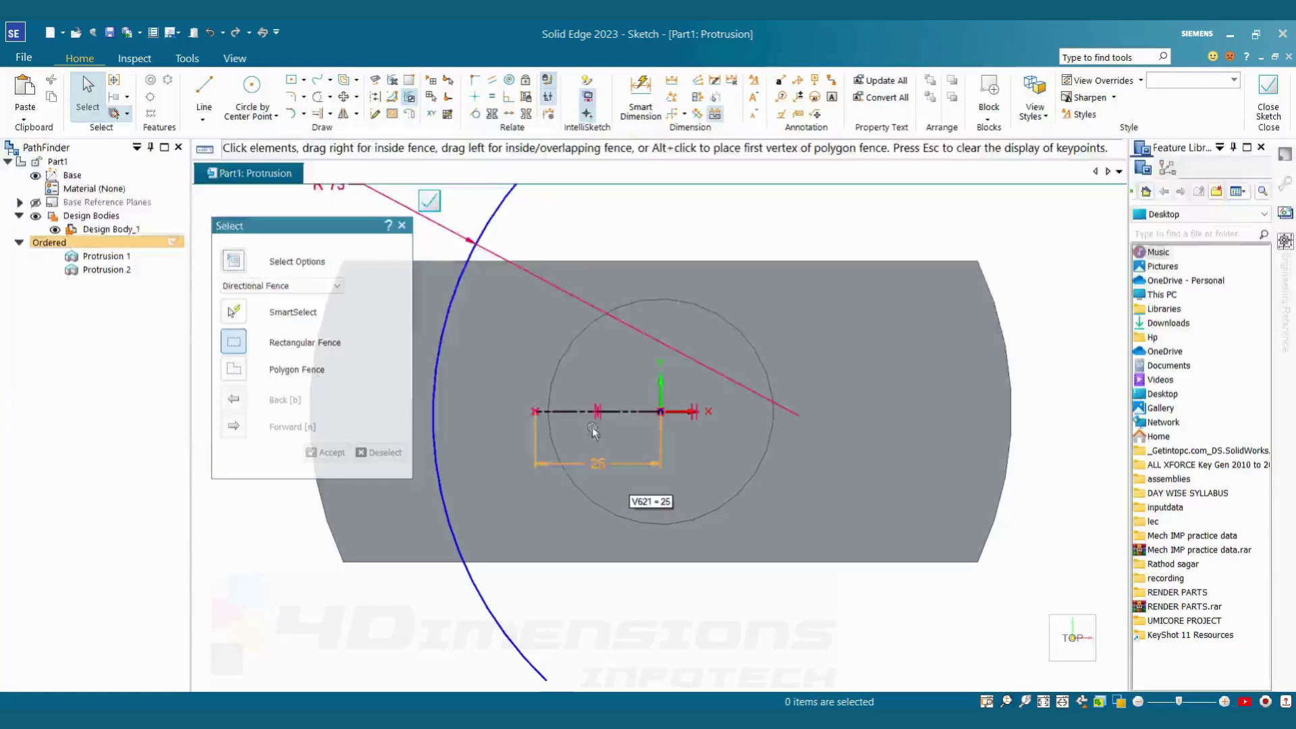
left_click(448, 303)
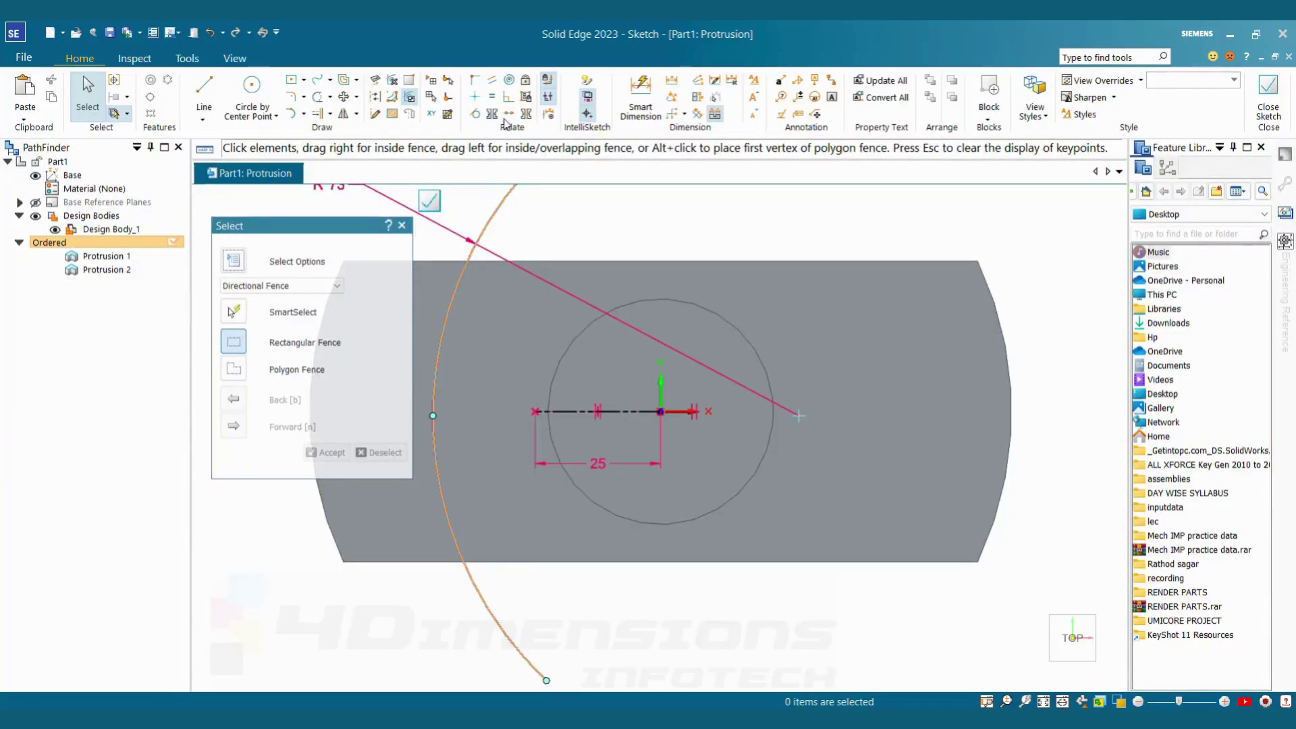
left_click(475, 80)
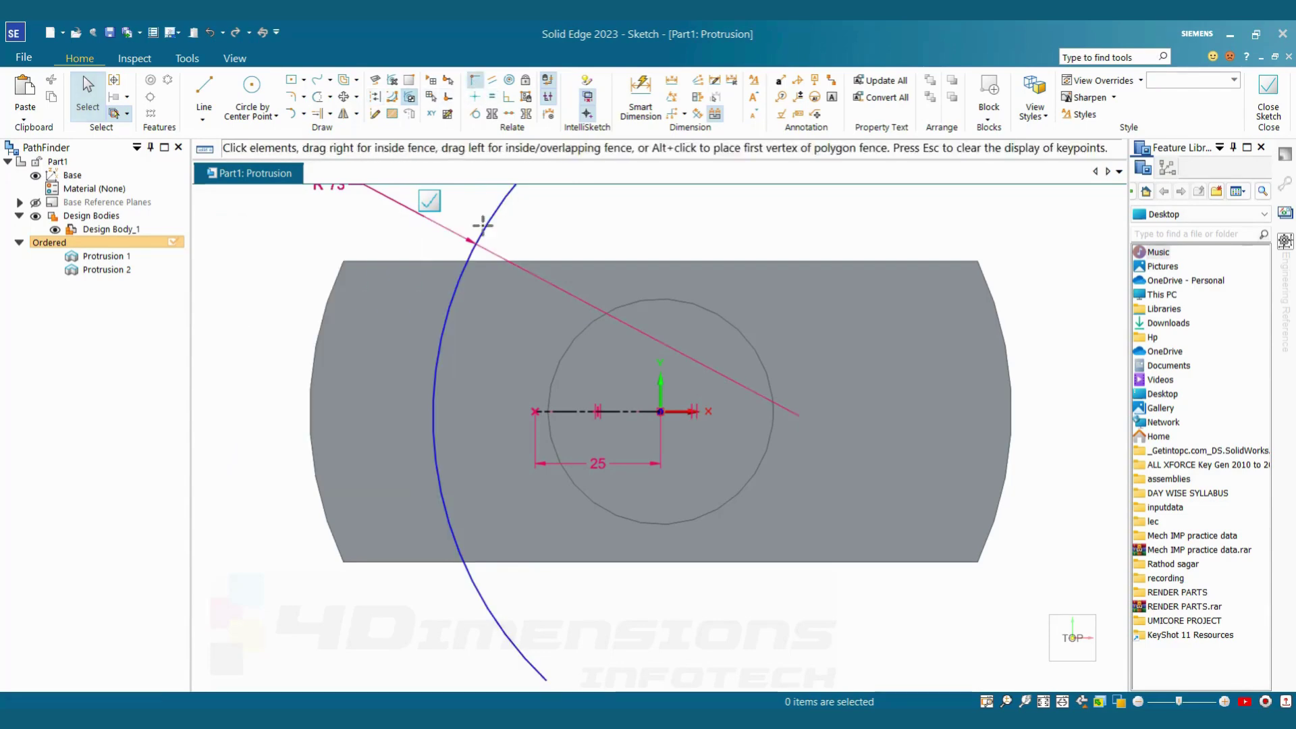
left_click(435, 413)
left_click(535, 411)
scroll(569, 391, "down", 3)
scroll(596, 431, "up", 2)
key("Escape")
Align the arc's upper and lower endpoints vertically with a horizontal/vertical relation.
left_click(475, 96)
left_click(669, 221)
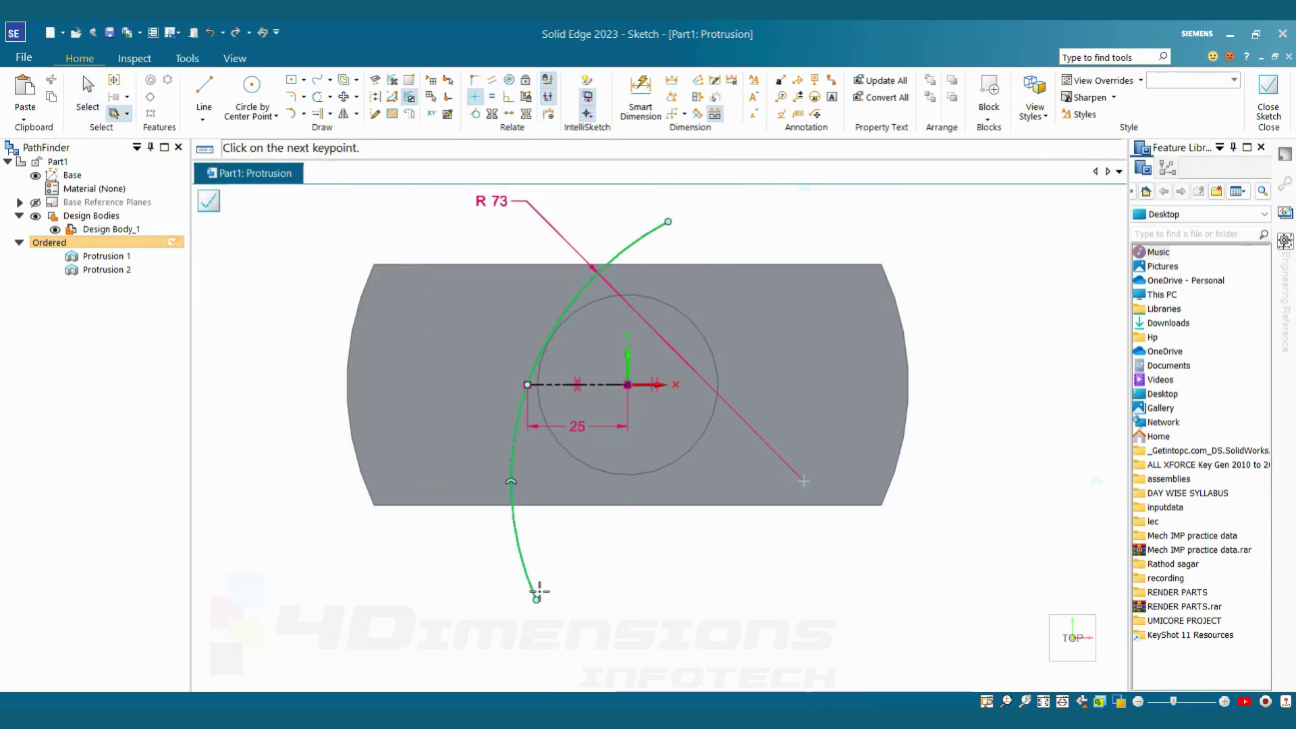
left_click(537, 599)
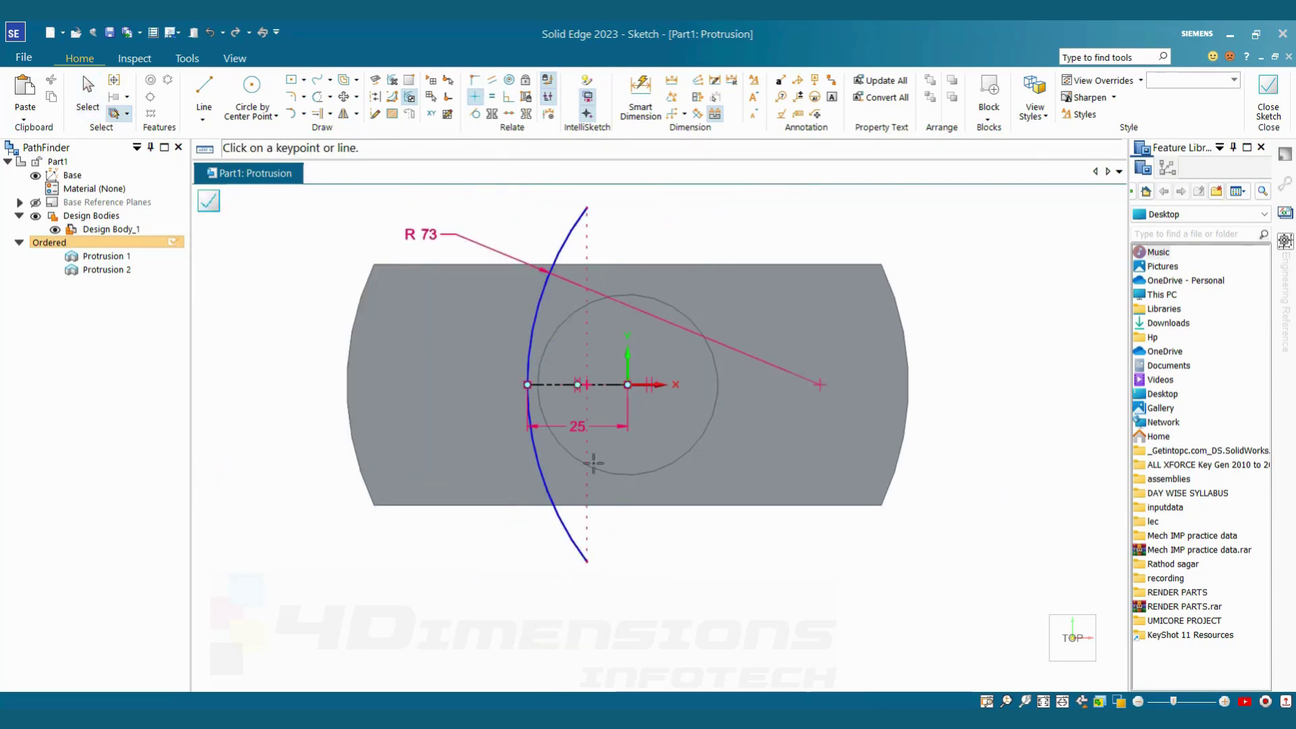
key("Escape")
Check the reference drawing and dimension the vertical distance from the origin to the arc's upper endpoint as 44 mm.
key("alt+Tab")
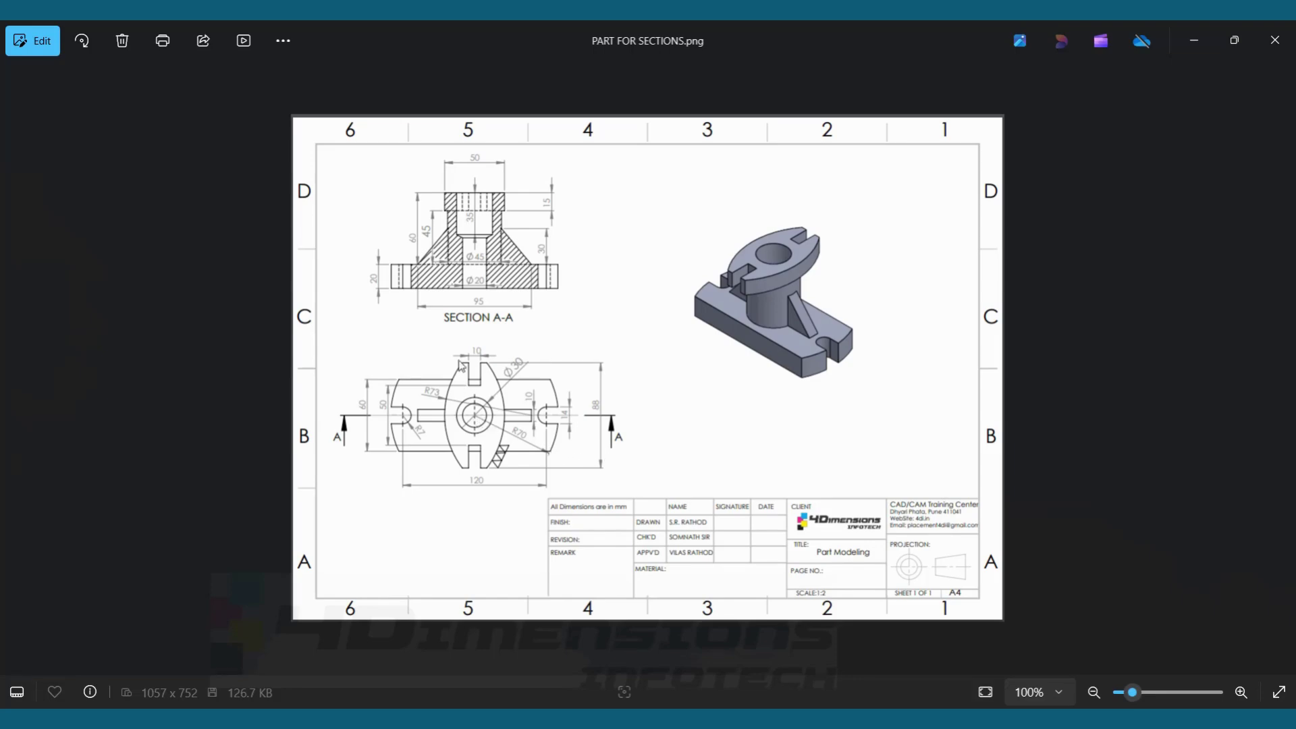
key("alt+Tab")
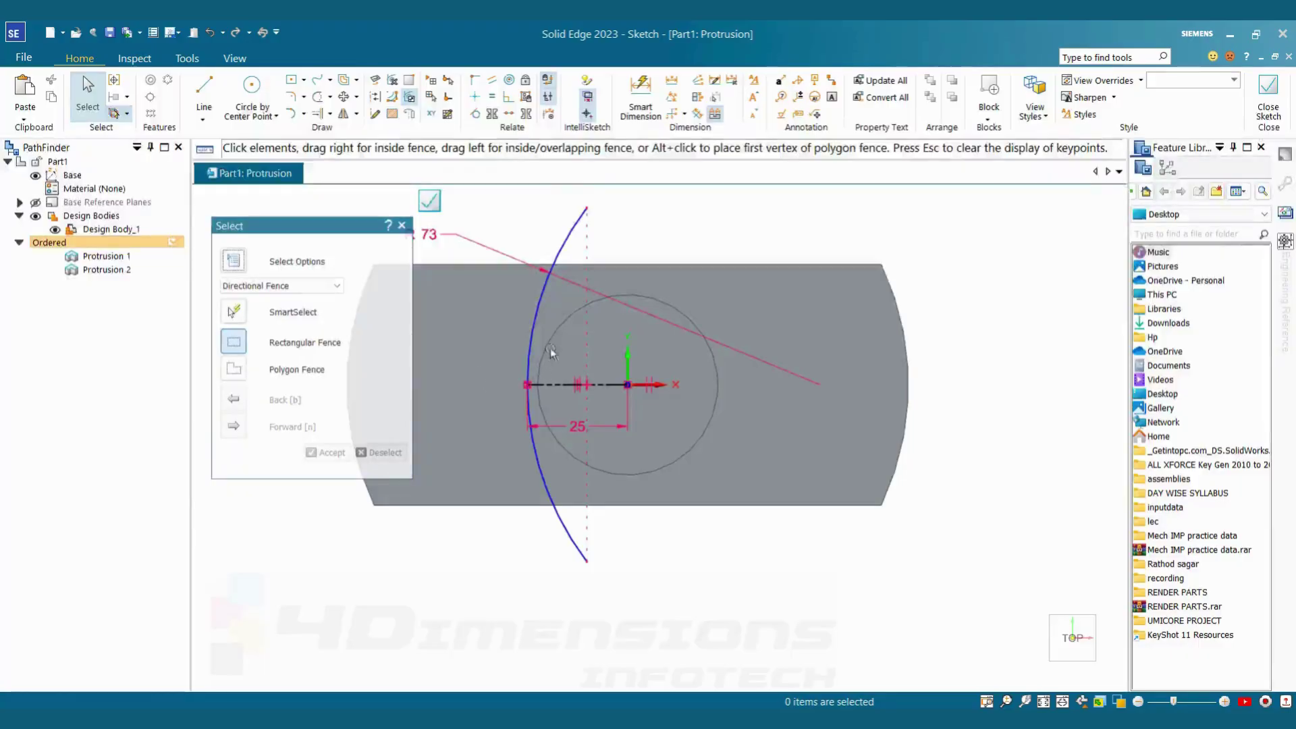
left_click(640, 98)
left_click(628, 384)
left_click(586, 209)
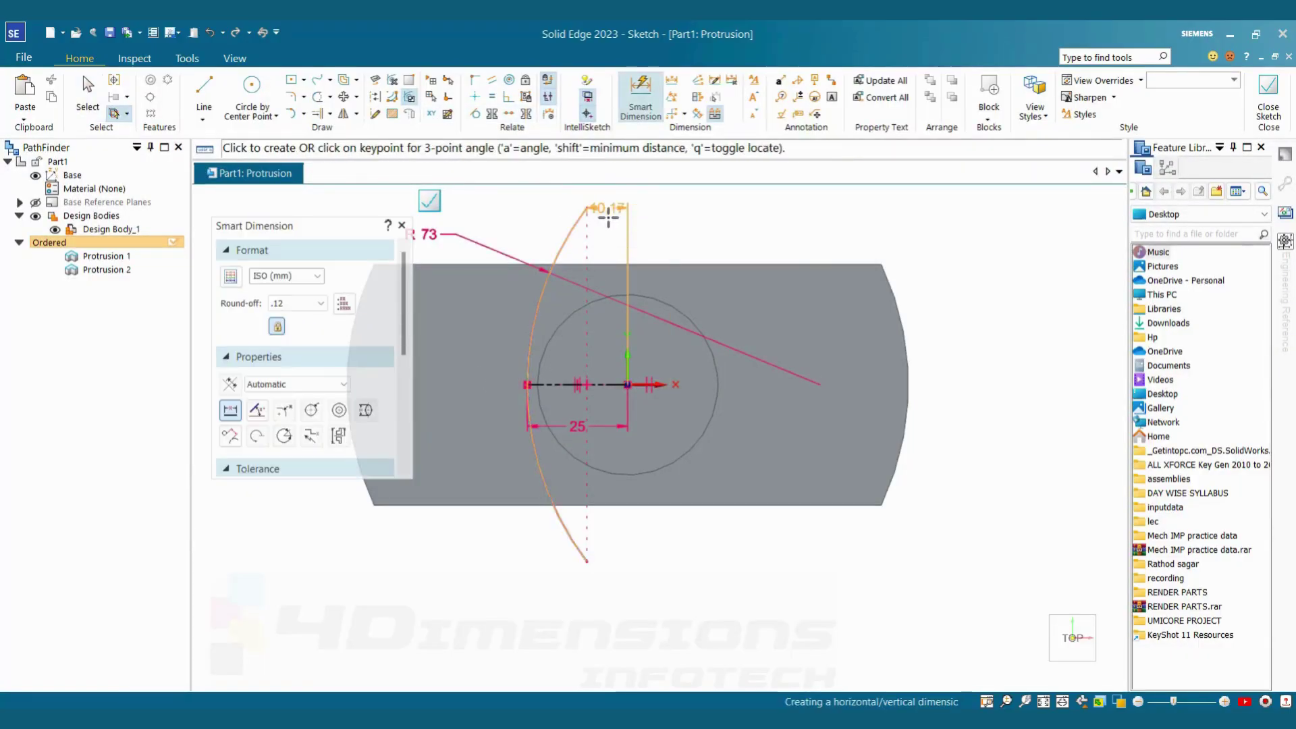
left_click(484, 304)
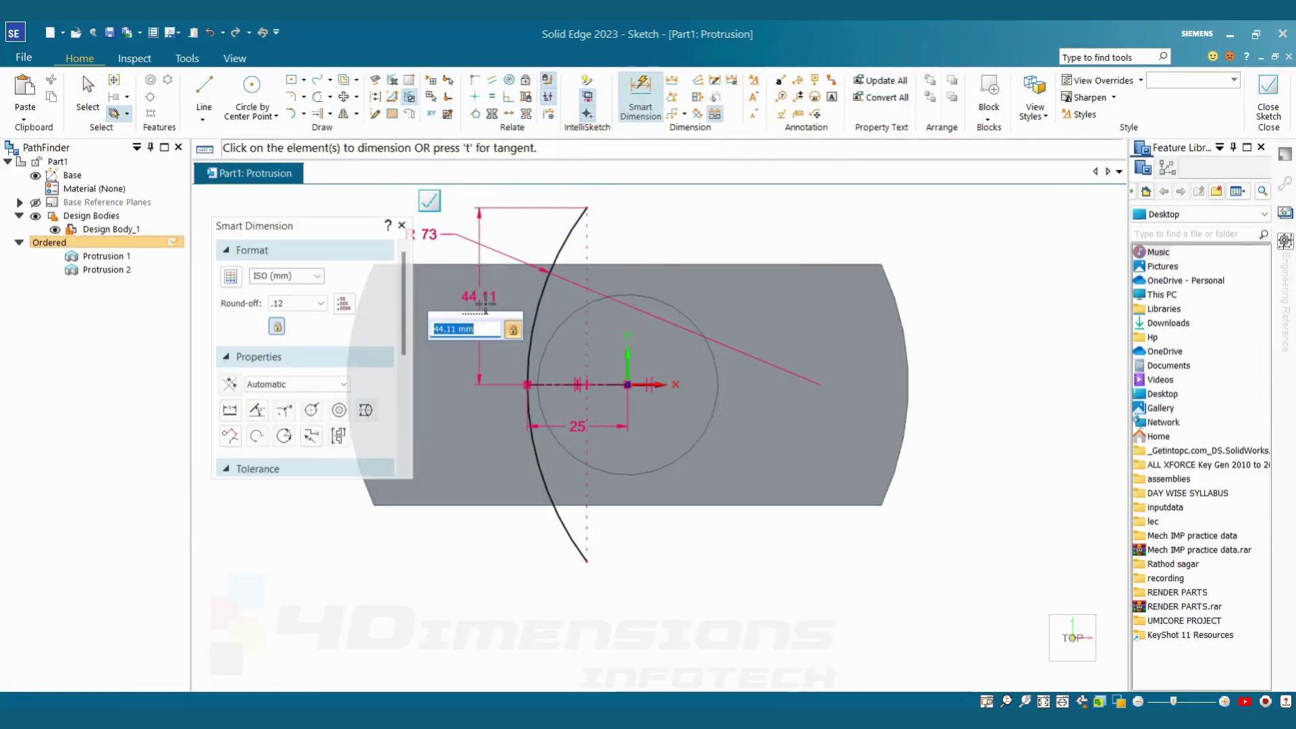
type("44")
key("Return")
key("Escape")
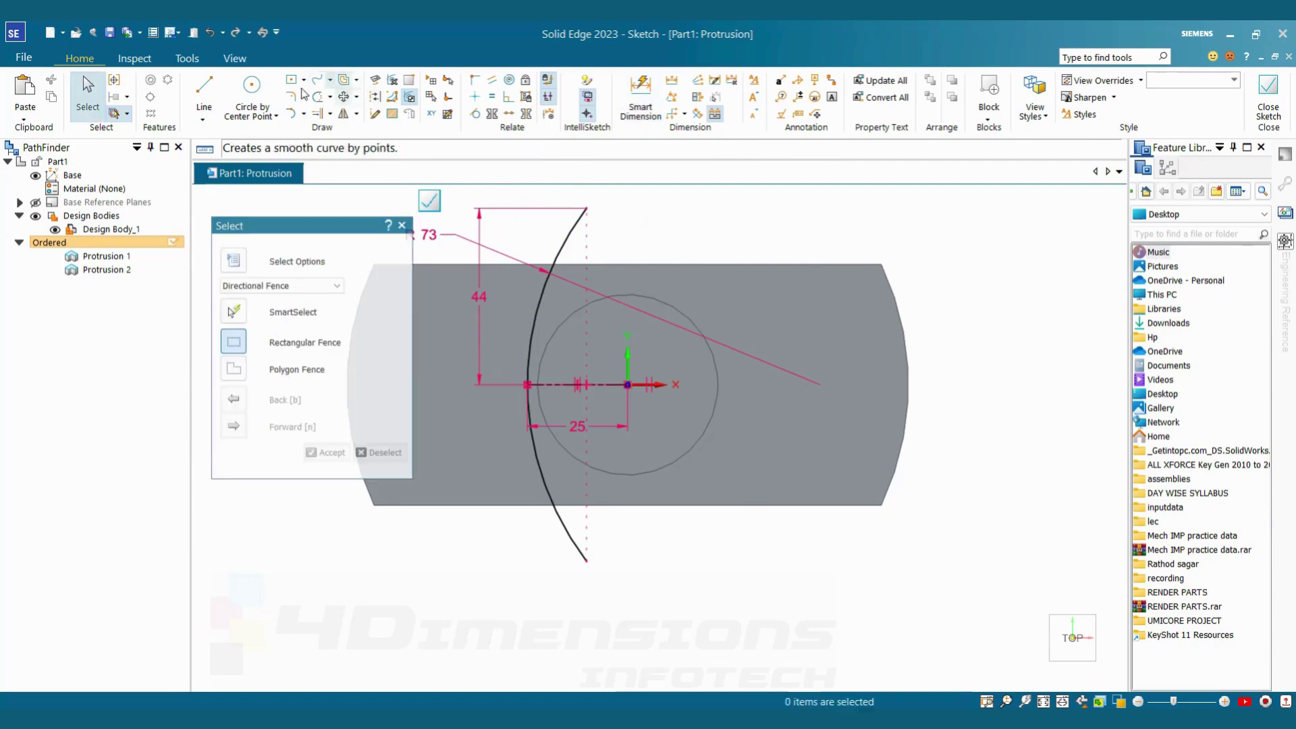
Draw connected lines from the arc's upper endpoint, forming a short top edge, a rectangular notch and a second top edge.
key("Escape")
scroll(590, 217, "up", 1)
left_click(205, 93)
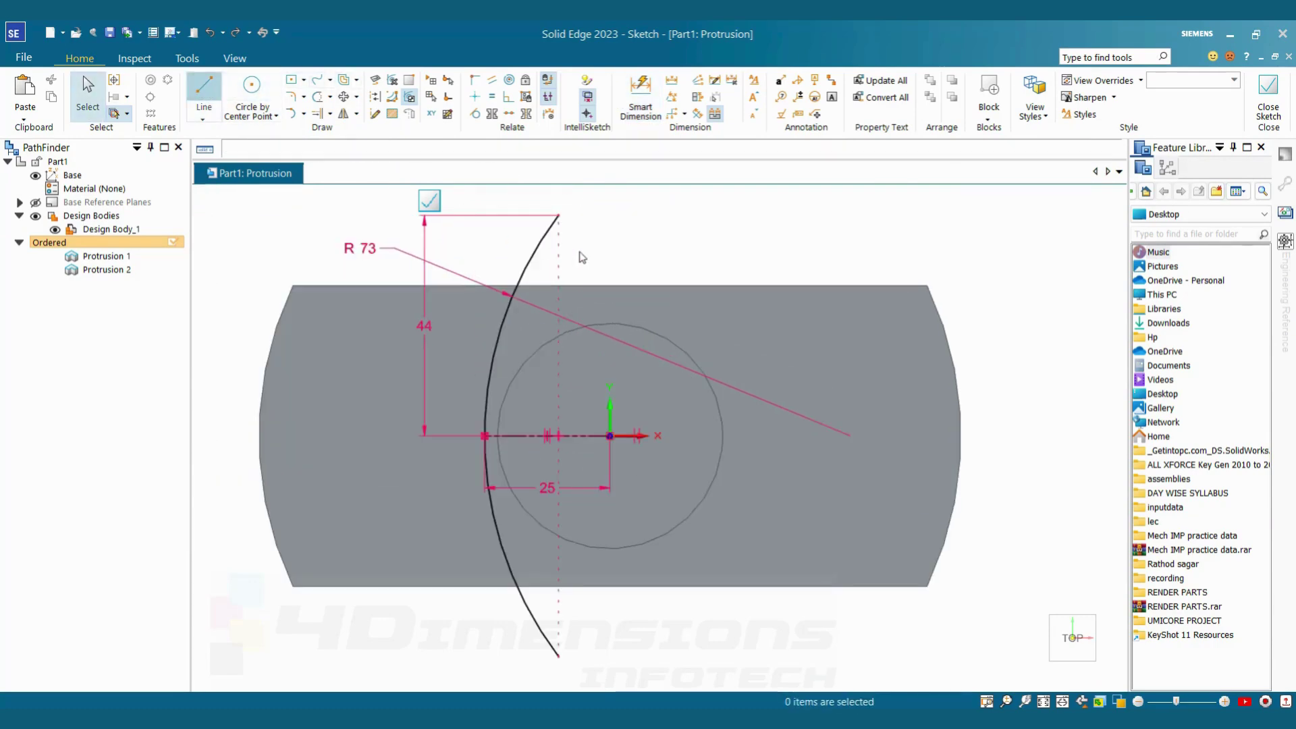
key("alt+Tab")
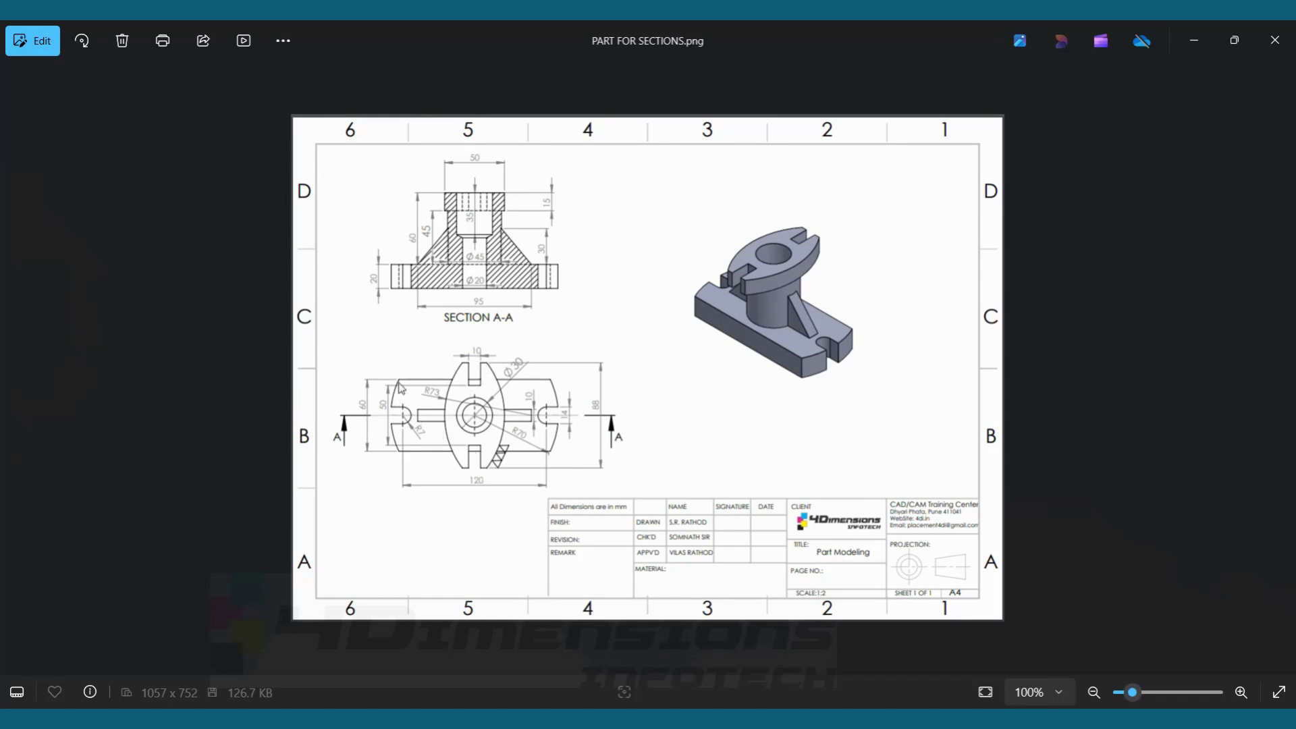
scroll(637, 551, "up", 5)
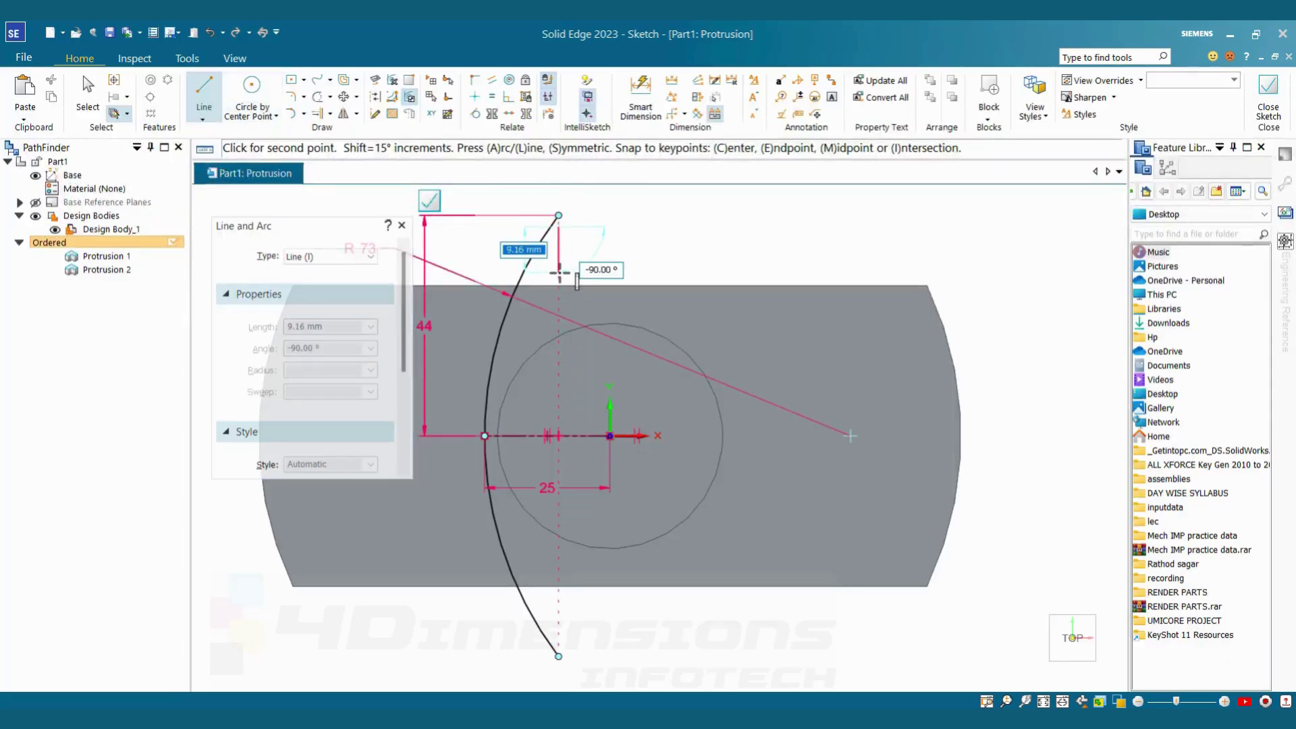
left_click(558, 215)
left_click(558, 215)
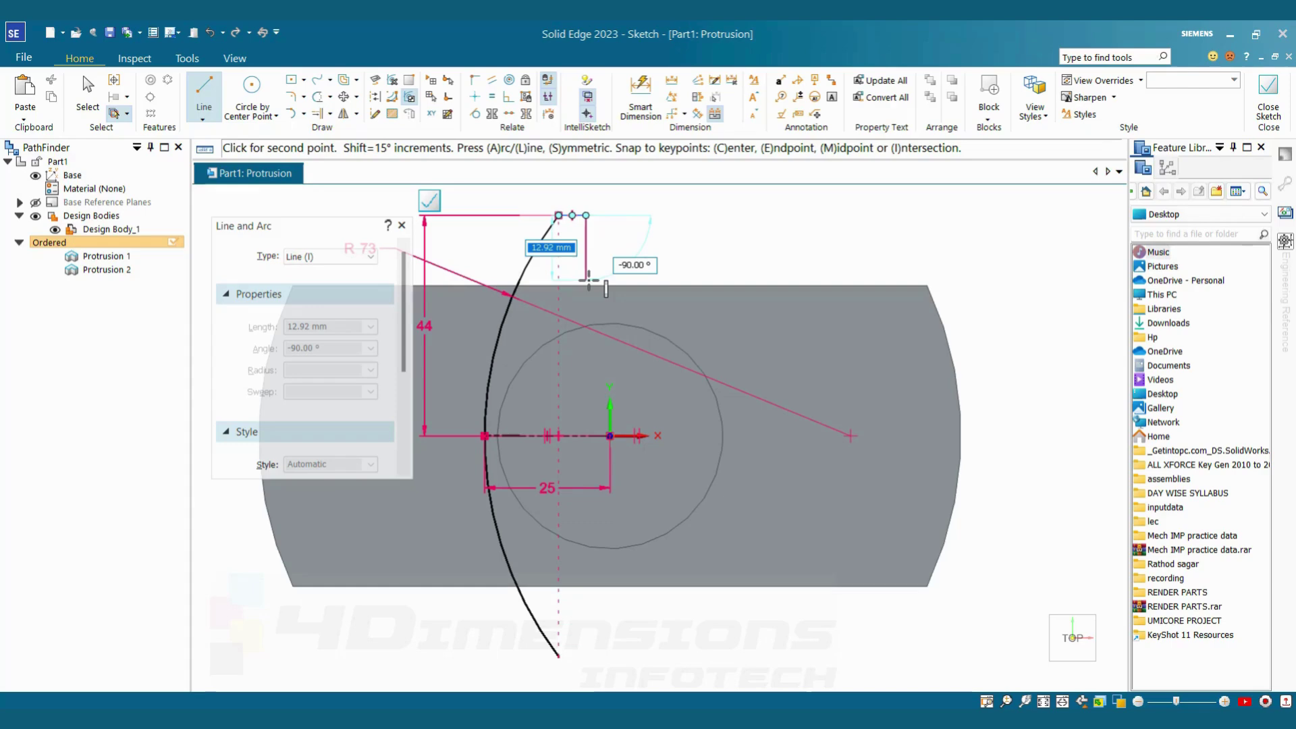
left_click(587, 303)
left_click(645, 303)
left_click(645, 215)
left_click(687, 215)
Dimension the notch's width between its two vertical sides as 10 mm.
left_click(641, 99)
left_click(617, 303)
left_click(586, 243)
left_click(646, 246)
left_click(621, 196)
type("10")
key("Return")
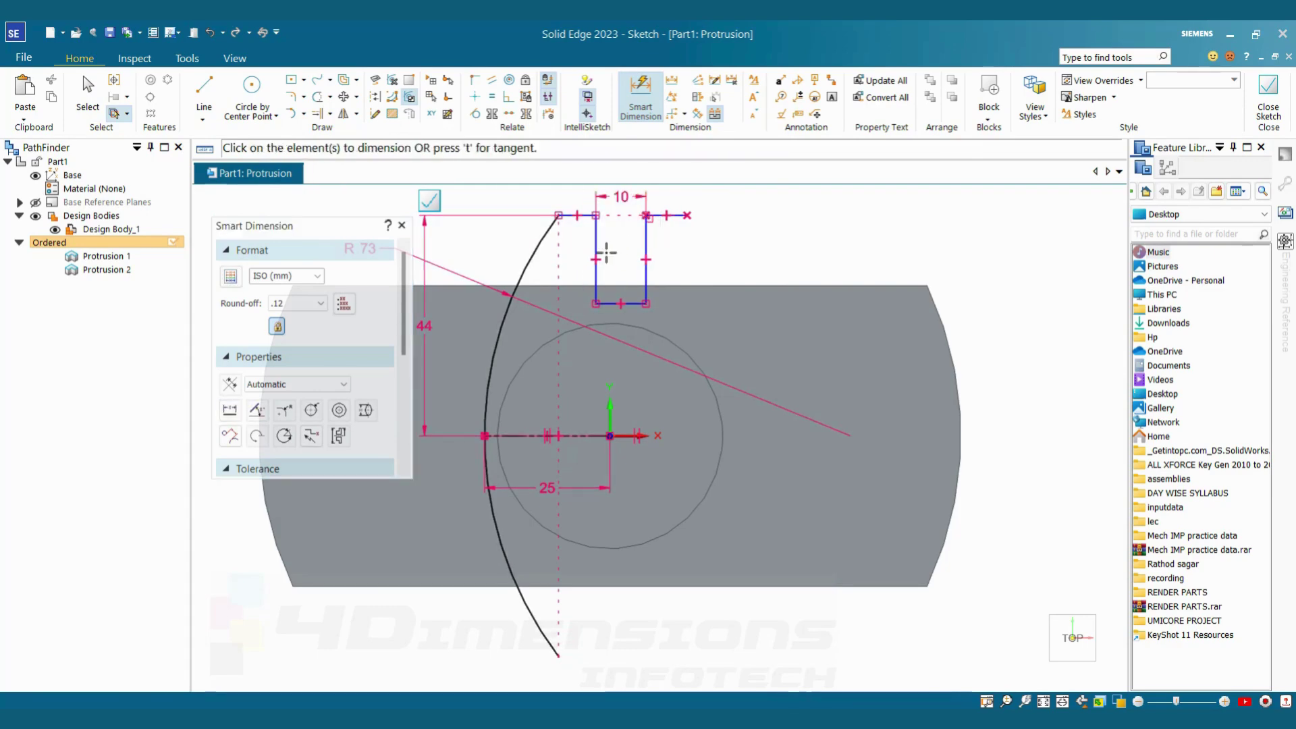
Dimension the vertical distance from the origin to the notch's bottom edge as 25 mm.
left_click(618, 303)
left_click(579, 374)
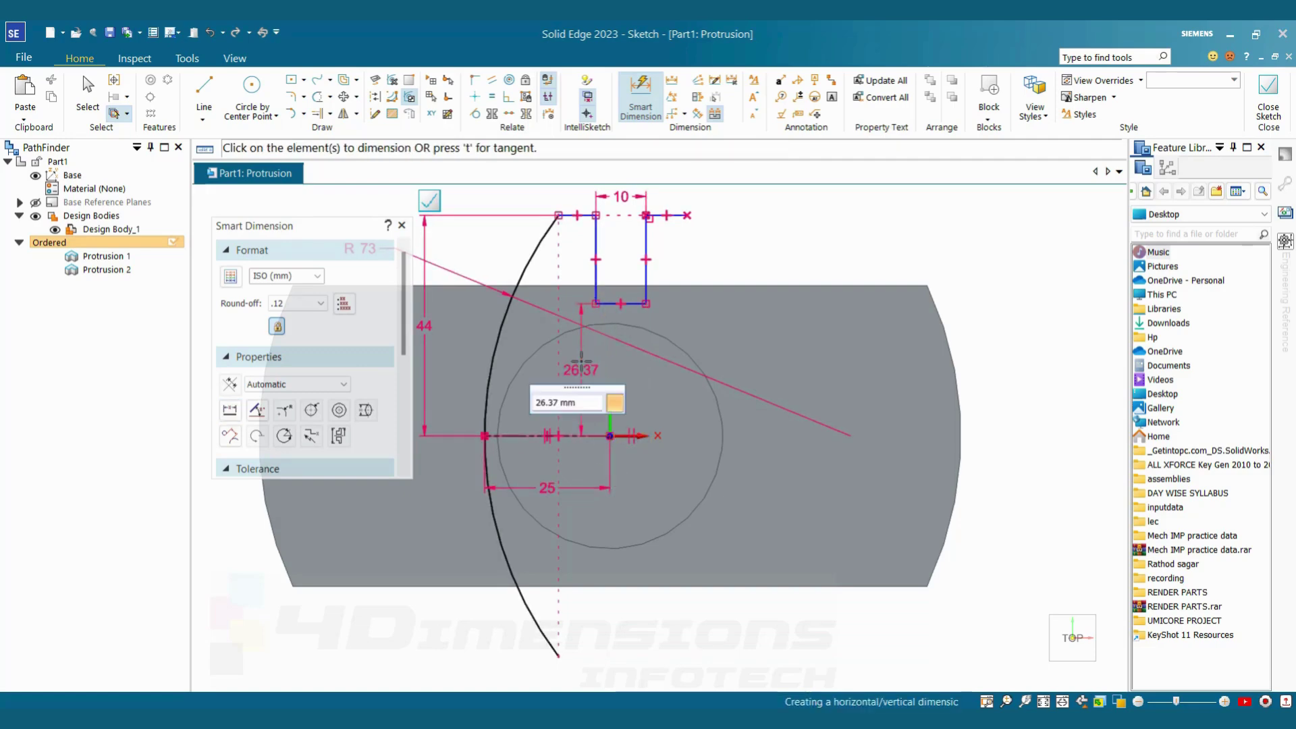
type("25")
key("Return")
key("Escape")
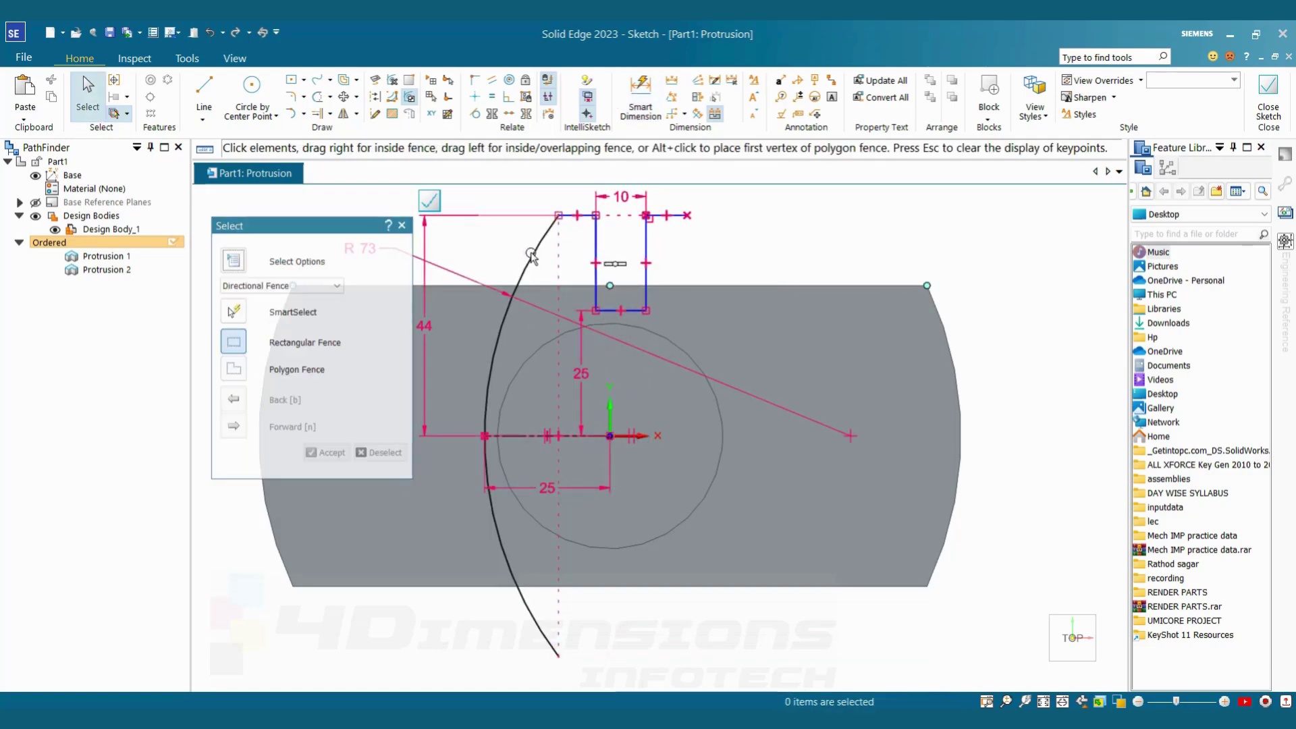
Mirror a copy of the R73 arc about the vertical axis through the origin.
left_click(495, 338)
left_click(343, 116)
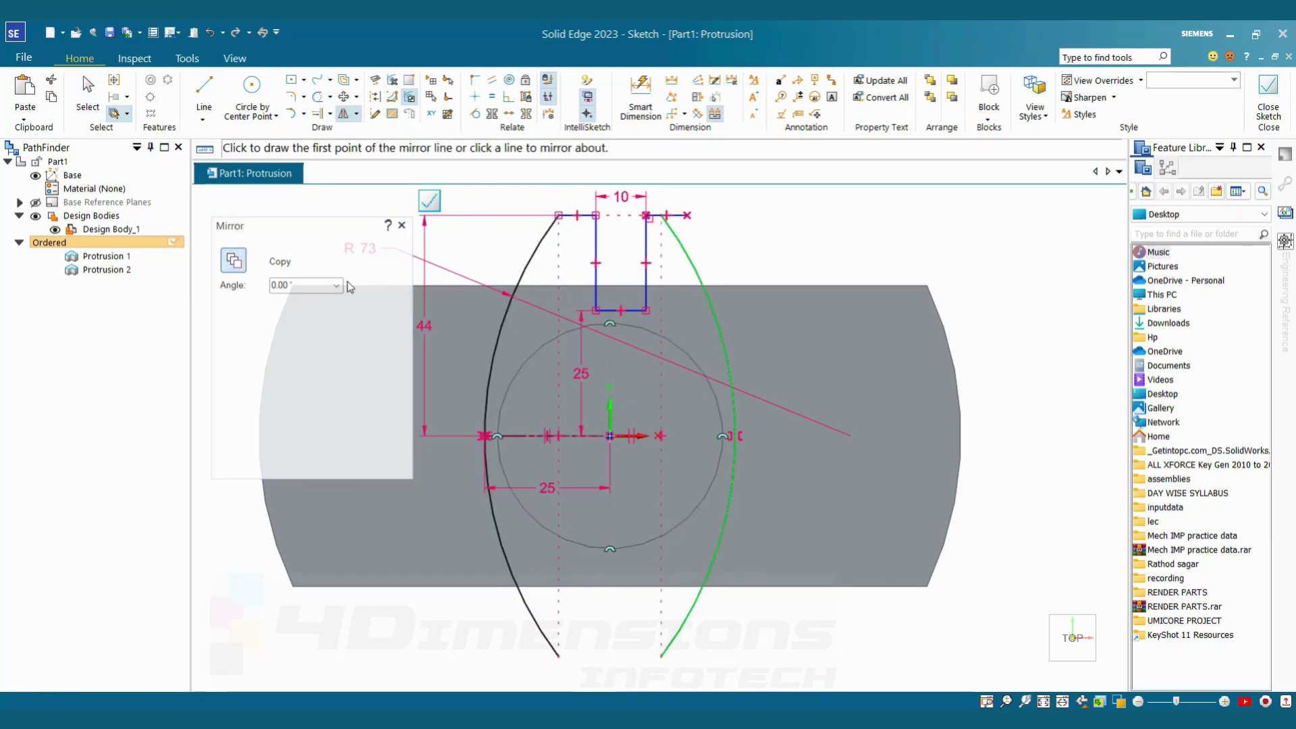
Make the notch's two vertical sides symmetric about the vertical axis through the origin.
key("Escape")
scroll(617, 260, "up", 2)
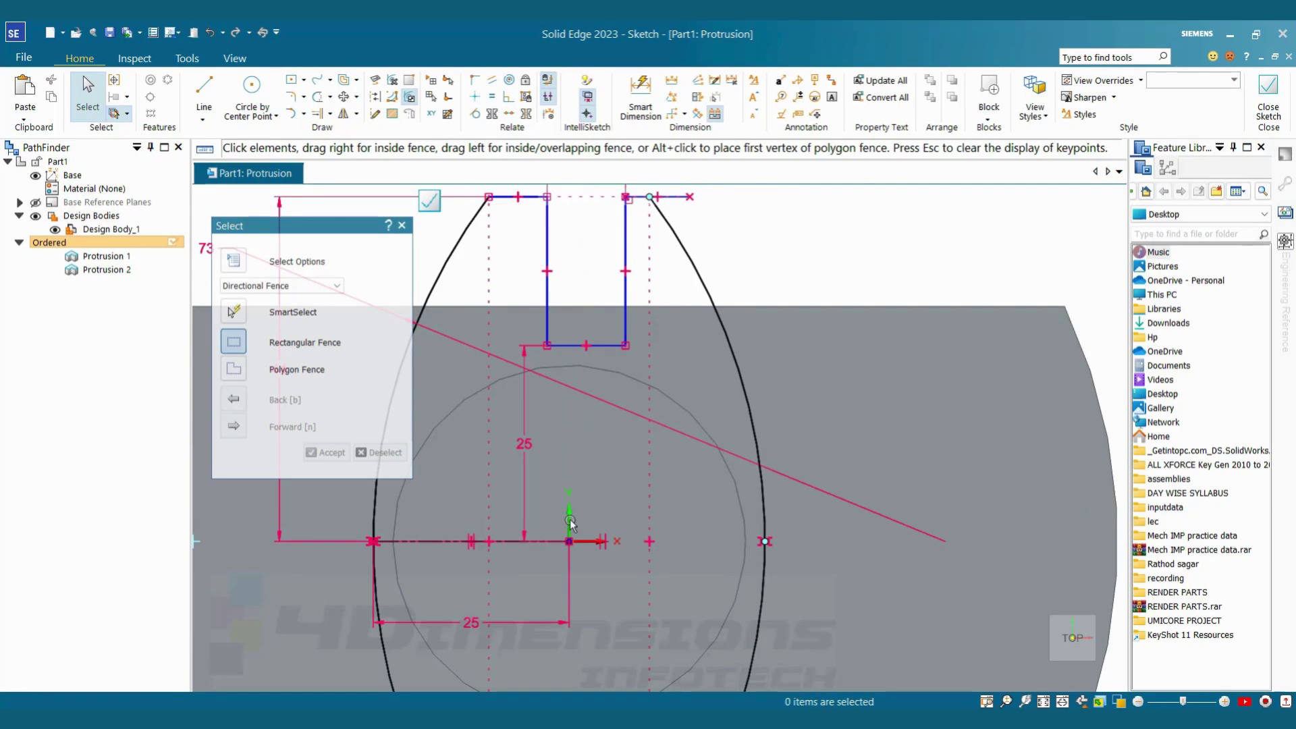
left_click(526, 114)
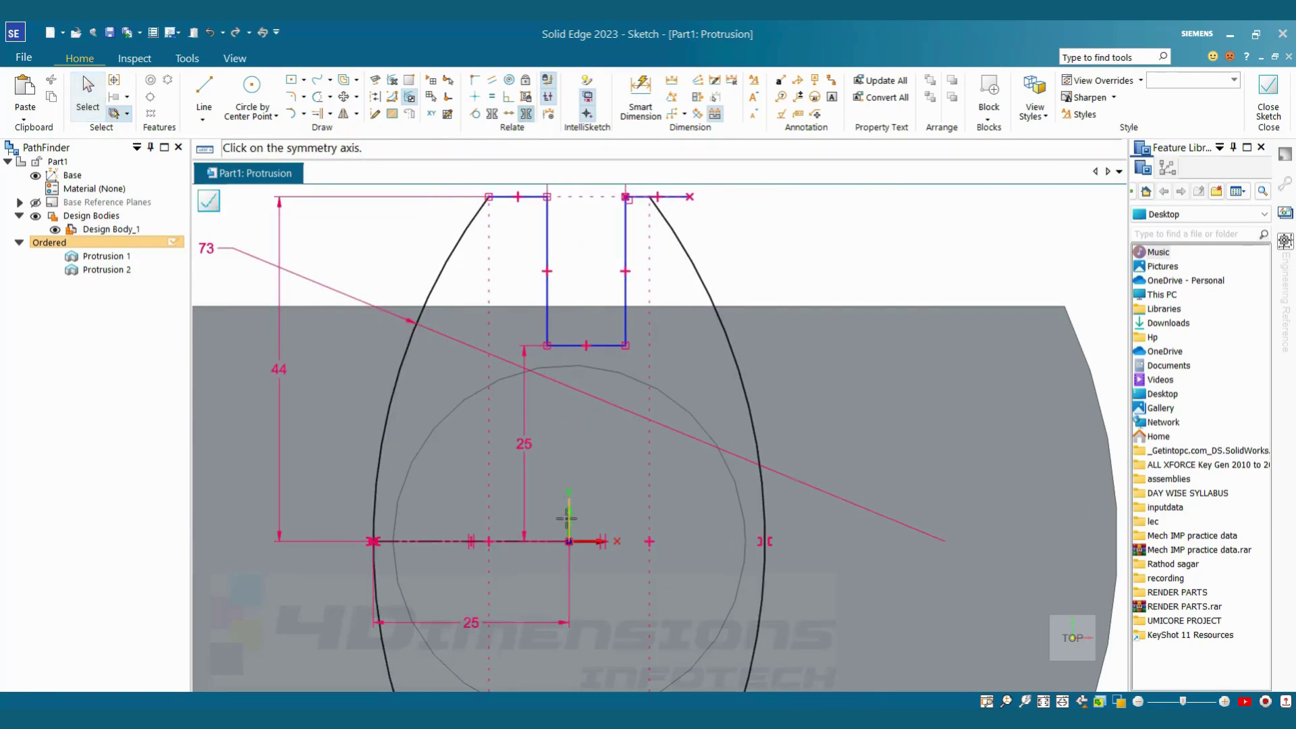
left_click(493, 116)
left_click(547, 246)
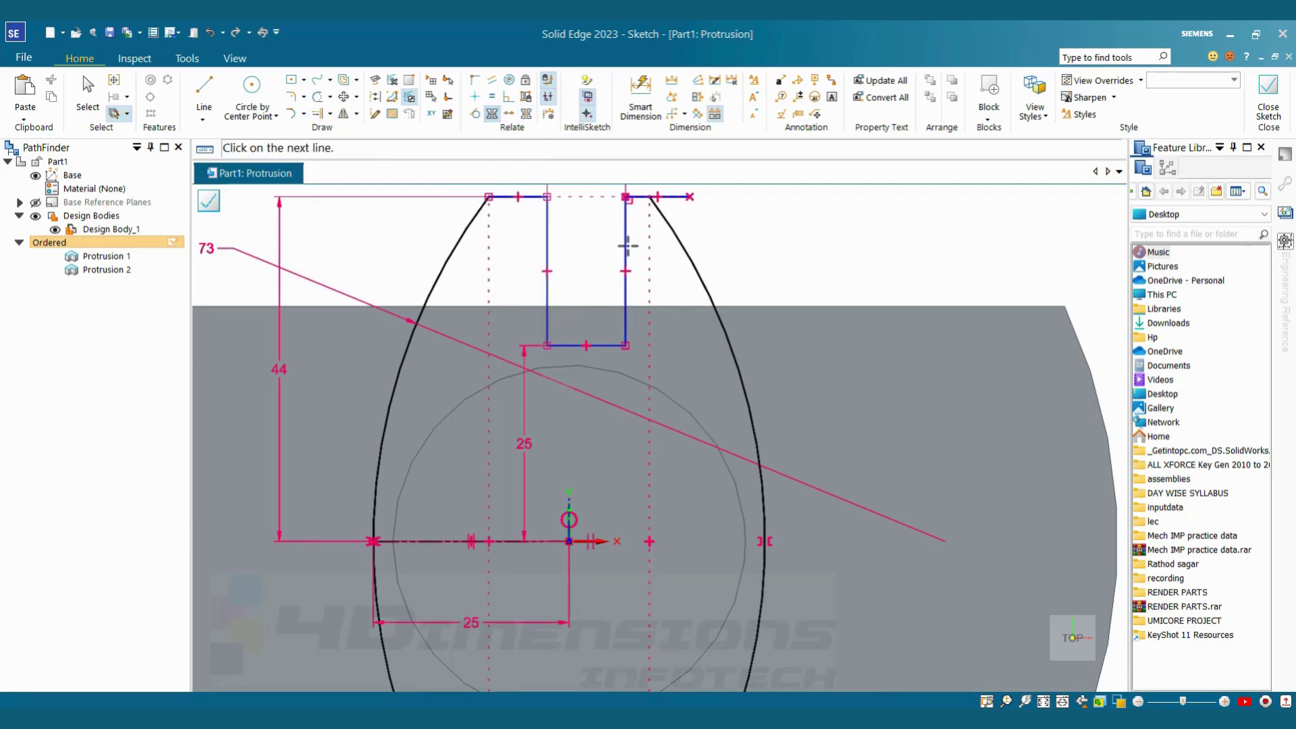
left_click(628, 247)
key("Escape")
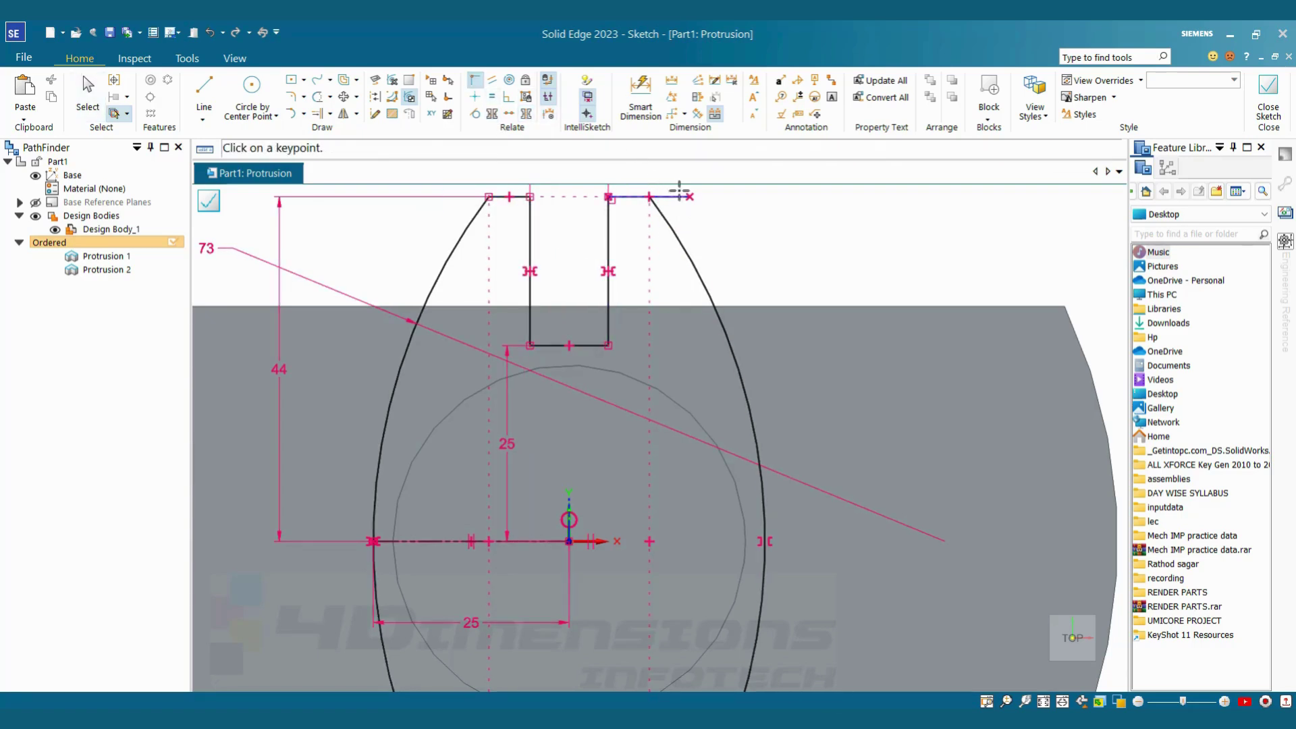
Connect the free endpoint of the second top edge to the mirrored arc's upper endpoint.
left_click(689, 197)
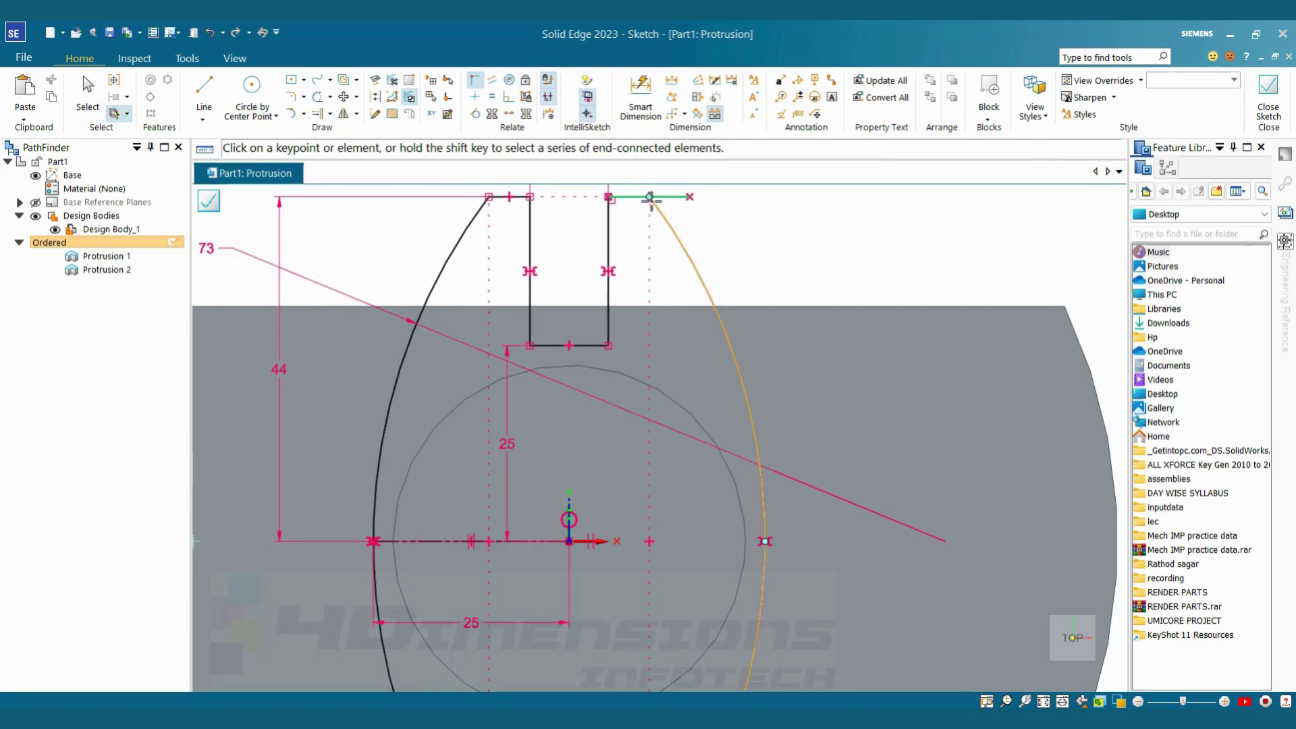
left_click(649, 198)
key("Escape")
scroll(741, 202, "down", 2)
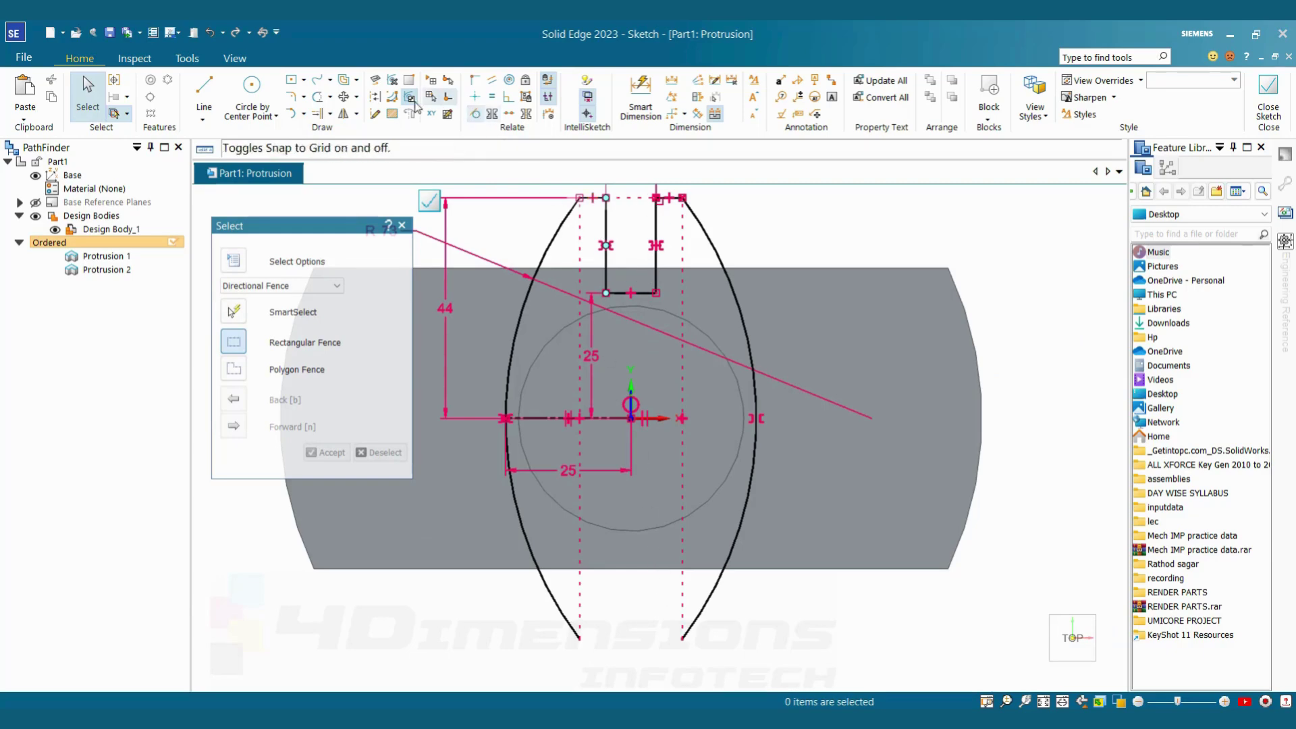
Mirror a copy of the upper notch and its short top edges about the horizontal axis through the origin.
scroll(599, 206, "up", 2)
scroll(614, 236, "down", 1)
scroll(621, 251, "up", 1)
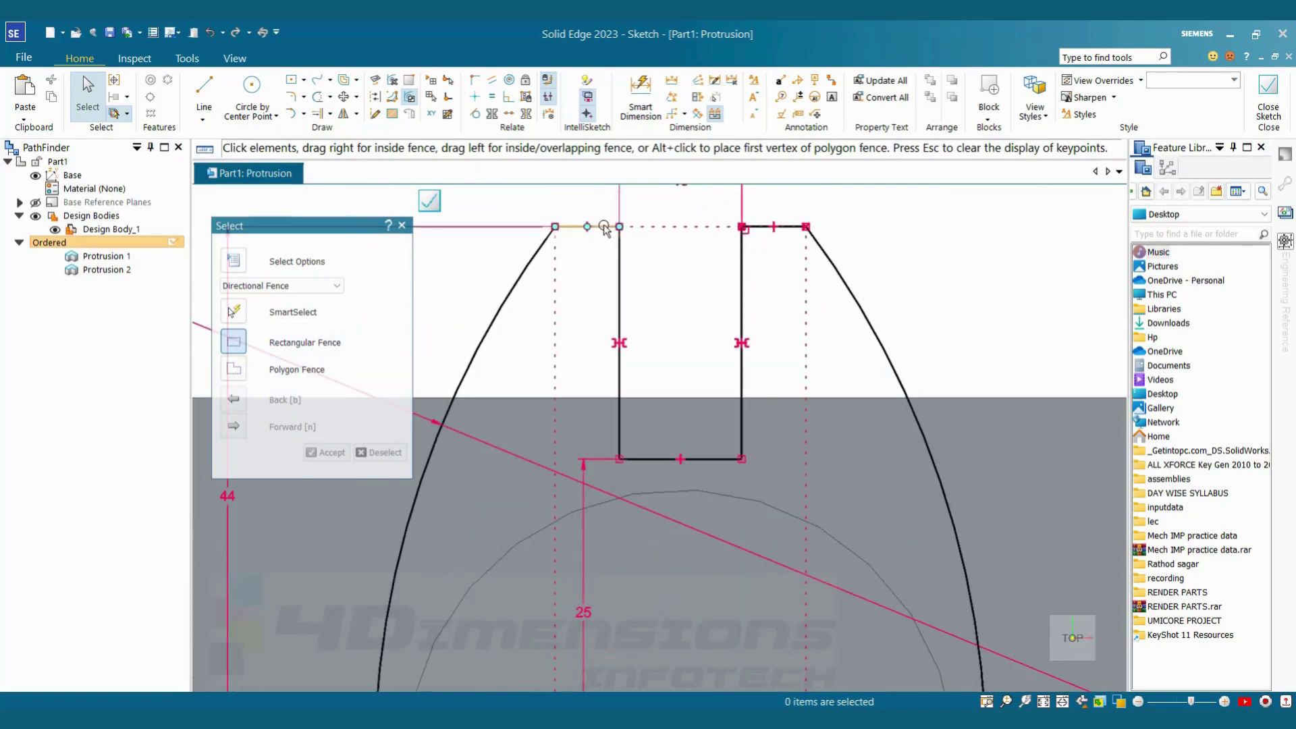
left_click(618, 291)
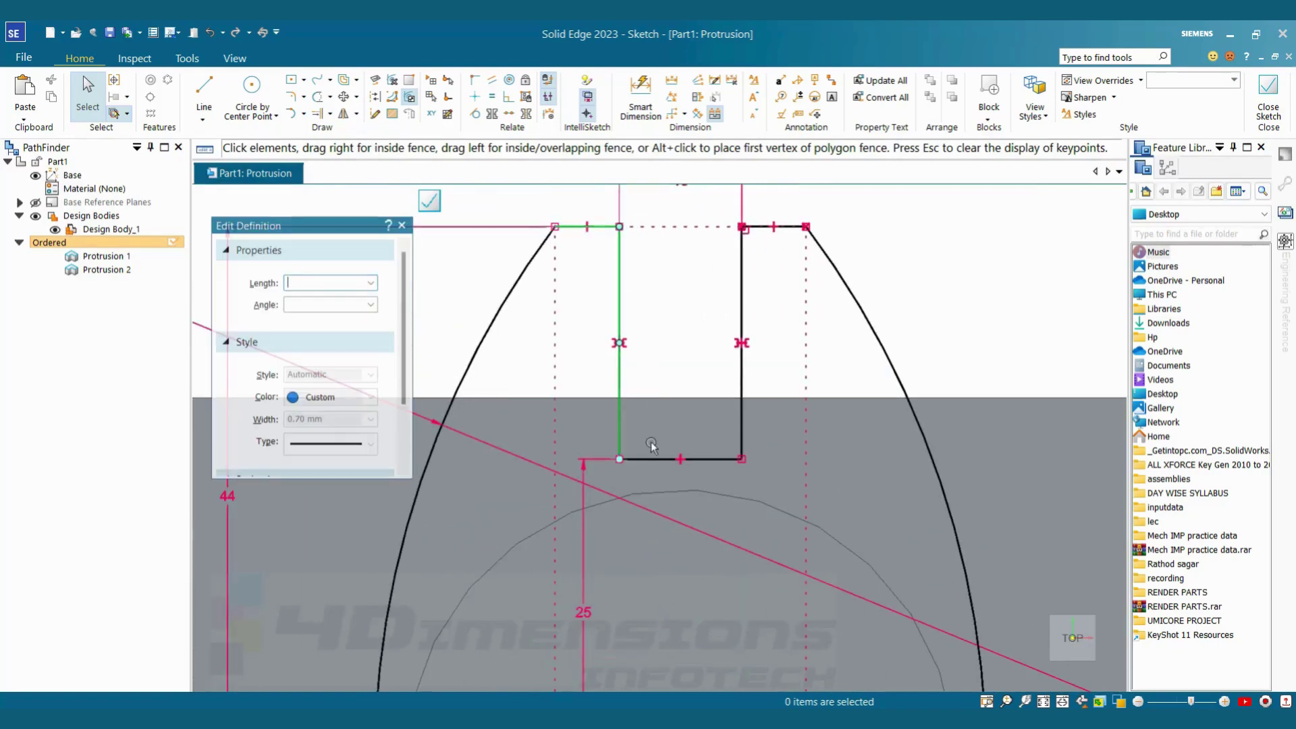
left_click(743, 403)
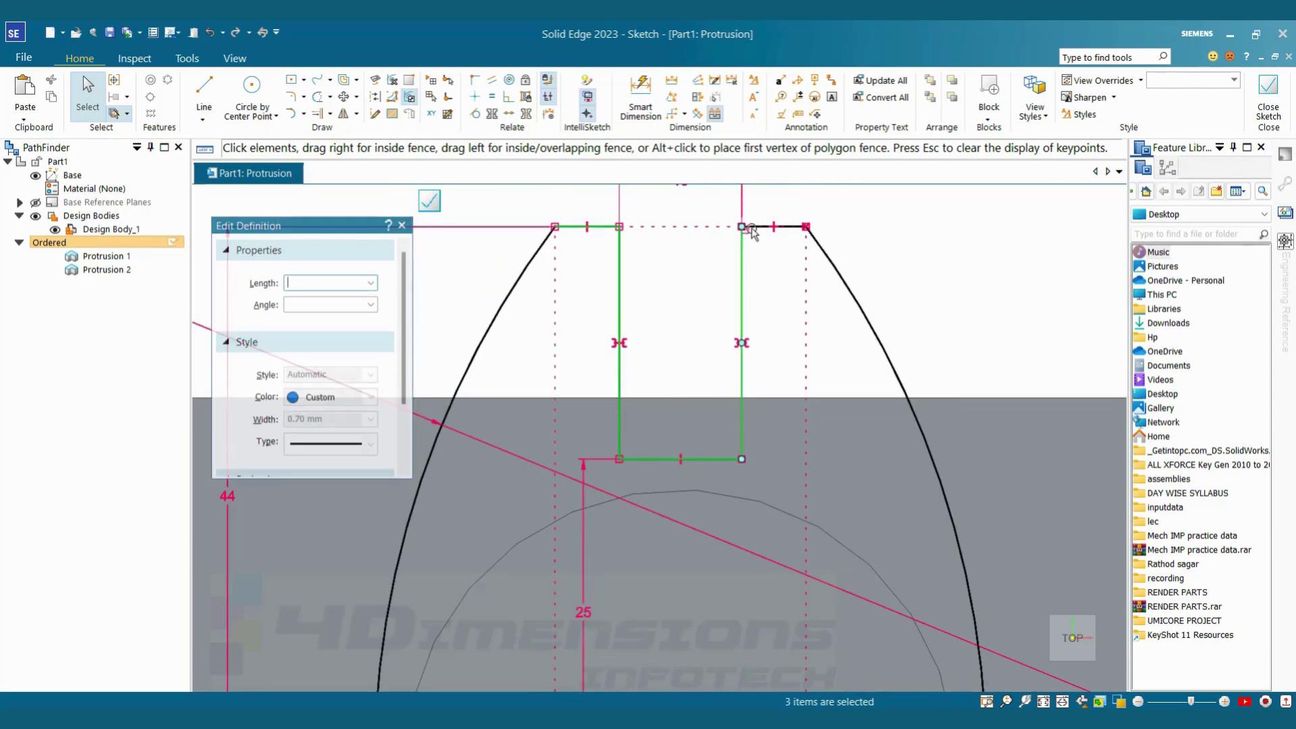
key("ctrl+shift+a")
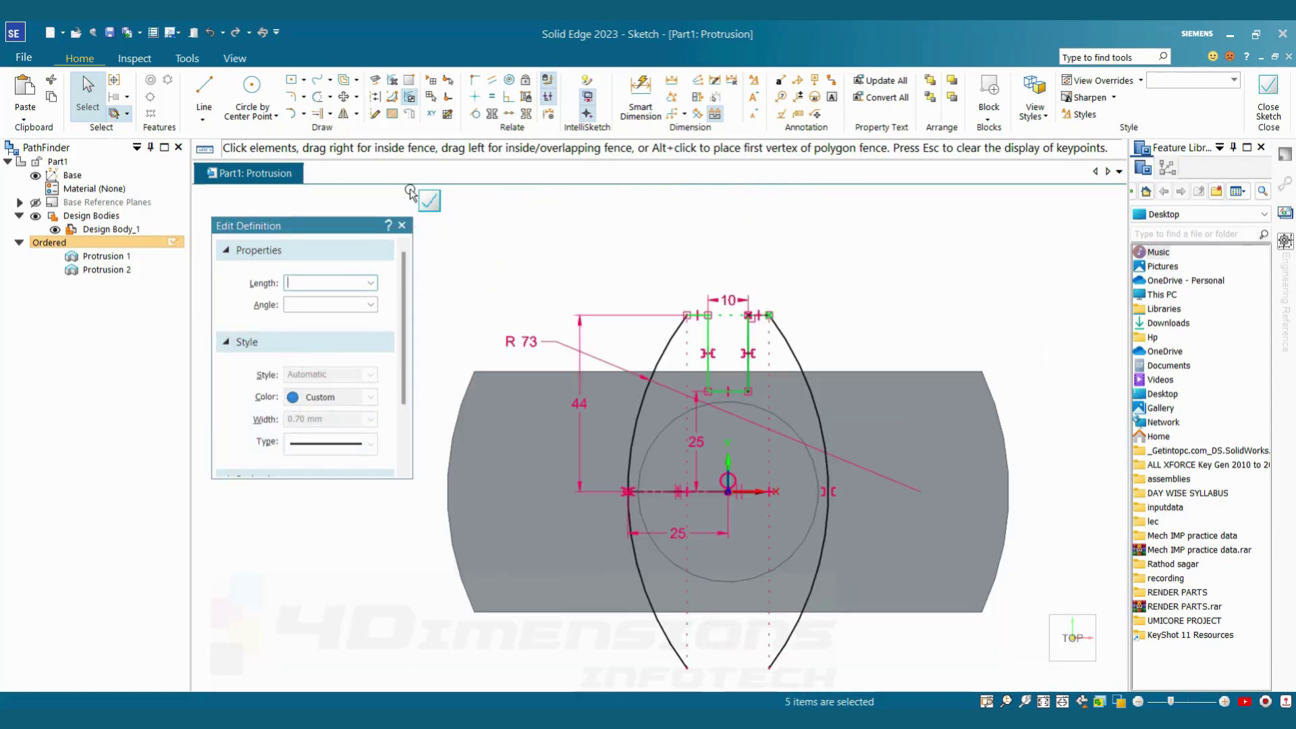
left_click(343, 114)
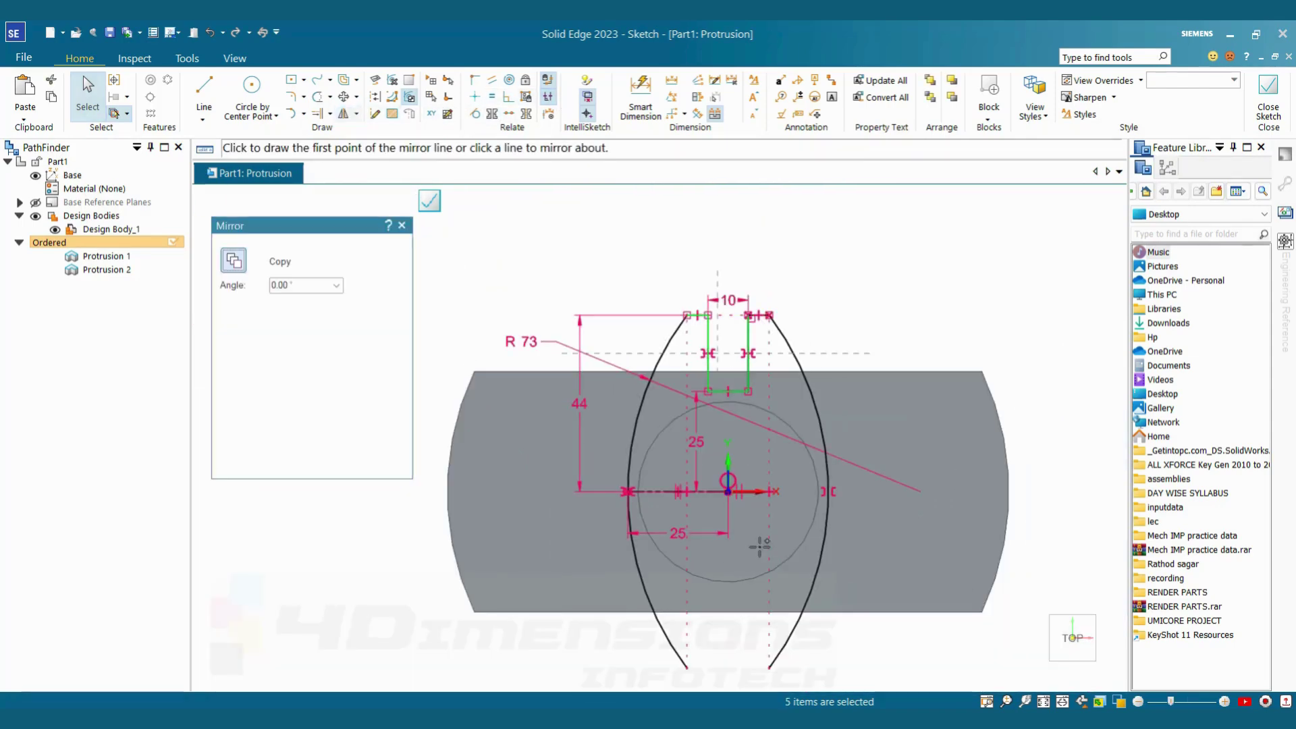
left_click(763, 492)
scroll(776, 643, "up", 3)
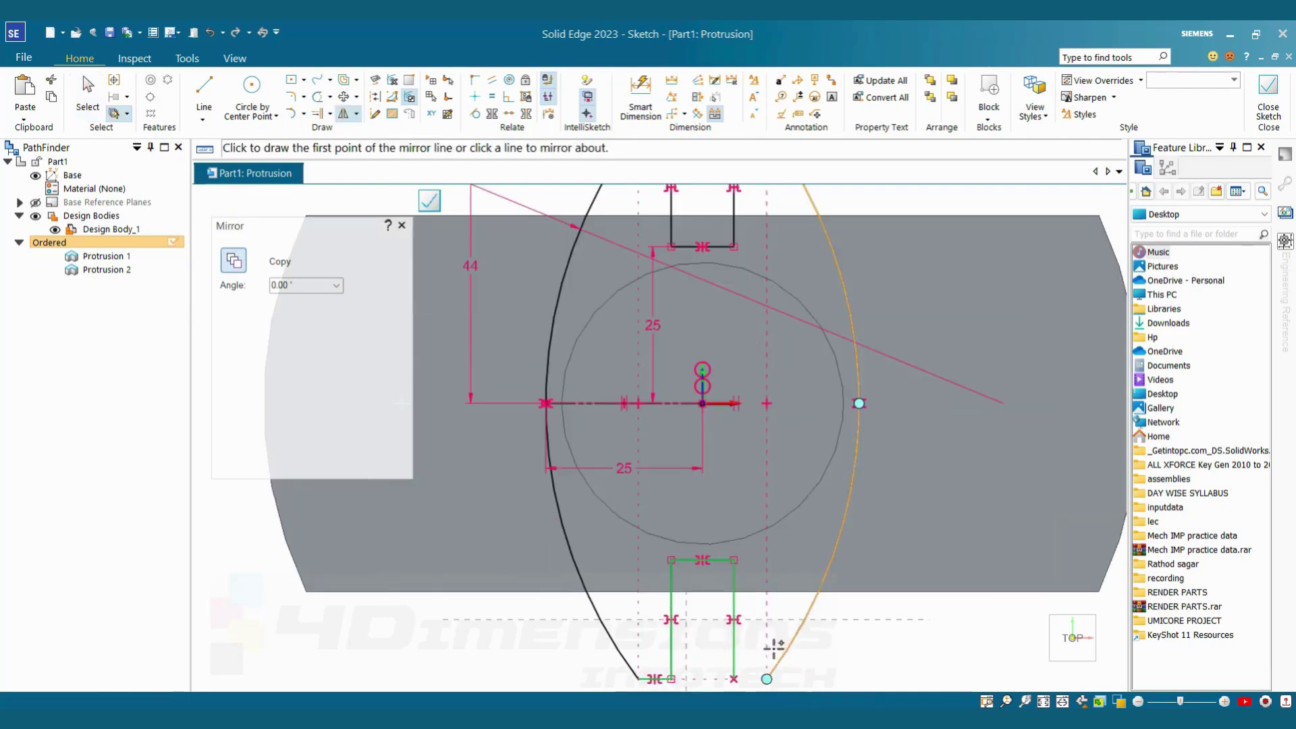
key("Escape")
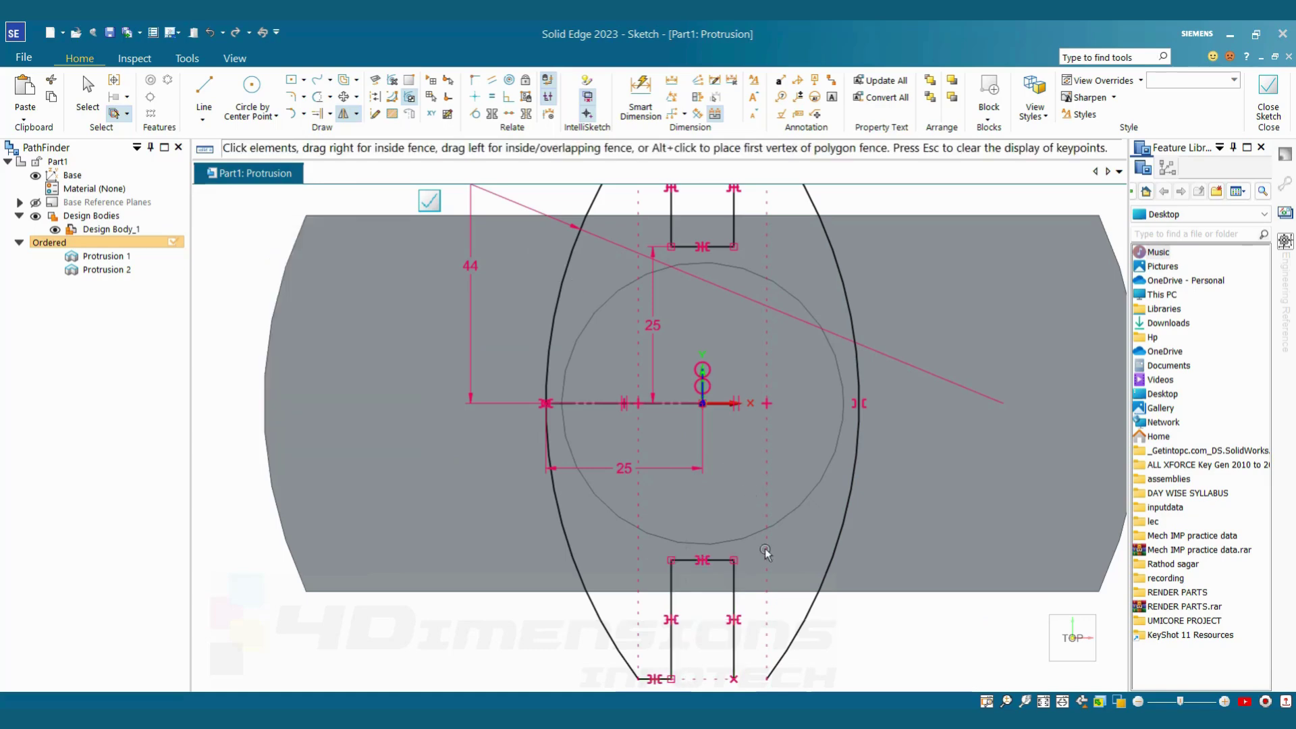
Close the profile with a short horizontal line from the mirrored arc's lower endpoint to the lower notch's open side.
scroll(558, 310, "down", 1)
left_click(204, 86)
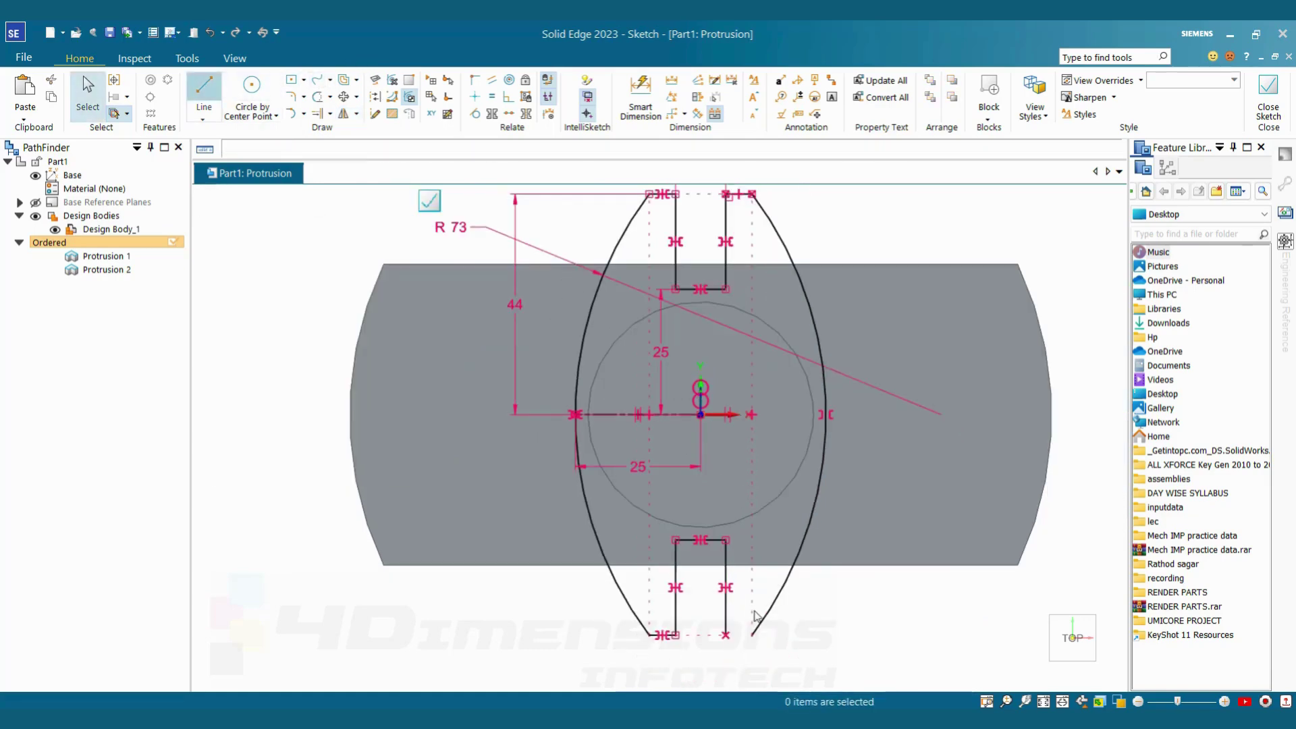
scroll(754, 633, "up", 3)
left_click(756, 634)
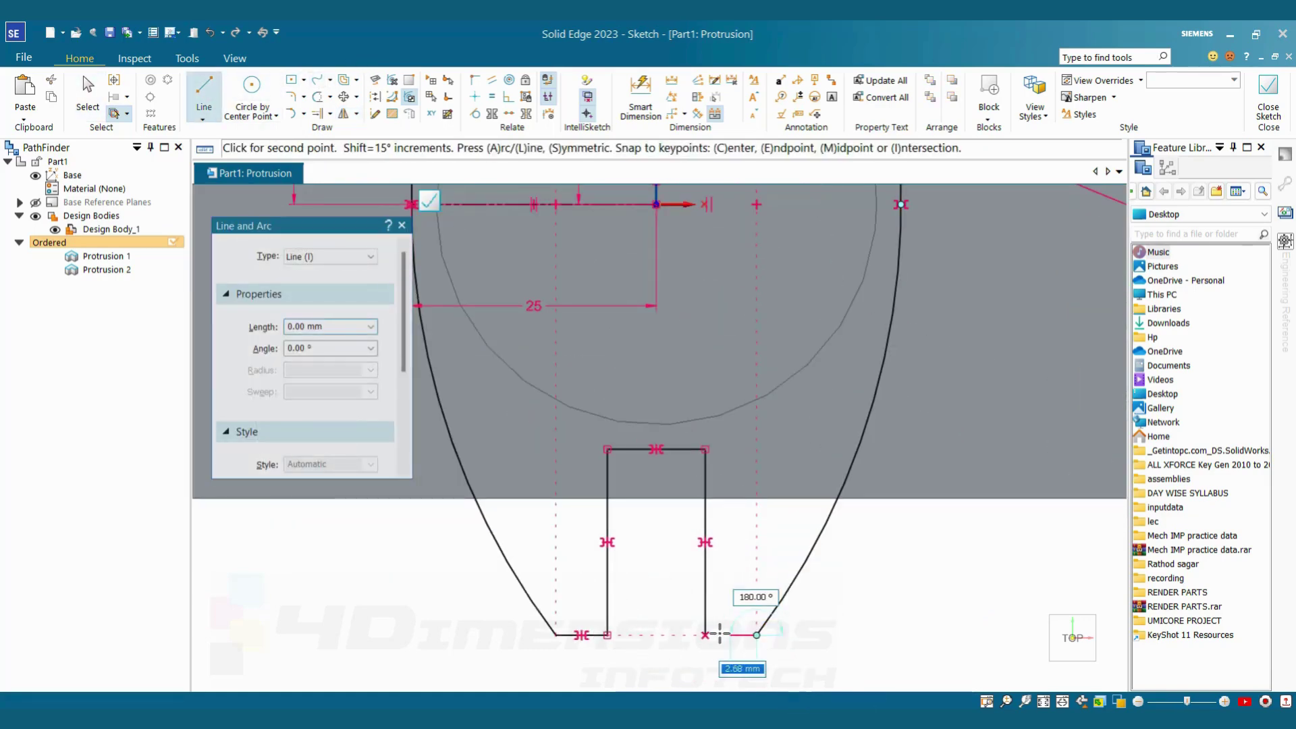
left_click(705, 634)
key("Escape")
scroll(760, 348, "down", 3)
Close the flange sketch, check the flange thickness in the PART FOR SECTIONS drawing and extrude the profile 15 mm upward.
key("ctrl+i")
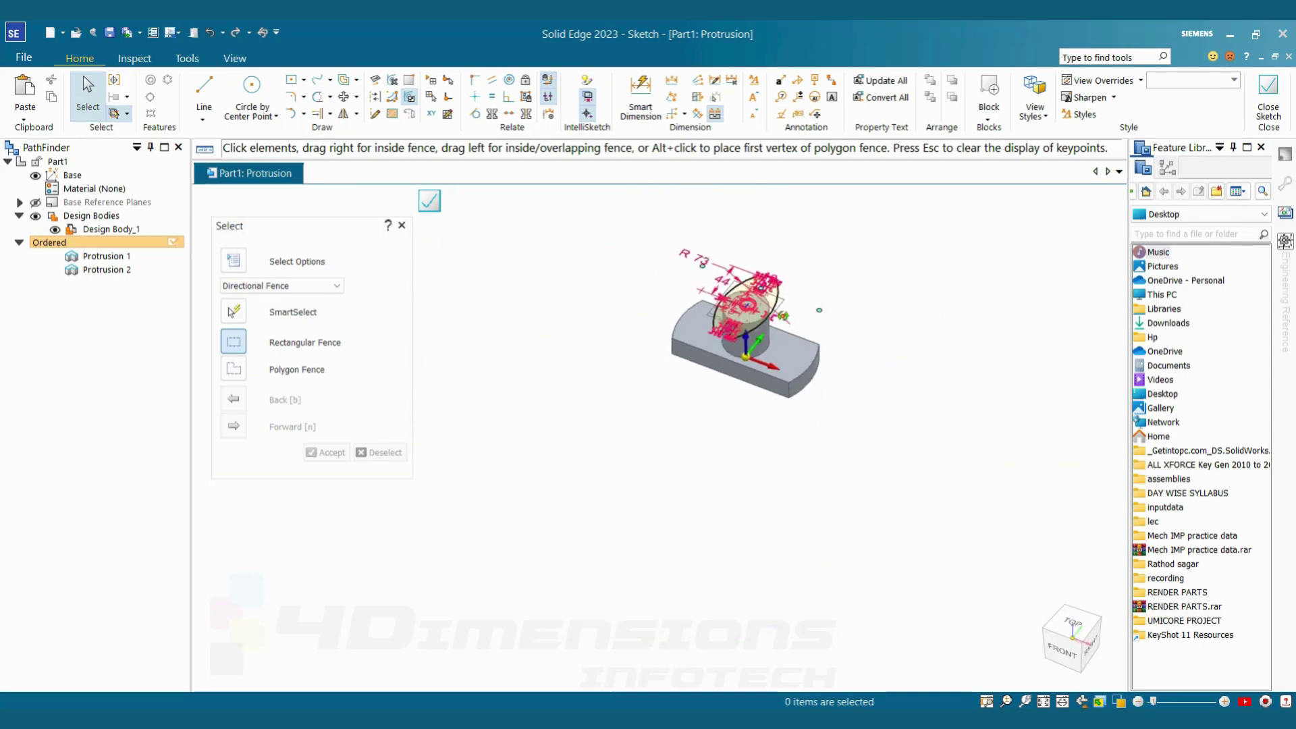
left_click(1268, 95)
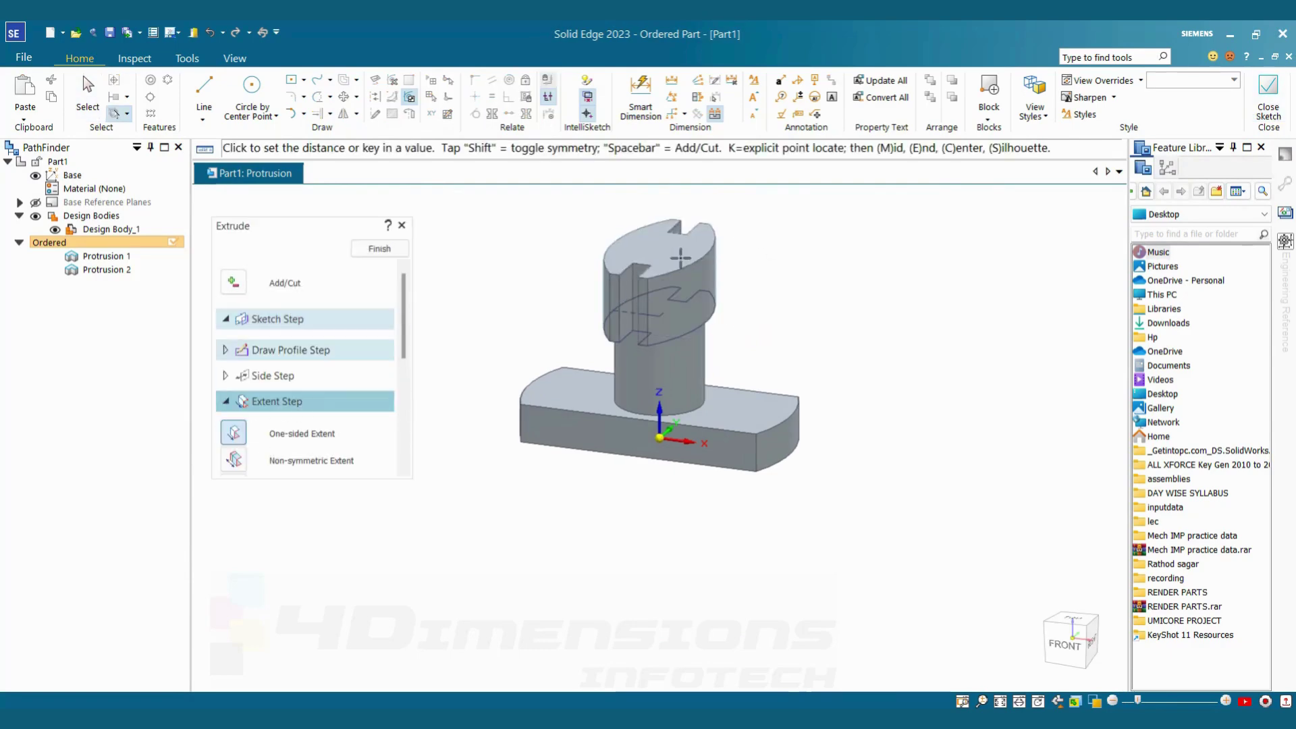
key("alt+Tab")
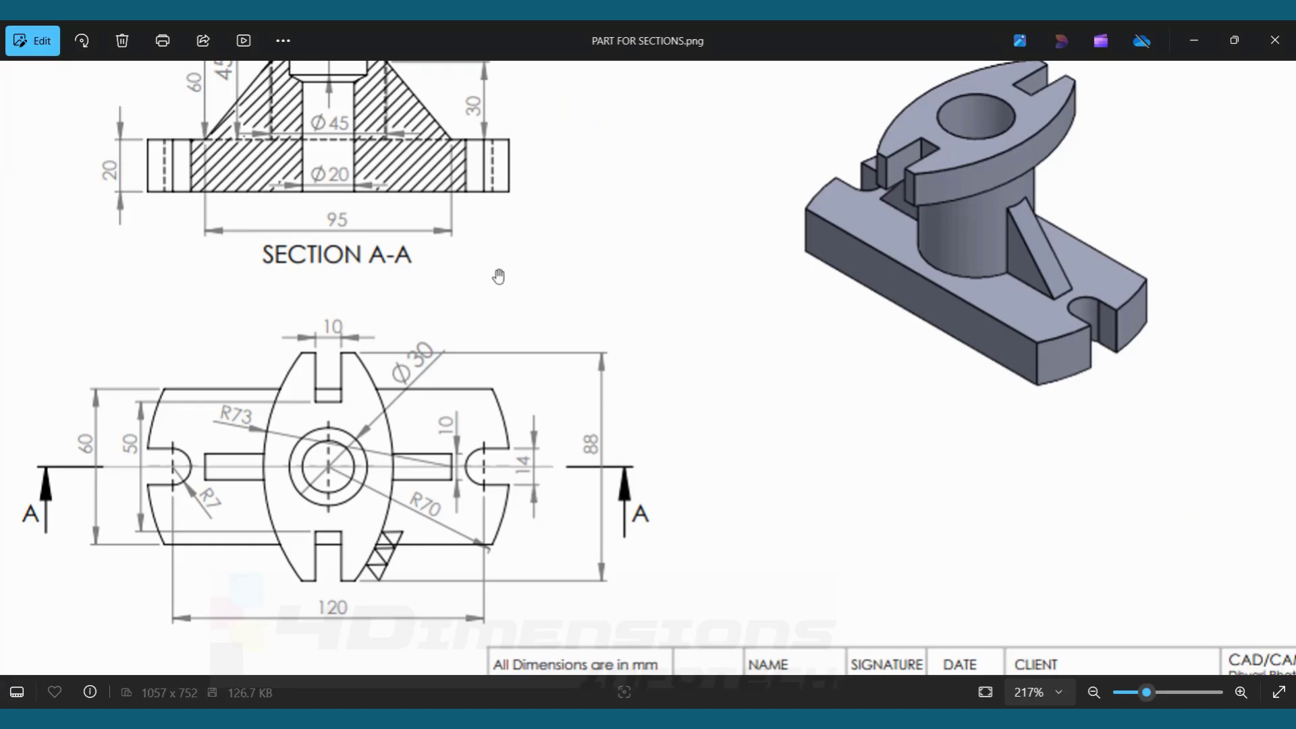
scroll(492, 272, "down", 5)
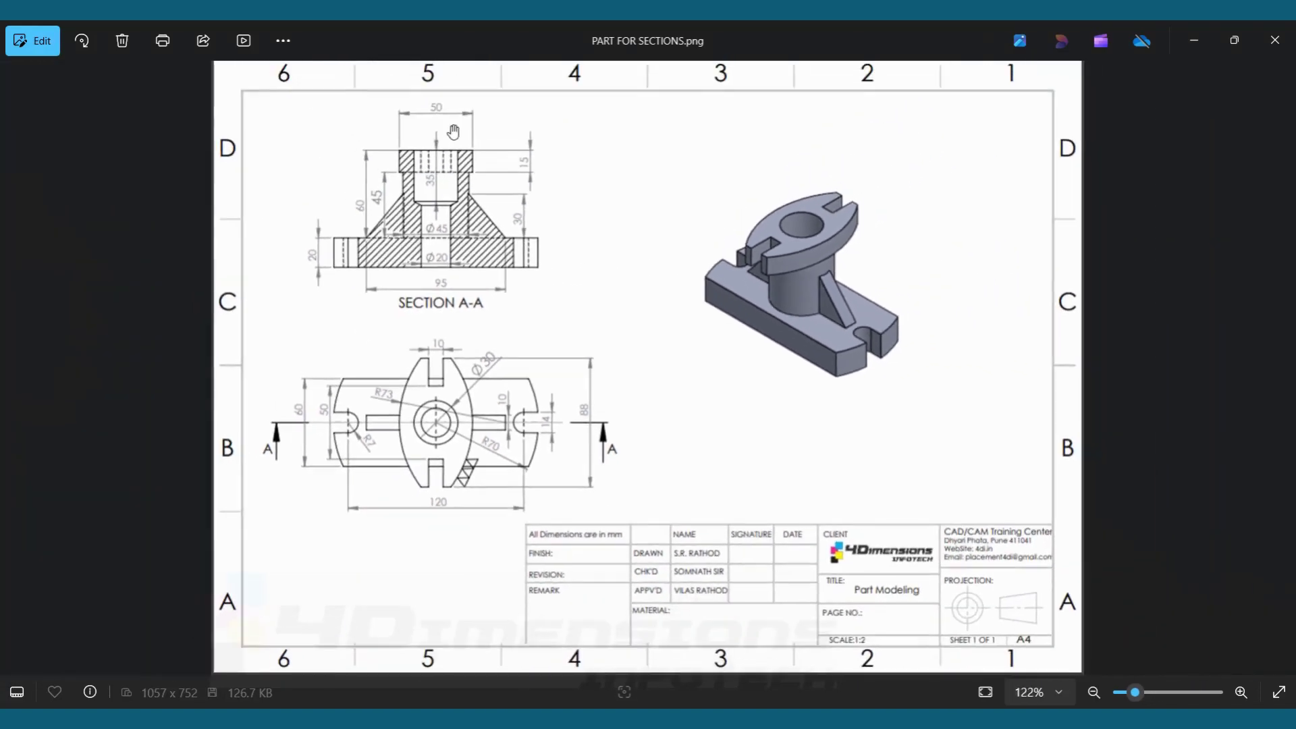
scroll(453, 132, "up", 1)
scroll(453, 131, "up", 1)
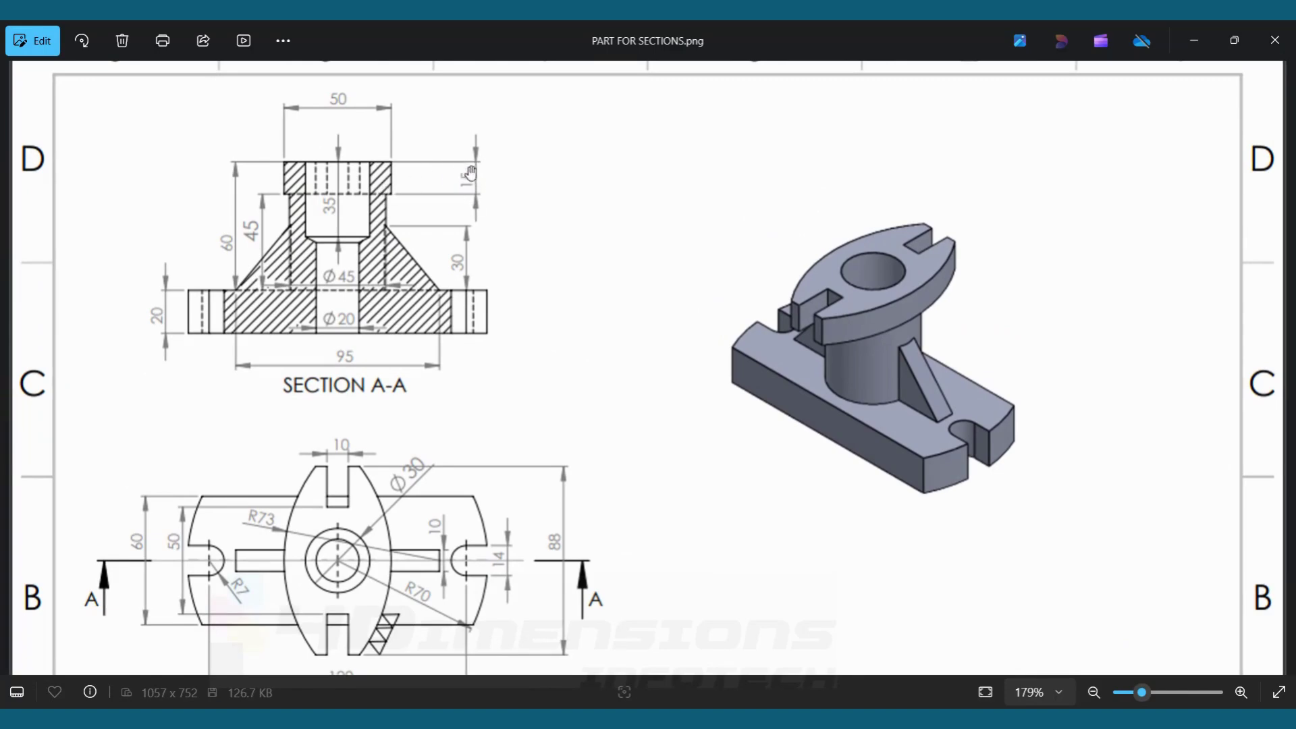
key("alt+Tab")
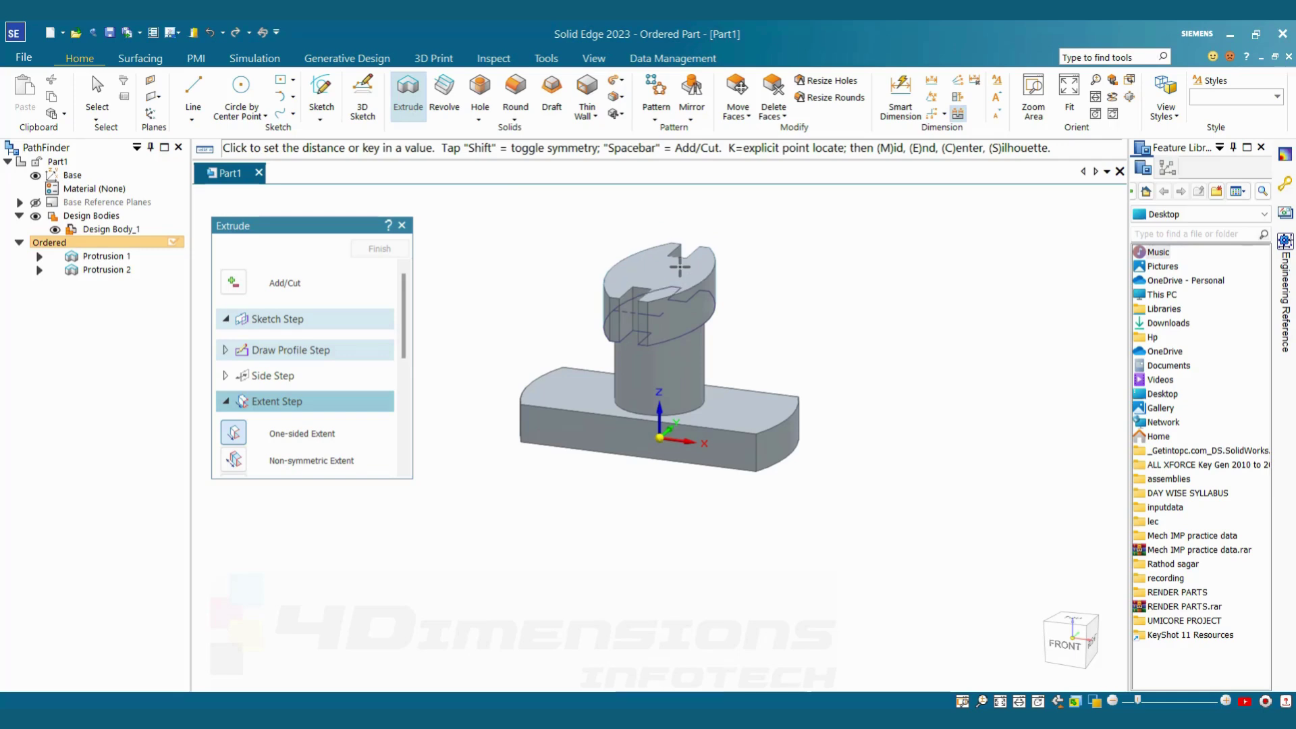
left_click(679, 266)
left_click(681, 271)
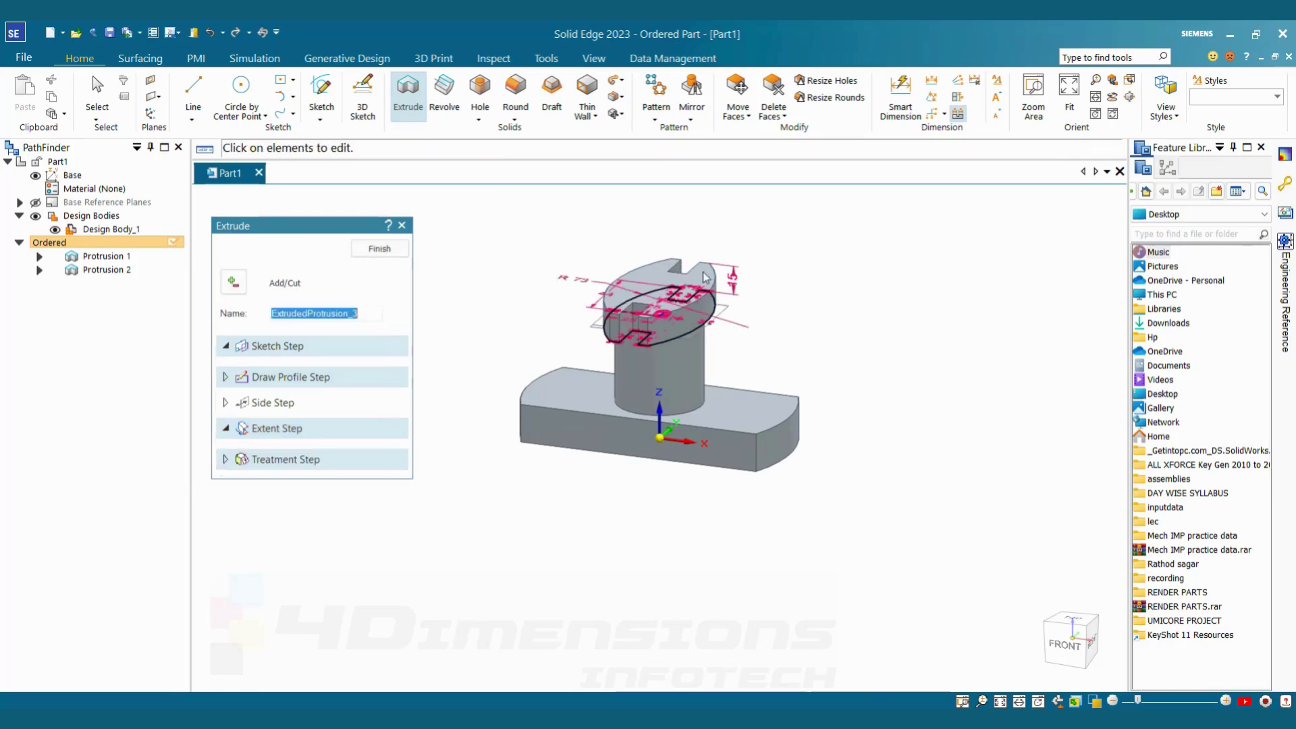
left_click(380, 249)
key("Escape")
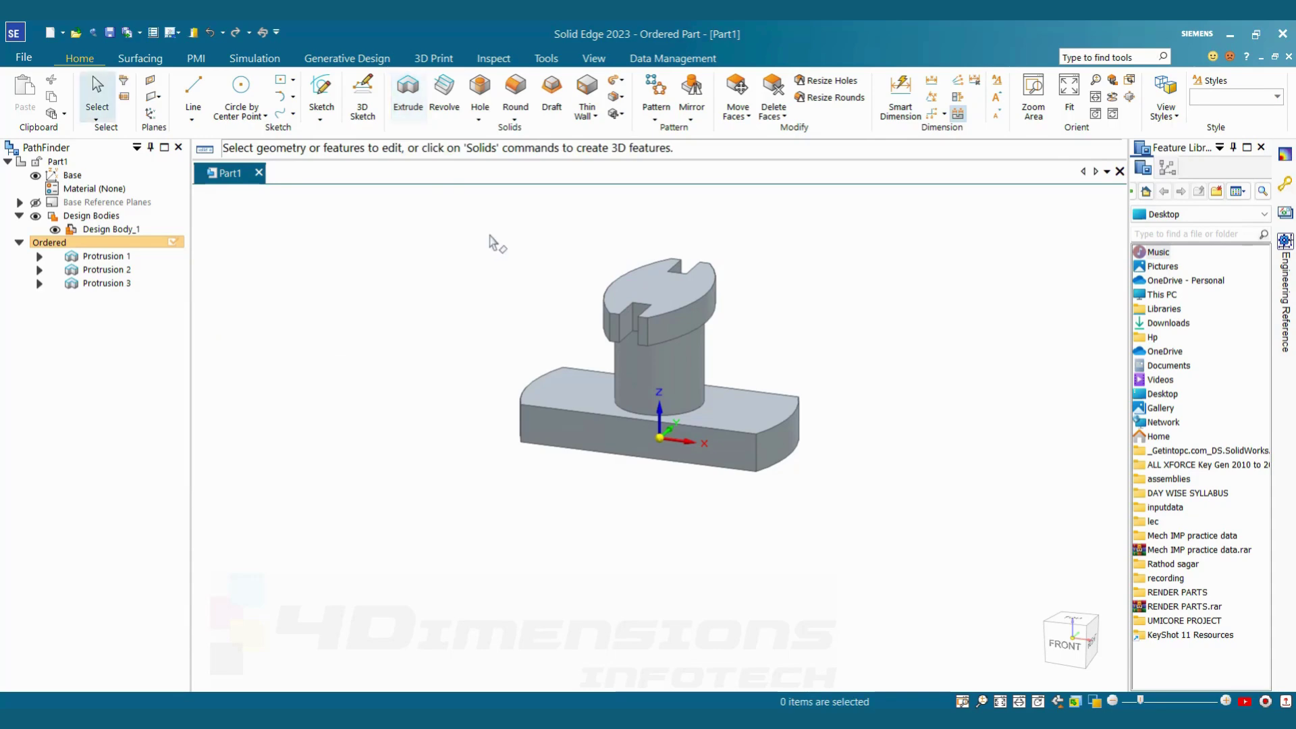
Check the rib in the PART FOR SECTIONS drawing and show the base reference planes in the part.
middle_click_drag(756, 337, 758, 296)
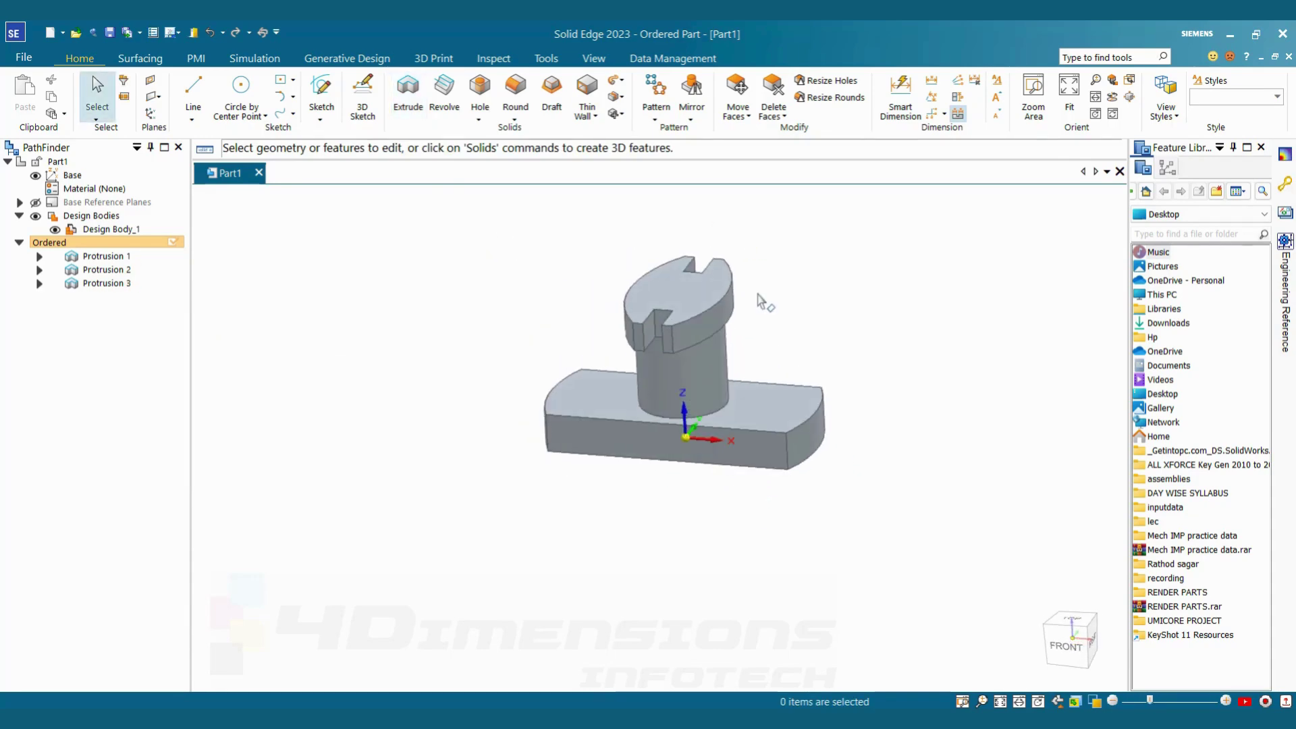
key("alt+Tab")
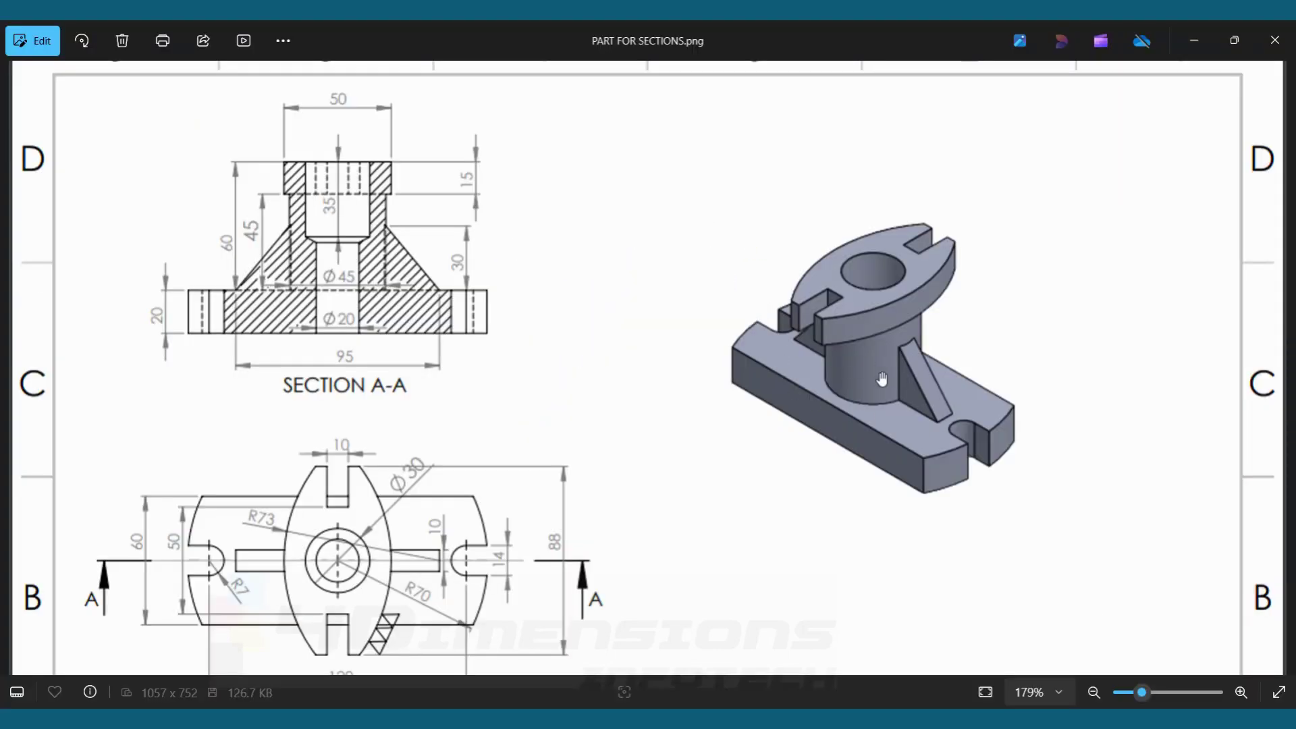
key("alt+Tab")
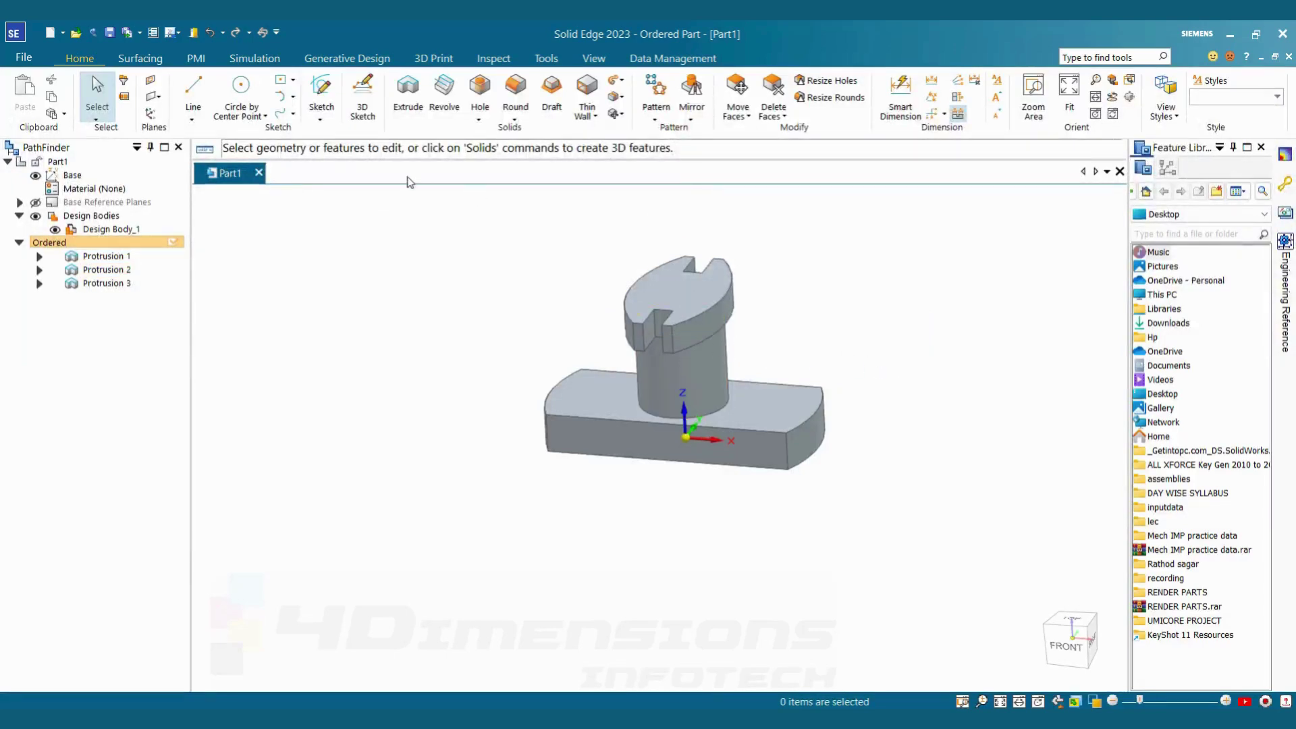
left_click(38, 203)
middle_click_drag(814, 341, 757, 441)
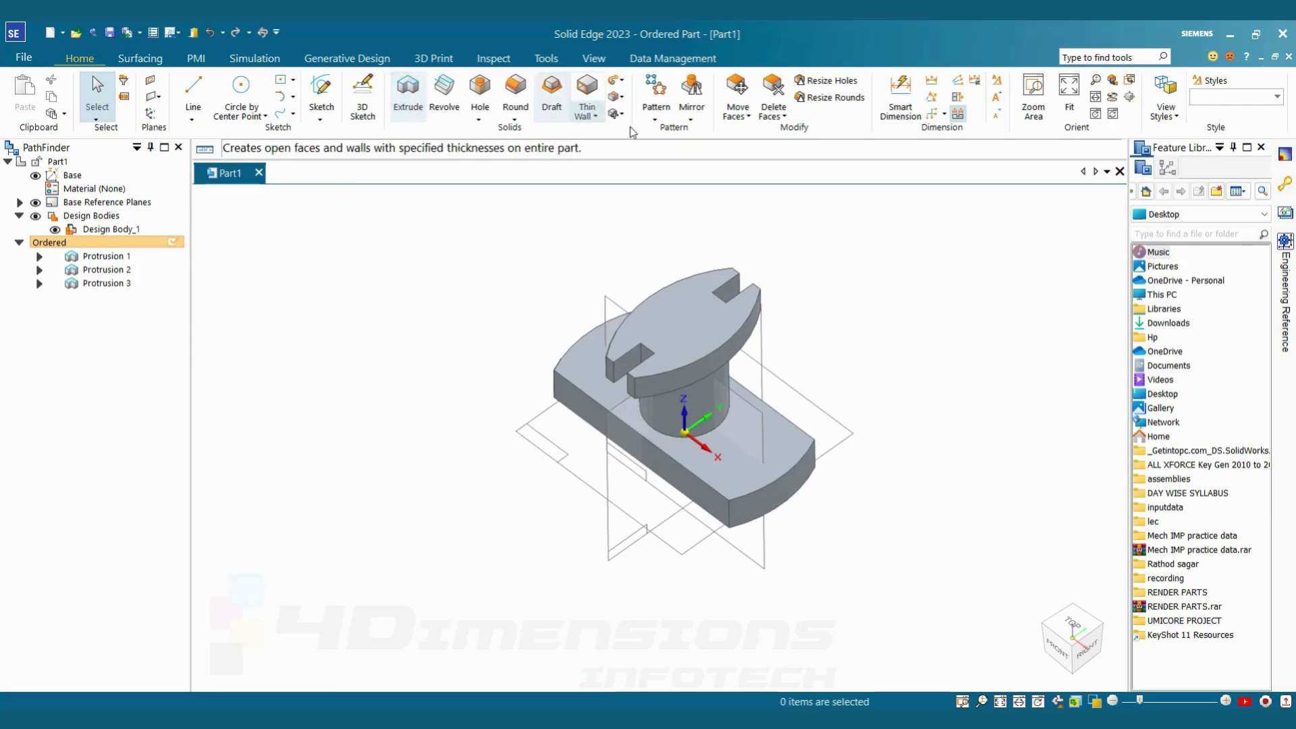
Start a Rib on the front reference plane and sketch a slanted line from the cylinder's side to the base's top face, ending about 52 mm from the origin.
left_click(587, 115)
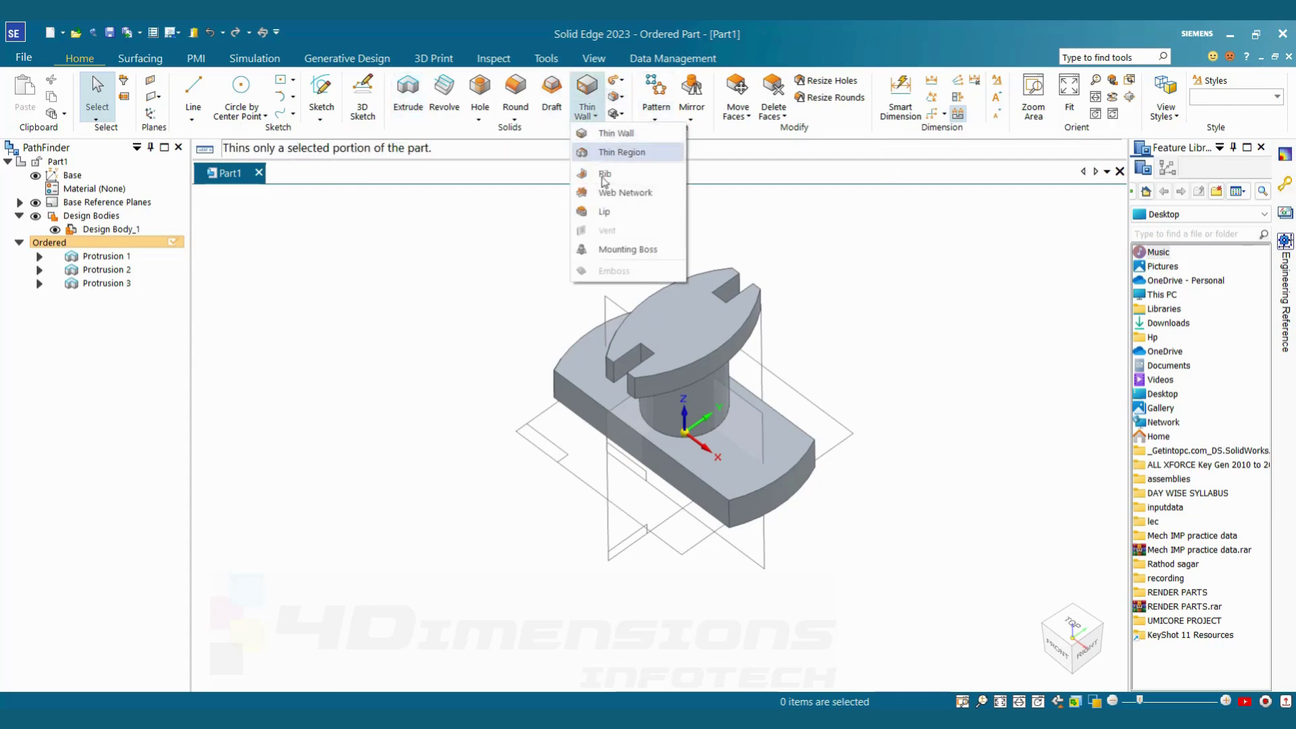
left_click(618, 170)
left_click(757, 410)
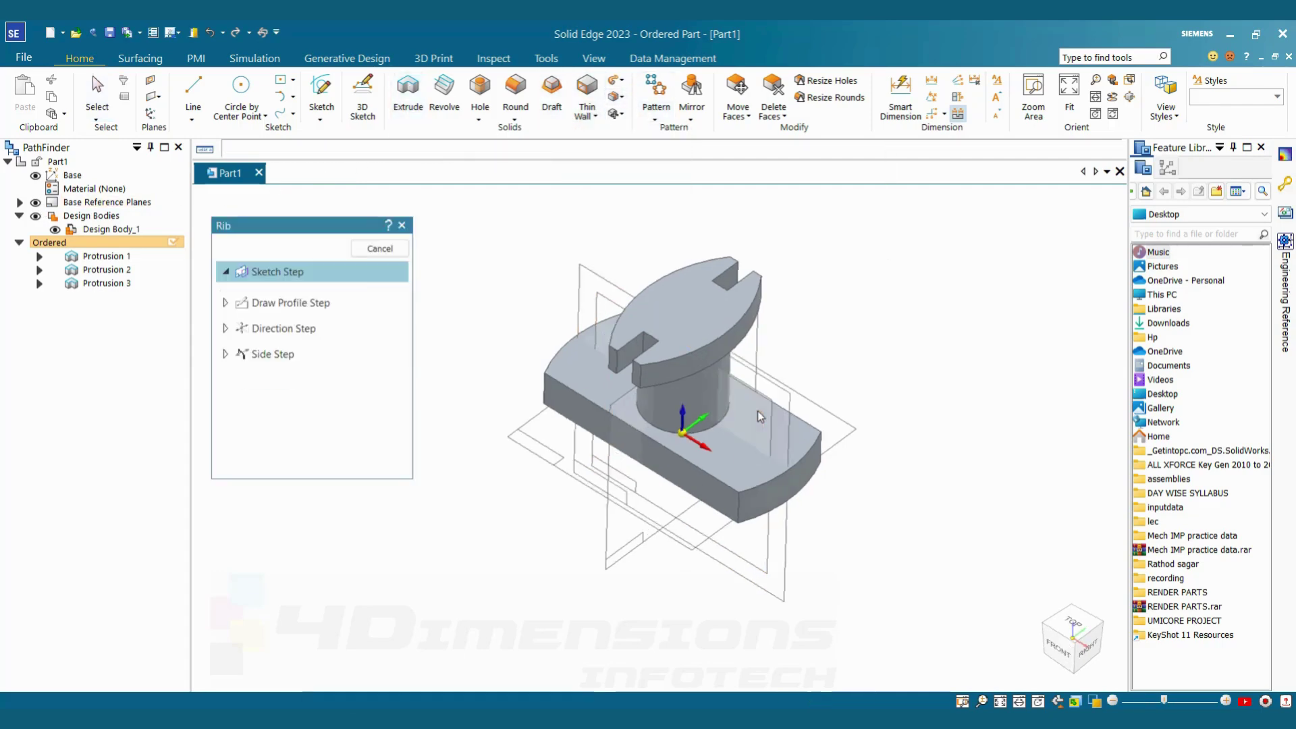
left_click(204, 88)
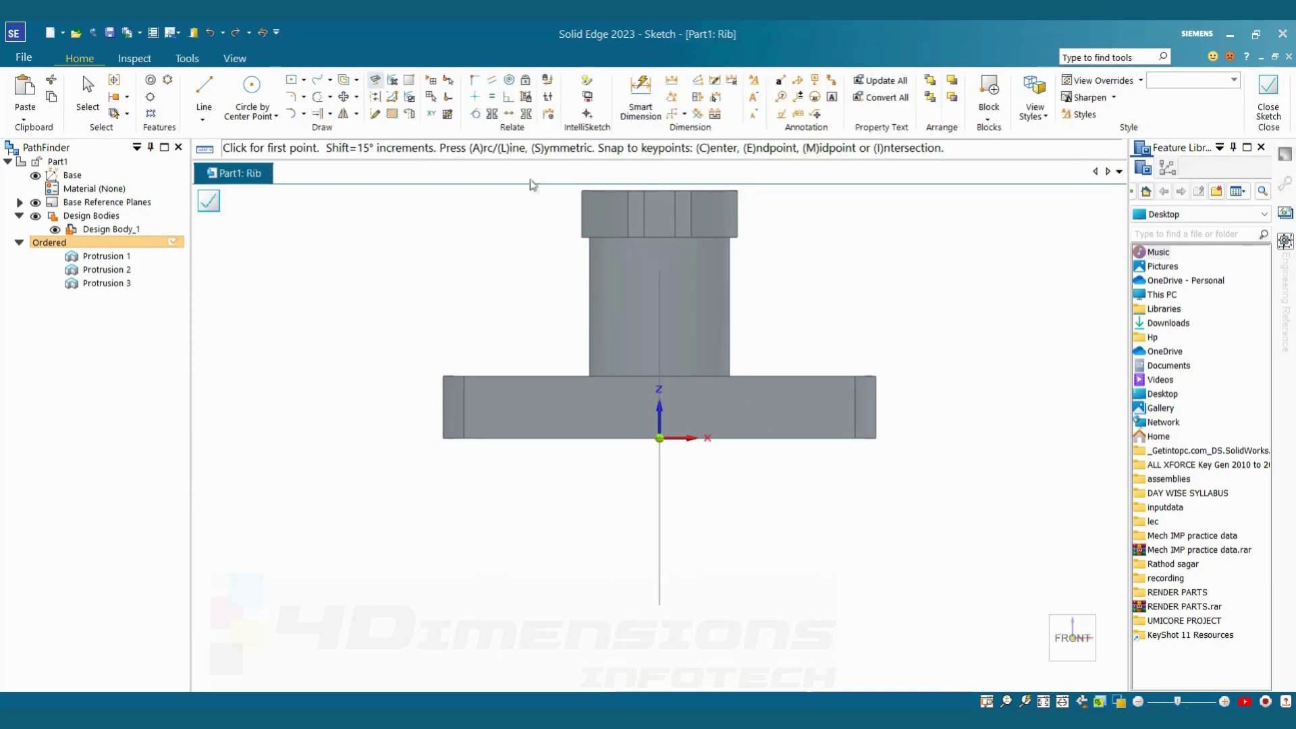
left_click(730, 259)
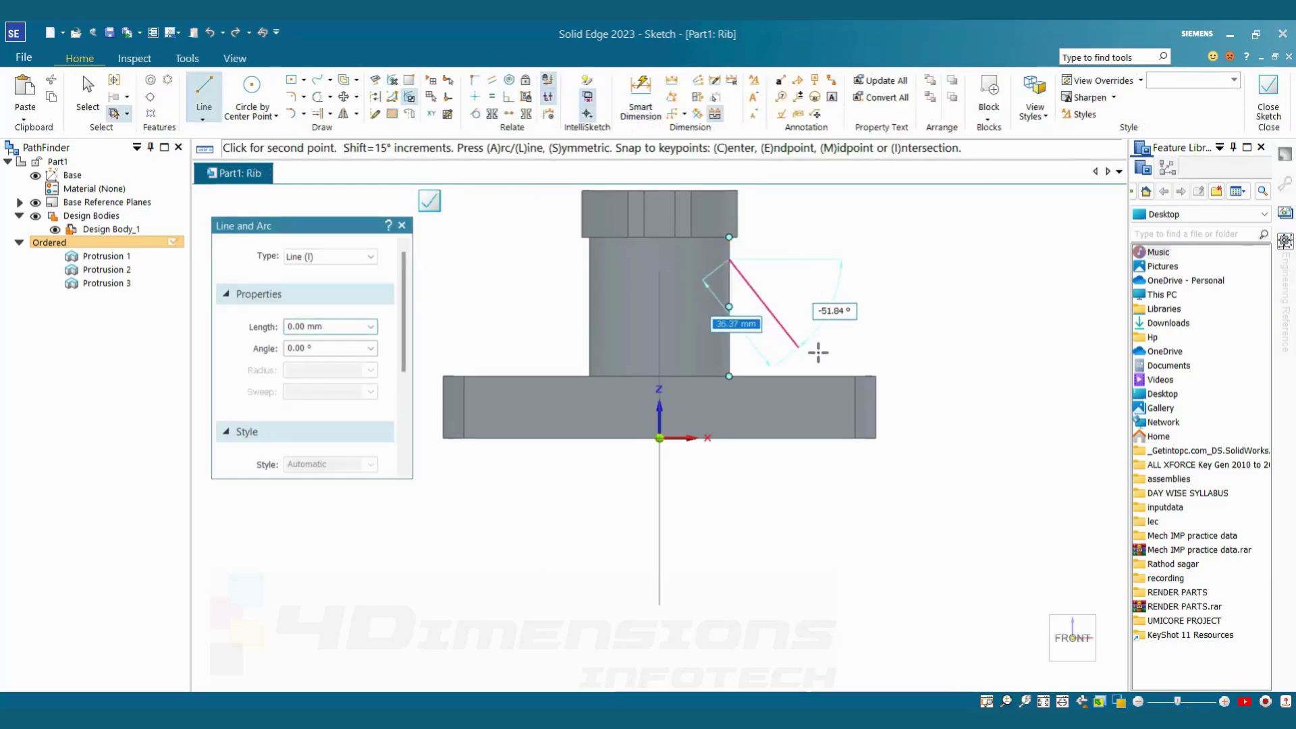
left_click(821, 376)
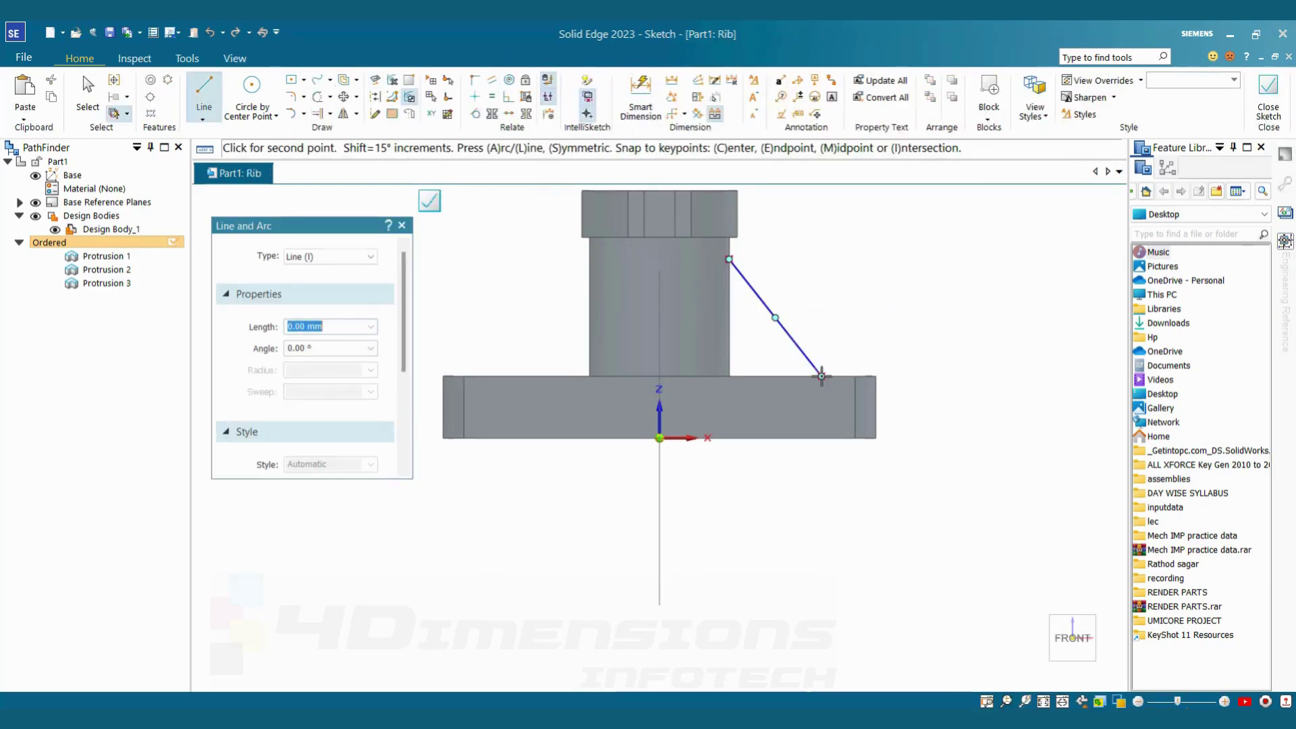
key("Escape")
Check the rib span in the PART FOR SECTIONS drawing and dimension the line's lower endpoint 95/2 mm horizontally from the origin.
key("alt+Tab")
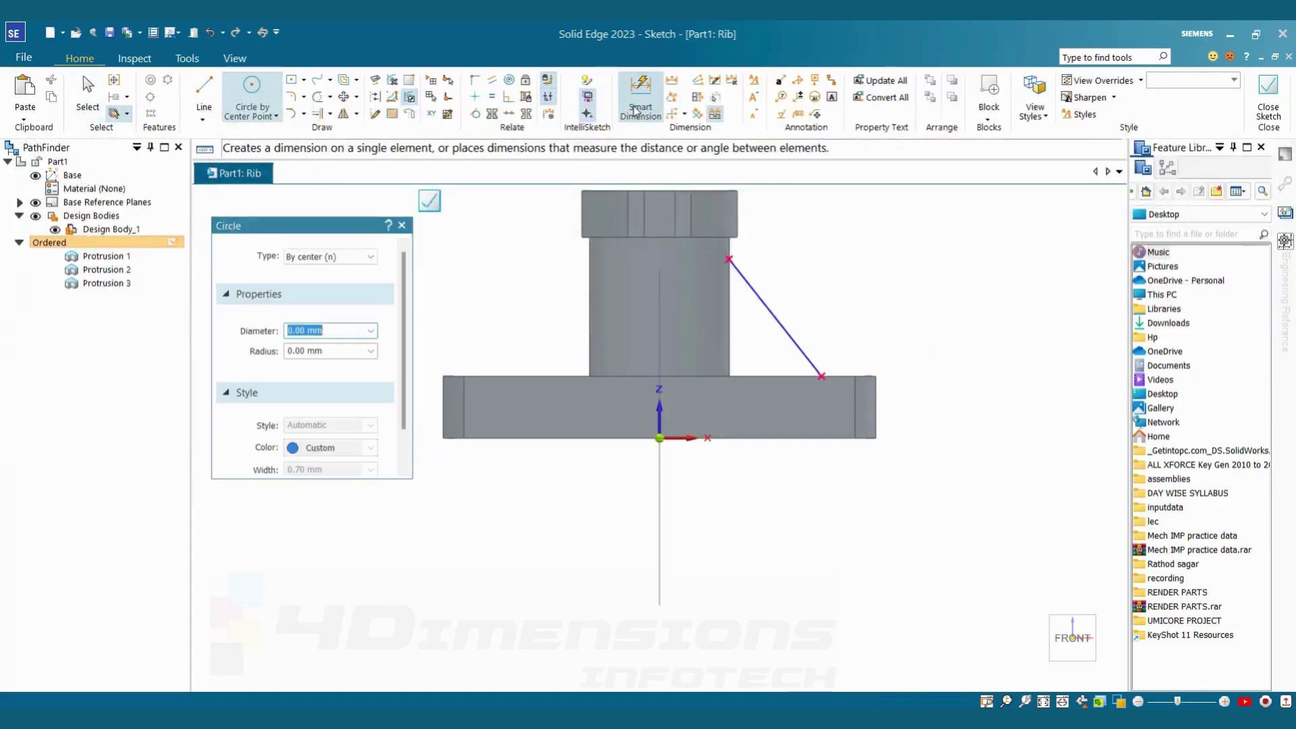
left_click(641, 98)
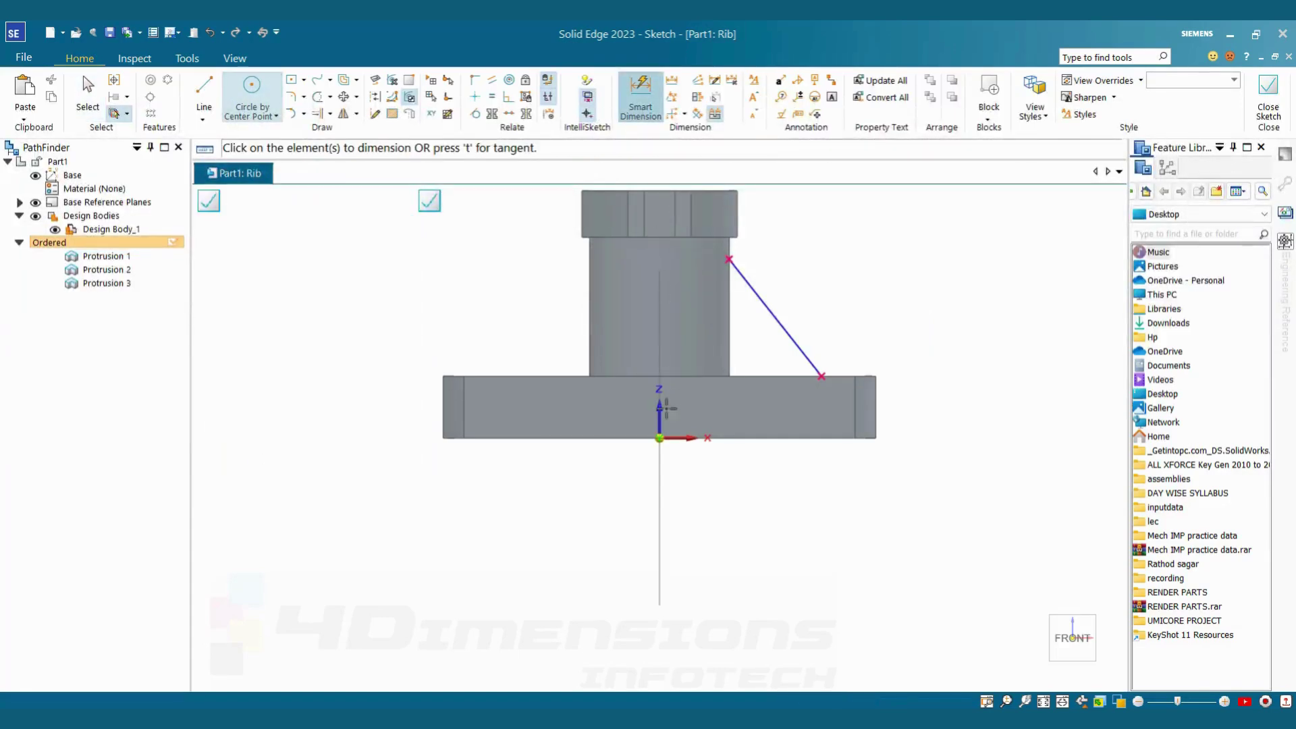
left_click(659, 437)
left_click(821, 376)
left_click(792, 507)
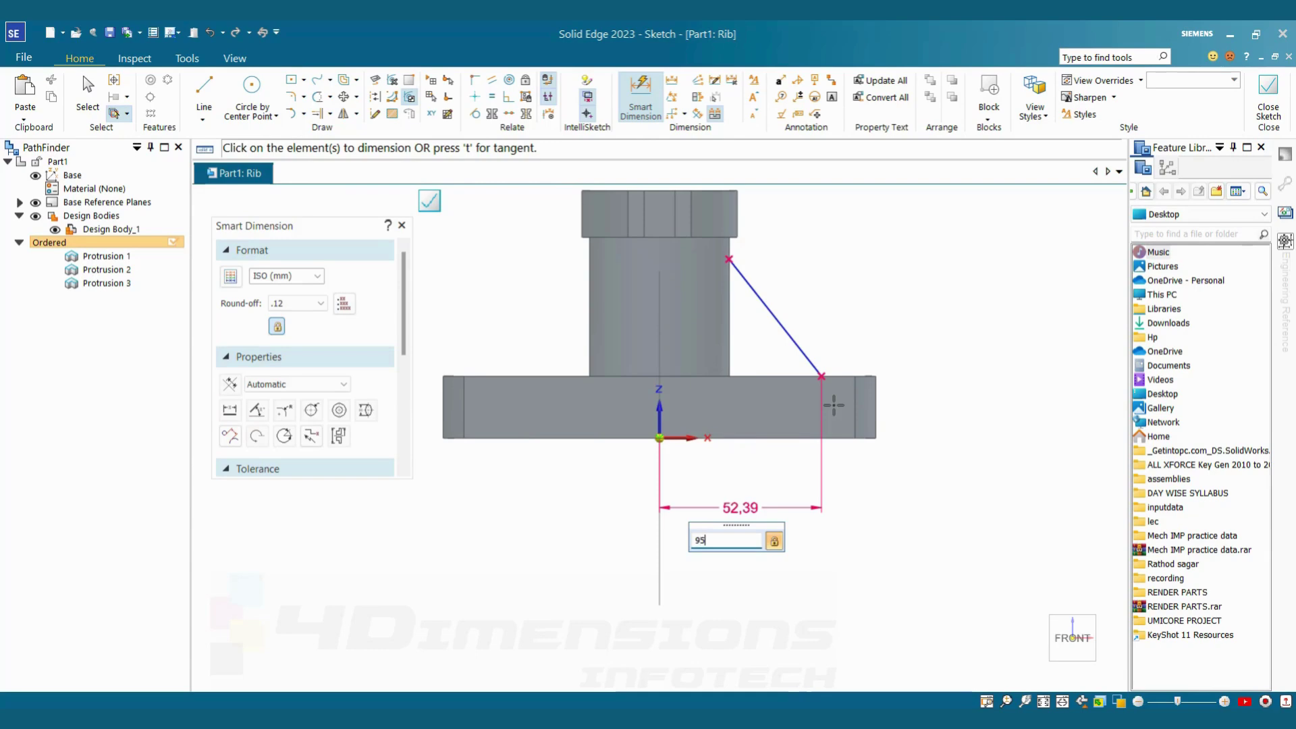
type("95/2")
key("Return")
scroll(833, 407, "up", 2)
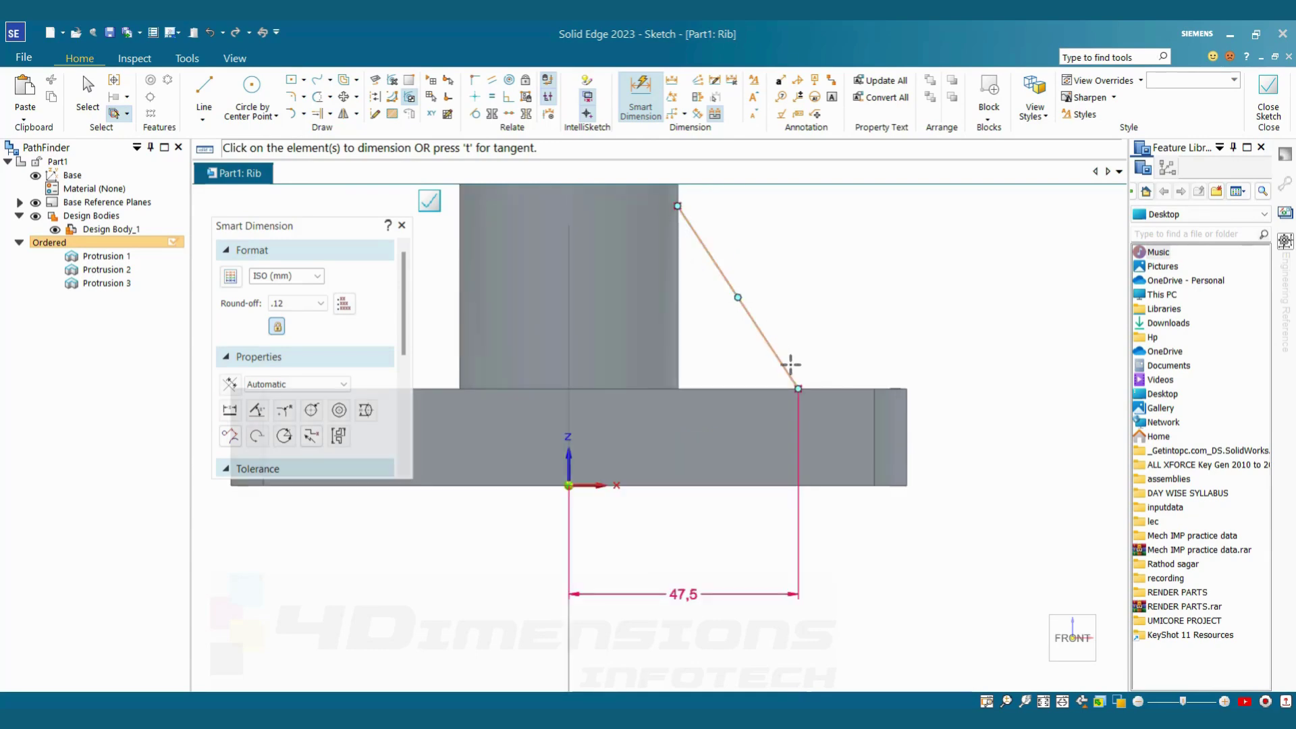
key("Escape")
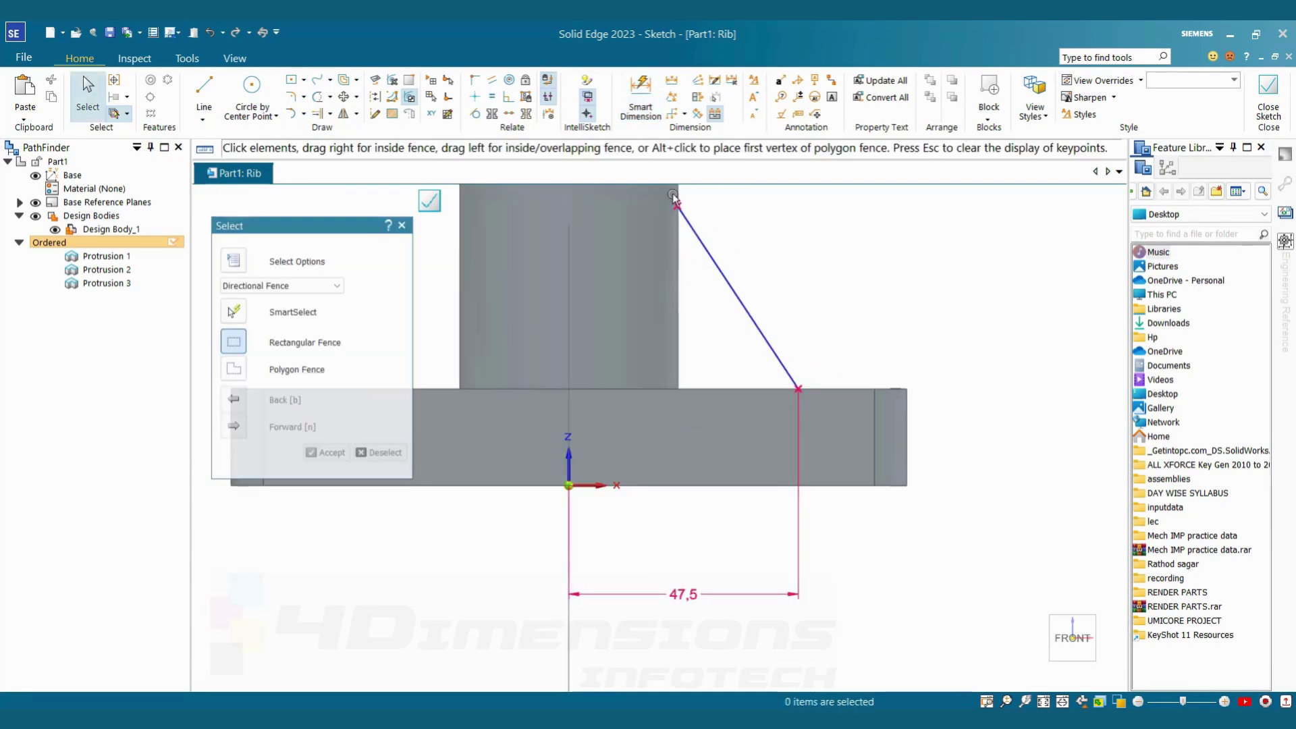
Check the rib height in the PART FOR SECTIONS drawing and dimension the line's upper endpoint 30 mm above the base's top face.
key("alt+Tab")
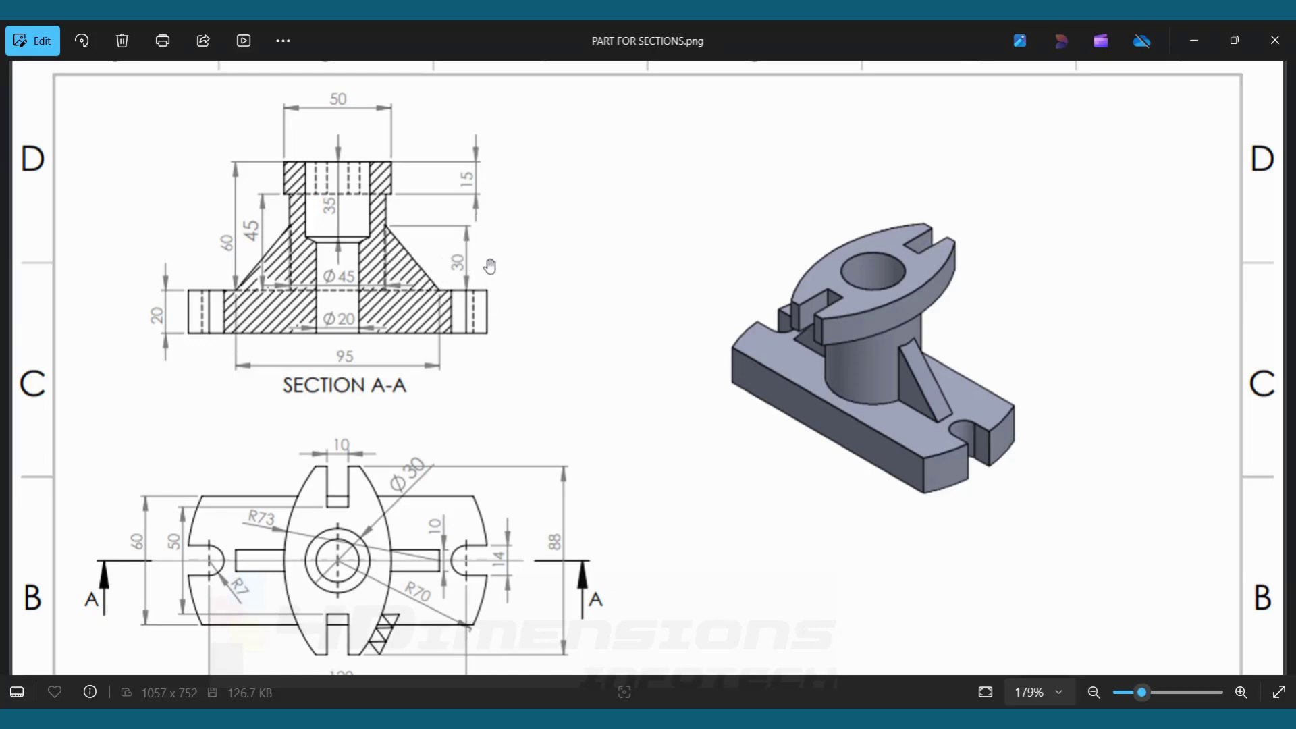
key("alt+Tab")
left_click(640, 98)
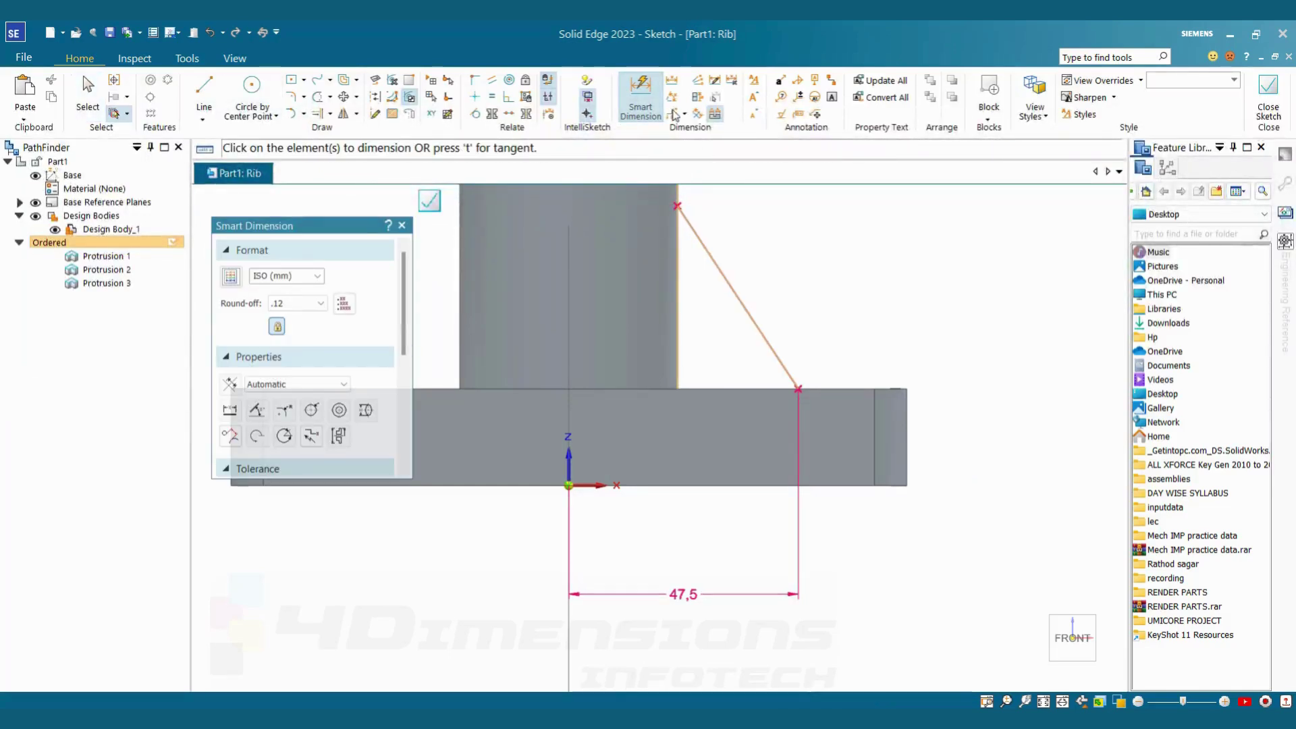
left_click(671, 80)
left_click(677, 205)
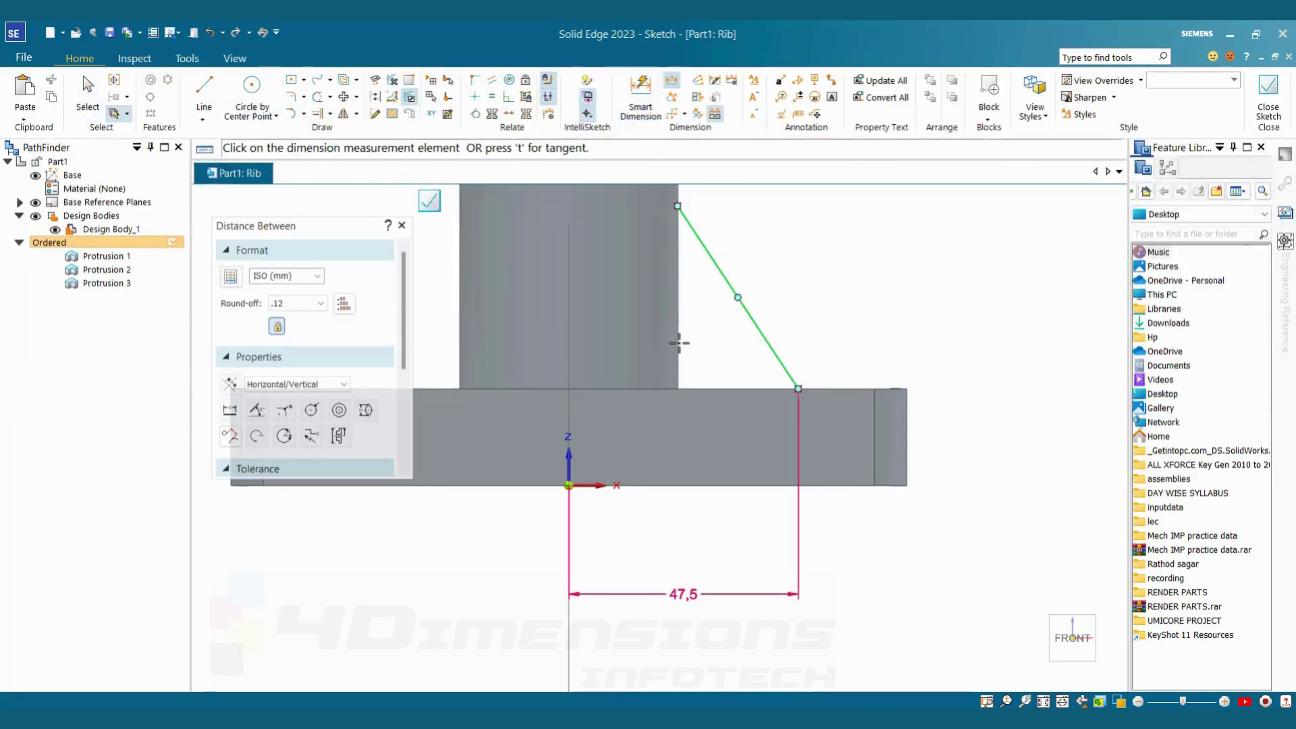
left_click(677, 388)
left_click(888, 289)
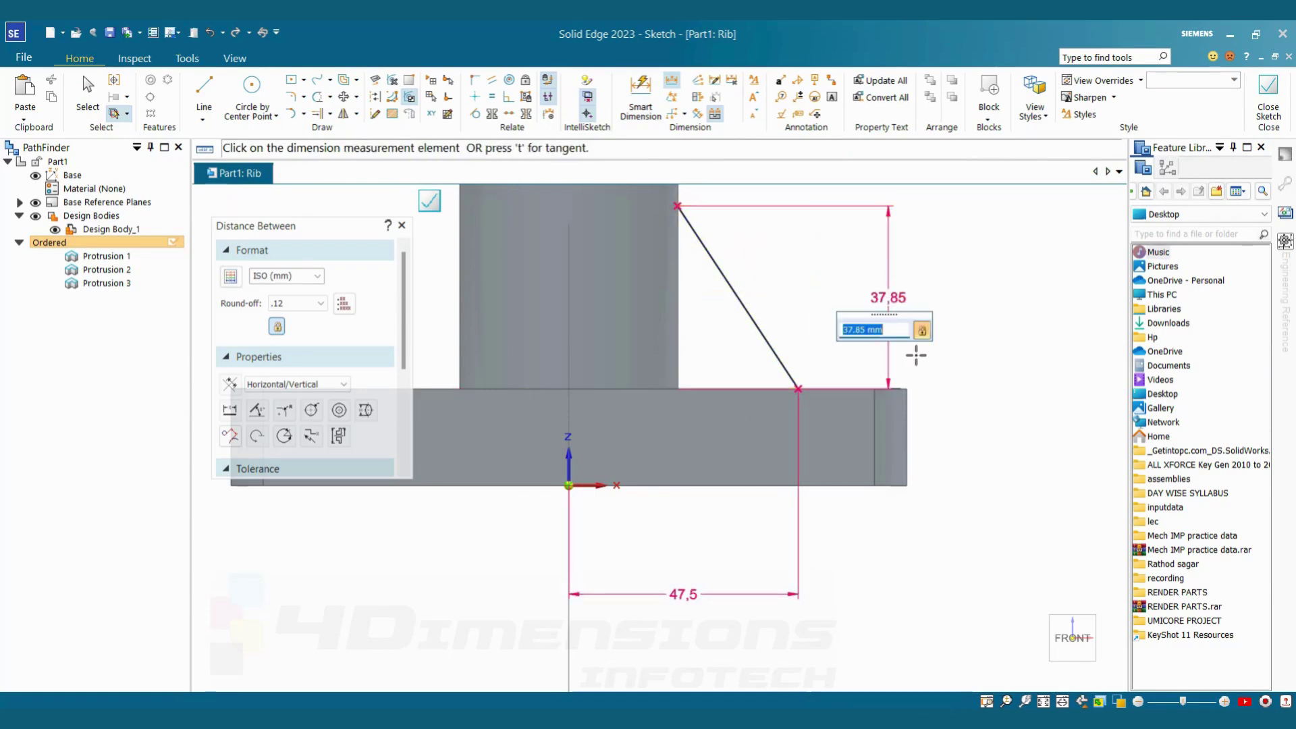
type("30")
key("Return")
key("Escape")
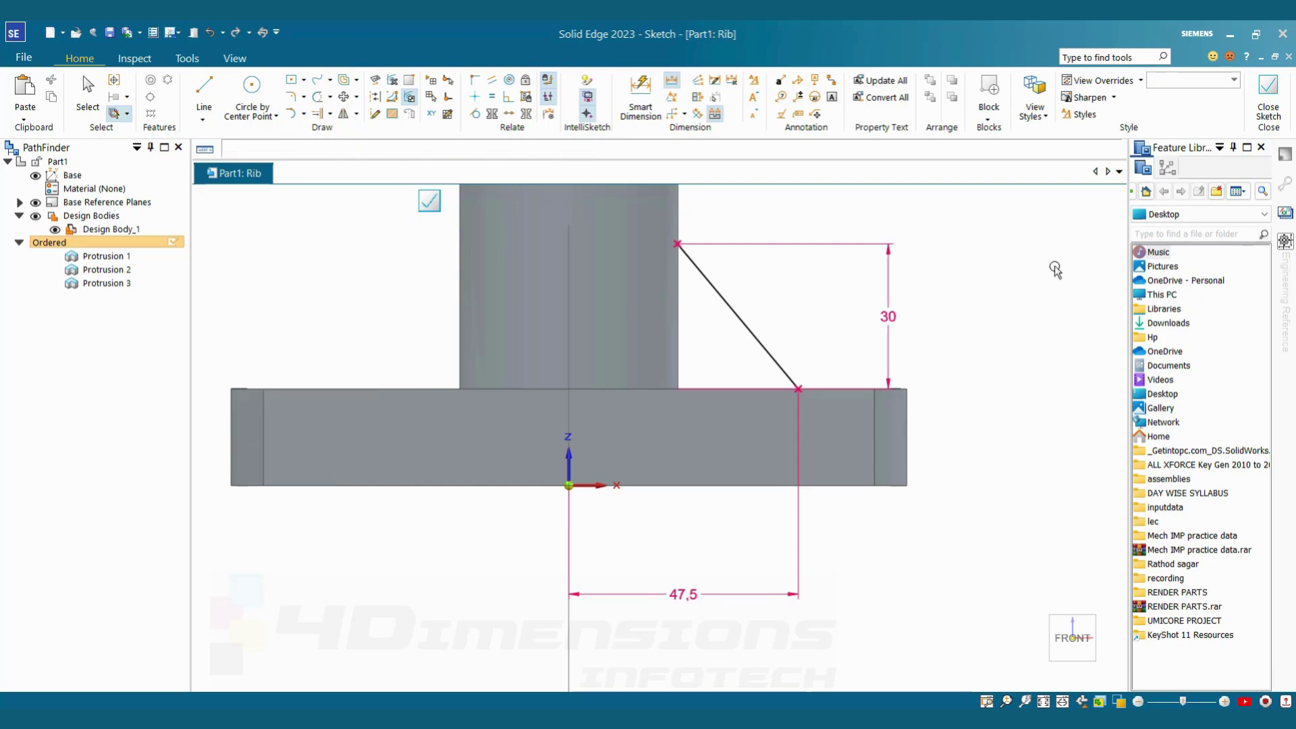
Close the rib sketch and create the rib toward the corner between the cylinder and the base.
scroll(926, 360, "down", 5)
mouse_move(926, 362)
middle_mouse_down()
mouse_move(879, 404)
mouse_move(906, 356)
middle_mouse_up()
scroll(877, 405, "up", 2)
scroll(873, 417, "down", 1)
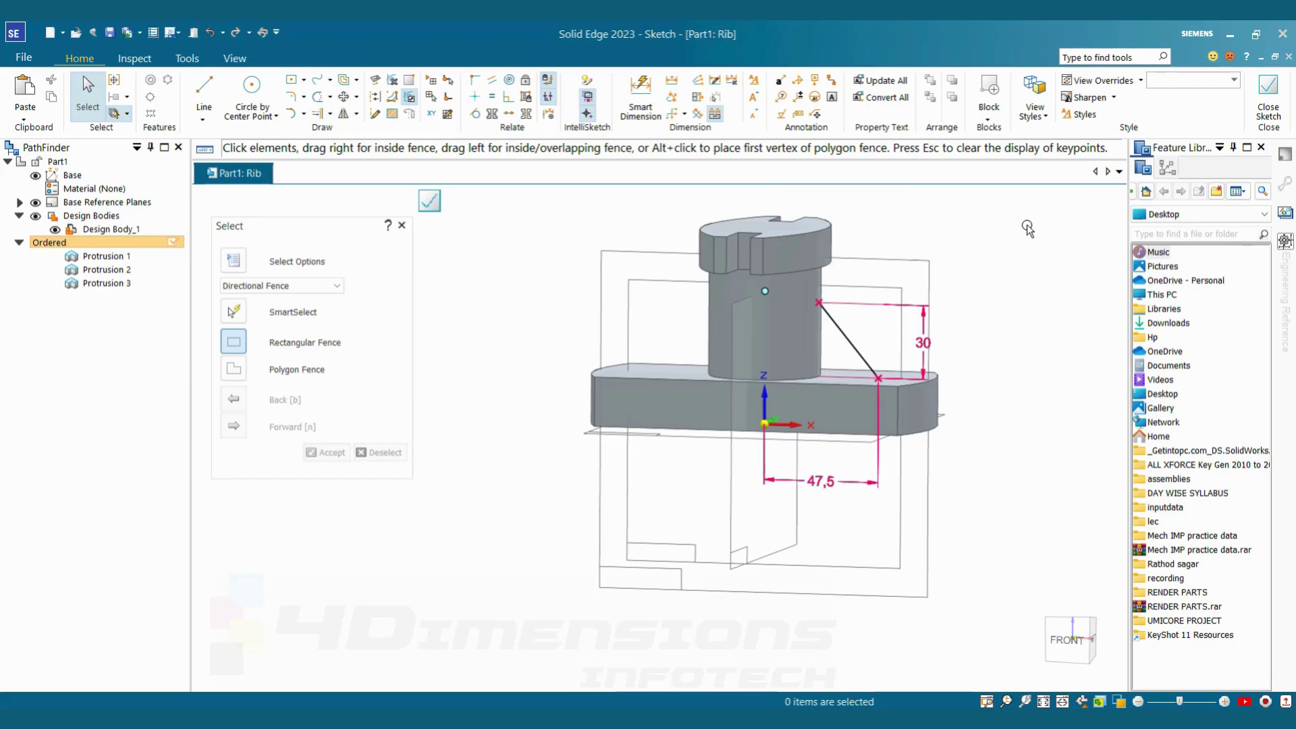
left_click(1268, 102)
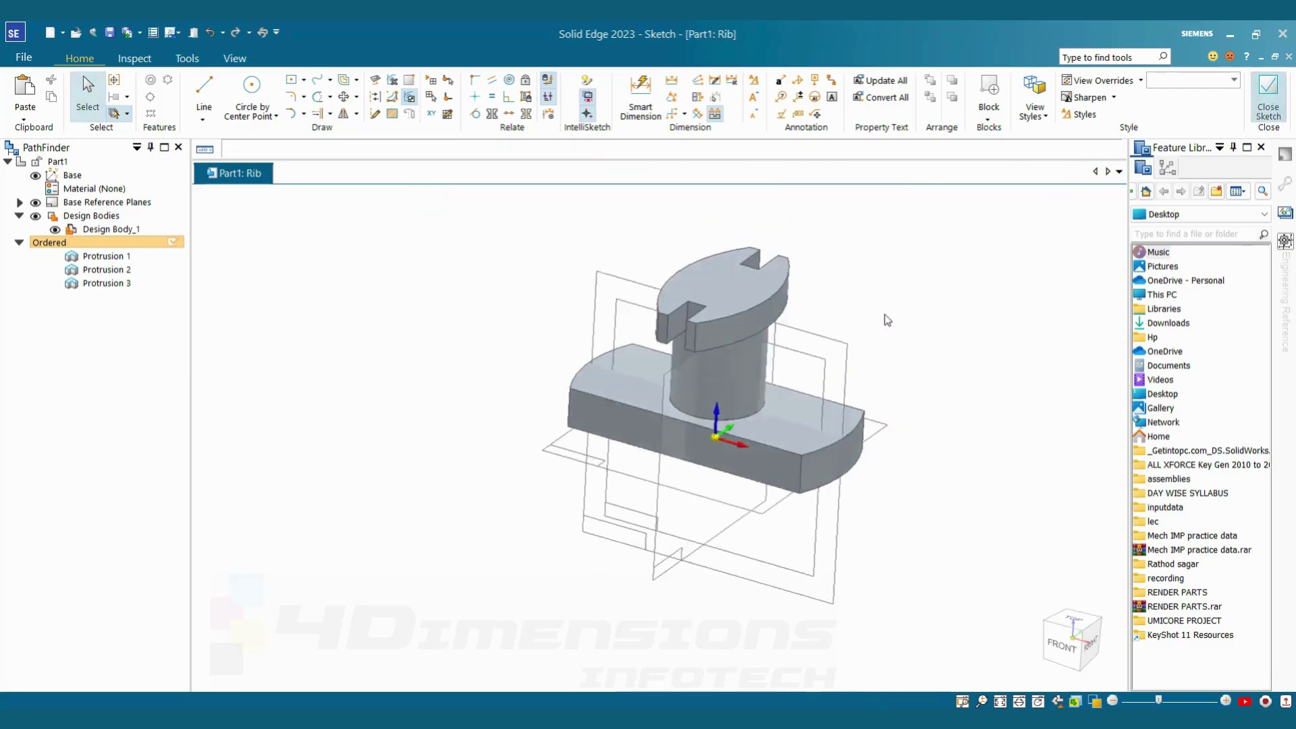
scroll(723, 459, "up", 3)
middle_click_drag(720, 421, 826, 405)
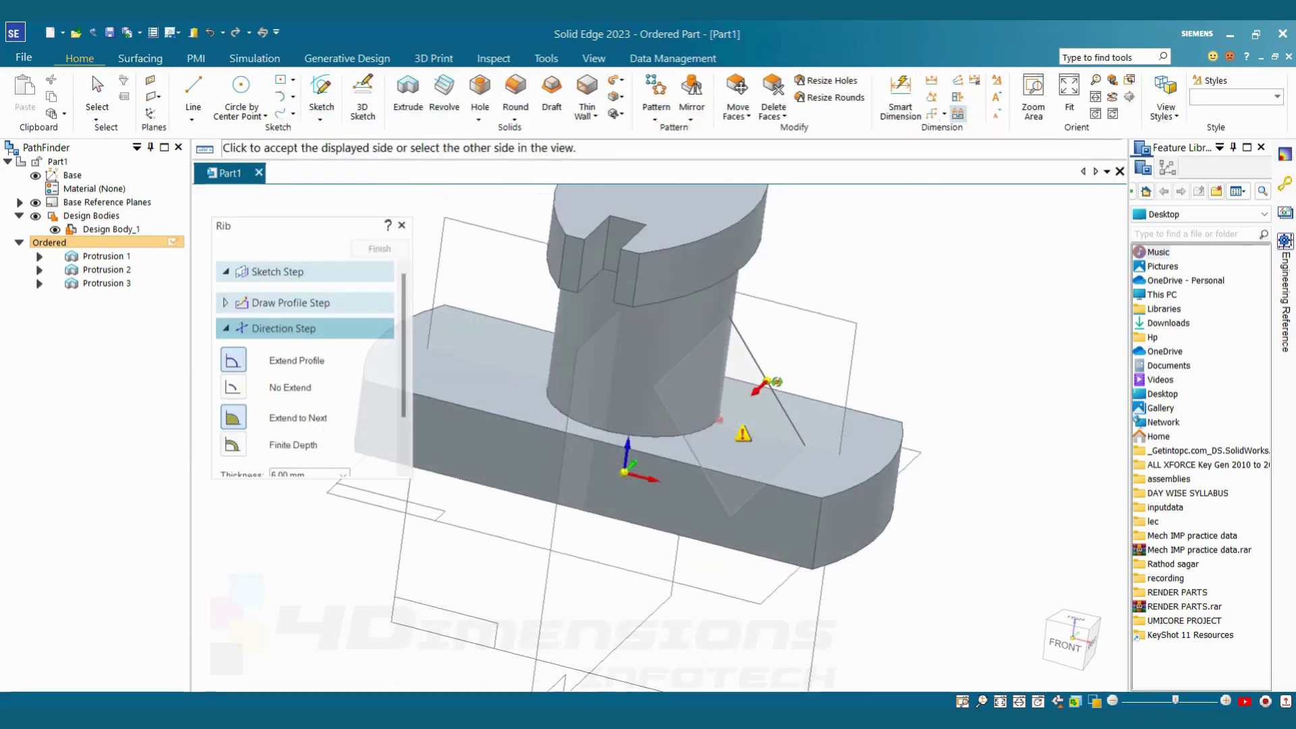
left_click(745, 385)
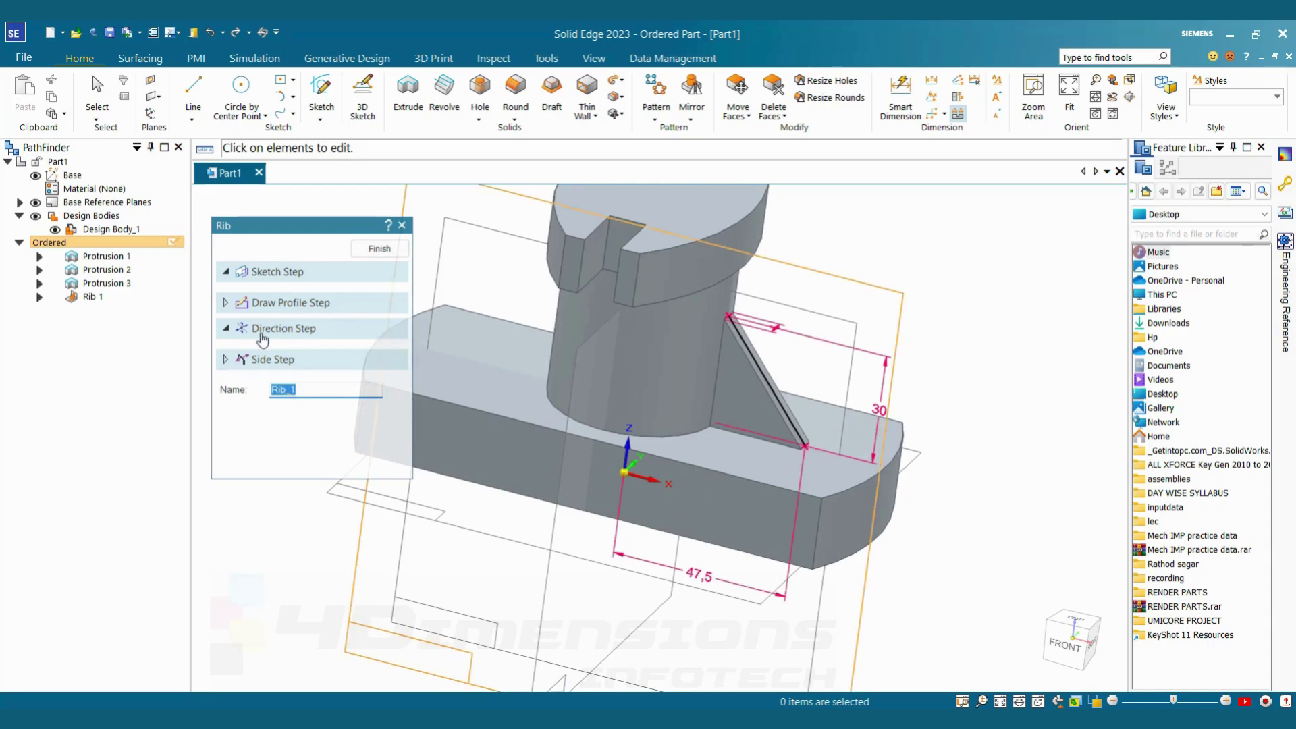
Check the rib thickness in the PART FOR SECTIONS drawing, set it to 10 mm and finish the rib.
scroll(795, 376, "up", 5)
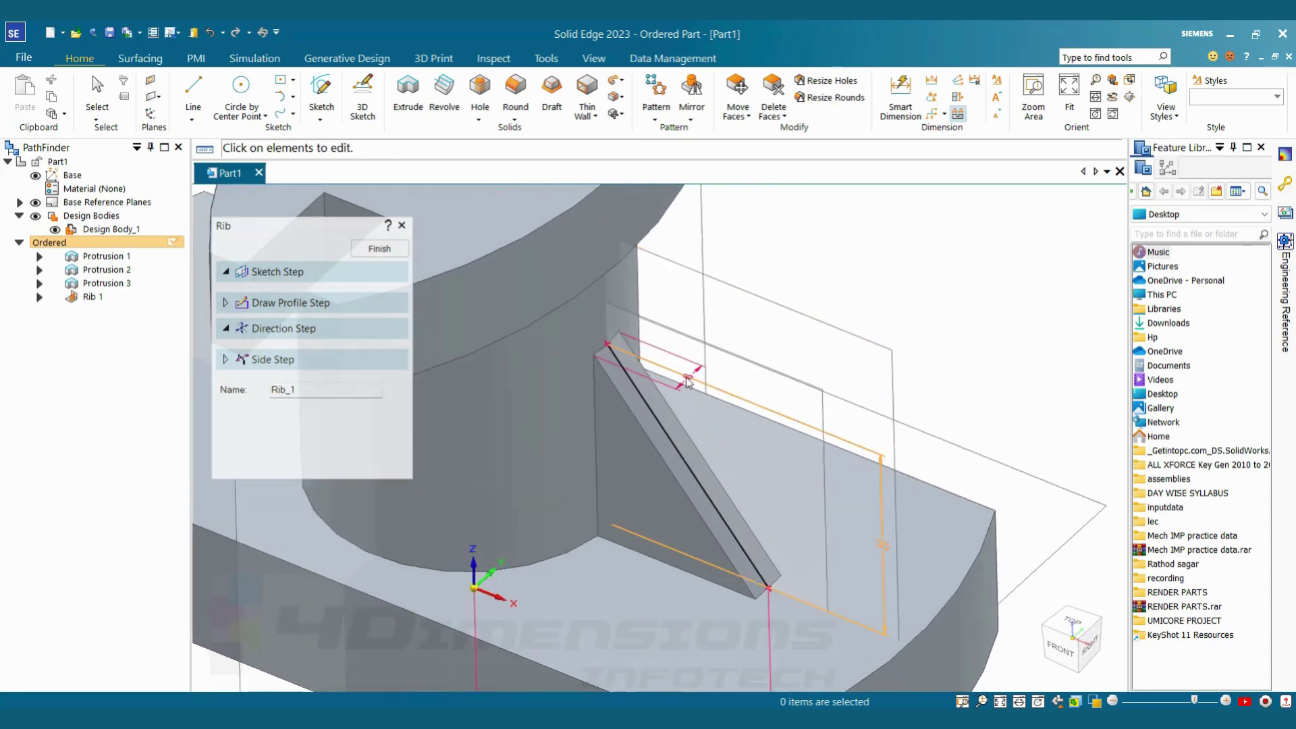
left_click(687, 383)
key("alt+Tab")
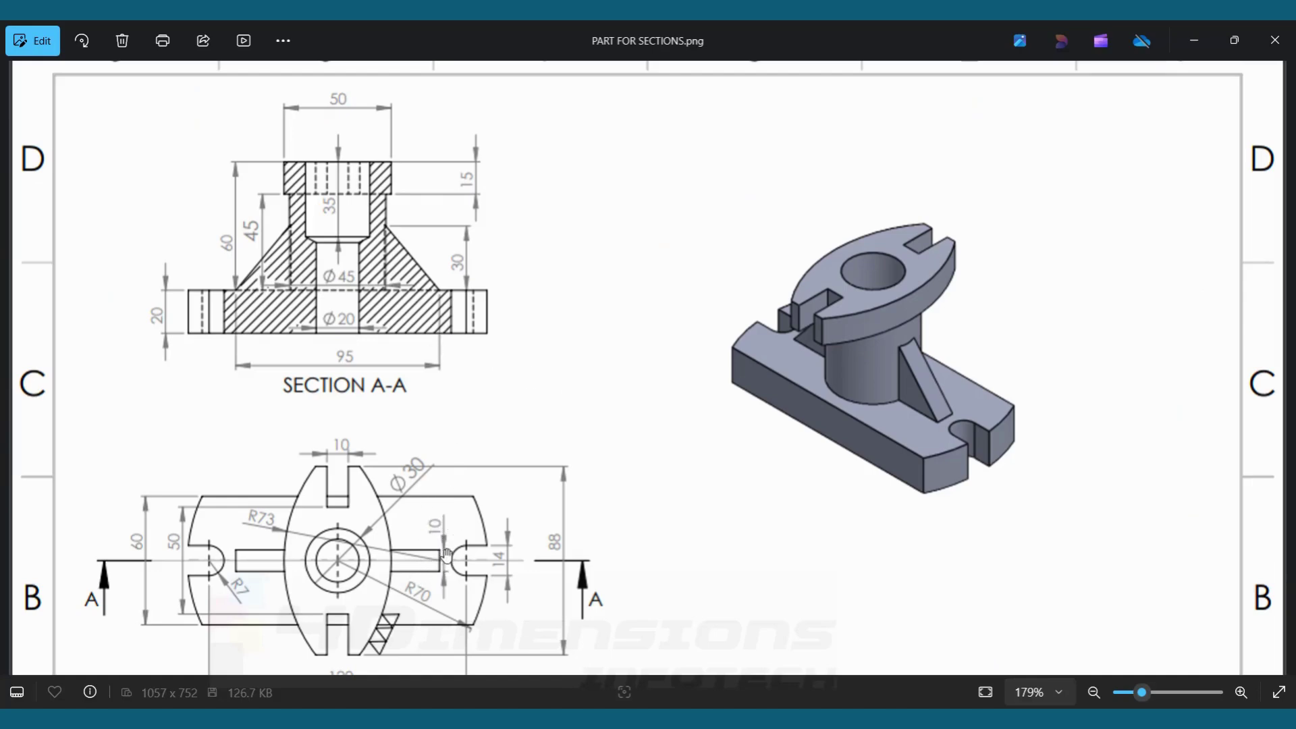
key("alt+Tab")
type("10")
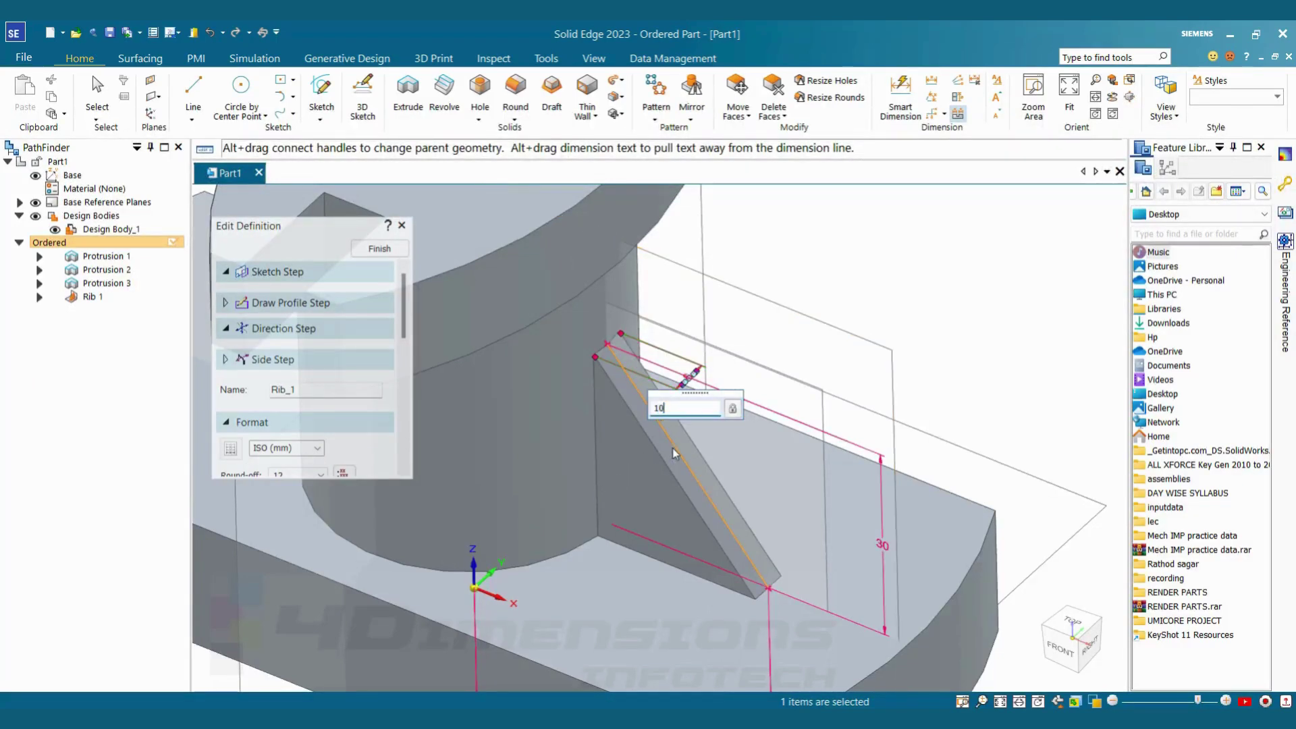
key("Return")
left_click(926, 261)
left_click(926, 261)
scroll(961, 307, "down", 3)
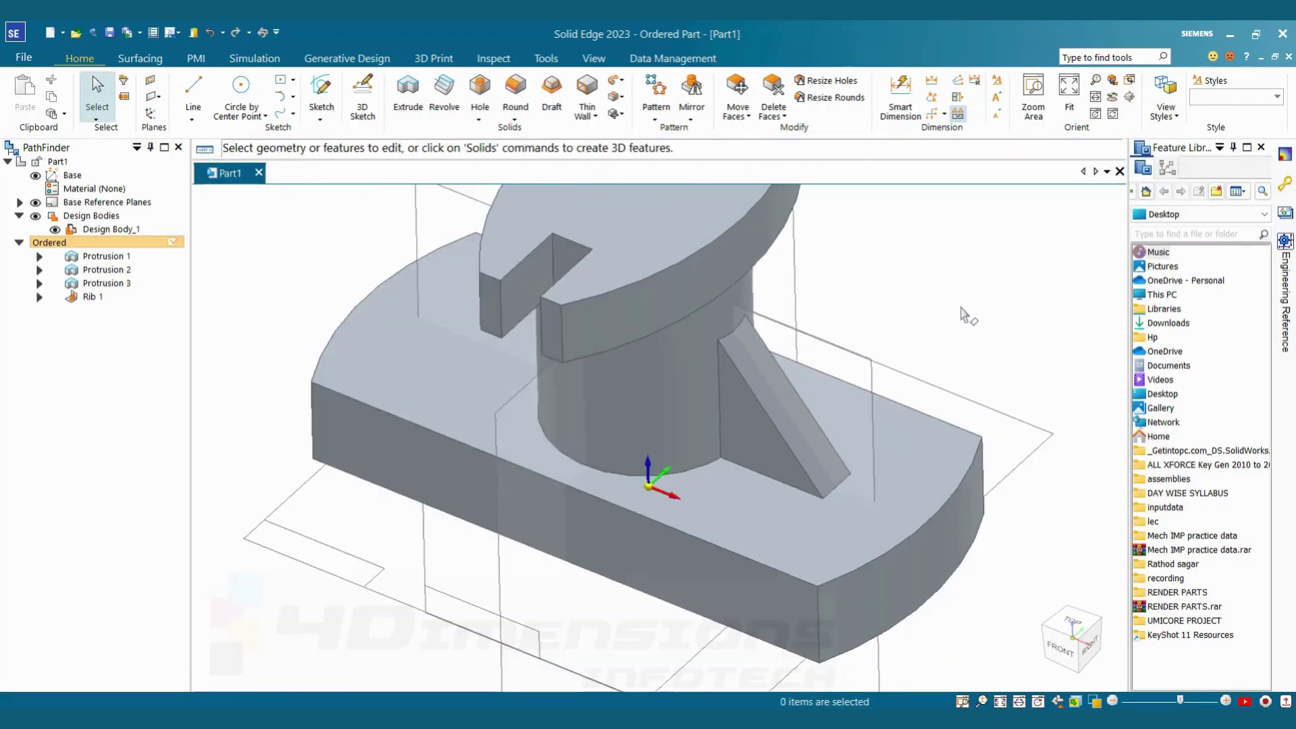
Mirror the rib to the opposite side of the cylinder with Mirror Copy Feature about the vertical YZ reference plane.
key("ctrl+f")
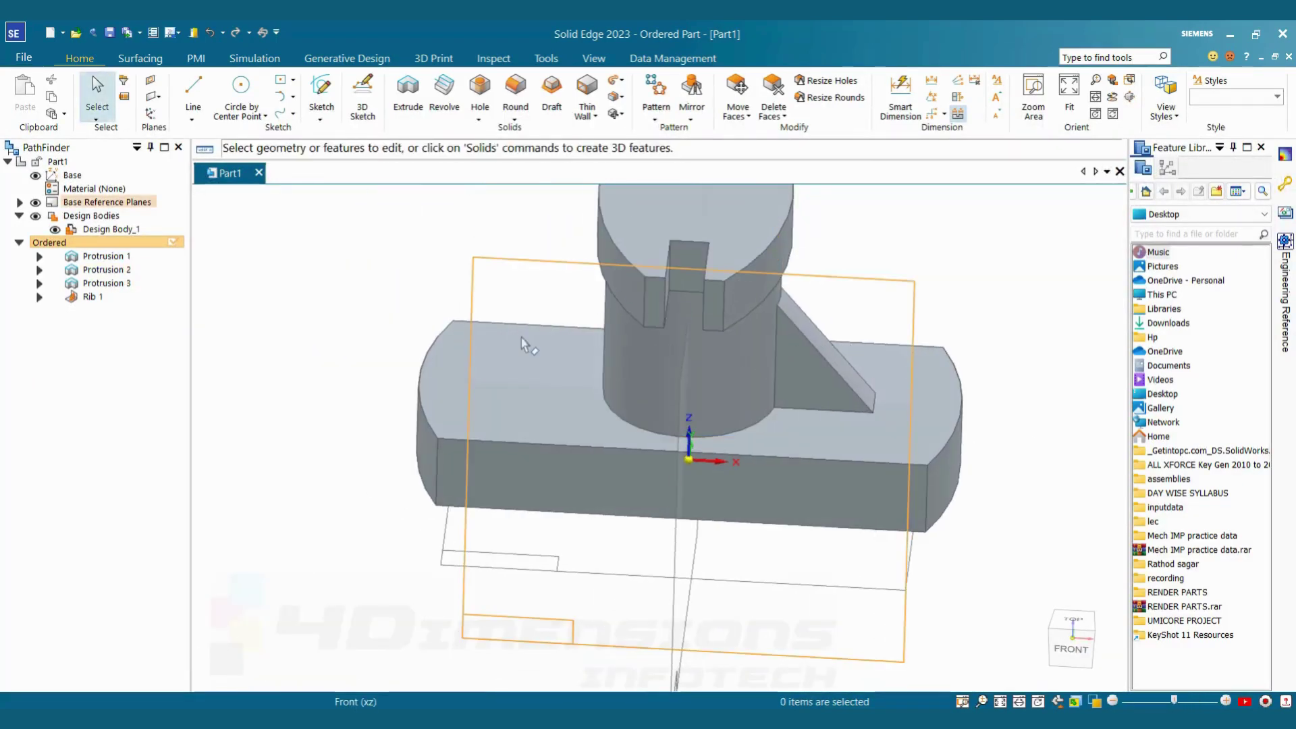
scroll(952, 303, "down", 3)
mouse_move(952, 303)
middle_mouse_down()
mouse_move(940, 257)
mouse_move(954, 295)
middle_mouse_up()
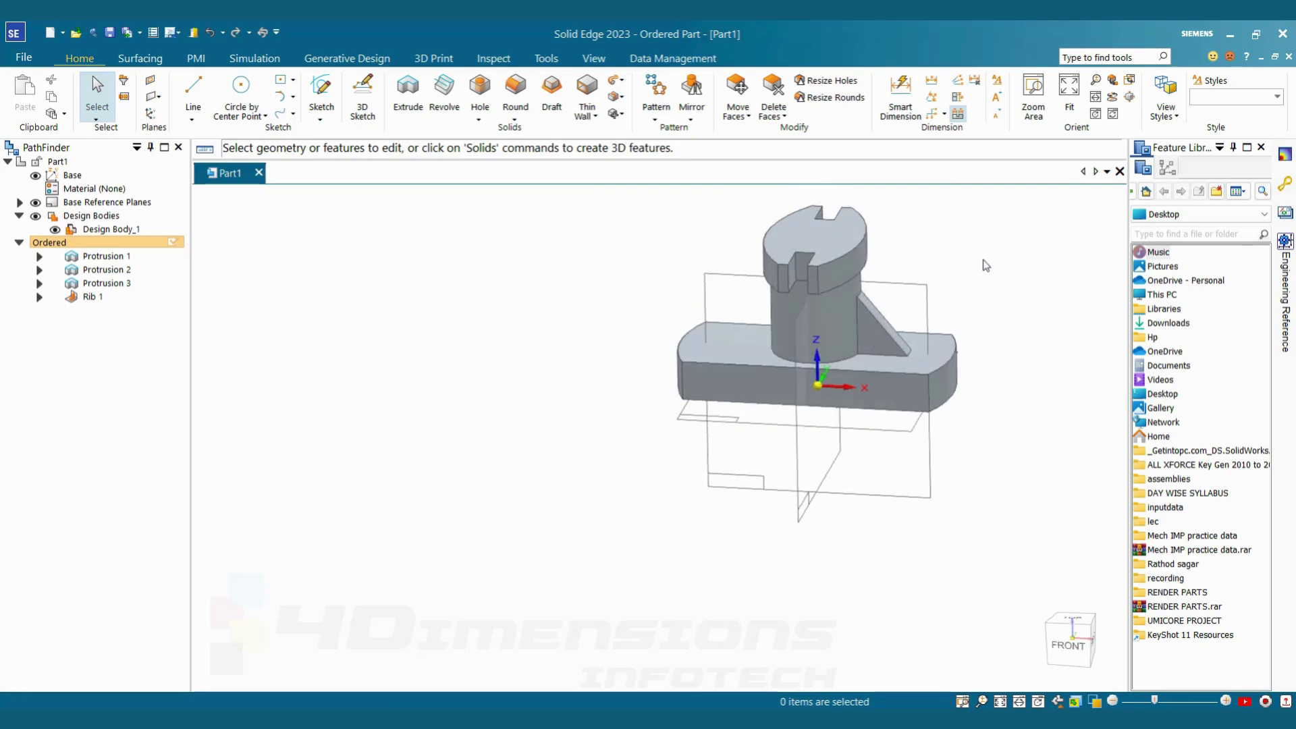
left_click(691, 119)
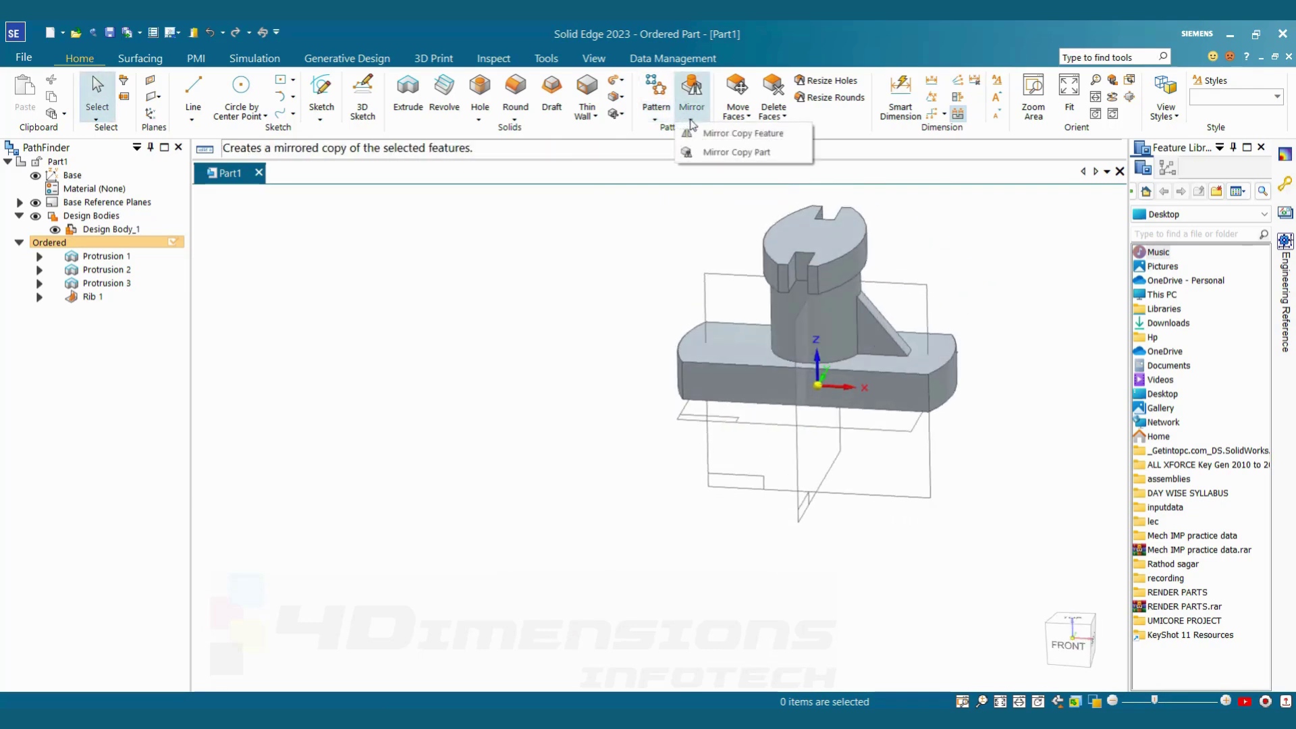
left_click(733, 135)
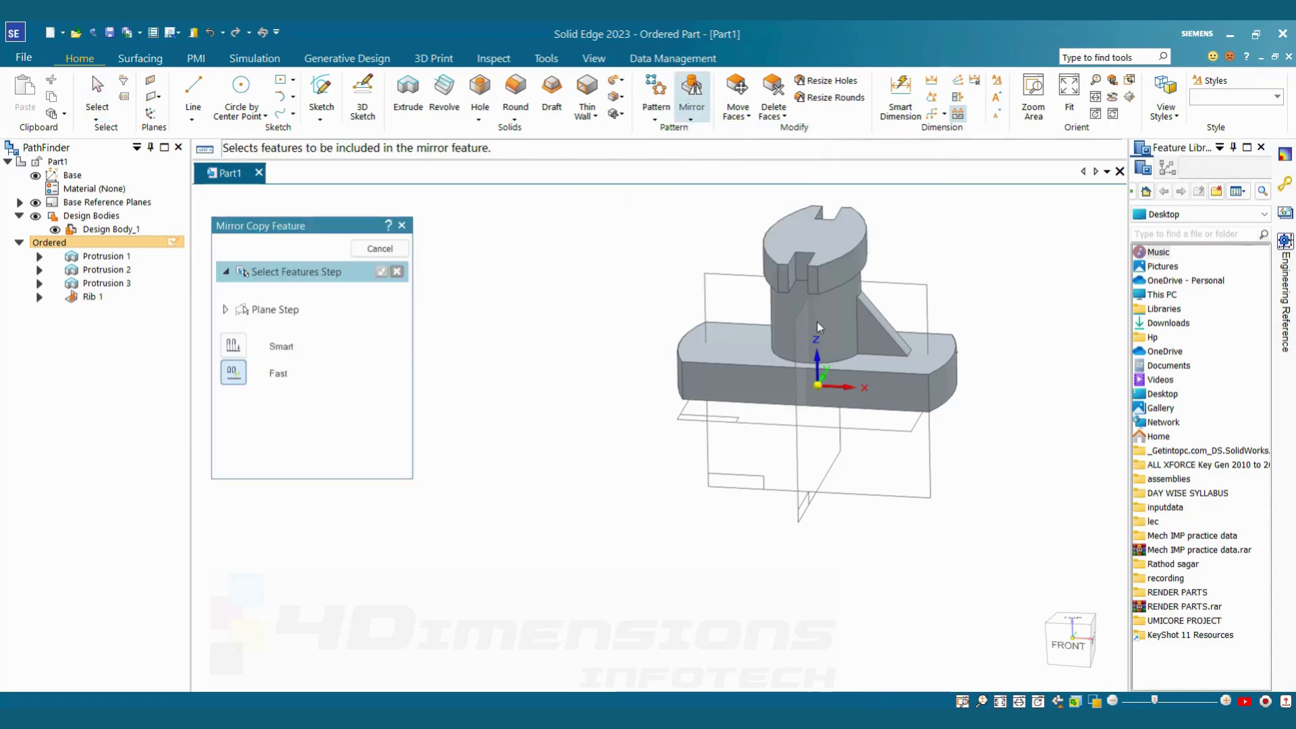
scroll(840, 325, "up", 3)
left_click(901, 317)
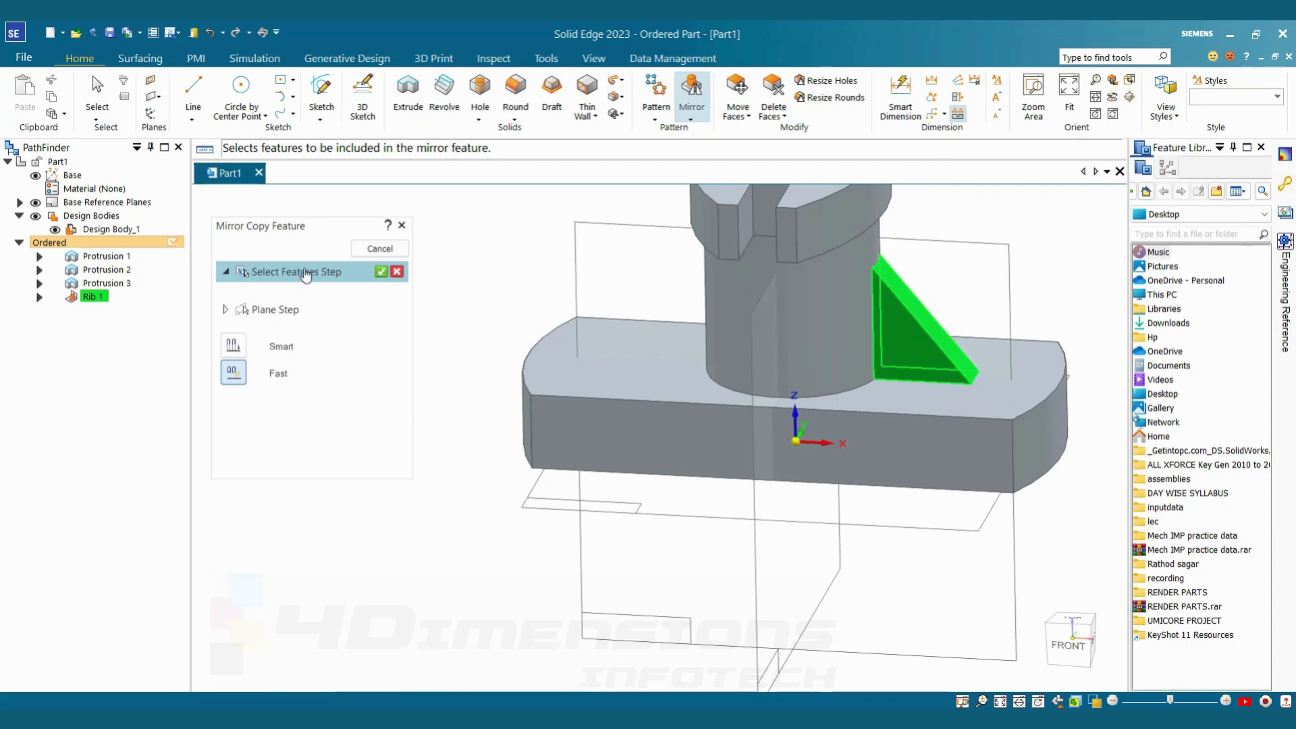
left_click(380, 271)
scroll(820, 535, "down", 3)
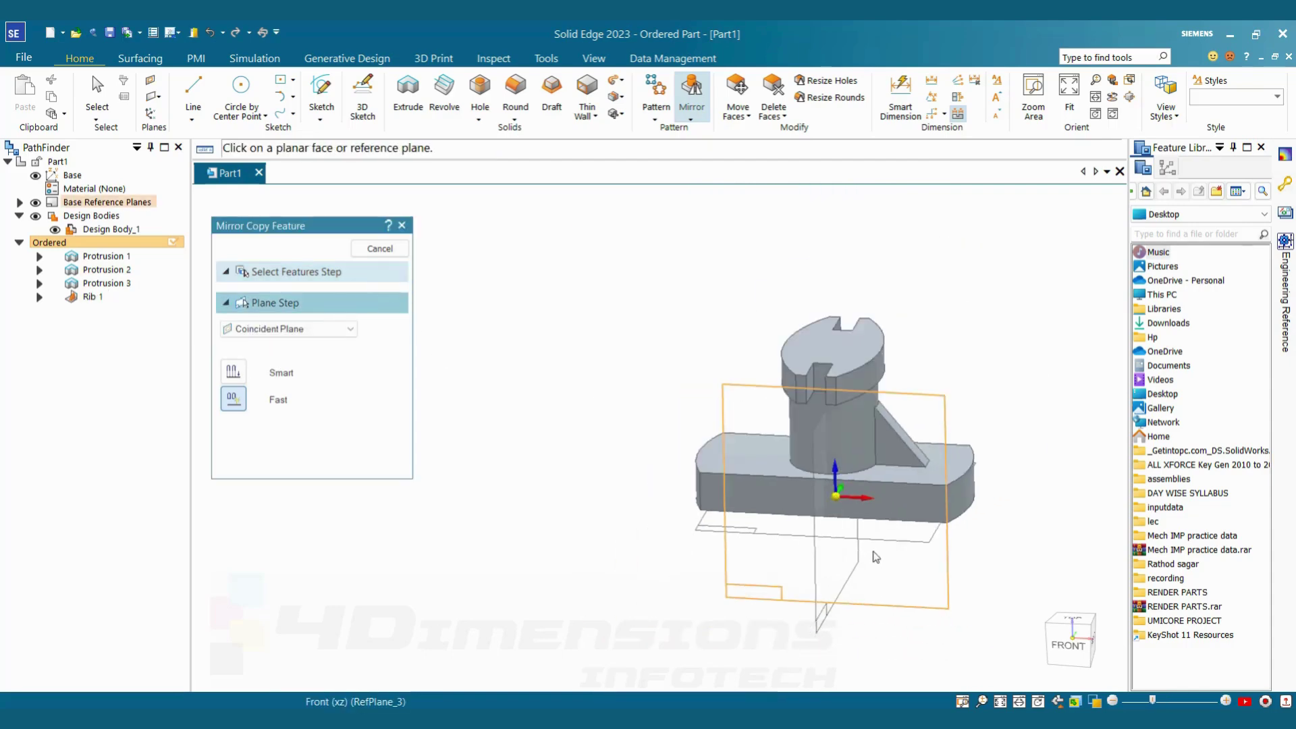
middle_click_drag(820, 535, 732, 412)
left_click(793, 543)
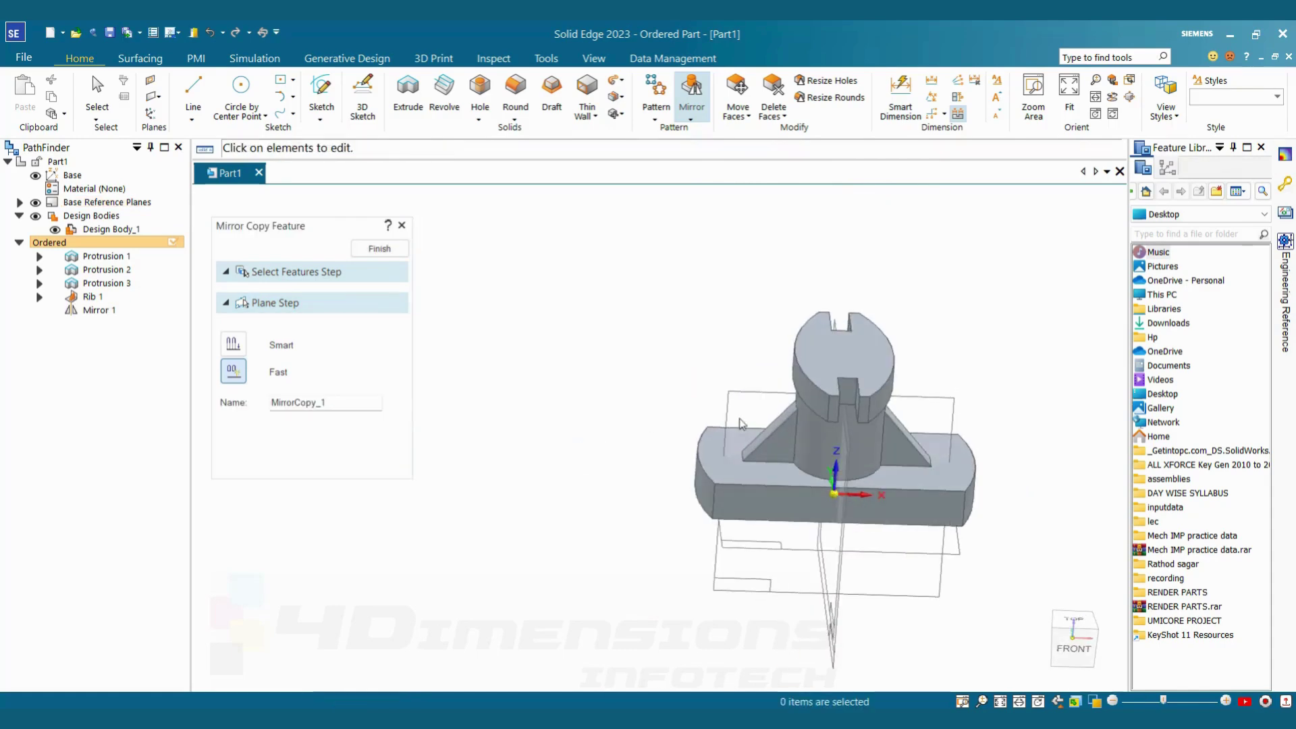
scroll(776, 442, "up", 5)
scroll(858, 472, "up", 2)
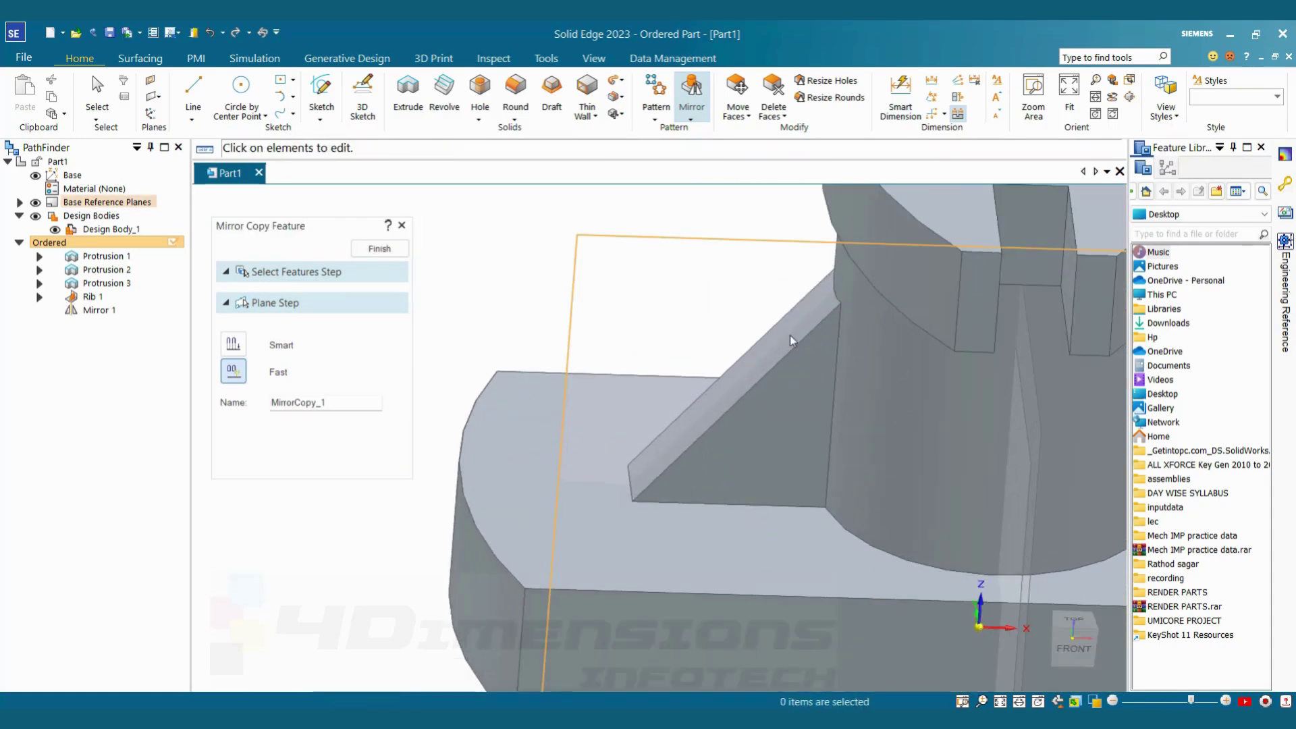
left_click(384, 249)
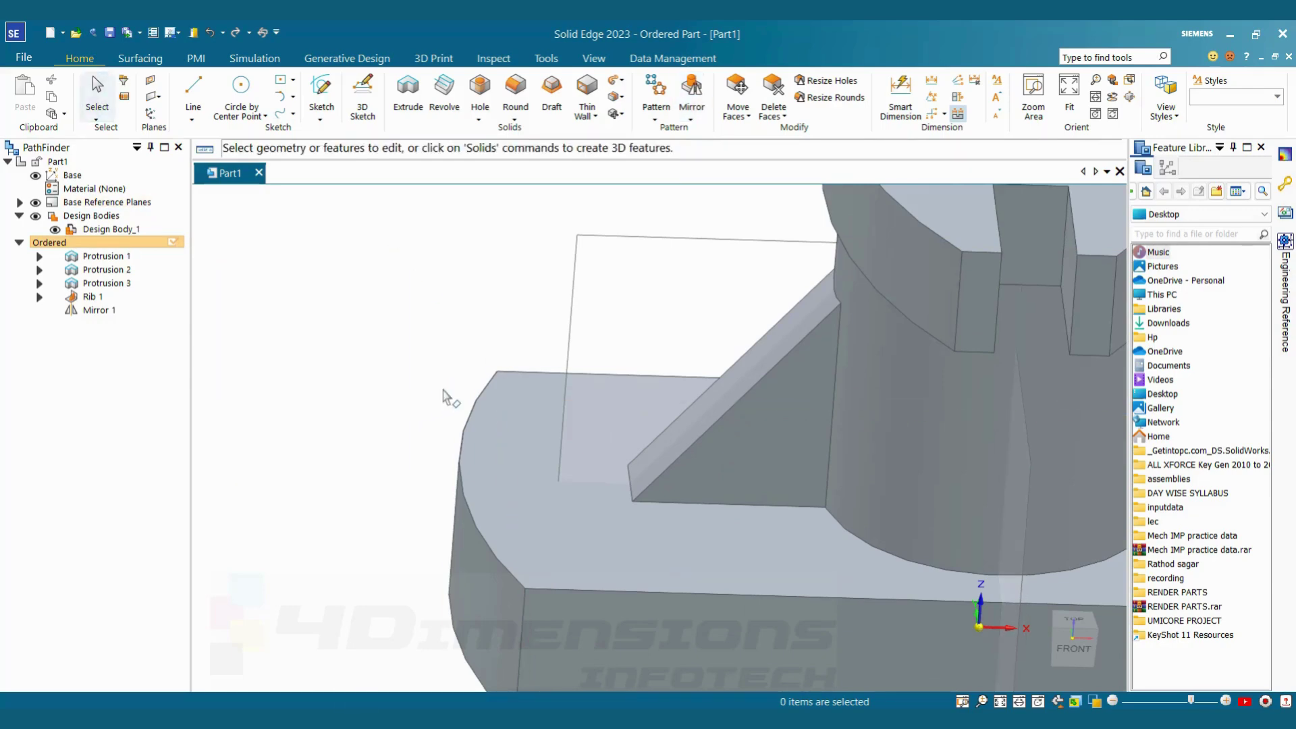
Check the base's end slots in the PART FOR SECTIONS drawing and sketch a circle on the base's top face beyond the right rib.
scroll(442, 389, "down", 7)
middle_click_drag(471, 397, 780, 487)
scroll(584, 395, "up", 1)
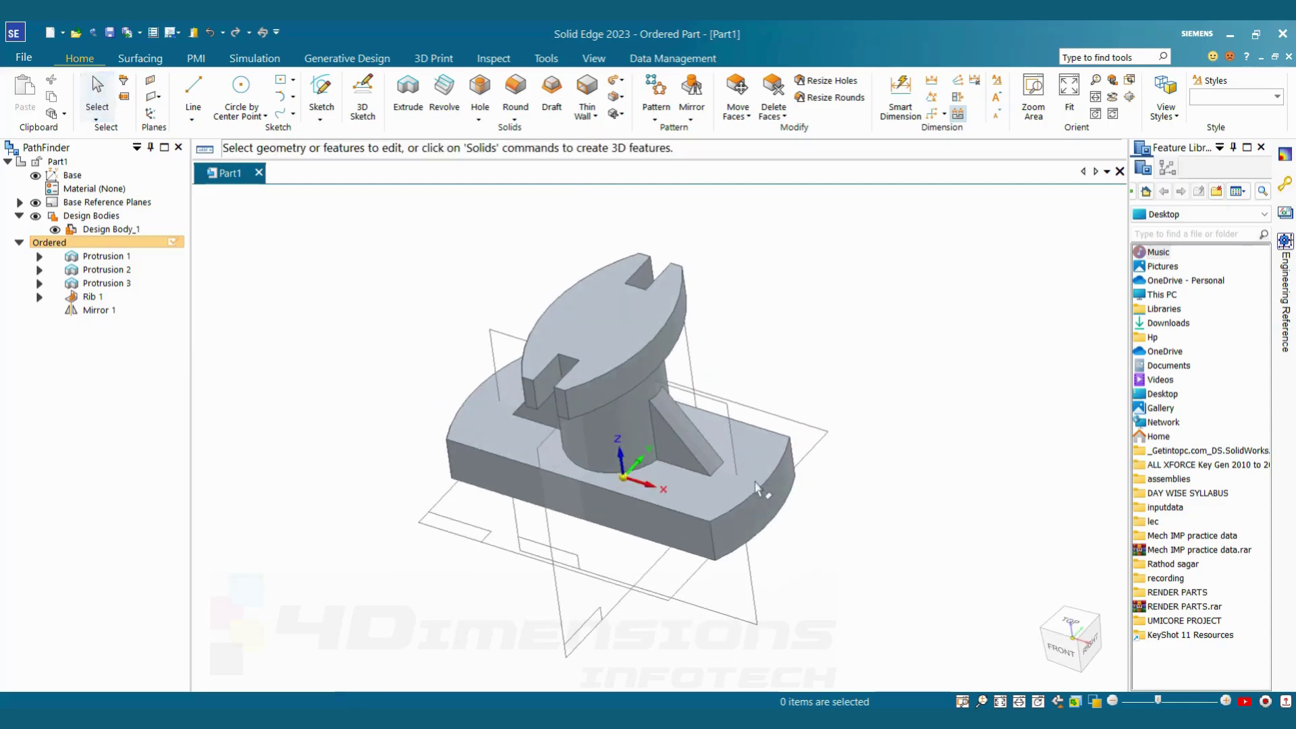
key("alt+Tab")
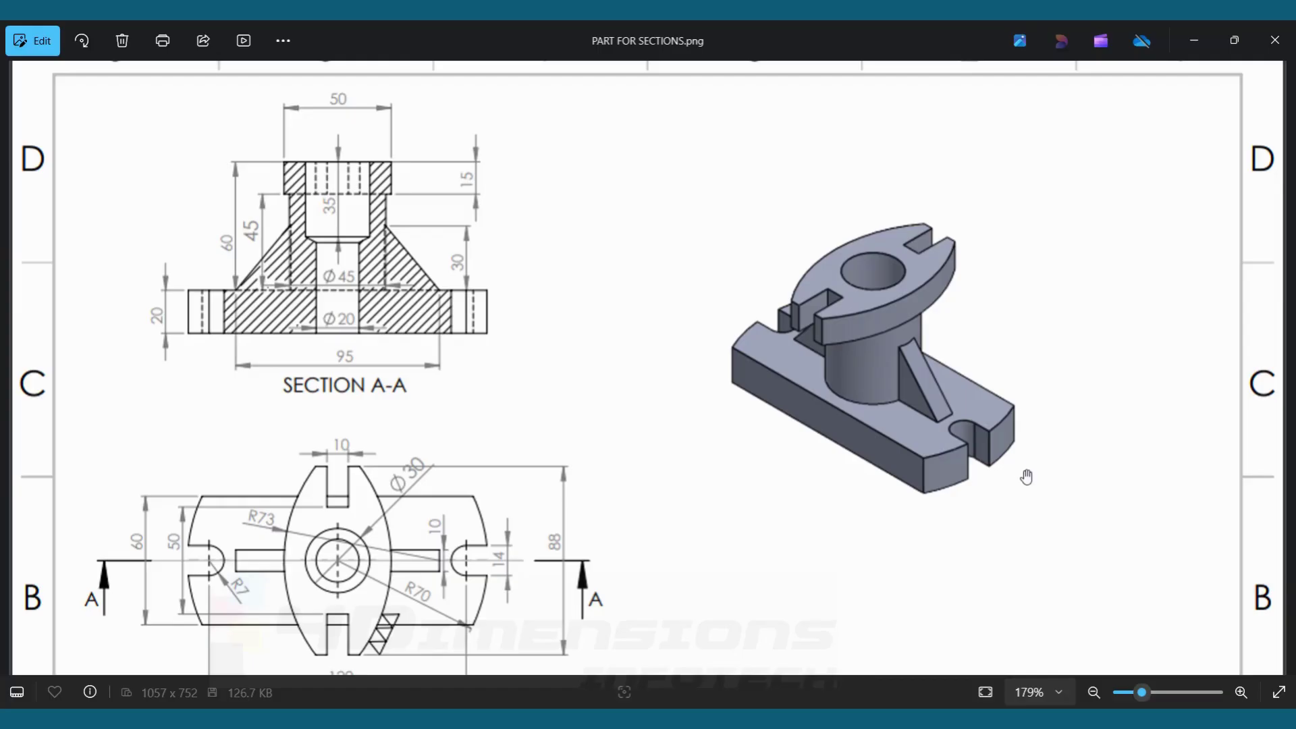
key("alt+Tab")
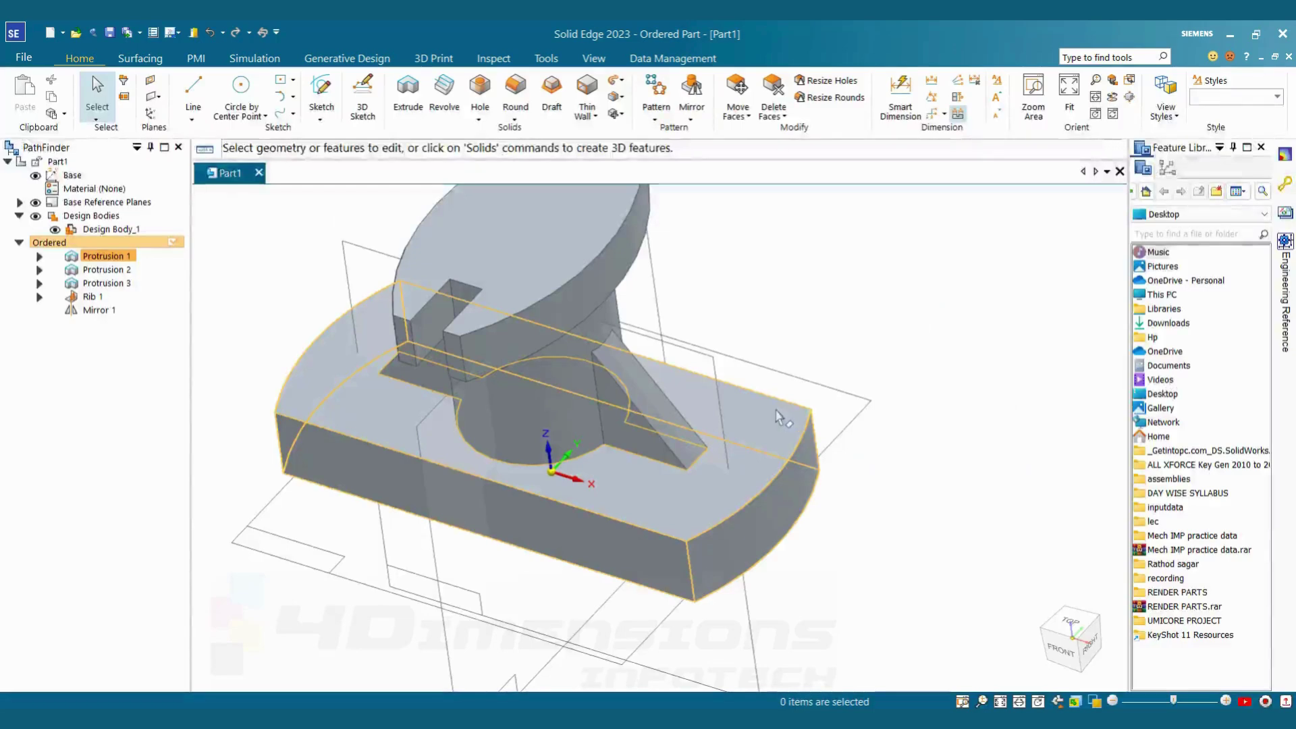
left_click(764, 448)
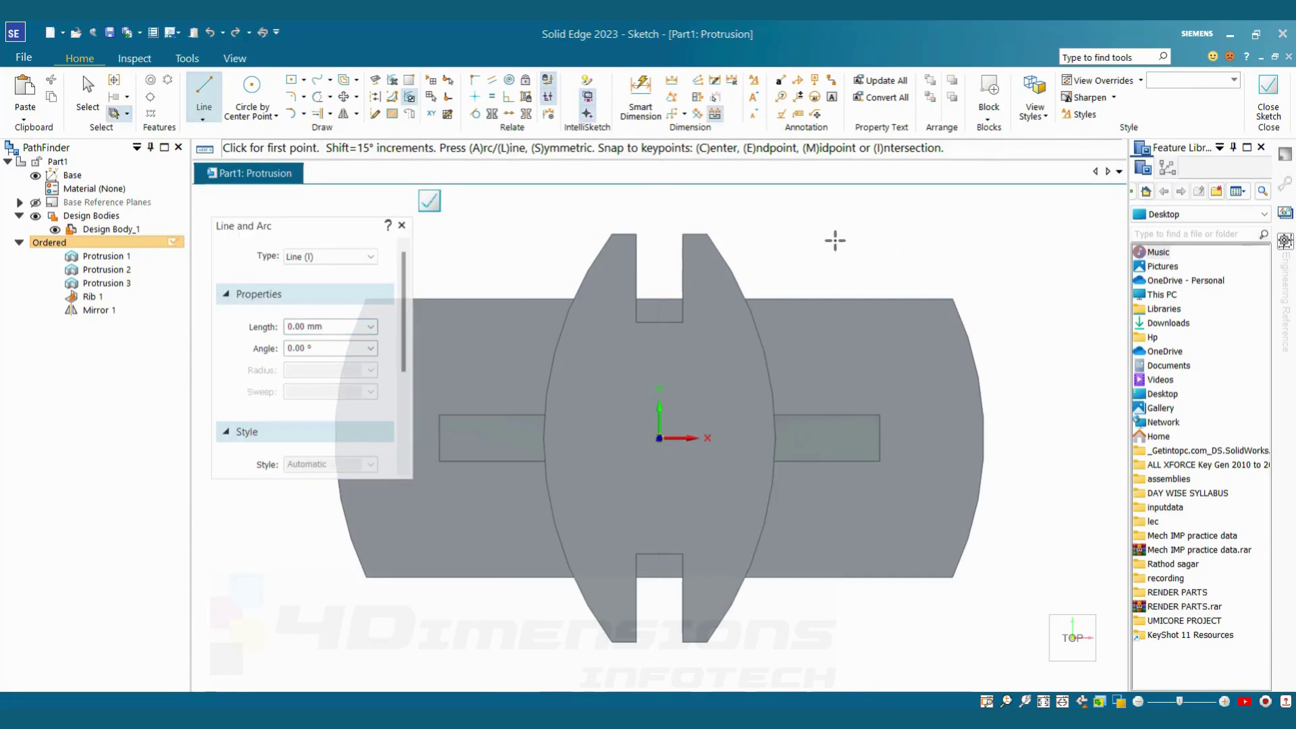
key("c")
left_click(914, 436)
left_click(927, 410)
key("Escape")
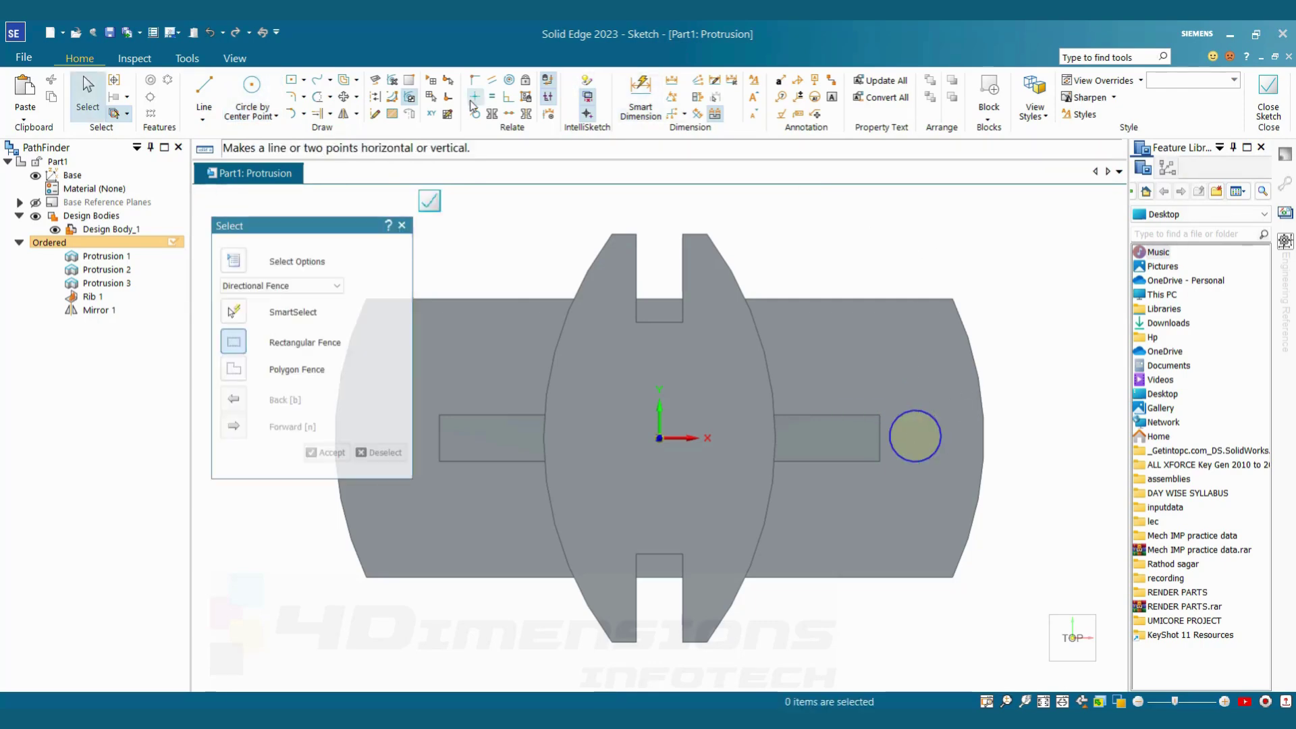
Align the circle's center horizontally with the origin and check the end slot dimensions in the PART FOR SECTIONS drawing.
left_click(475, 96)
left_click(659, 438)
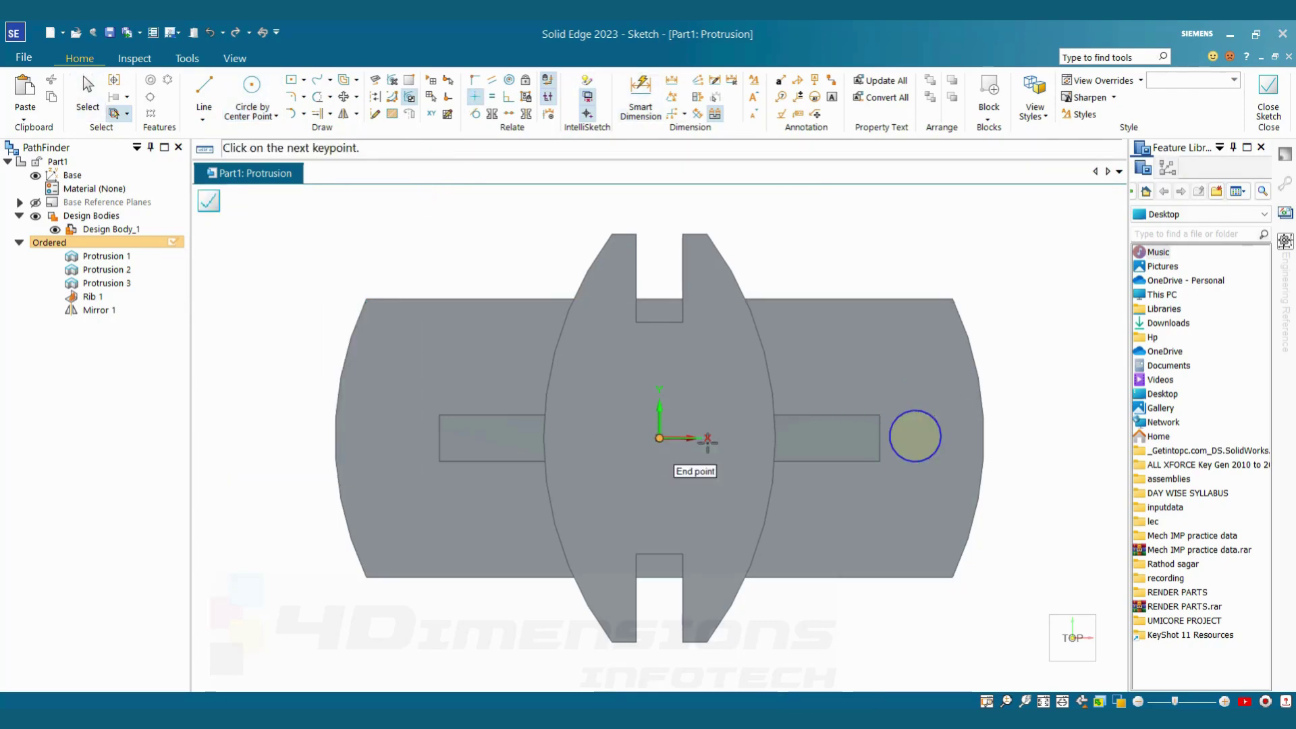
left_click(916, 435)
key("Escape")
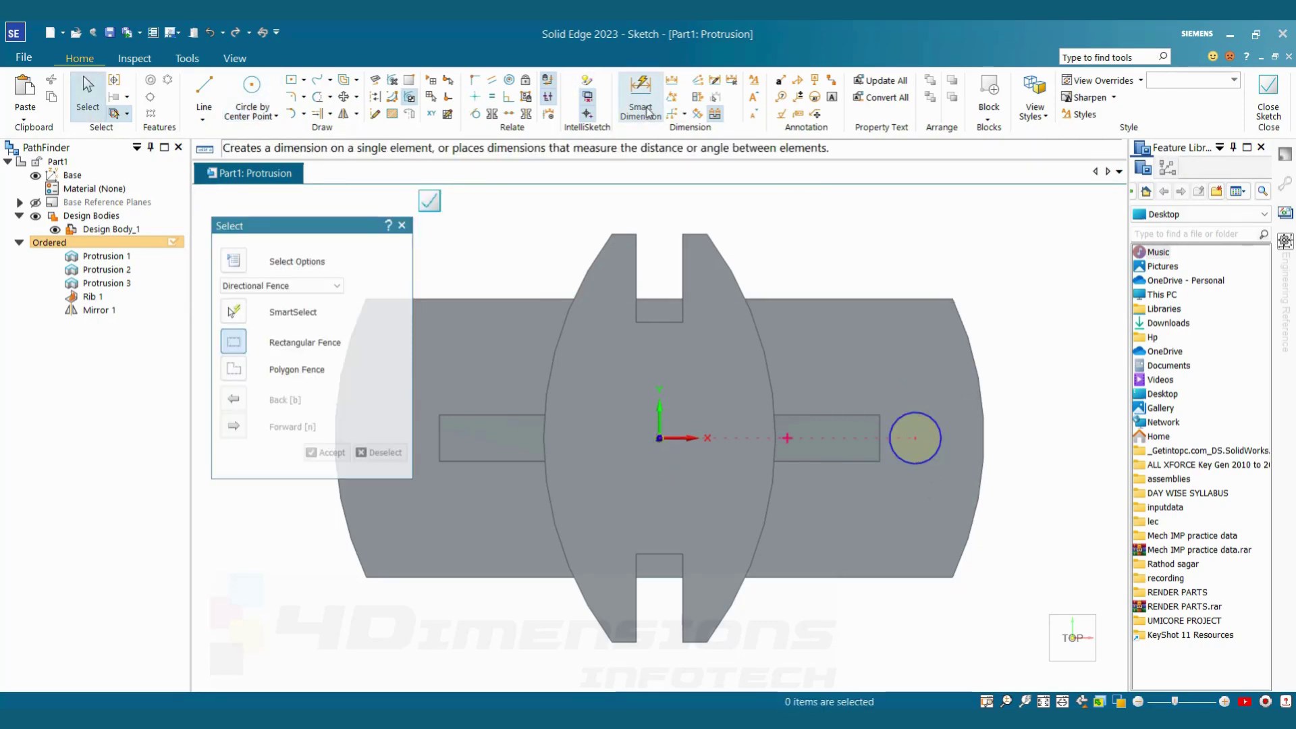
key("alt+Tab")
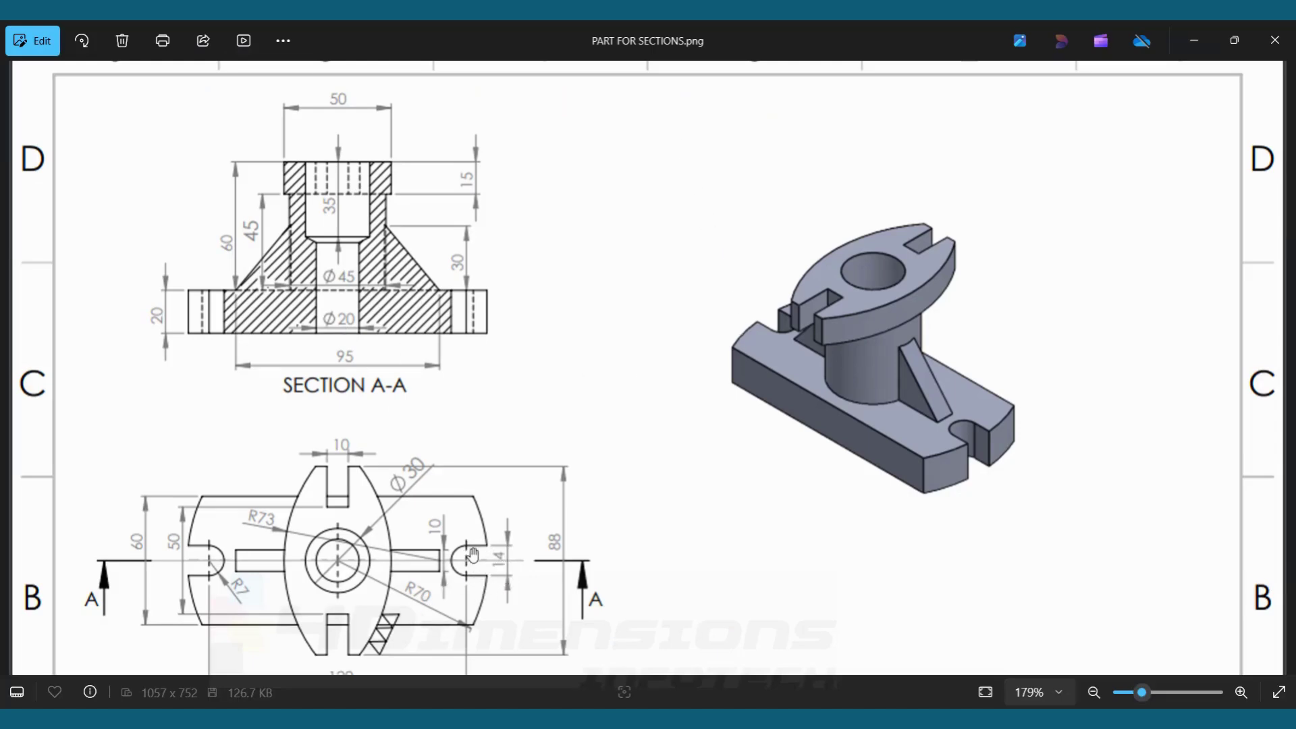
Dimension the end slot circle beyond the right rib with a diameter of 14 mm.
key("alt+Tab")
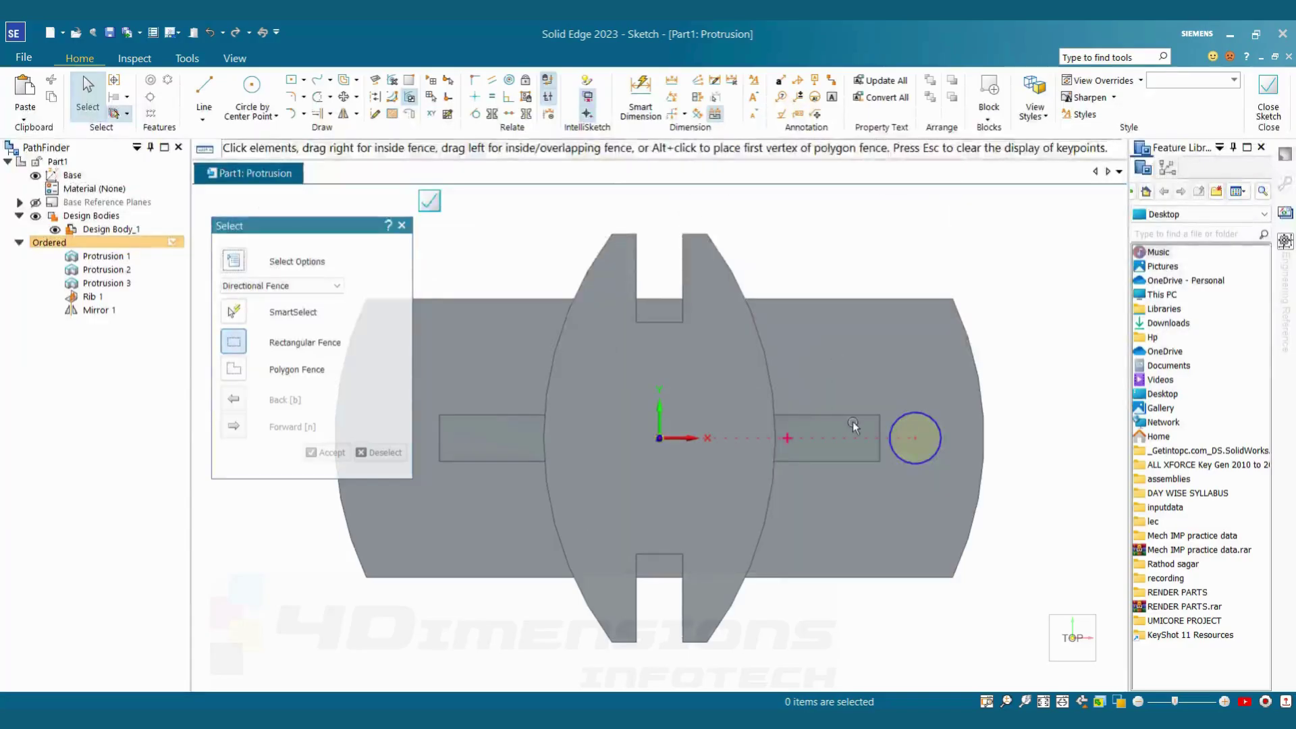
left_click(640, 98)
left_click(937, 422)
left_click(1001, 337)
type("14")
key("Return")
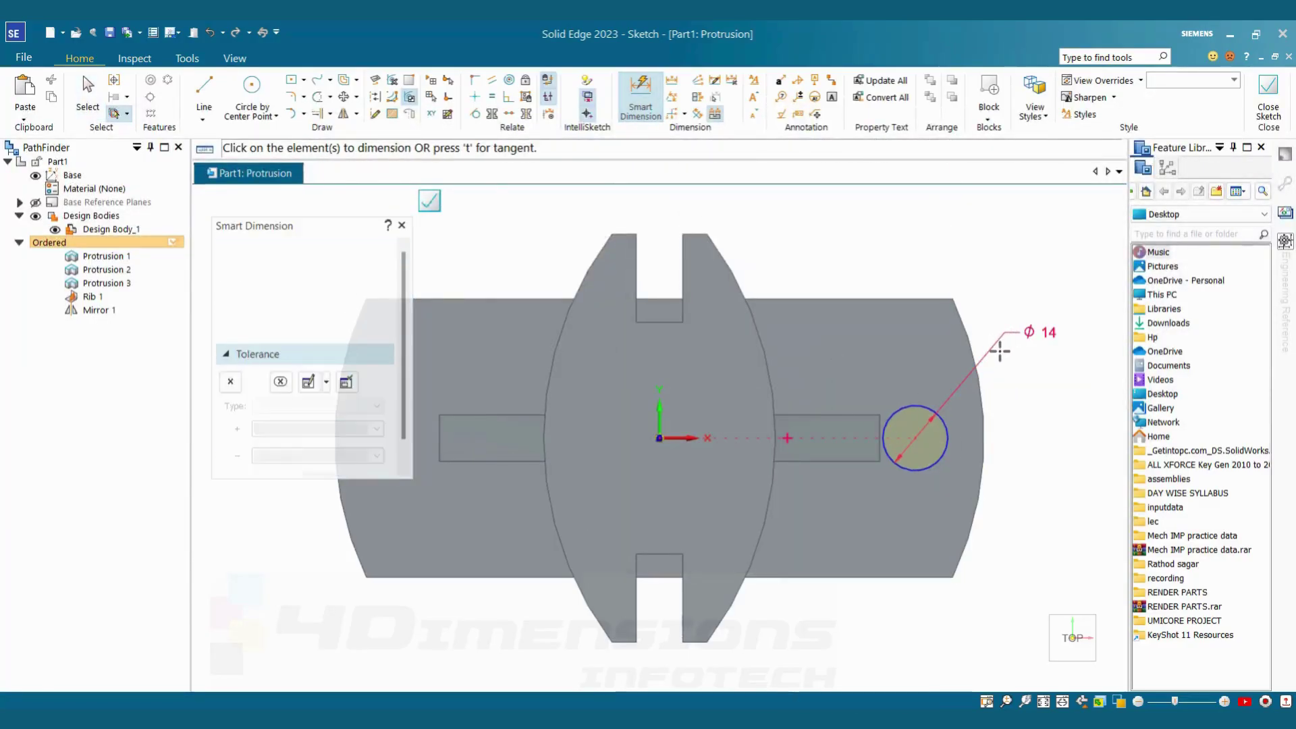
Check the slot spacing in the PART FOR SECTIONS drawing and dimension the circle's center 60 mm horizontally from the origin.
key("alt+Tab")
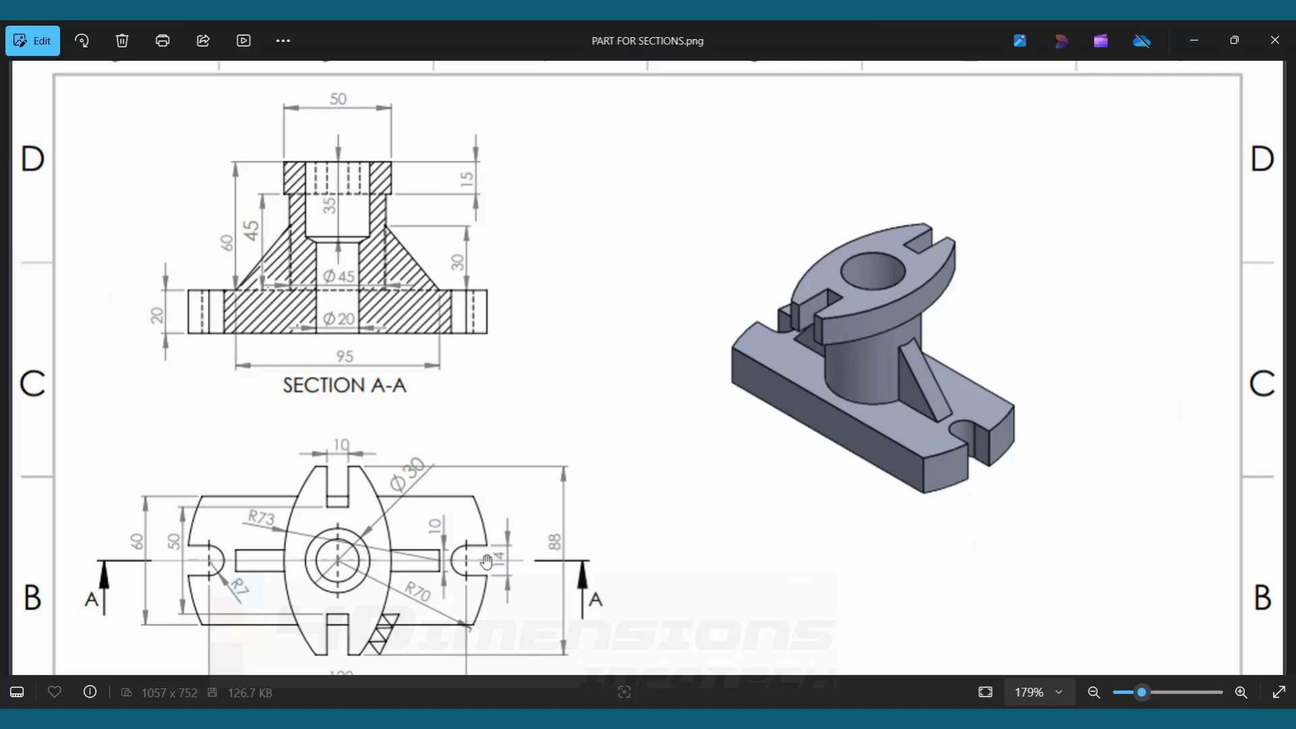
scroll(481, 609, "down", 3)
scroll(374, 568, "up", 2)
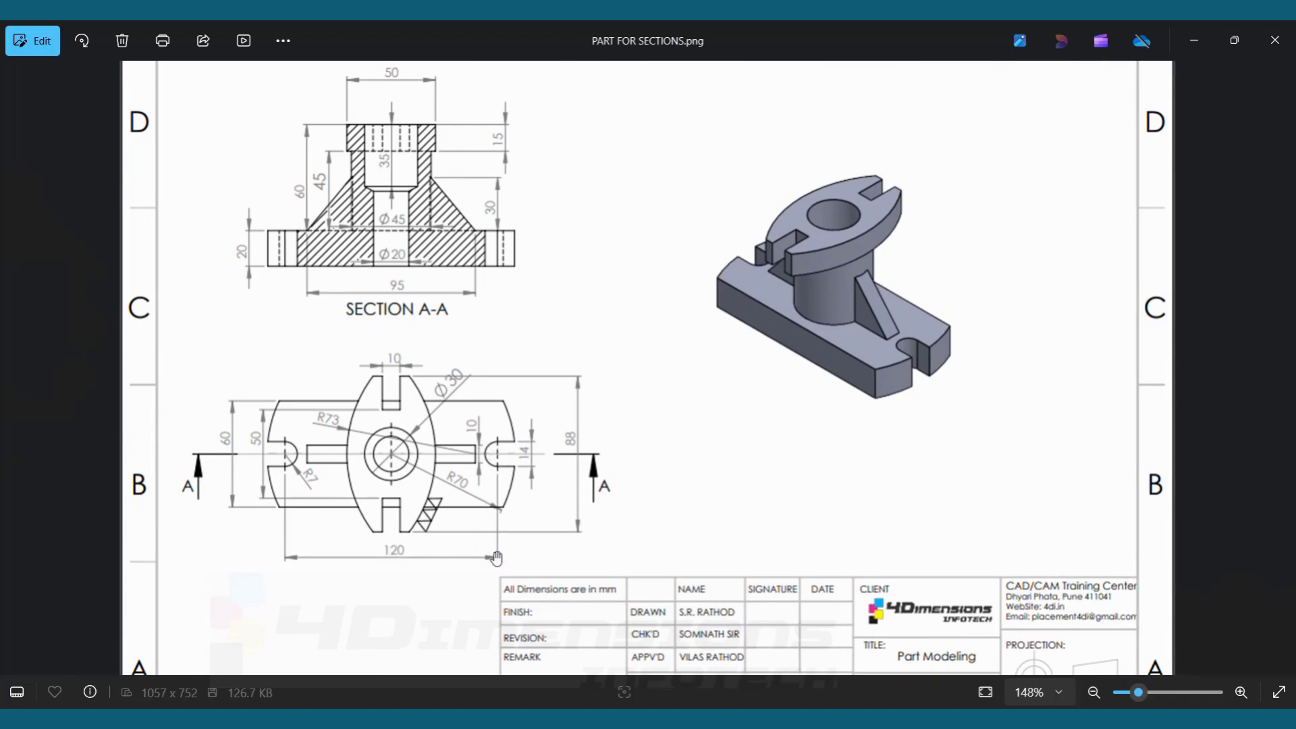
key("alt+Tab")
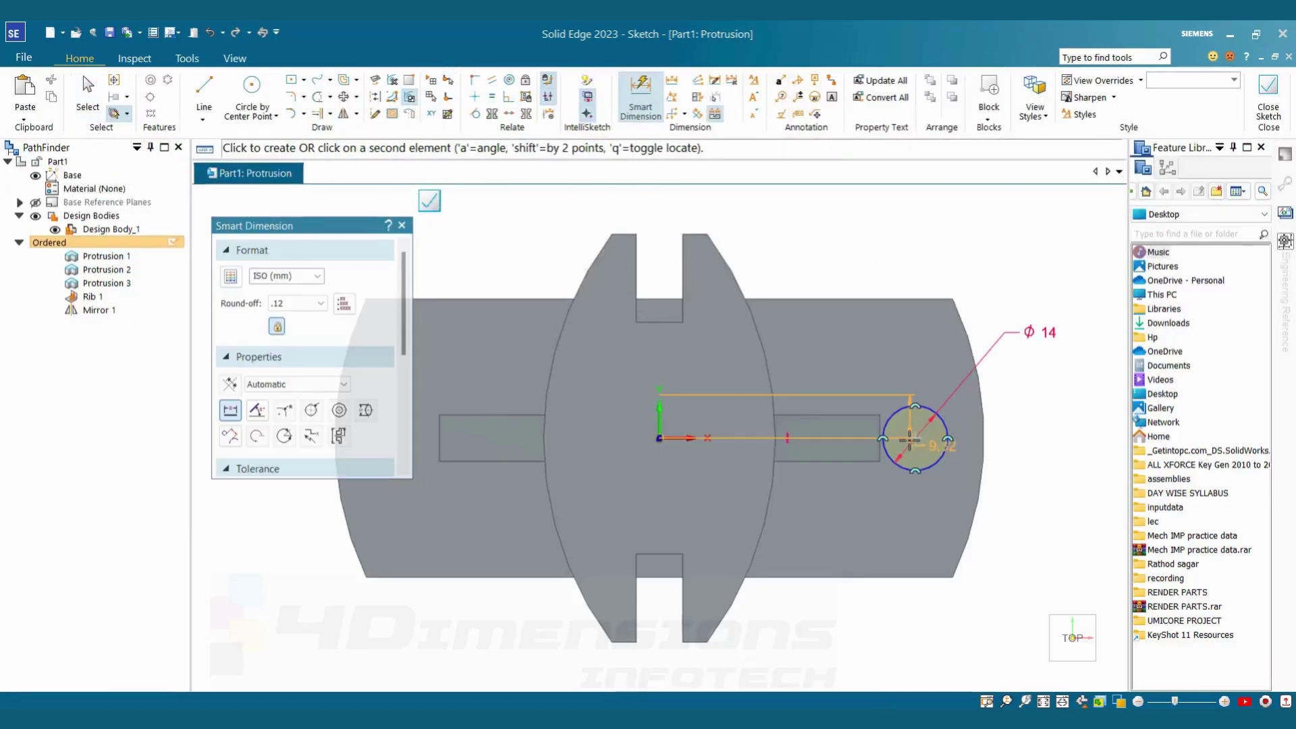
left_click(915, 439)
left_click(824, 630)
type("60")
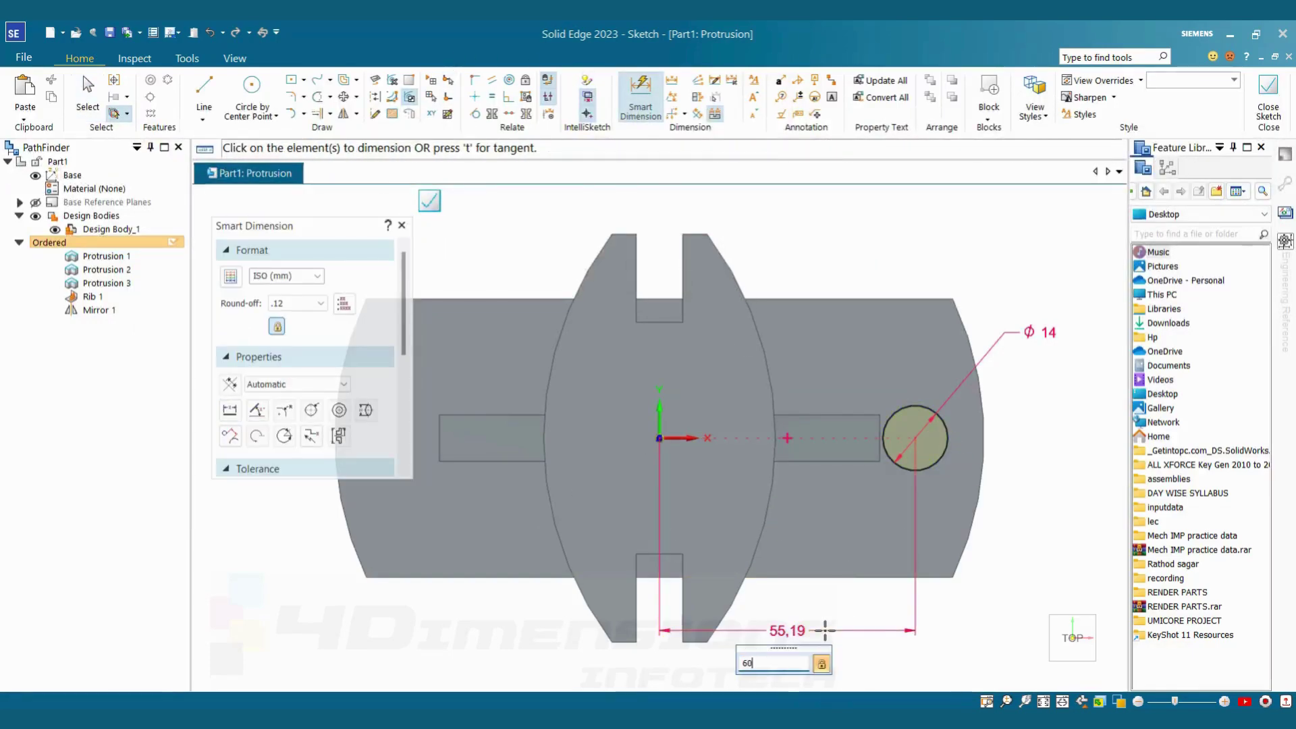
key("Return")
key("Escape")
Draw two horizontal lines from the circle's upper and lower quadrant points outward past the base's curved end.
left_click(210, 86)
left_click(937, 405)
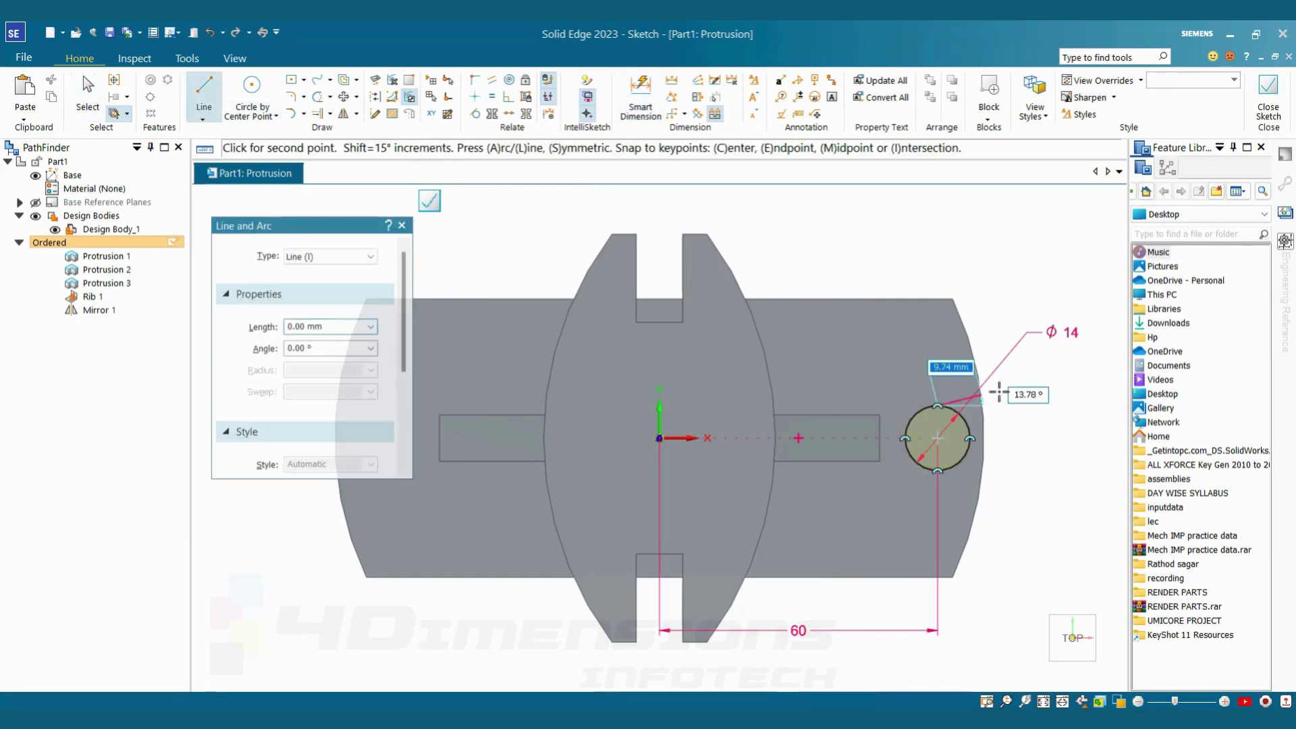
left_click(1012, 405)
key("Escape")
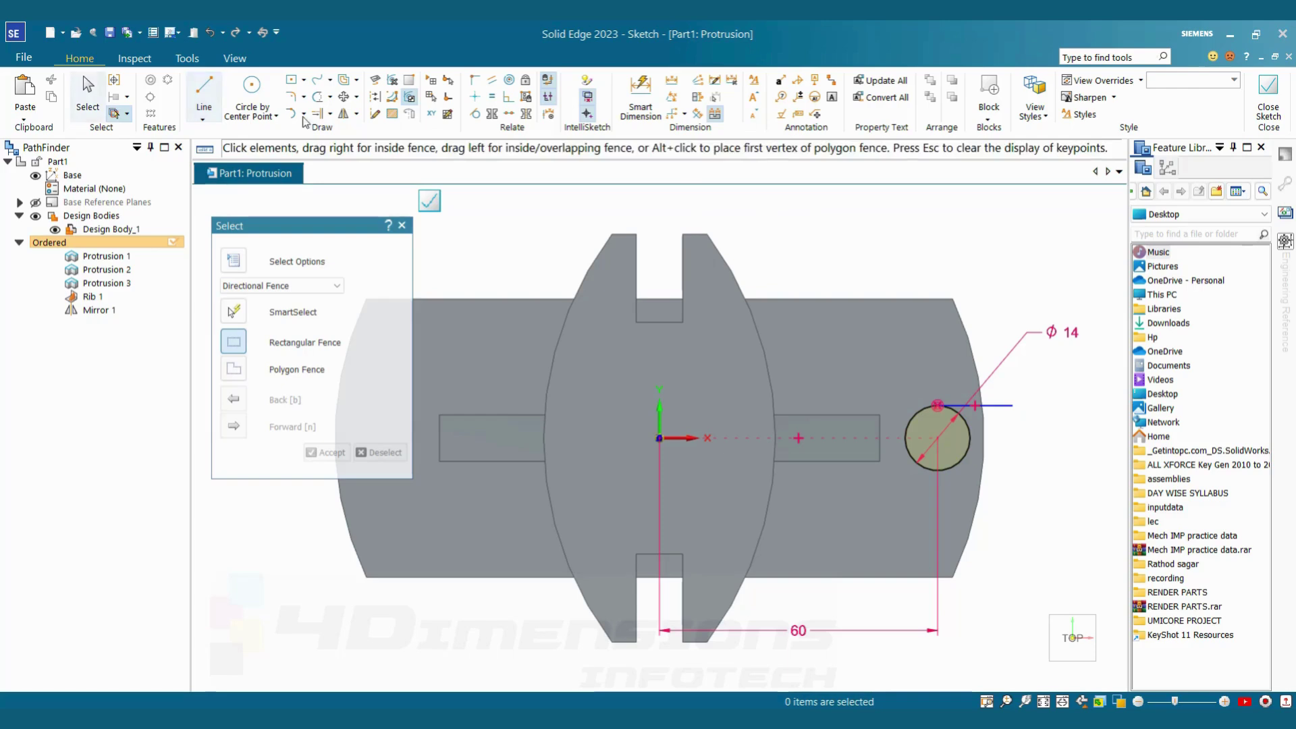
key("l")
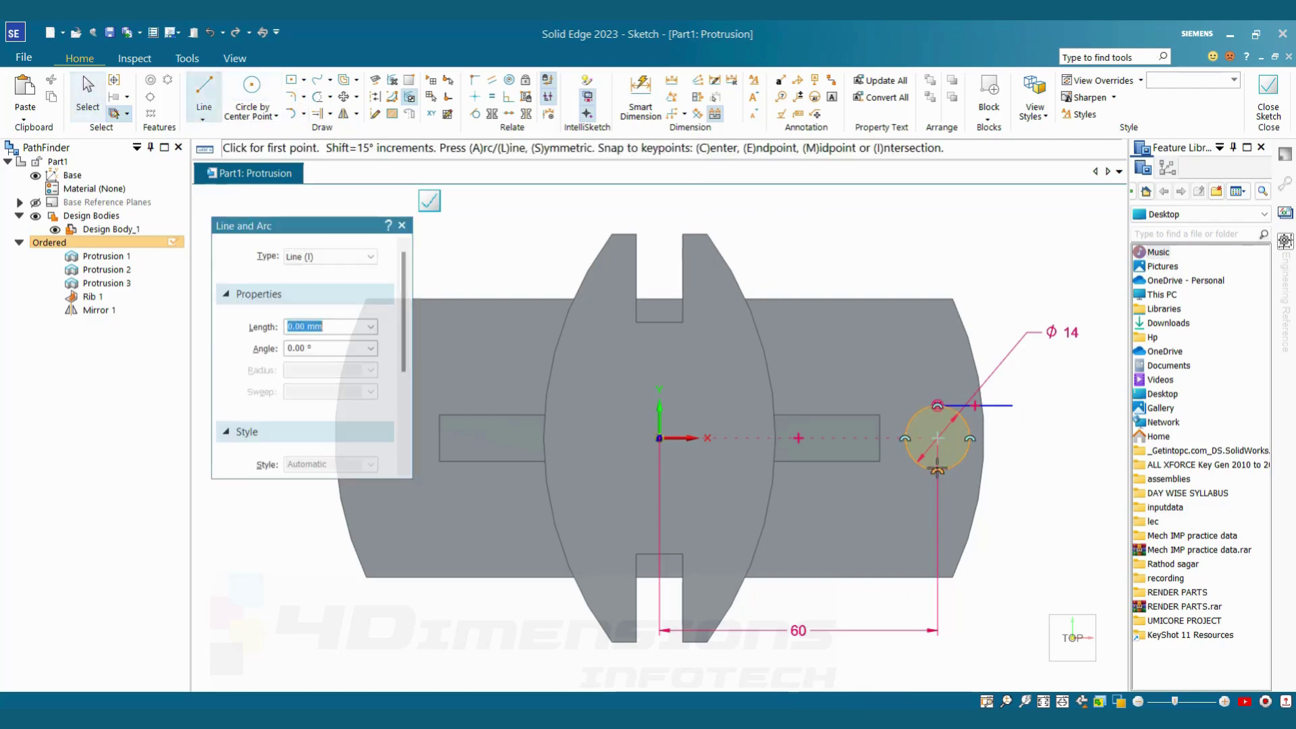
left_click(938, 471)
left_click(1016, 470)
key("Escape")
key("Escape")
Project the base's curved right end edge into the sketch.
scroll(1005, 476, "up", 2)
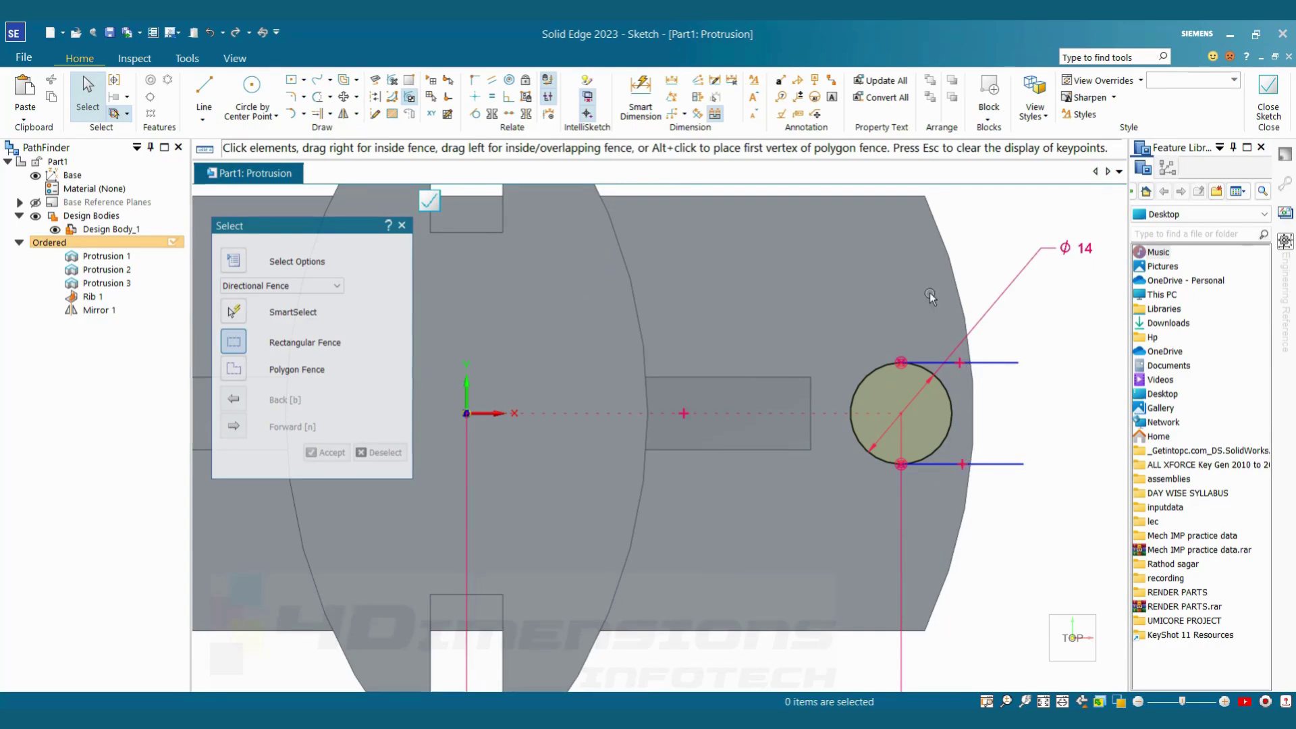
scroll(976, 388, "down", 2)
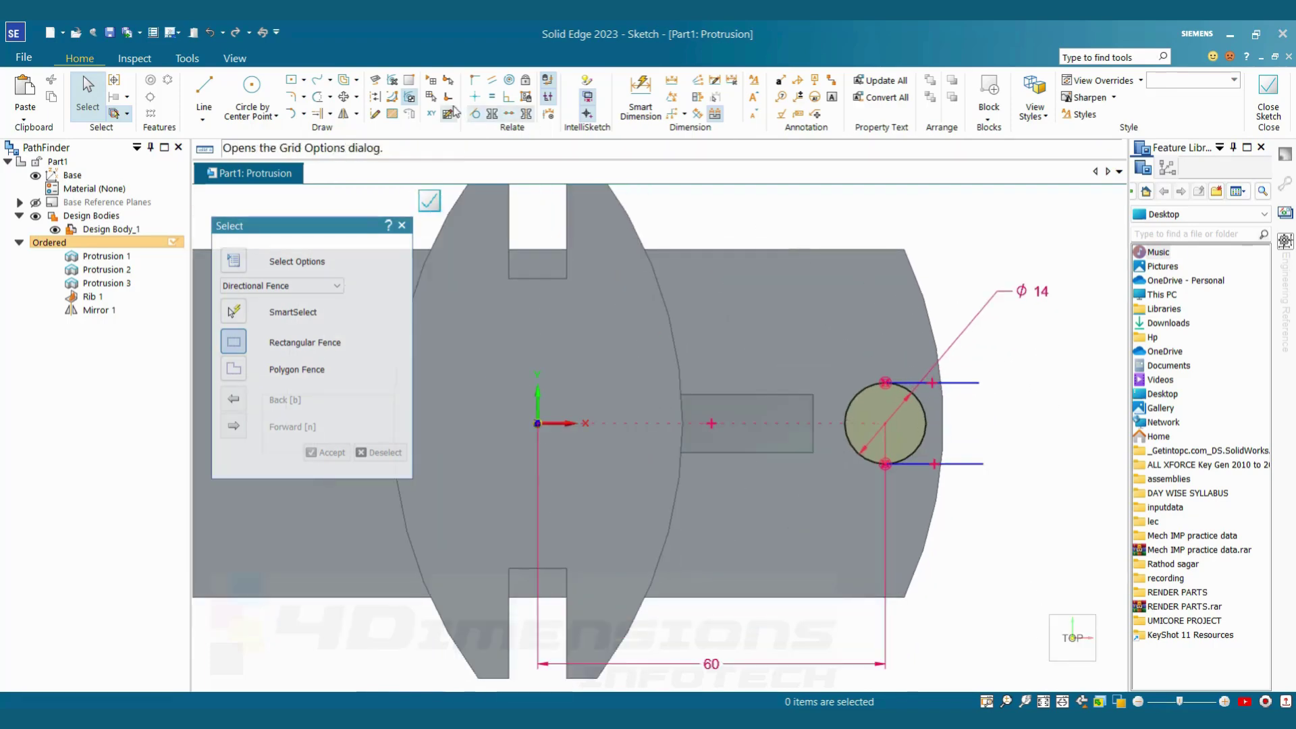
left_click(377, 82)
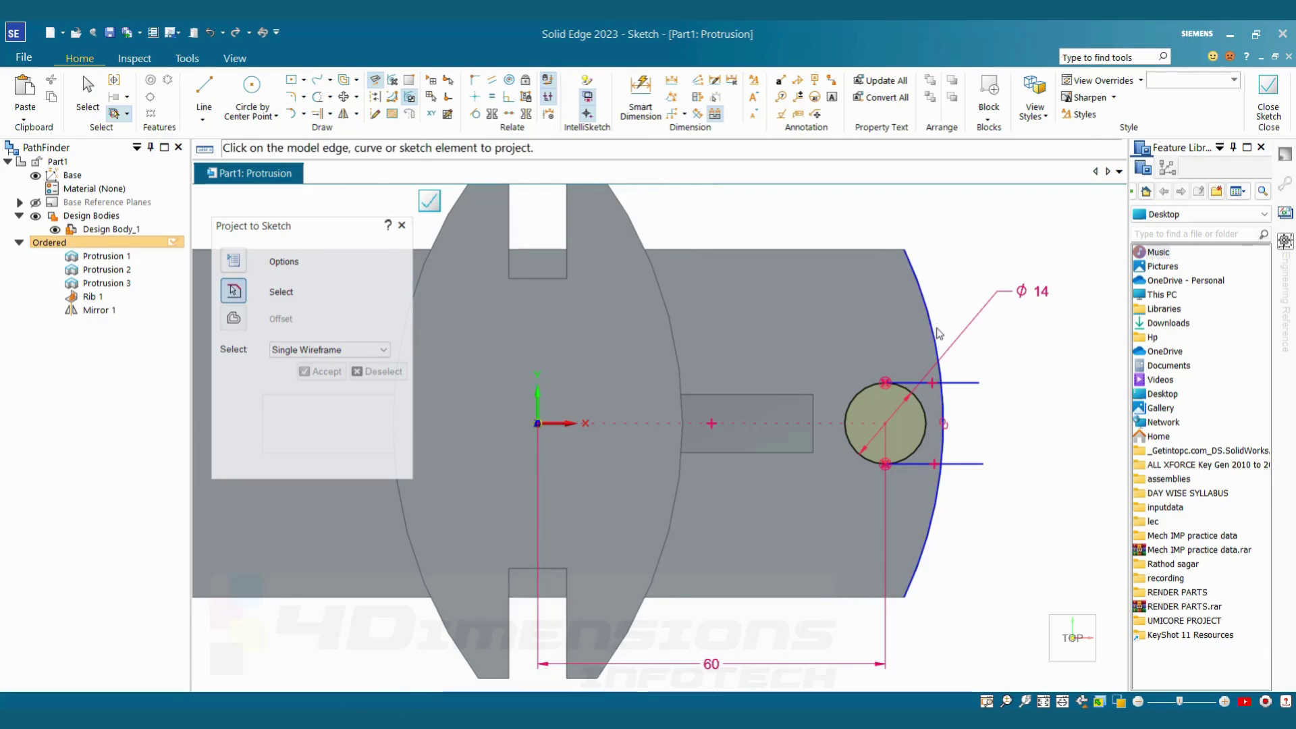
middle_click_drag(919, 260, 791, 266, "shift")
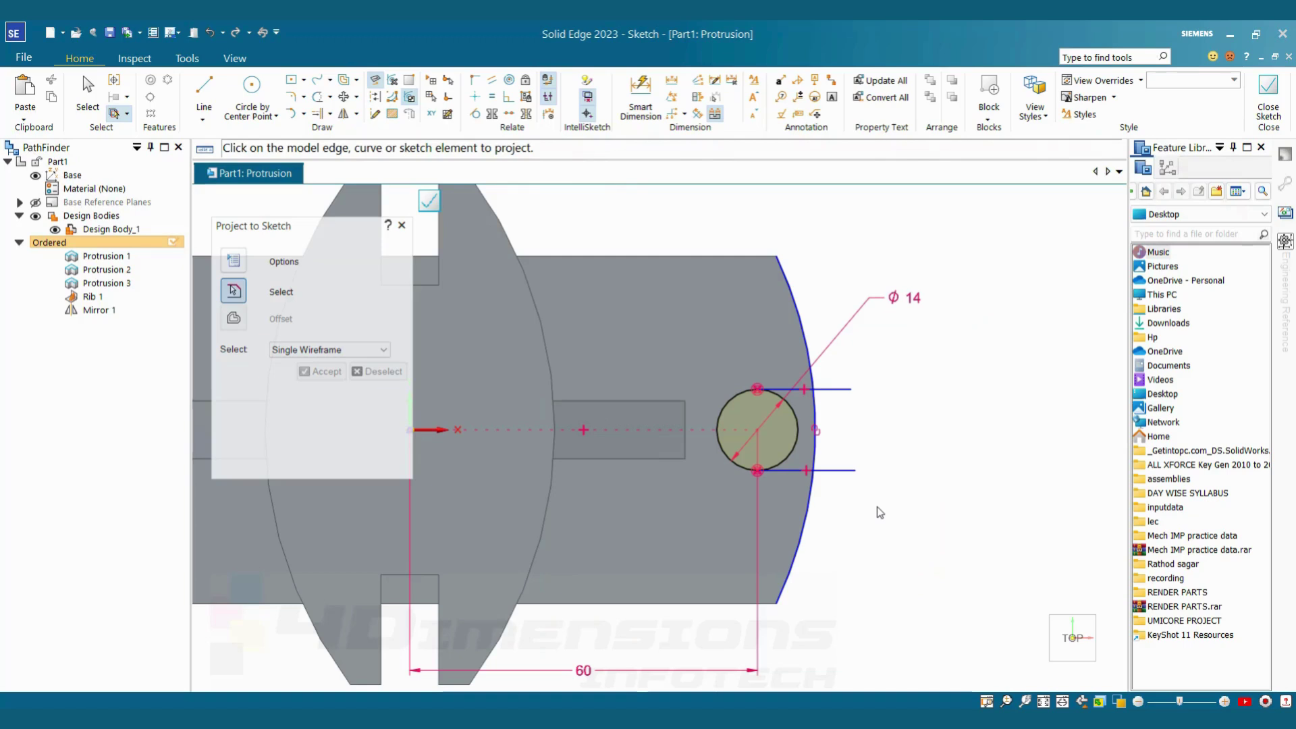
key("Escape")
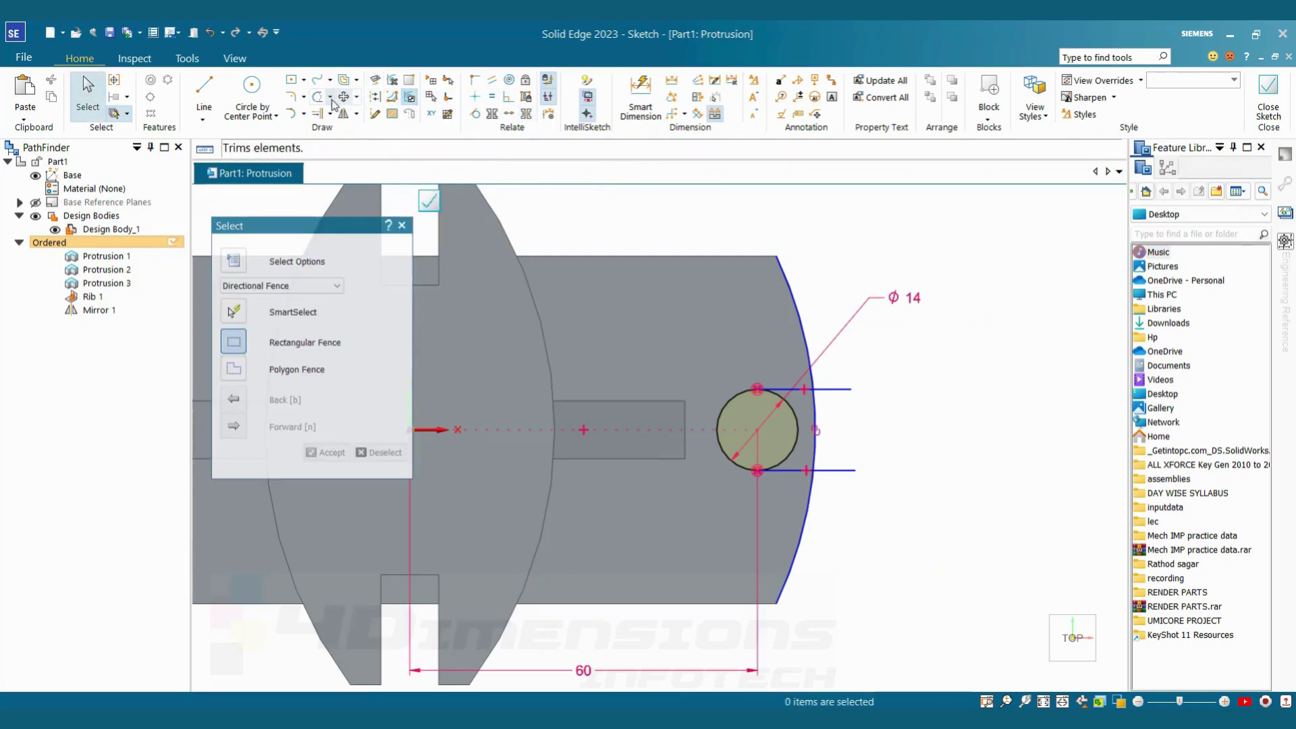
Trim the circle's inner half, the overhanging lines and the excess arc to leave a closed U-shaped slot profile.
left_click(317, 96)
left_click_drag(847, 294, 733, 325)
left_click_drag(848, 508, 749, 526)
mouse_move(845, 364)
left_mouse_down()
mouse_move(847, 450)
mouse_move(830, 504)
mouse_move(812, 497)
left_mouse_up()
scroll(813, 498, "up", 3)
left_click_drag(767, 342, 801, 396)
key("Escape")
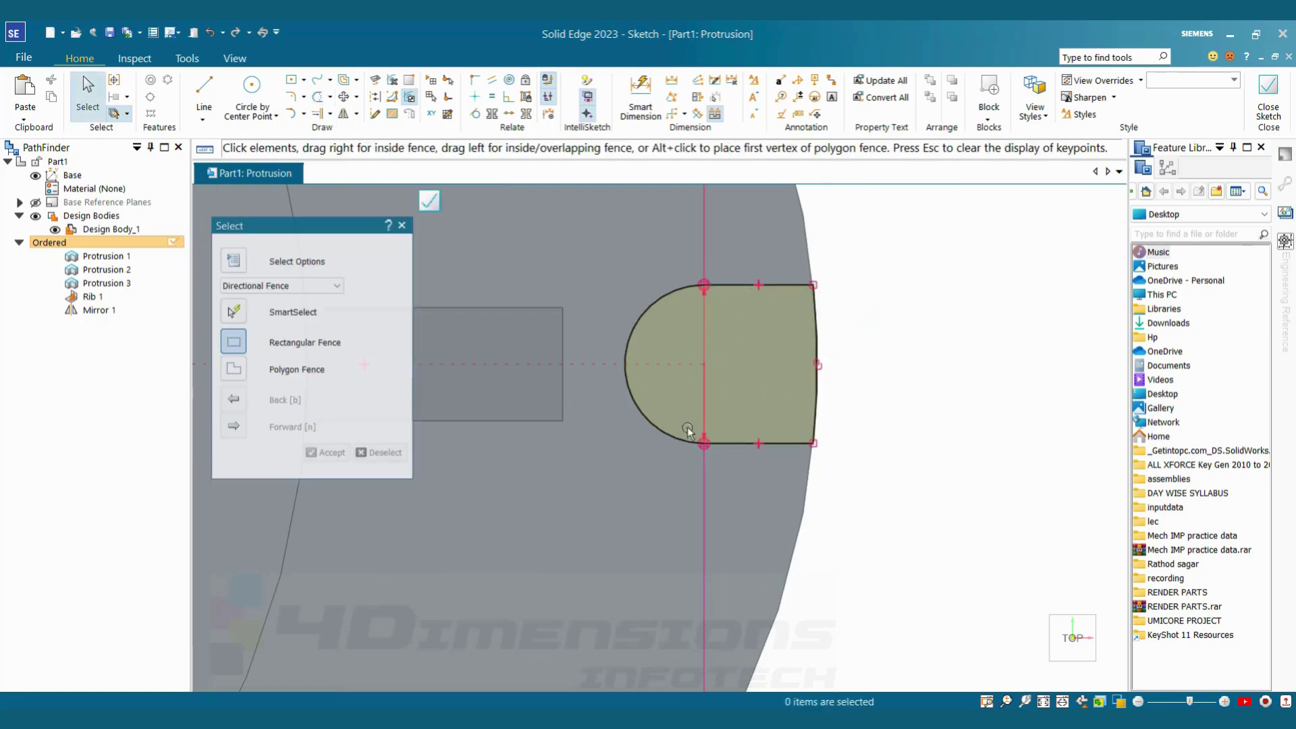
Close the slot sketch and cut the profile through the full thickness of the base.
middle_click_drag(831, 308, 696, 221)
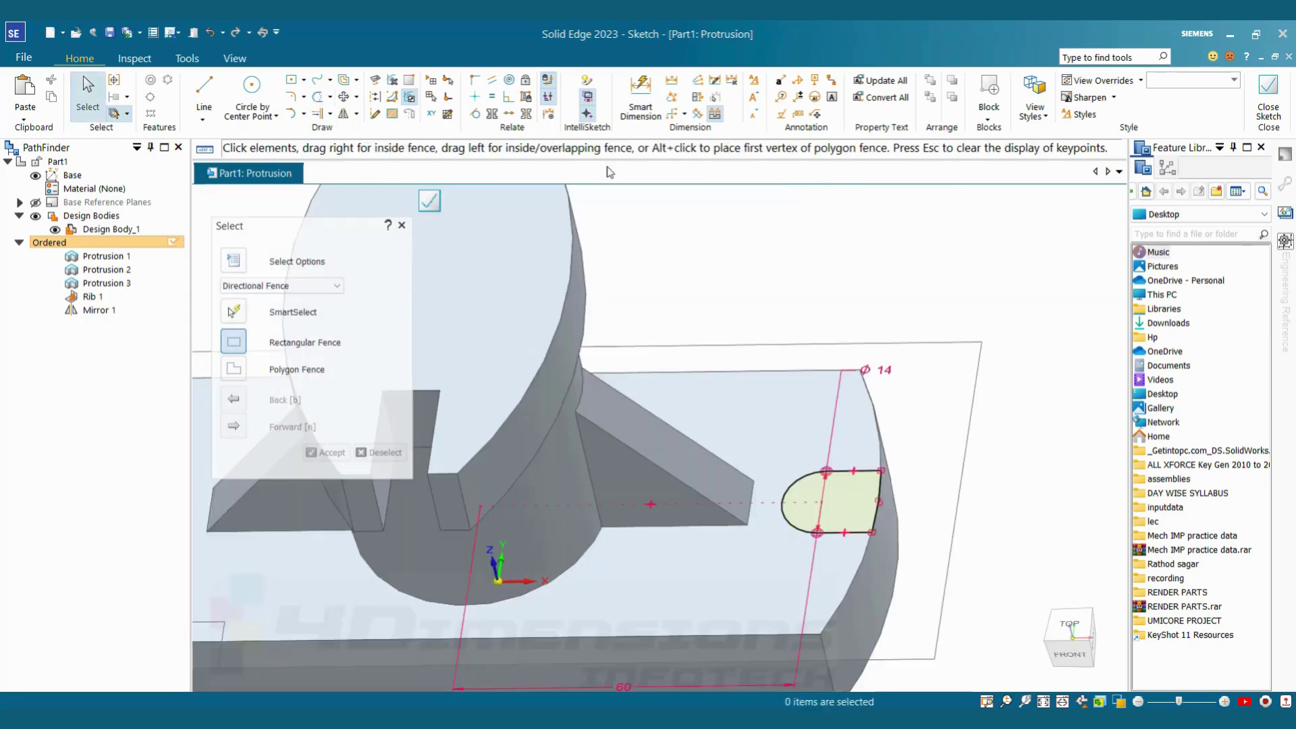
left_click(1267, 100)
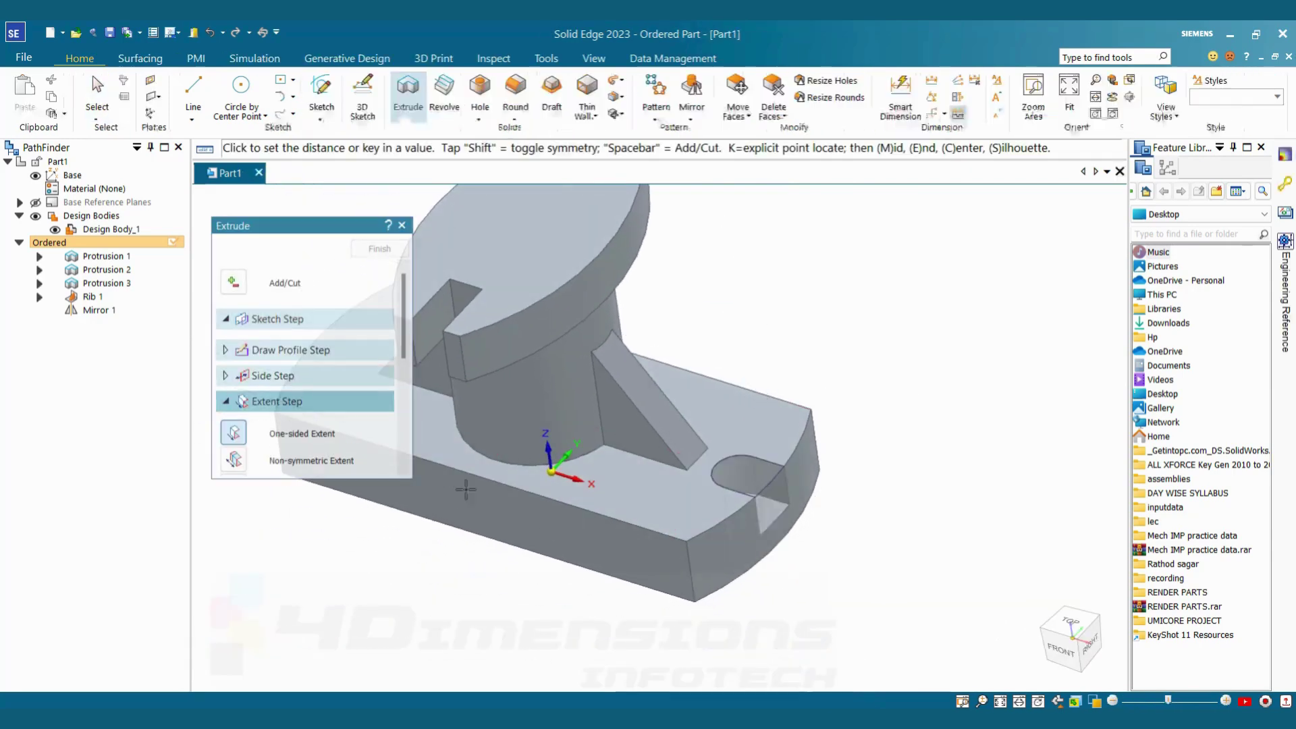
left_click(234, 461)
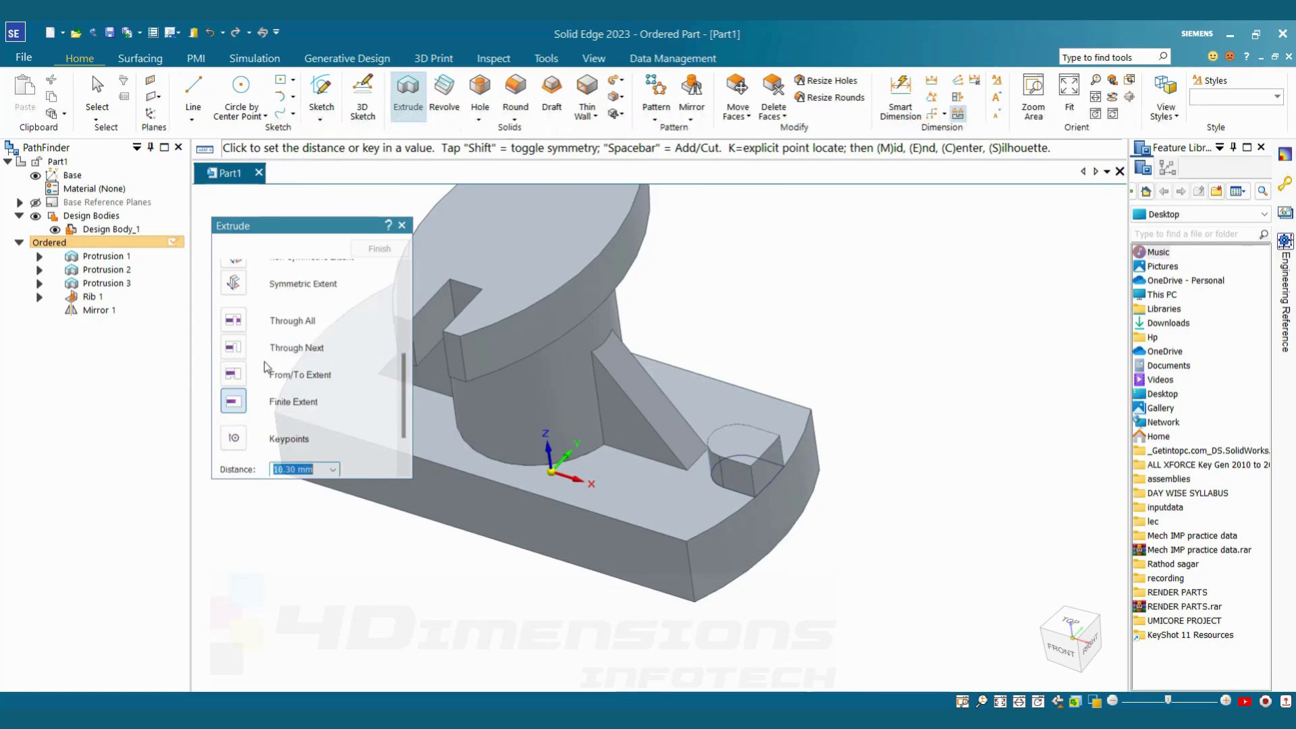
left_click(861, 535)
left_click(379, 249)
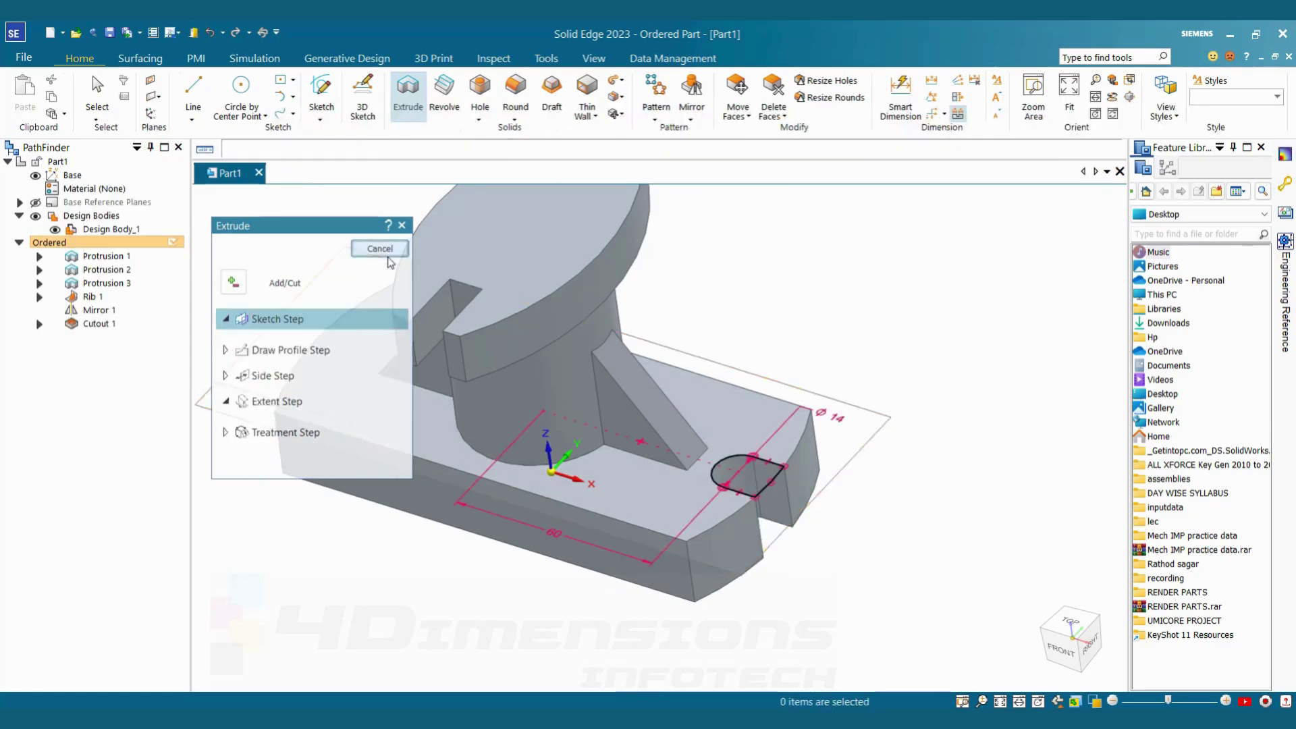
Mirror the slot cutout to the base's opposite end with Mirror Copy Feature about the vertical YZ reference plane.
scroll(862, 472, "down", 2)
mouse_move(810, 486)
middle_mouse_down()
mouse_move(801, 530)
mouse_move(799, 499)
middle_mouse_up()
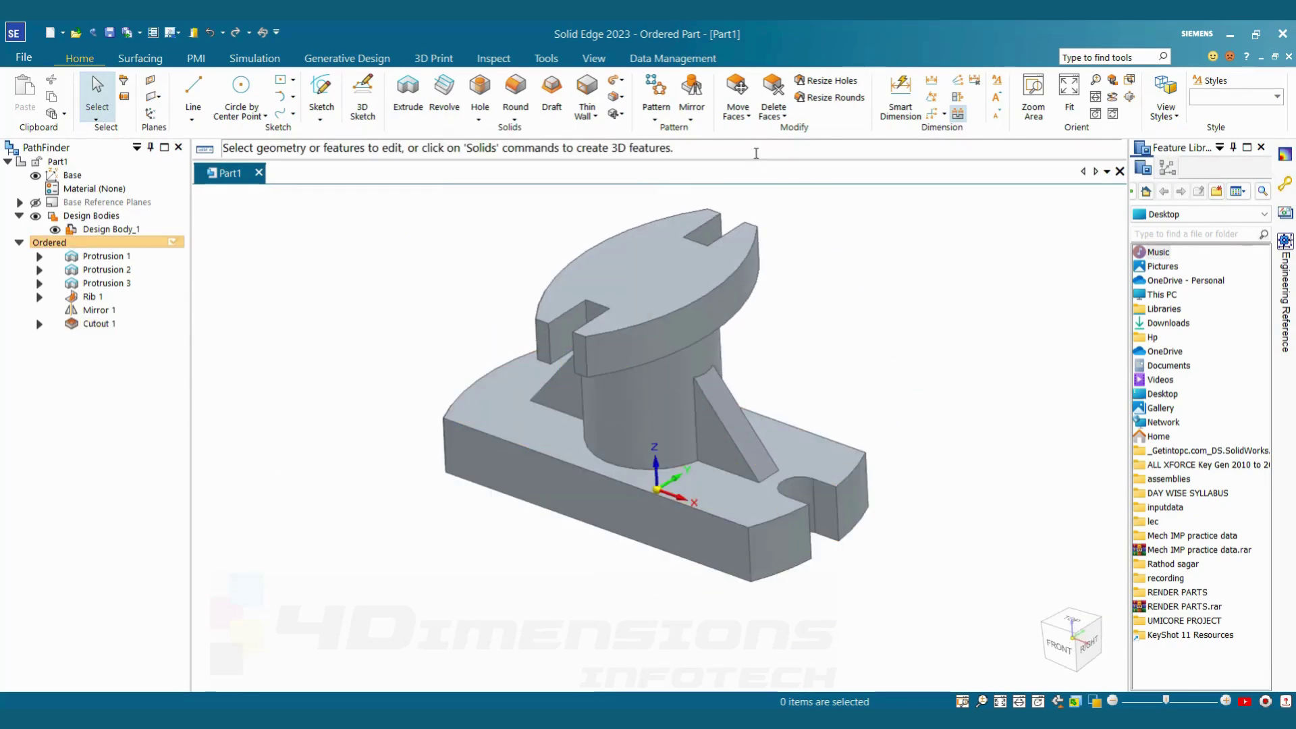
left_click(98, 328)
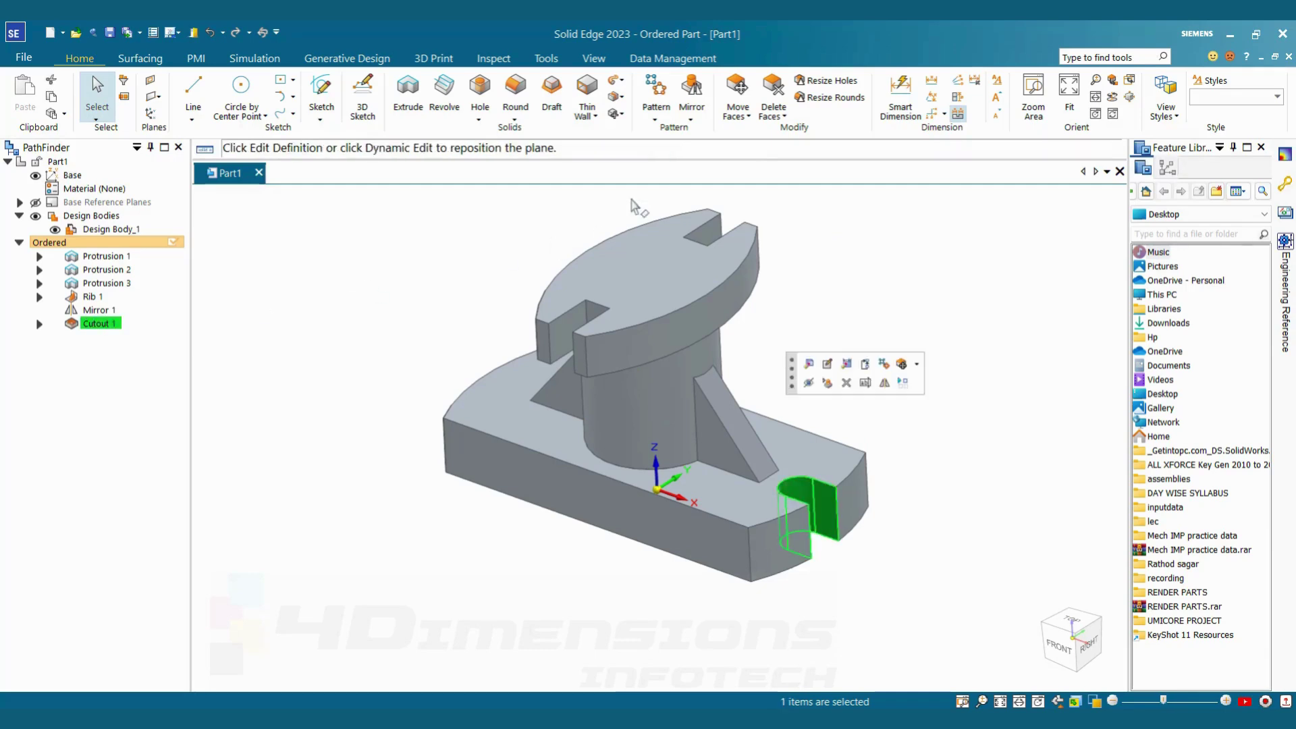
left_click(691, 119)
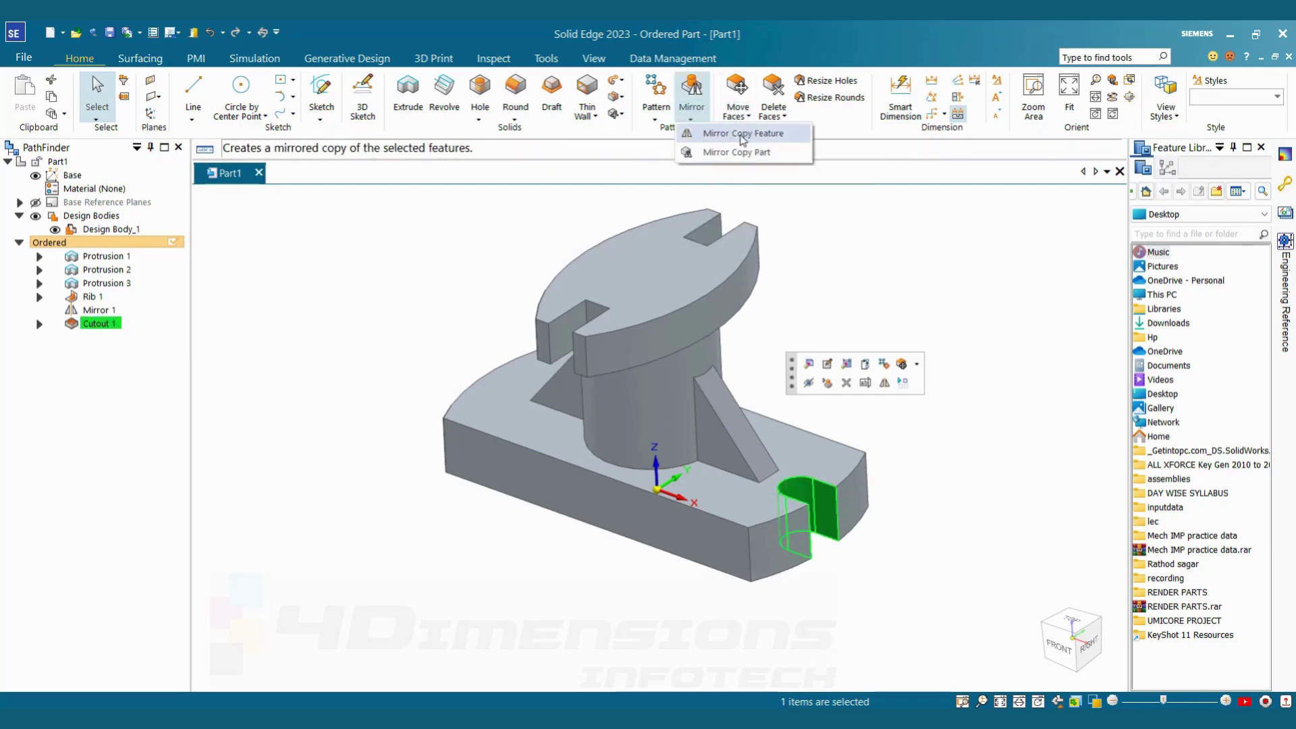
left_click(743, 133)
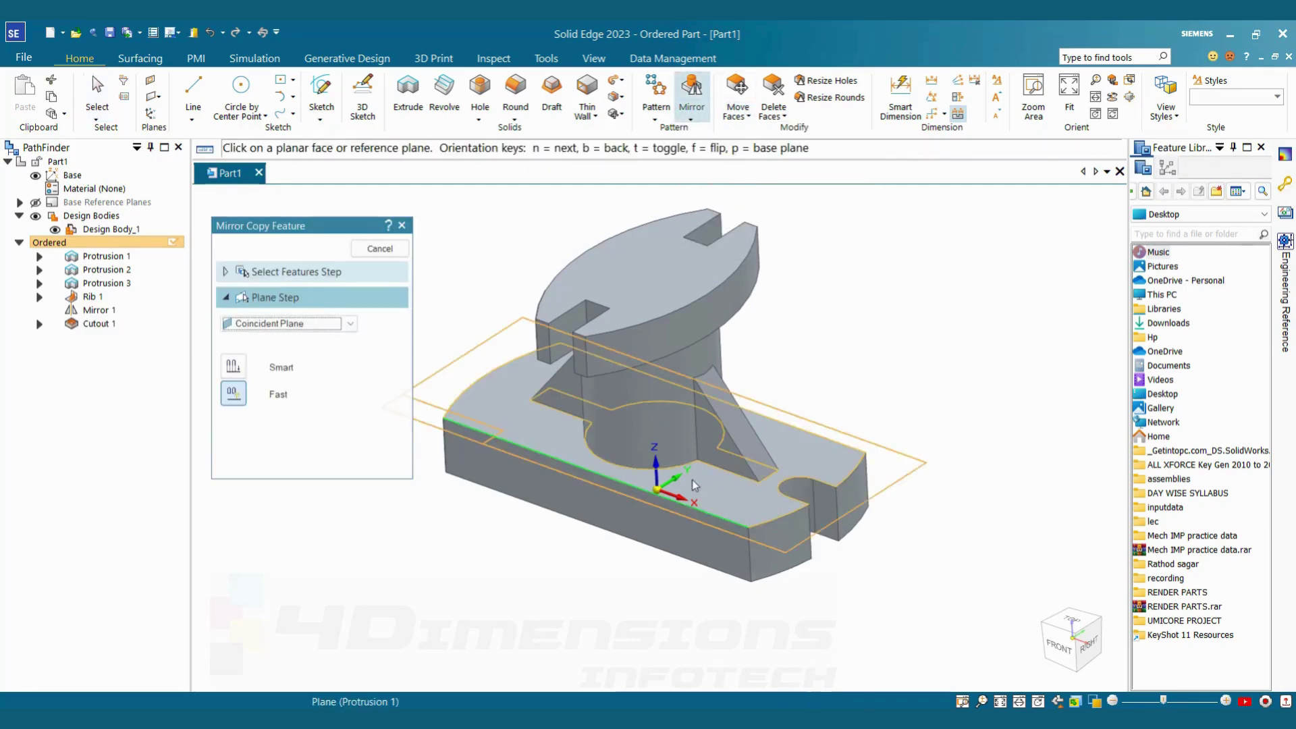
left_click(35, 201)
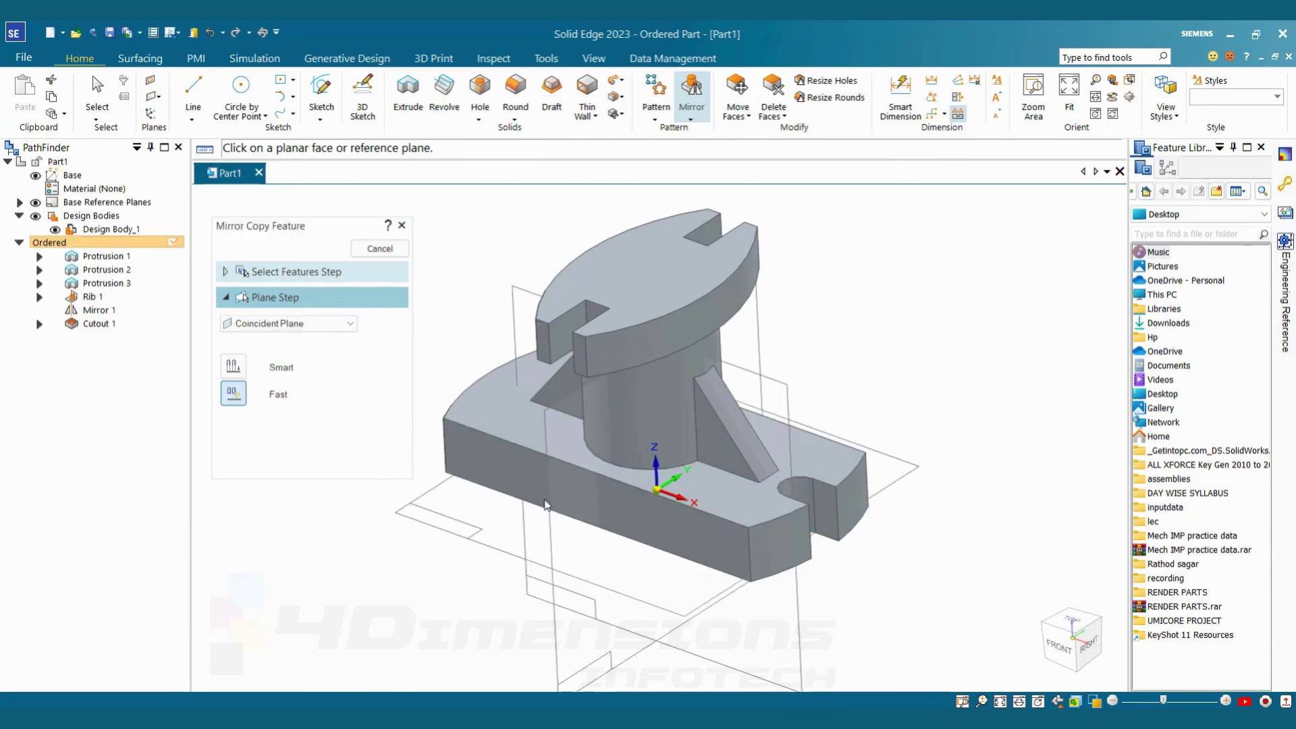
left_click(556, 531)
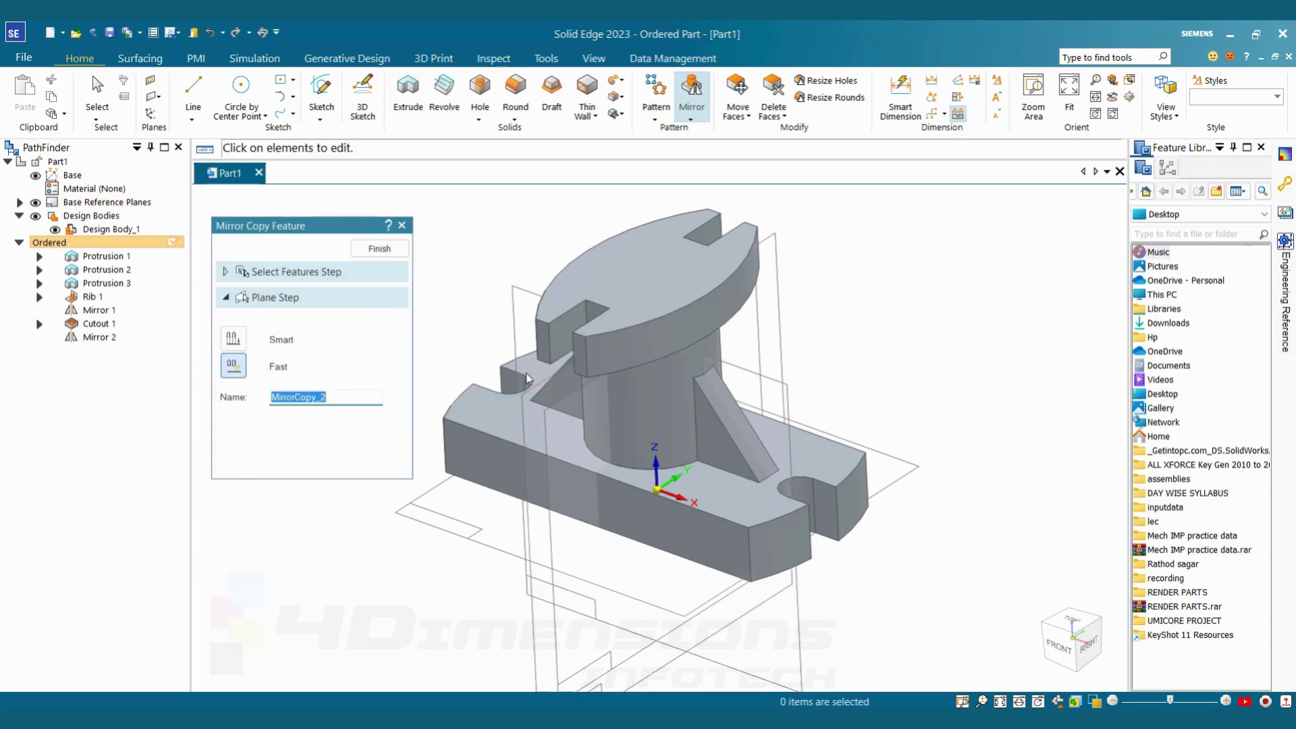
left_click(380, 249)
Check the central bore in the PART FOR SECTIONS drawing and start a Hole feature with the counterbore type.
key("alt+Tab")
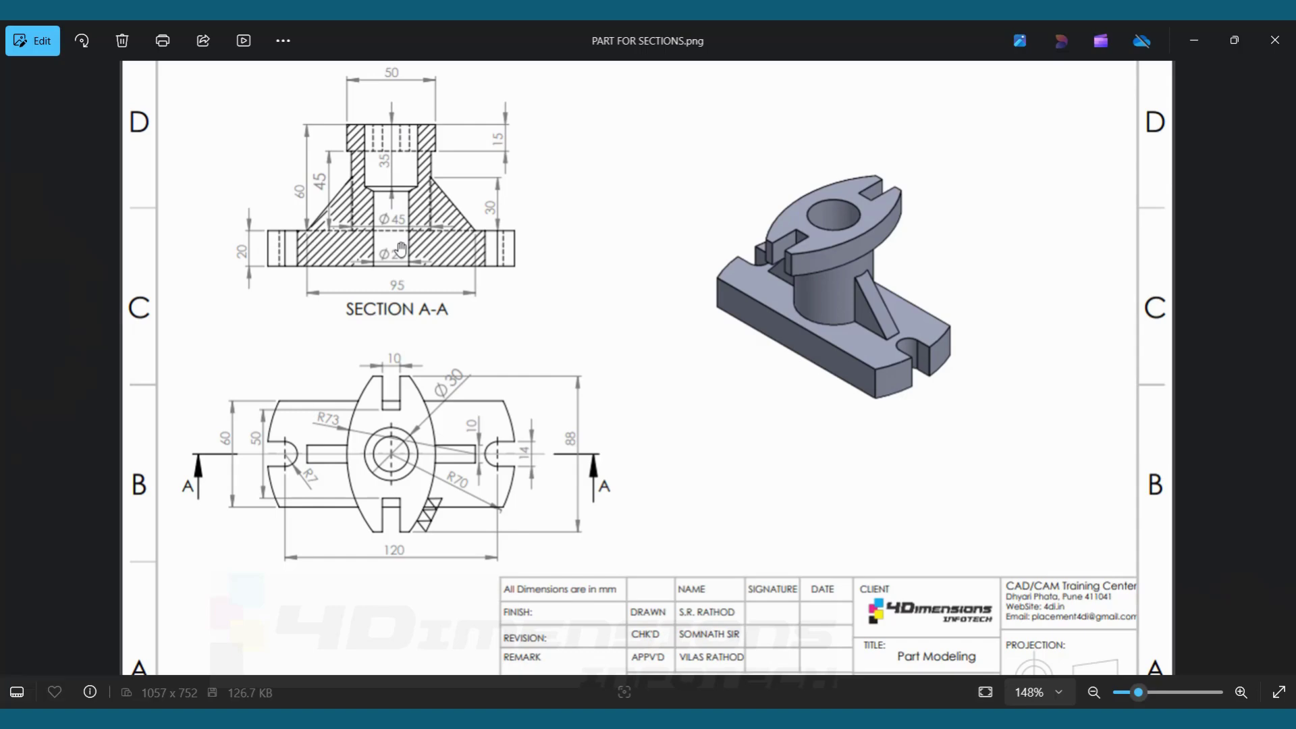
key("alt+Tab")
mouse_move(635, 338)
middle_mouse_down()
mouse_move(759, 349)
mouse_move(815, 325)
middle_mouse_up()
scroll(742, 452, "up", 5)
scroll(653, 440, "down", 3)
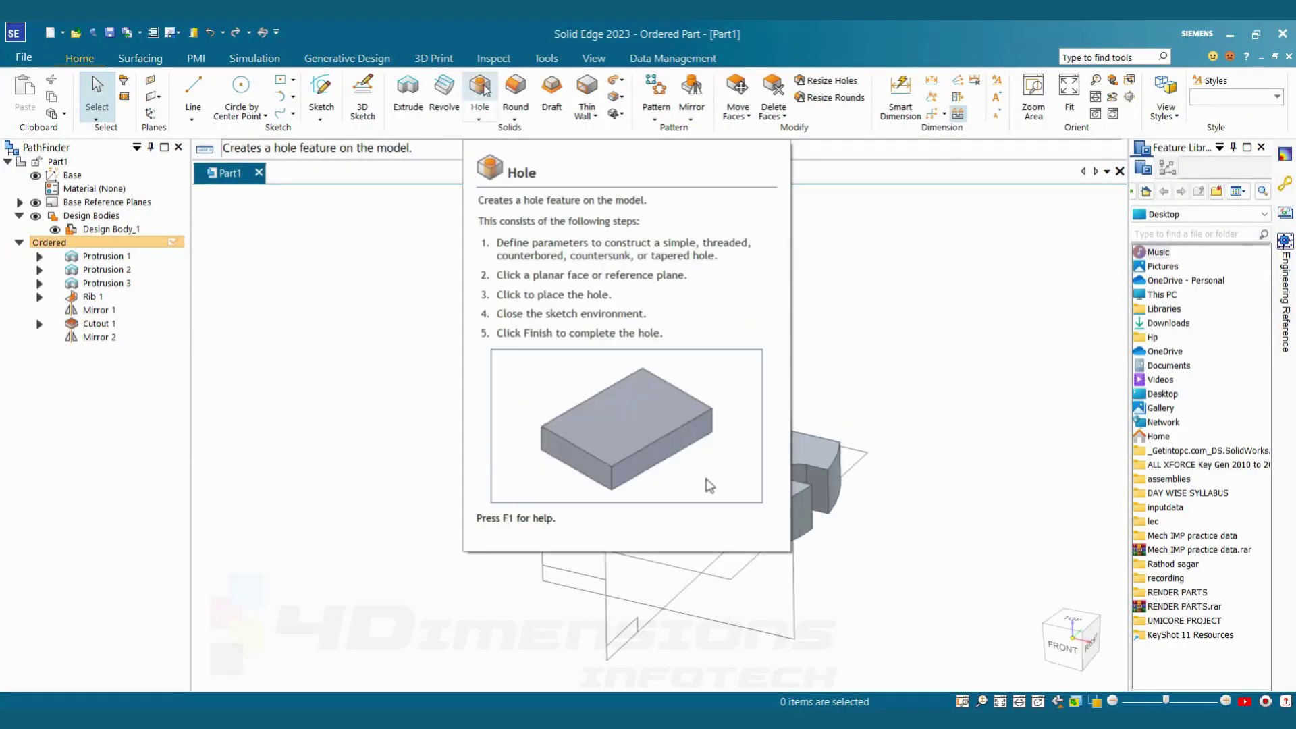
left_click(480, 87)
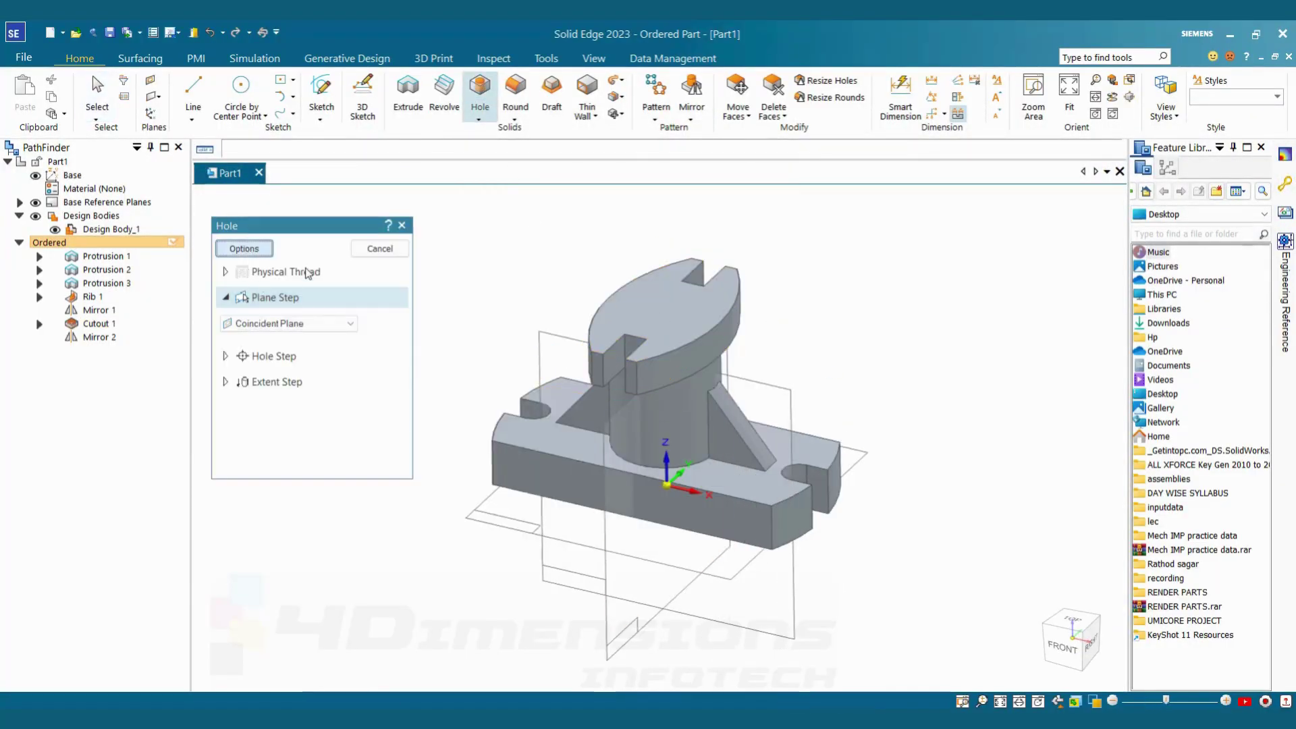
left_click(244, 248)
left_click(509, 150)
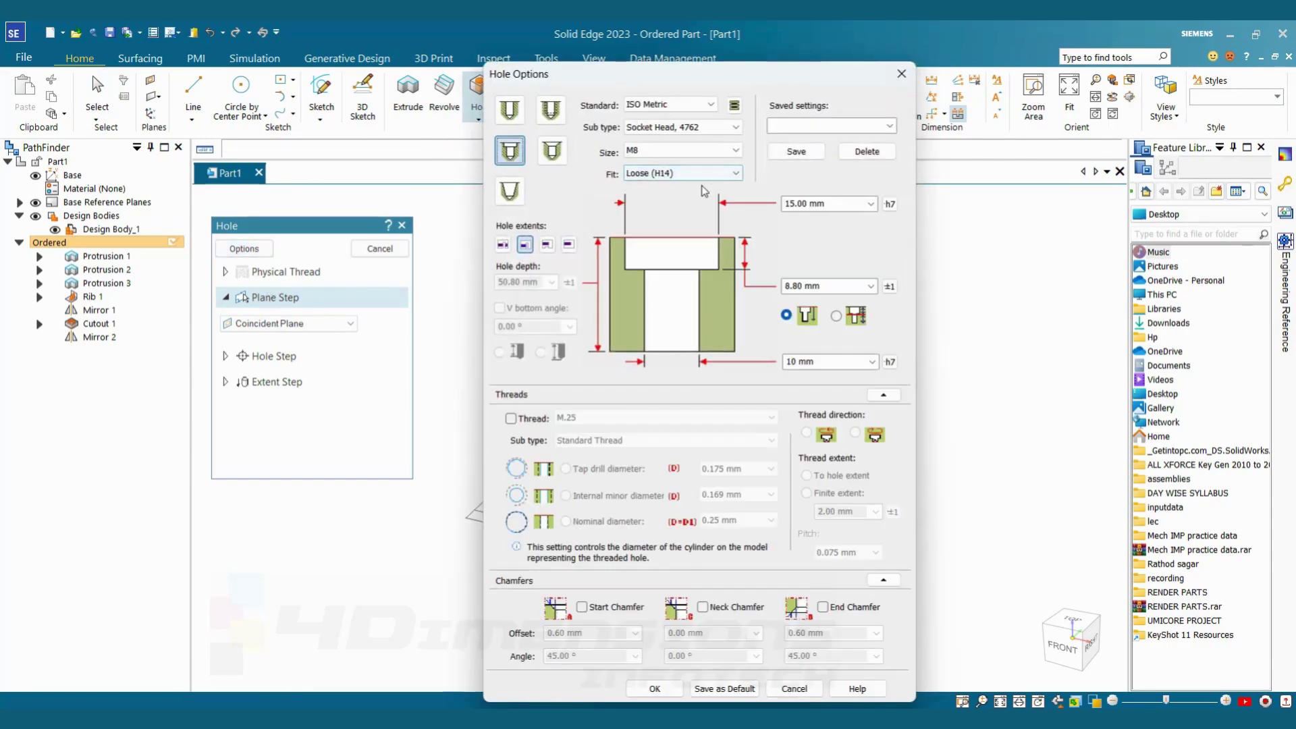
Check the bore in the PART FOR SECTIONS drawing and set the counterbored hole to size M20 with the Close (H12) fit.
key("alt+Tab")
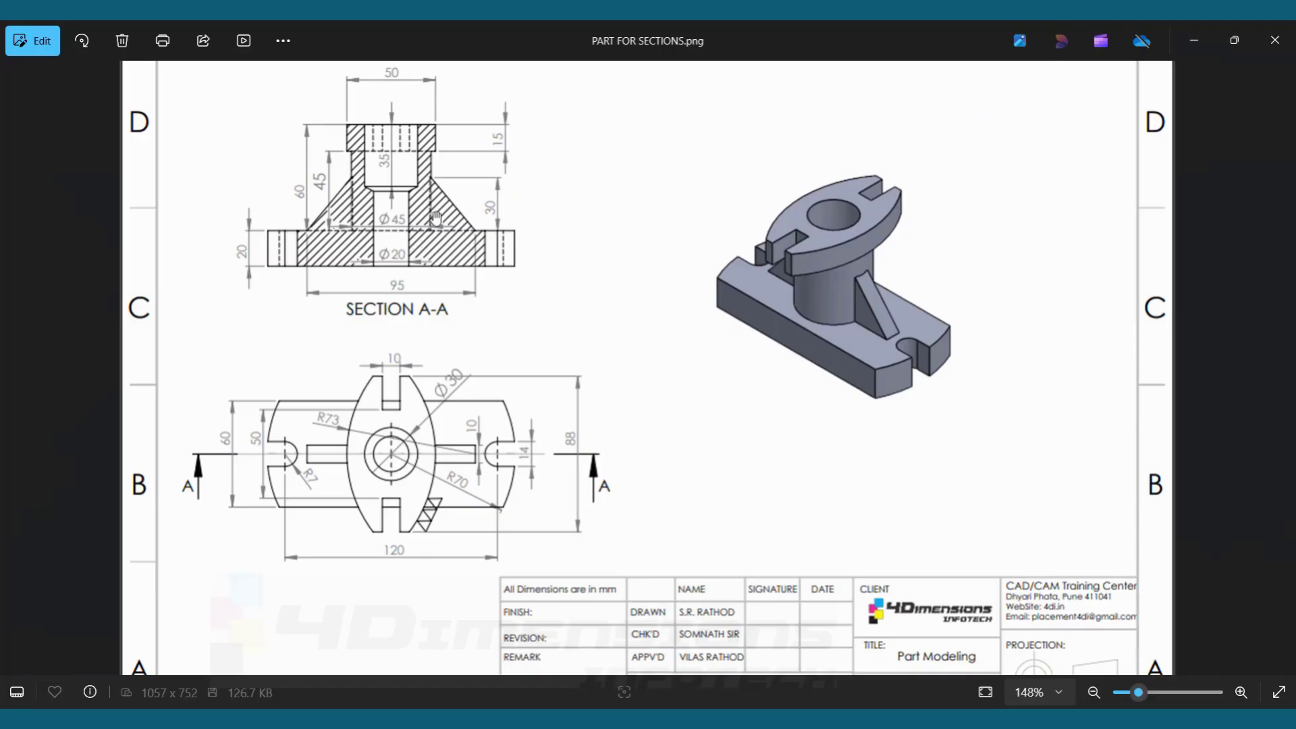
key("alt+Tab")
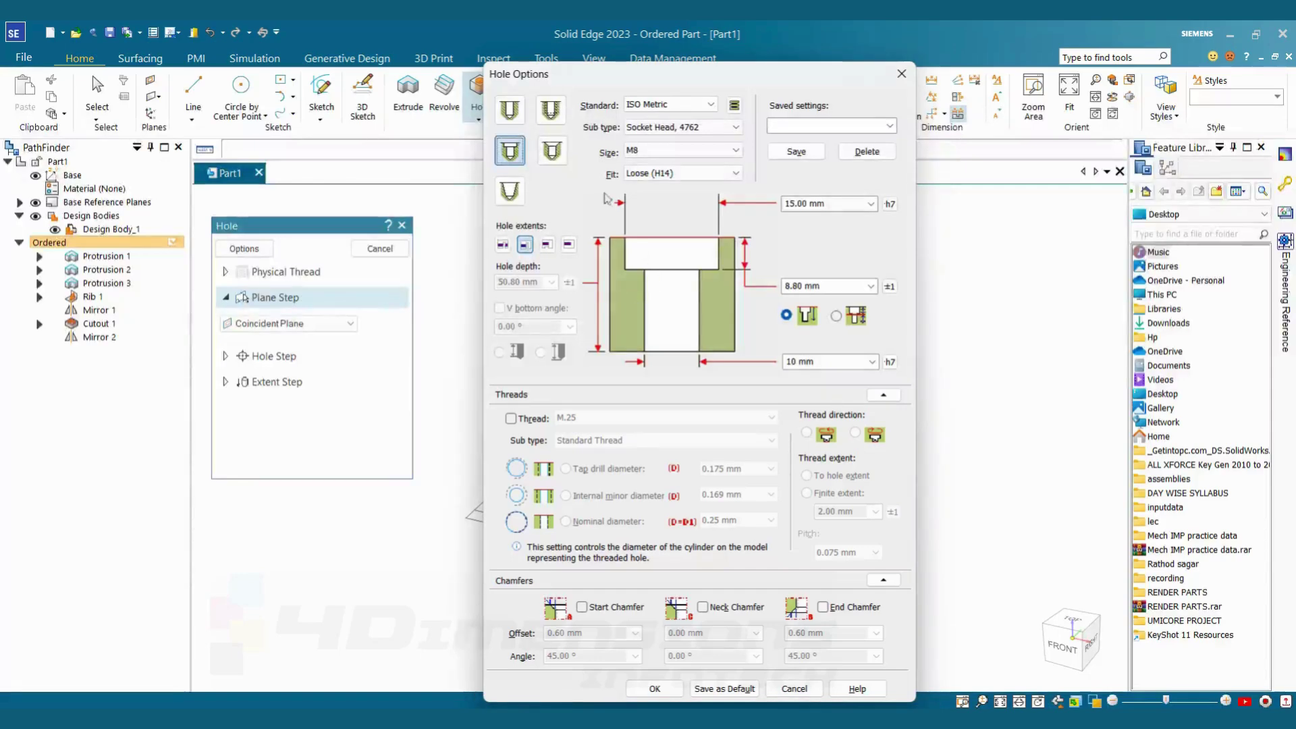
left_click(678, 150)
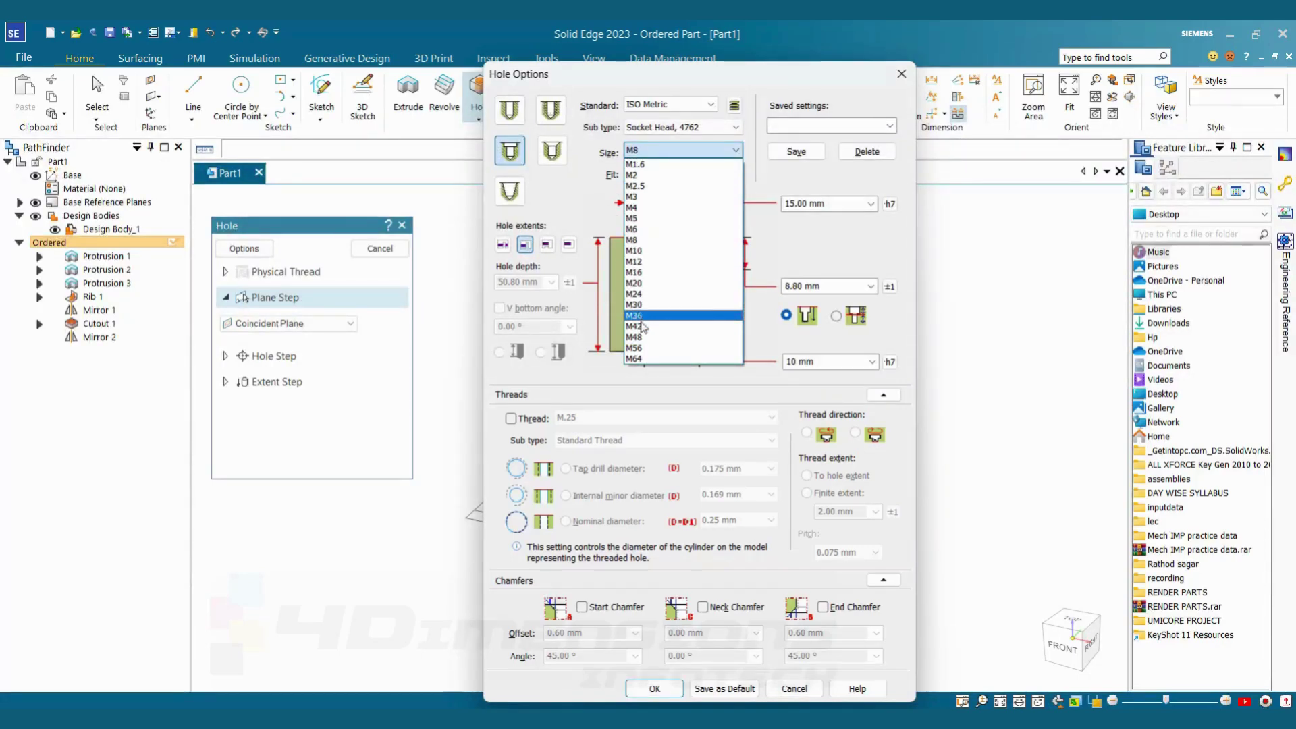
left_click(651, 293)
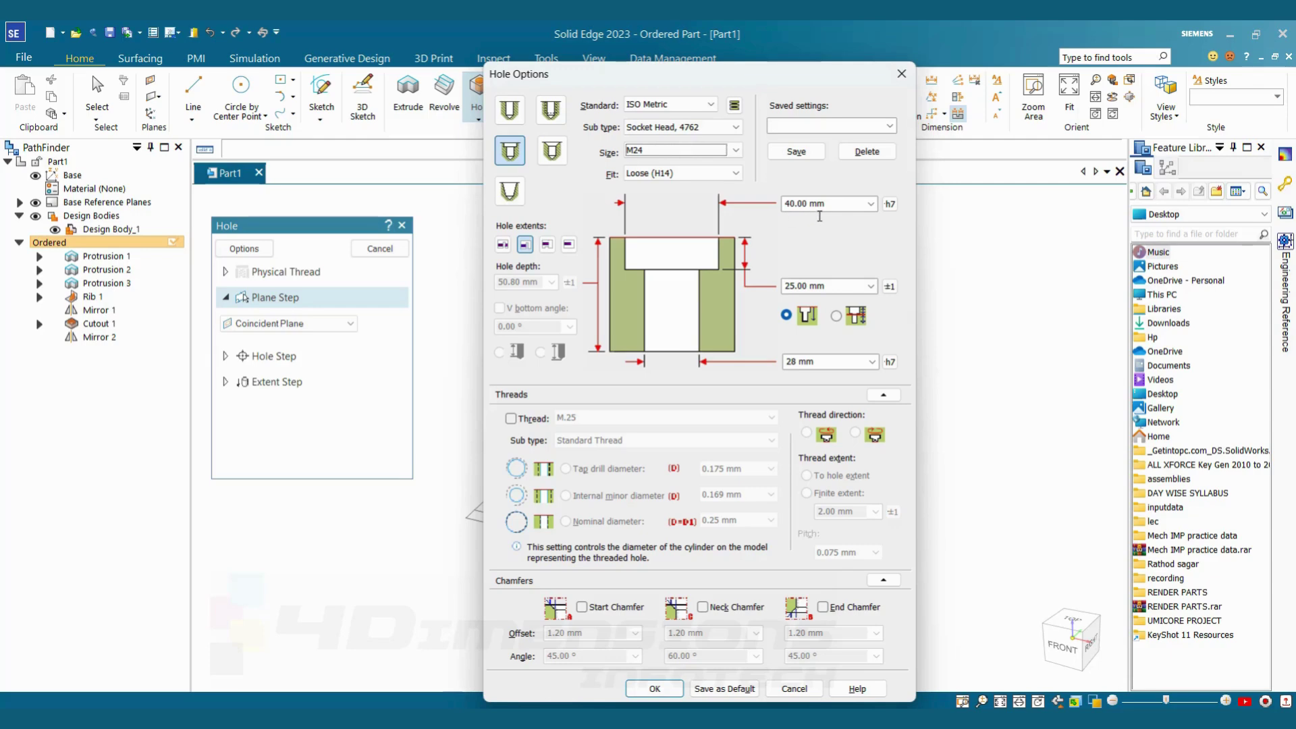
left_click(722, 176)
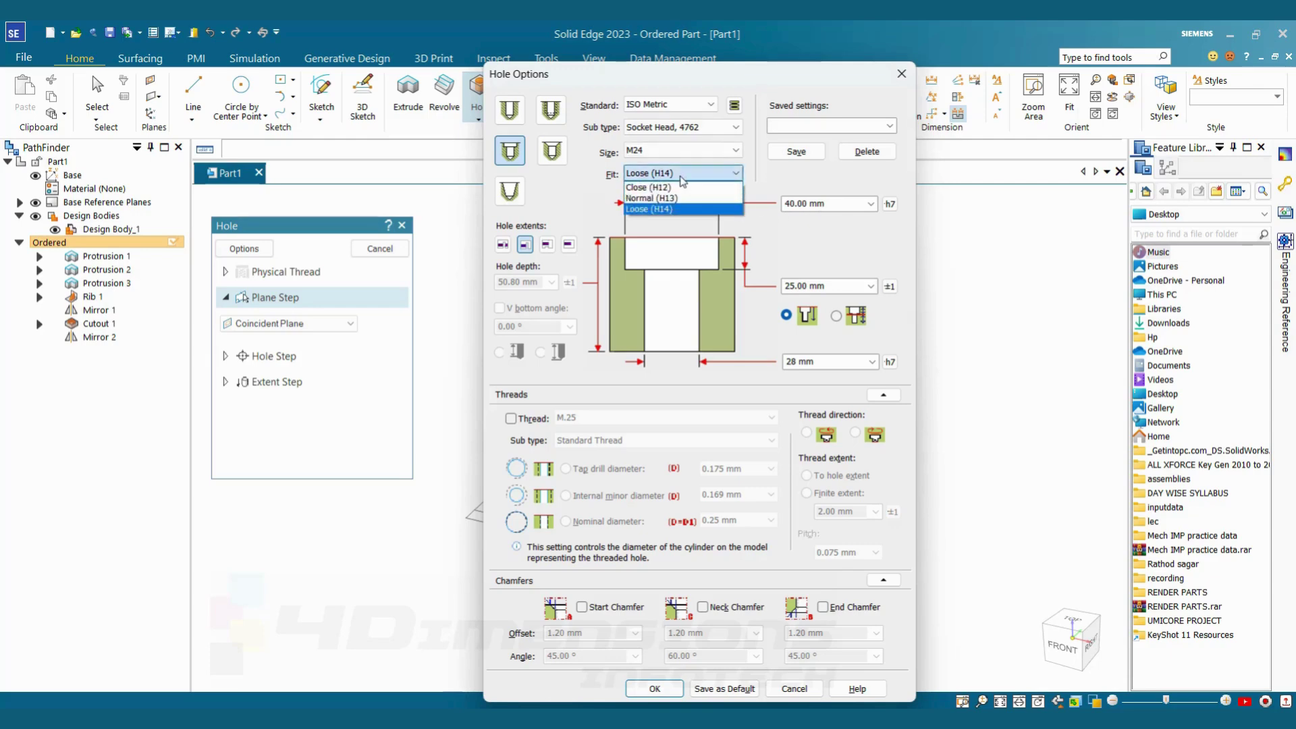
left_click(681, 187)
left_click(675, 151)
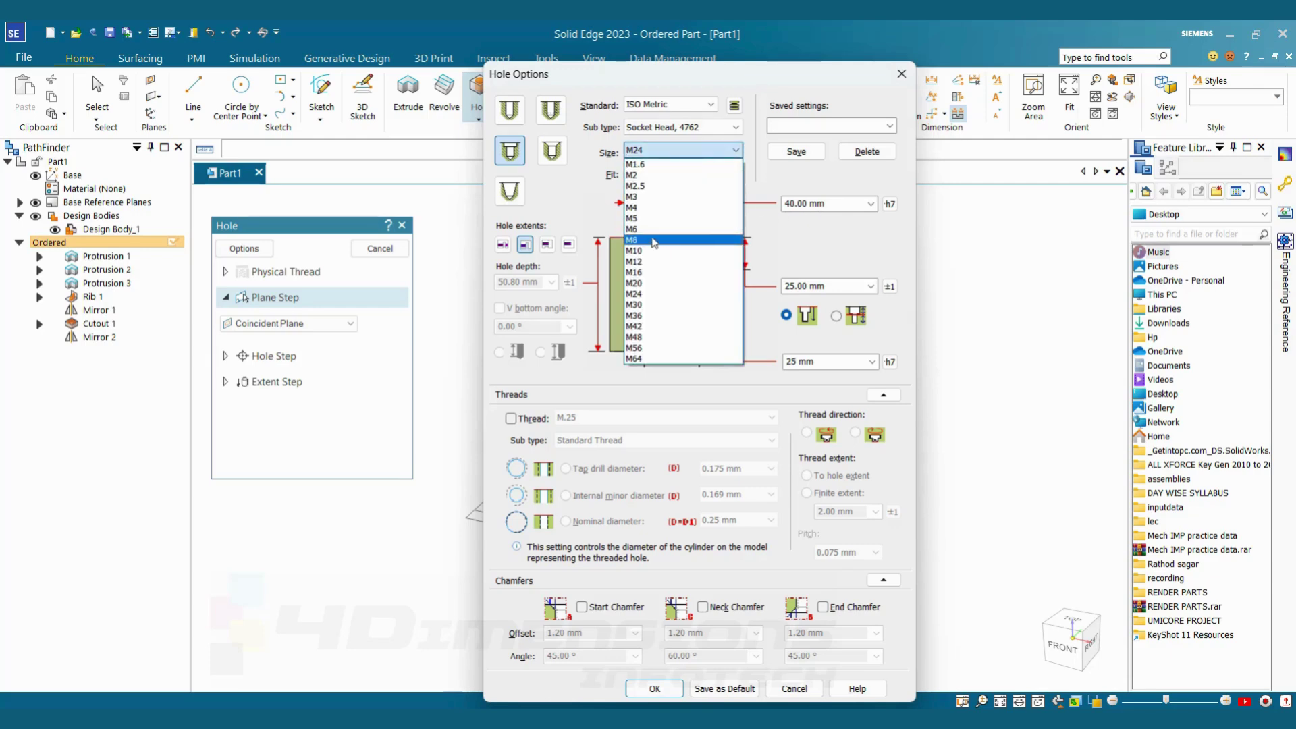
left_click(654, 284)
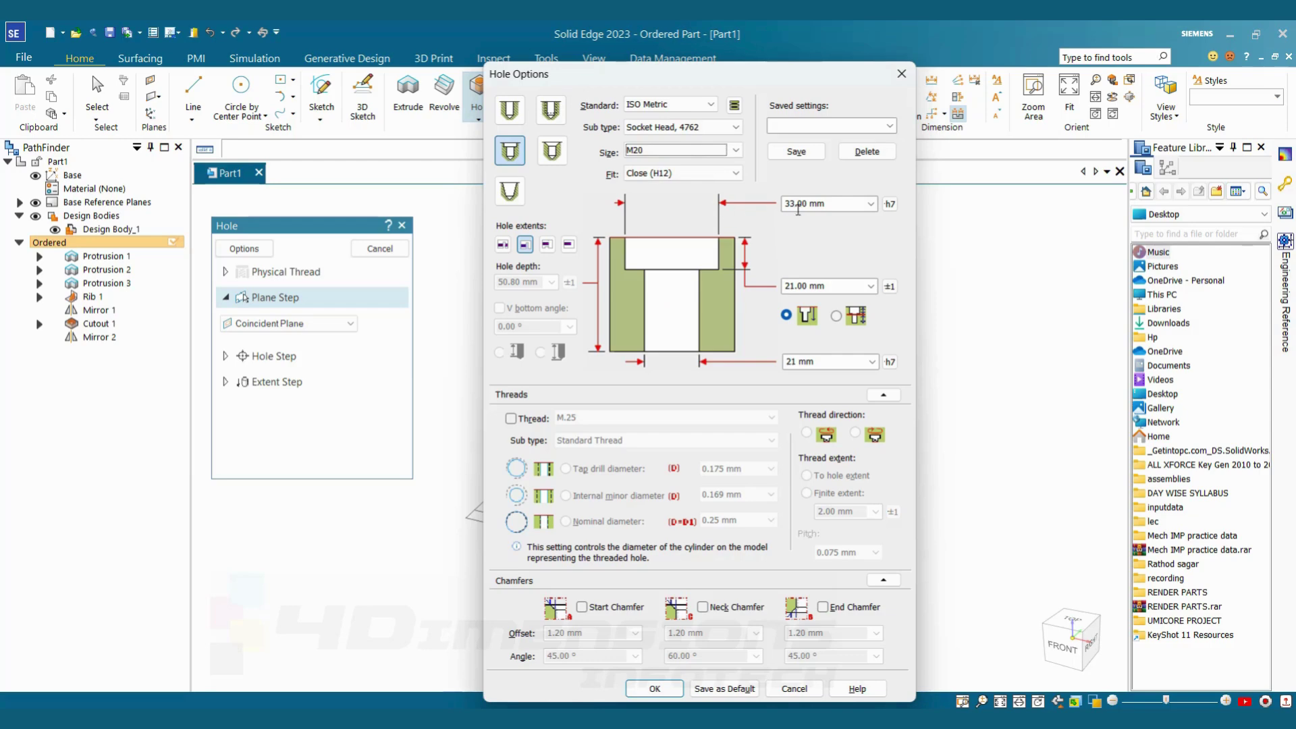
Set the counterbore diameter to 30 mm and its depth to 35 mm, checking the depth in the drawing.
left_click(830, 206)
type("30")
key("Tab")
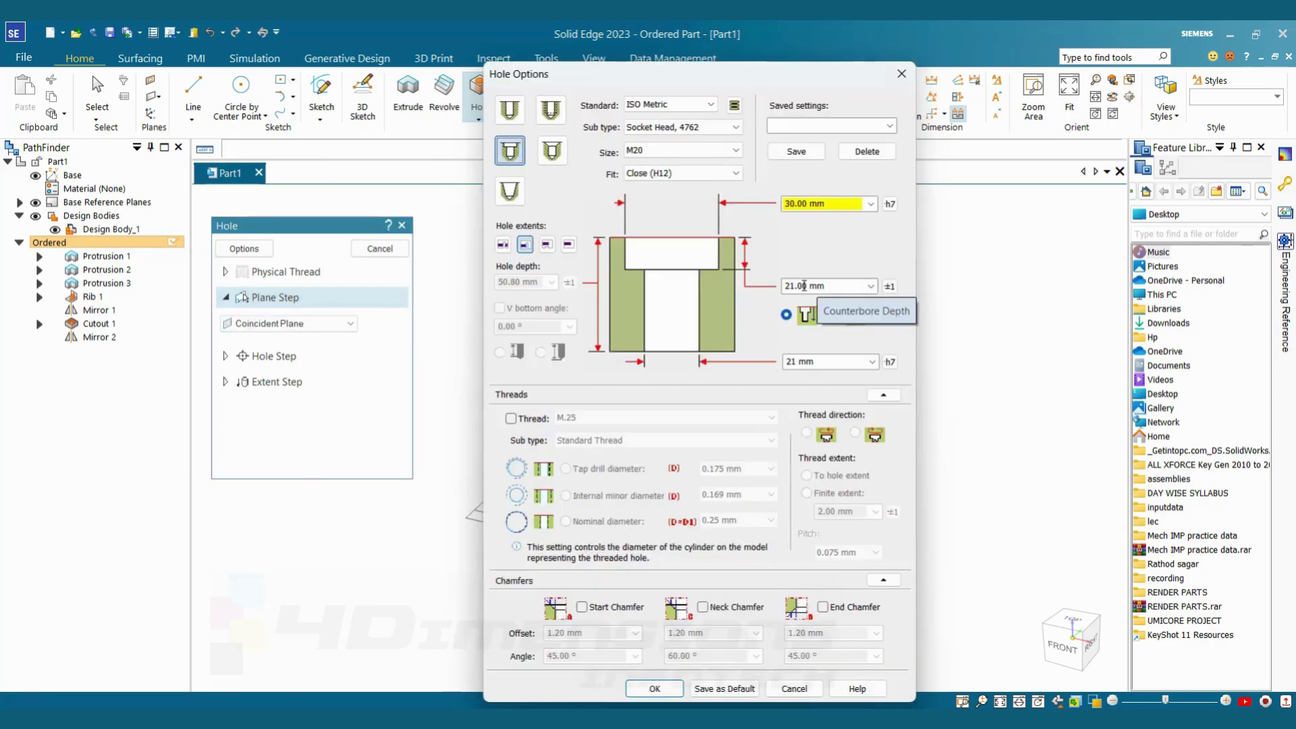
key("alt+Tab")
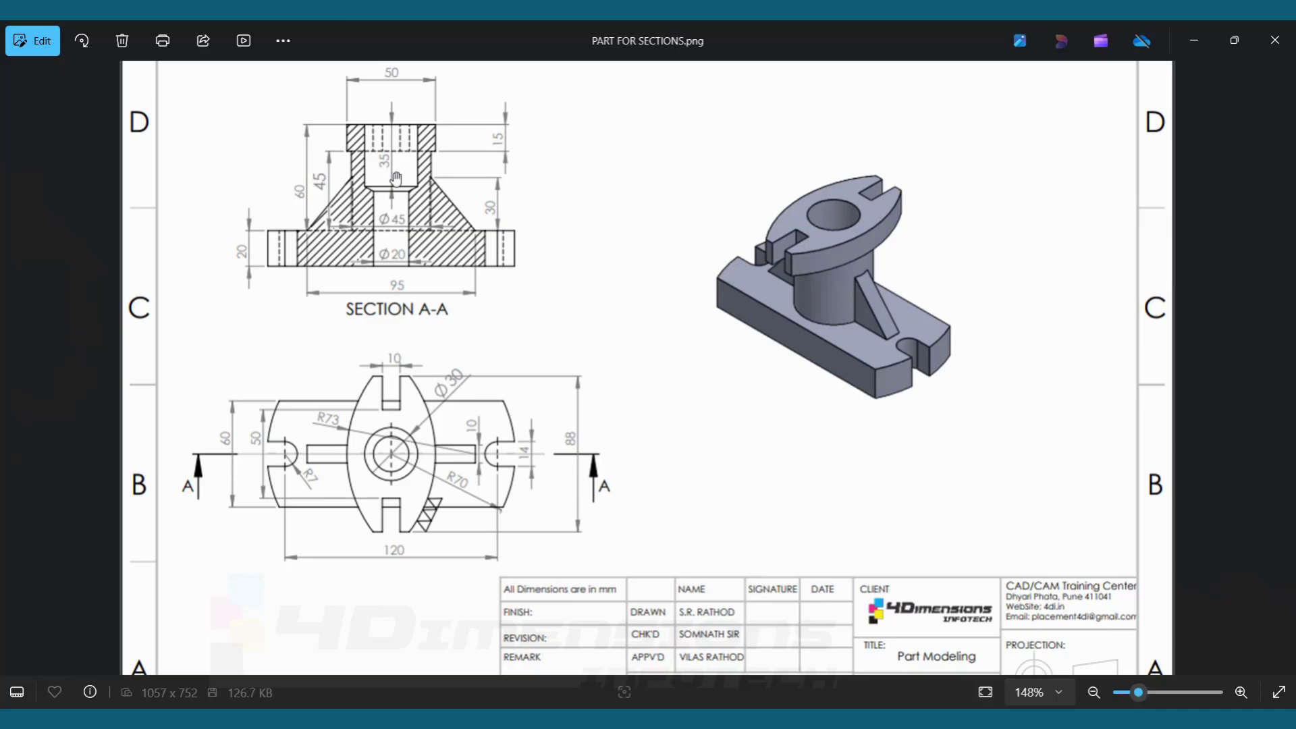
key("alt+Tab")
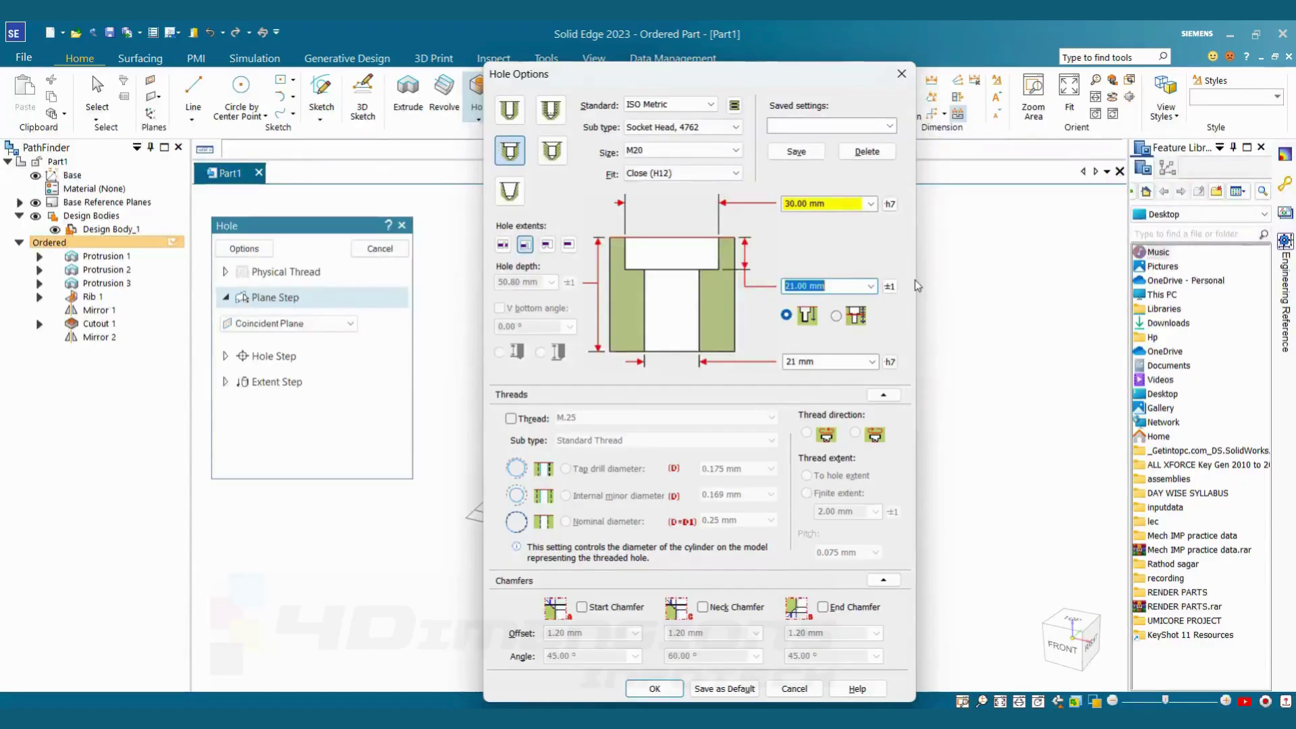
type("35")
Set the hole diameter to 20 mm from the drawing and accept the hole options.
key("alt+Tab")
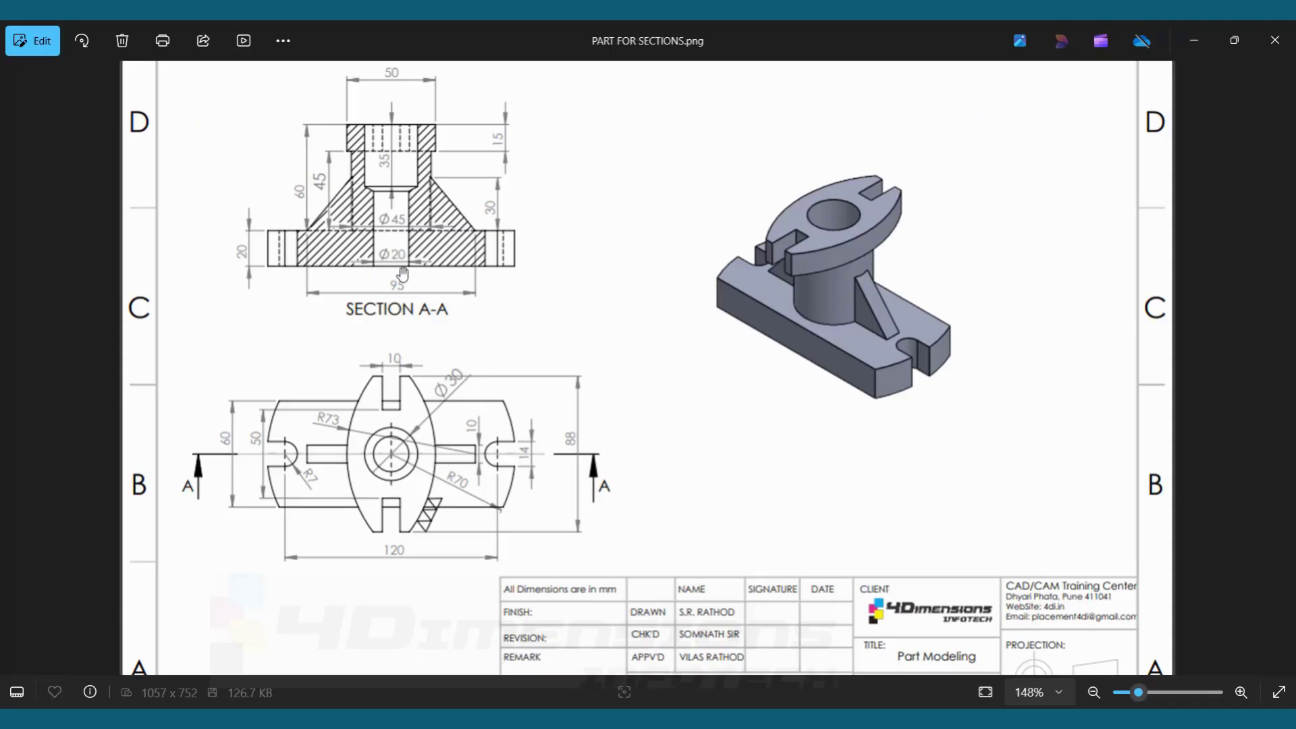
key("alt+Tab")
left_click(819, 362)
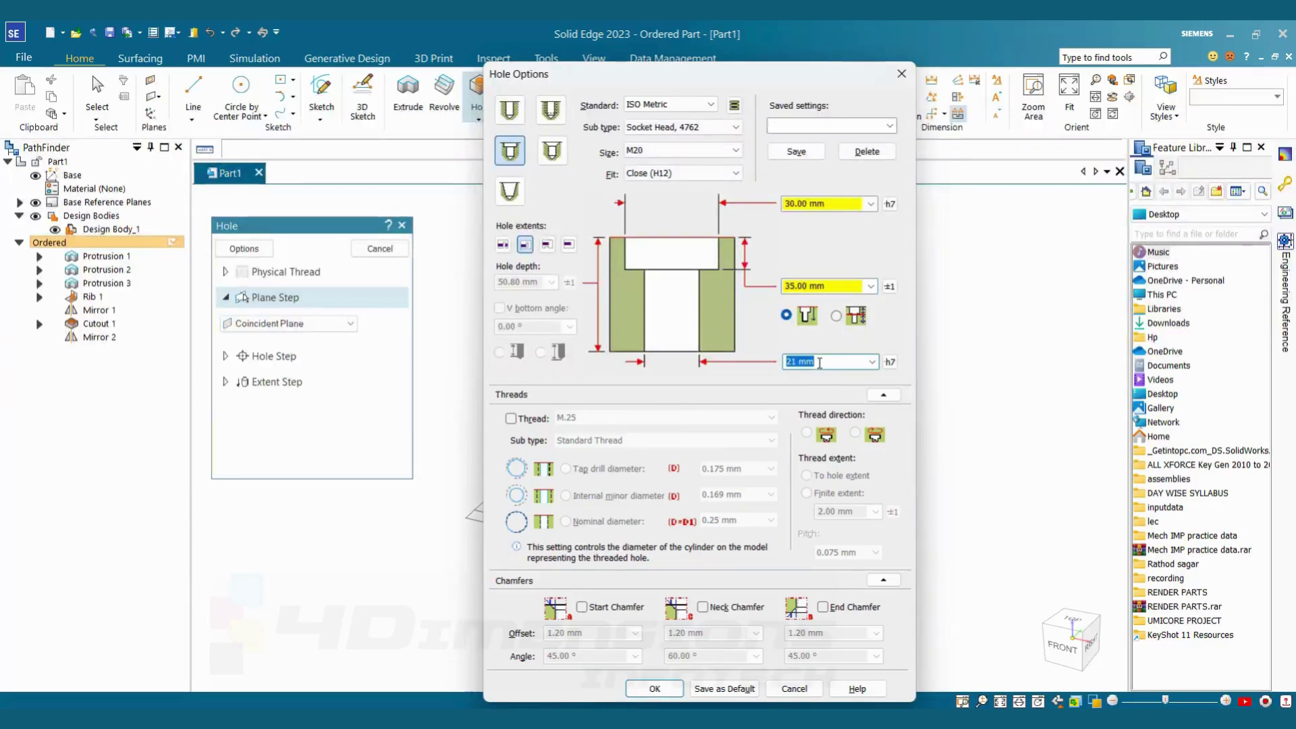
type("2")
key("alt+Tab")
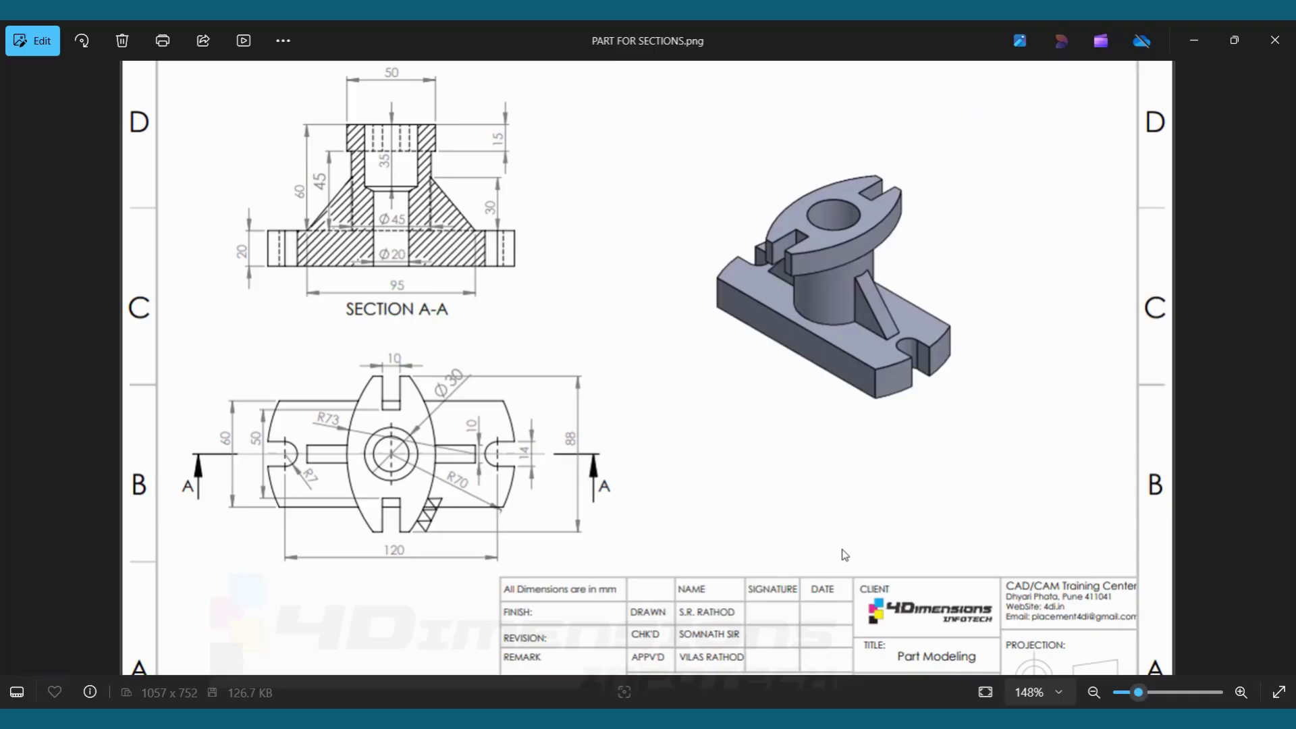
key("alt+Tab")
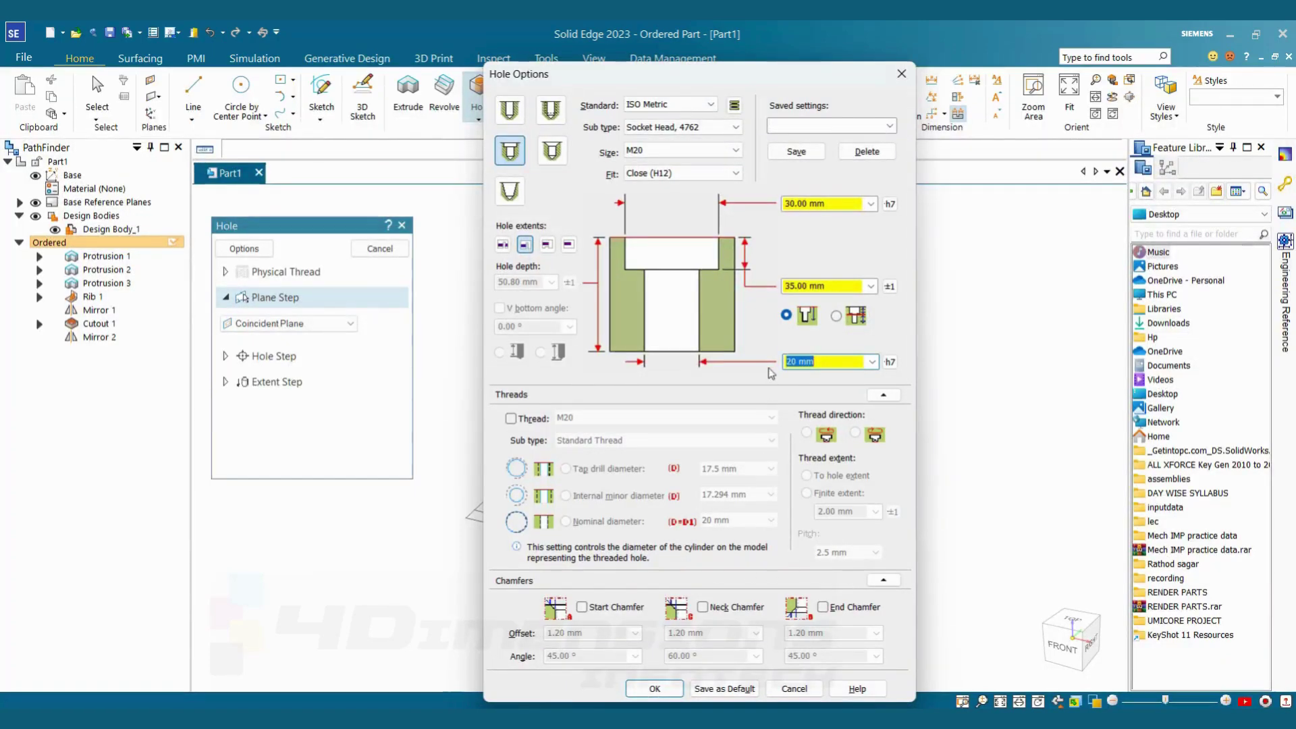
left_click(653, 687)
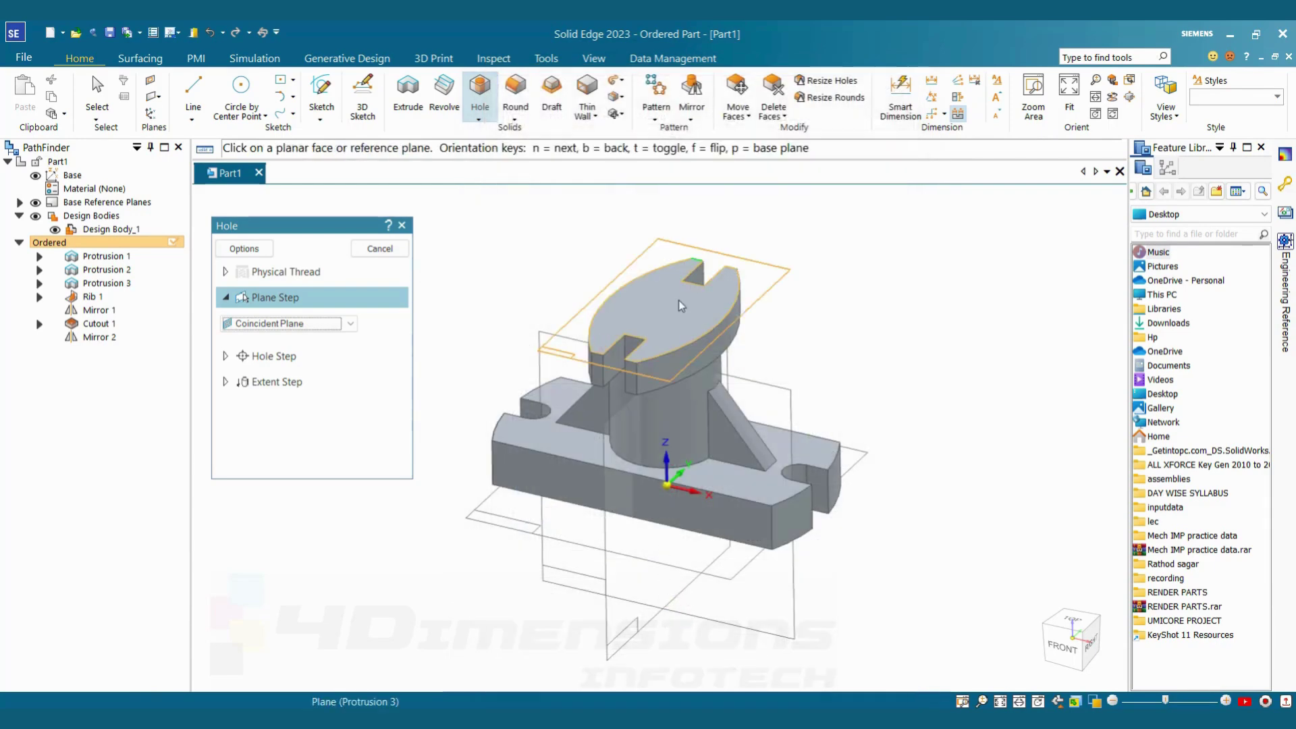
Place the counterbored hole at the origin on the upper flange's top face, finish it and inspect it from above and below.
left_click(678, 300)
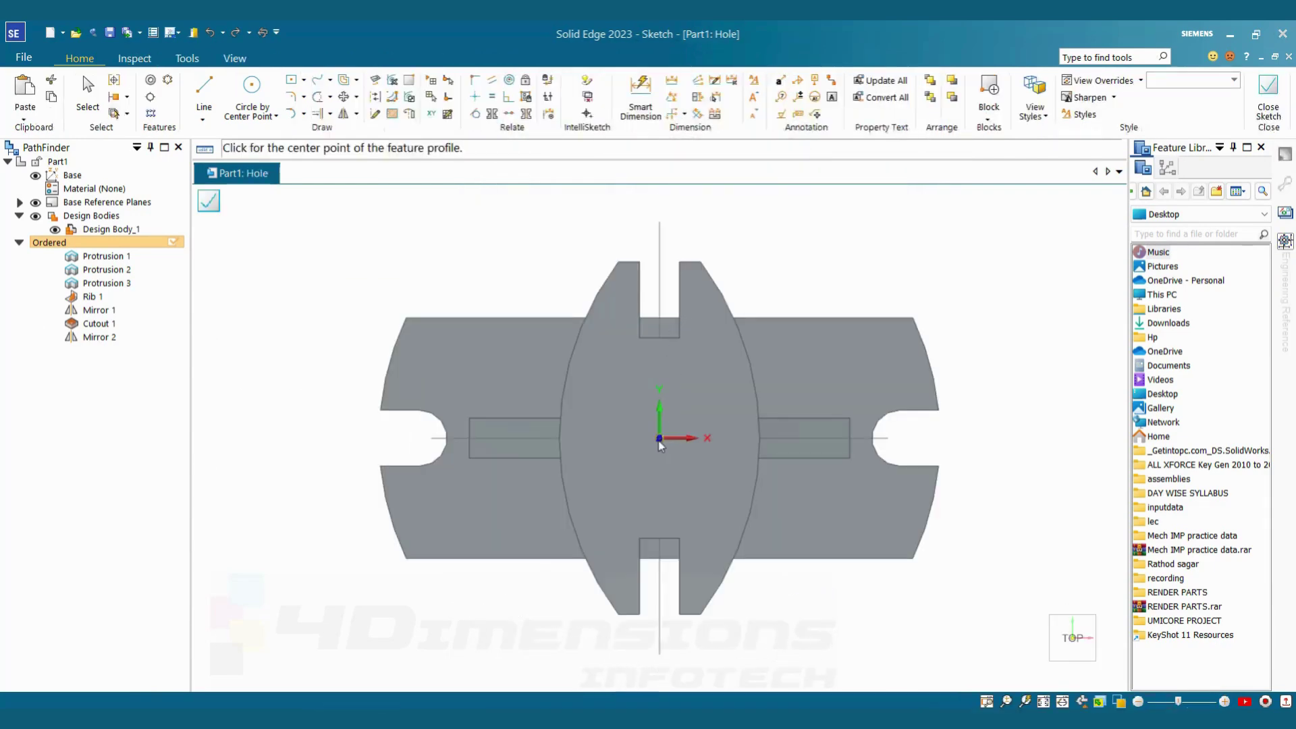
left_click(659, 437)
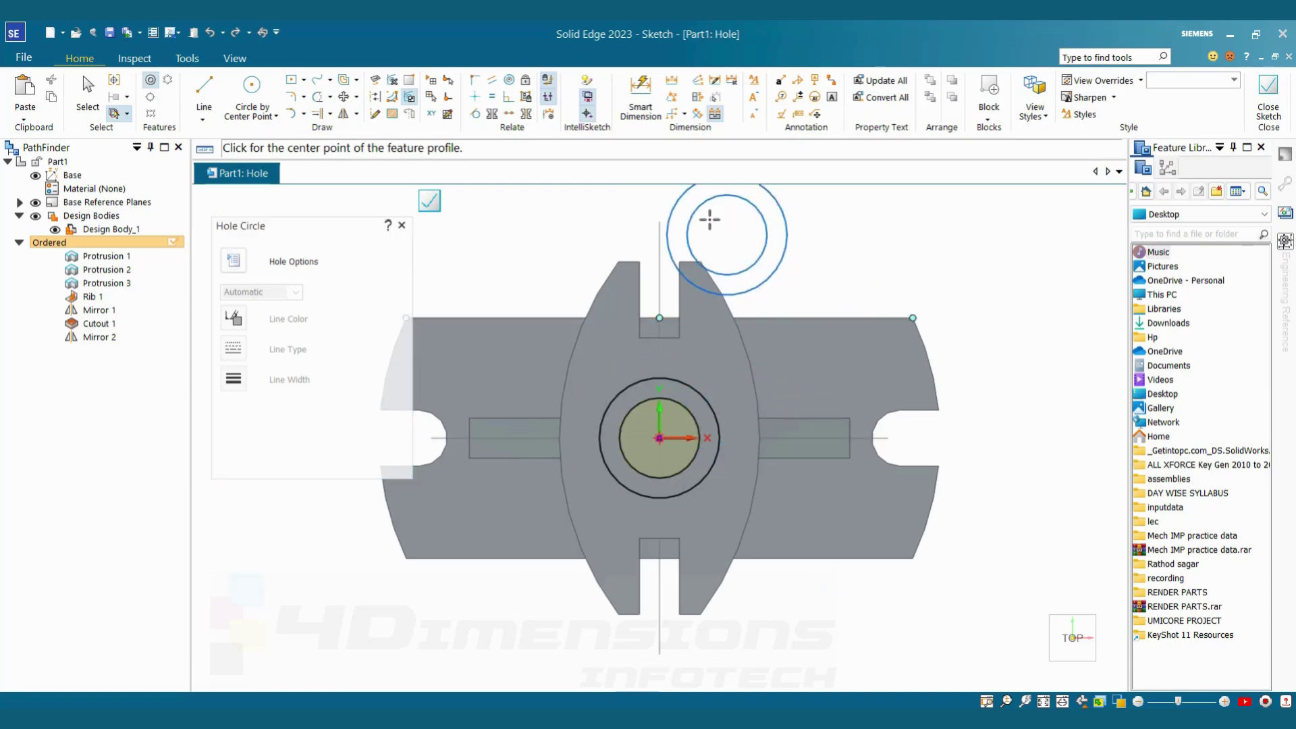
left_click(1255, 122)
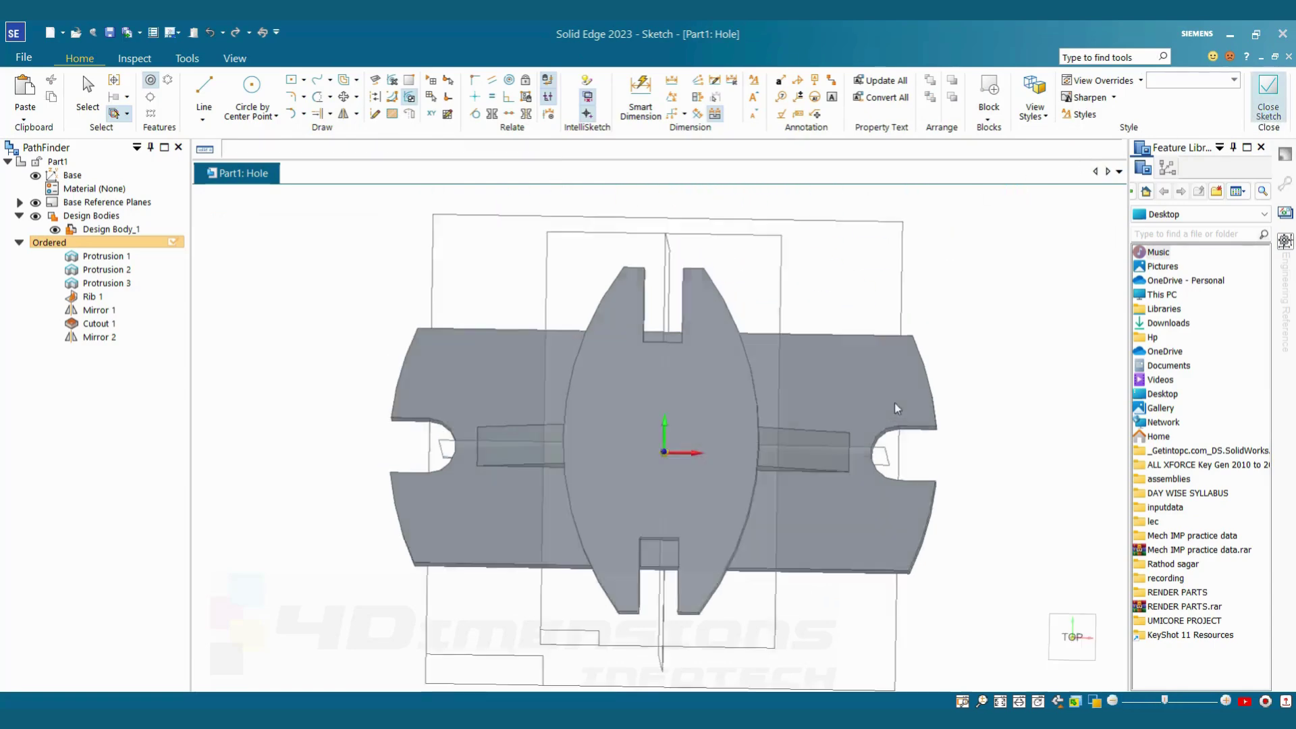
mouse_move(729, 490)
middle_mouse_down()
mouse_move(735, 529)
mouse_move(719, 358)
mouse_move(718, 470)
middle_mouse_up()
scroll(707, 393, "up", 3)
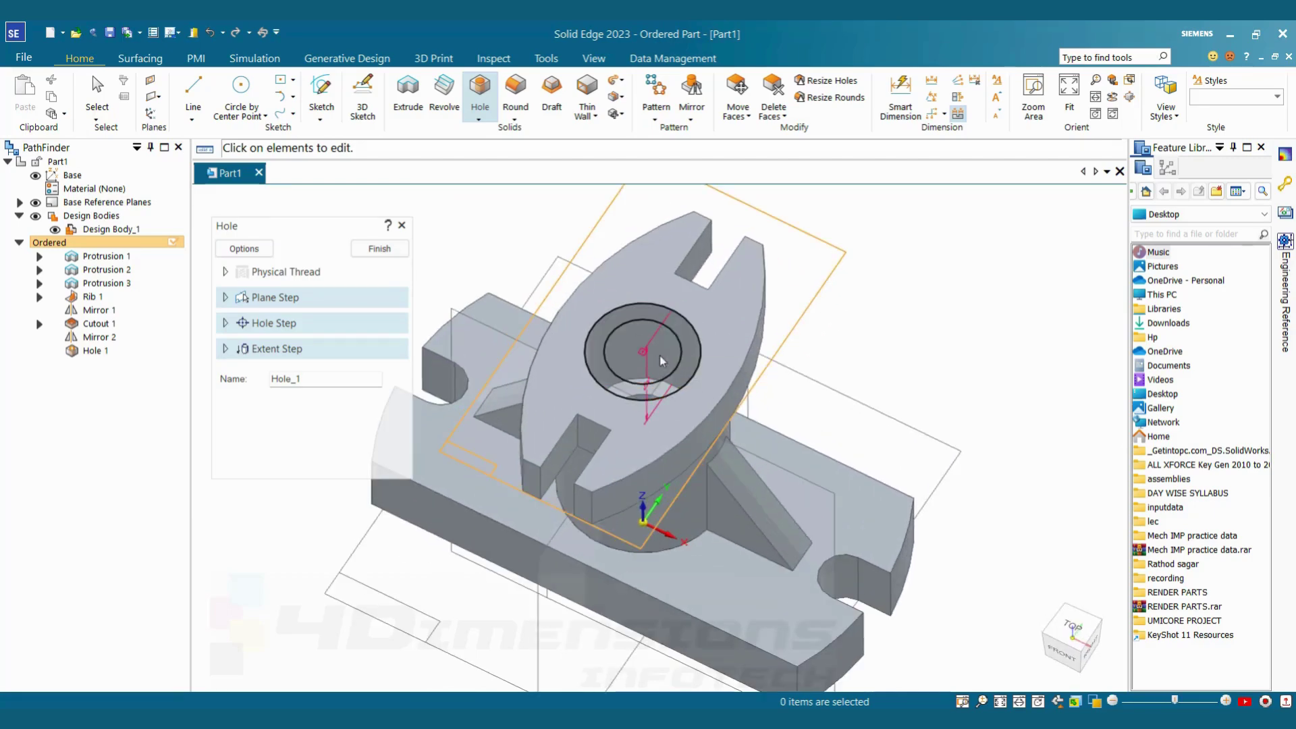
middle_click_drag(671, 403, 665, 279)
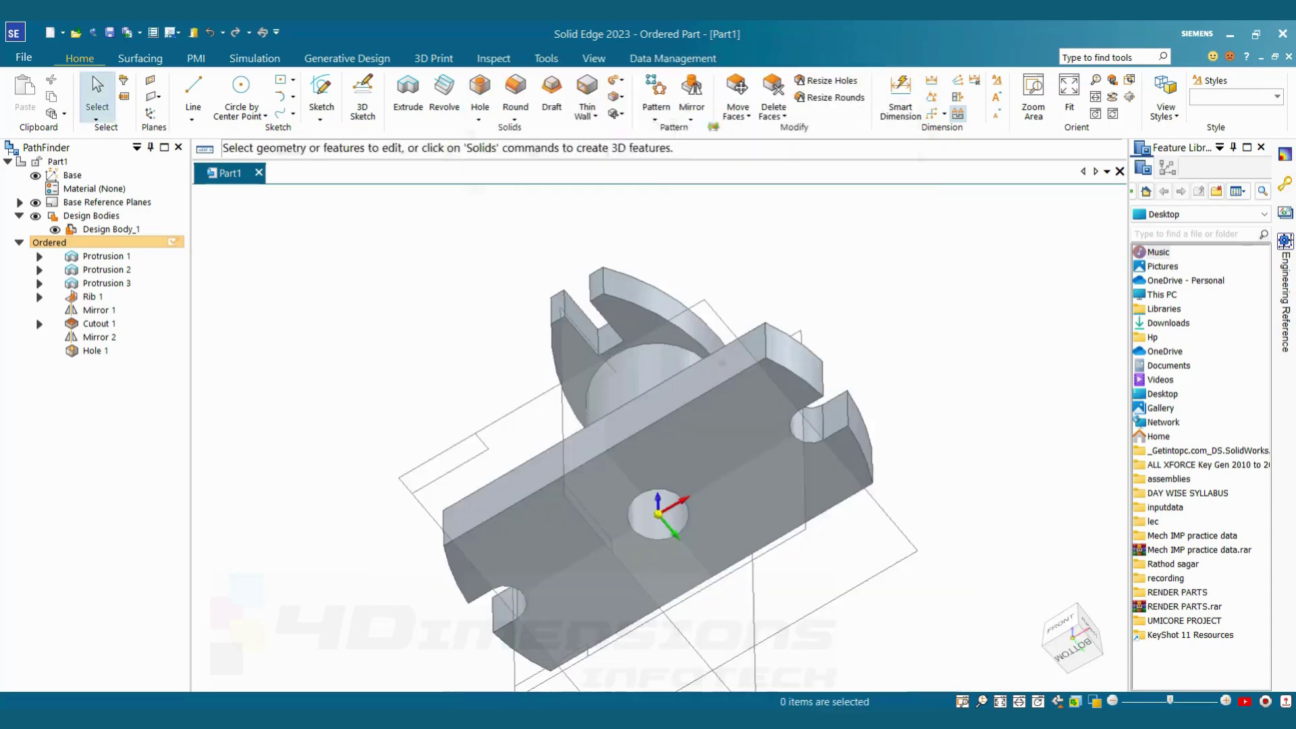
middle_click_drag(713, 127, 739, 453)
scroll(739, 453, "down", 2)
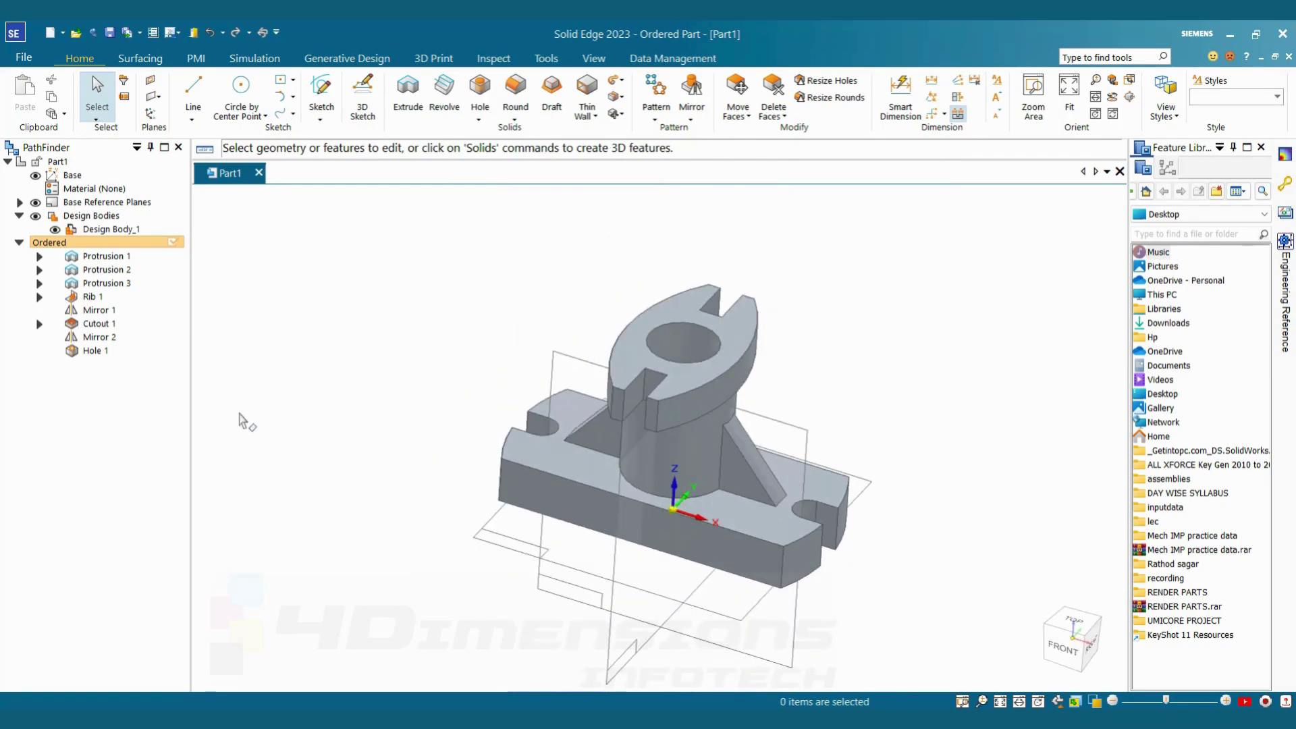
Delete the counterbored hole feature from the model.
left_click(95, 353)
right_click(95, 352)
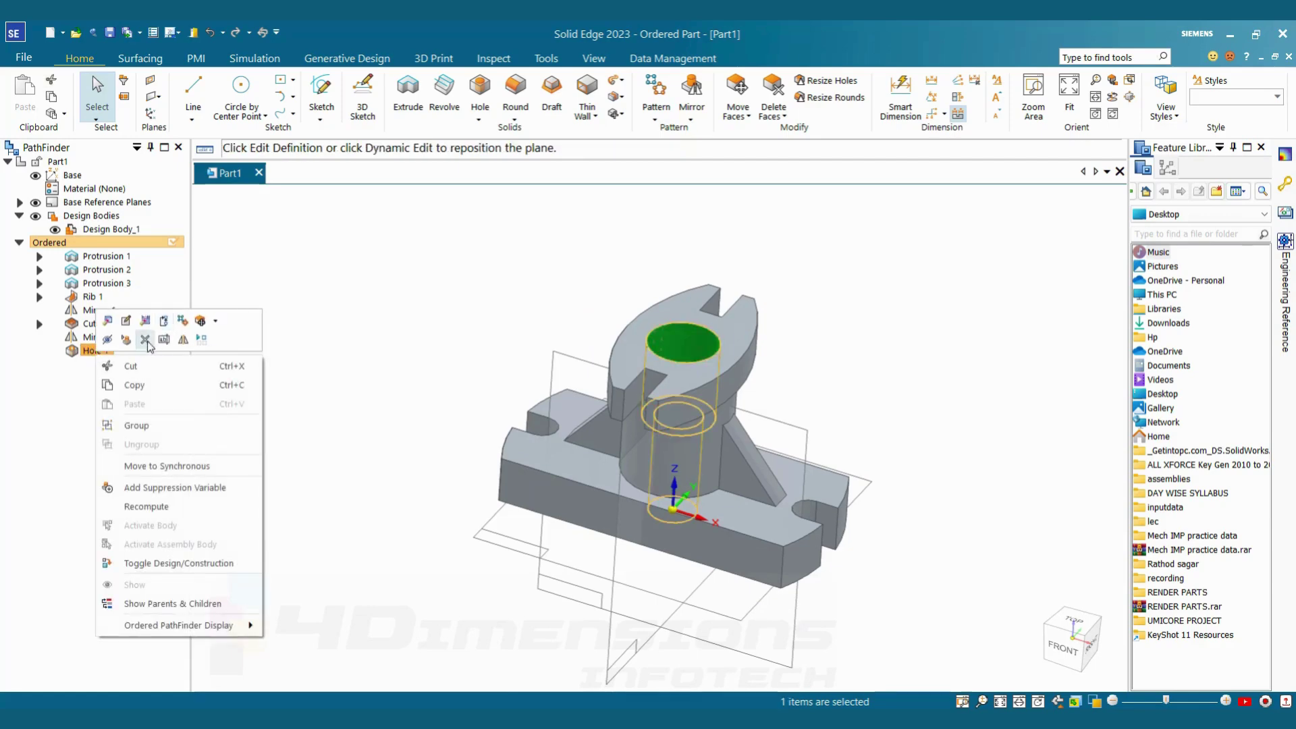
left_click(146, 339)
Start a Revolve on the front plane and sketch a vertical line from the origin to the part's top as a construction centerline.
left_click(444, 98)
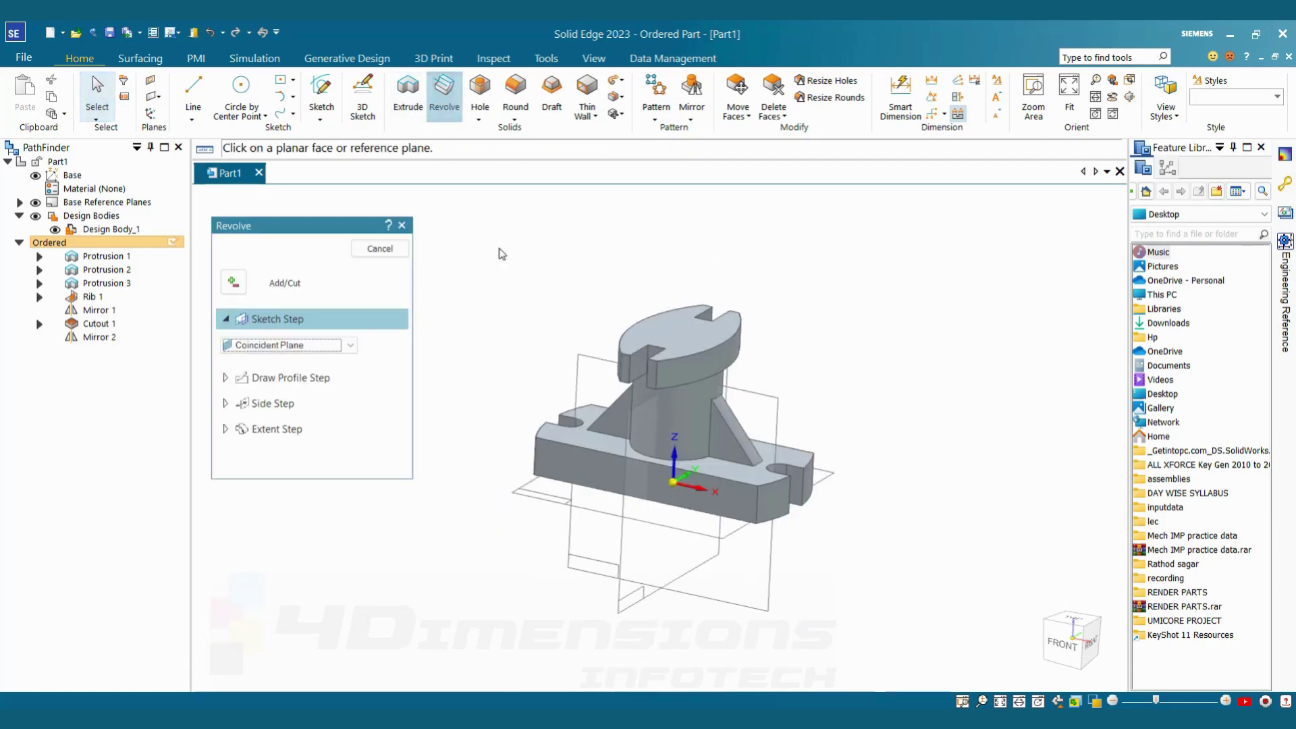
left_click(761, 405)
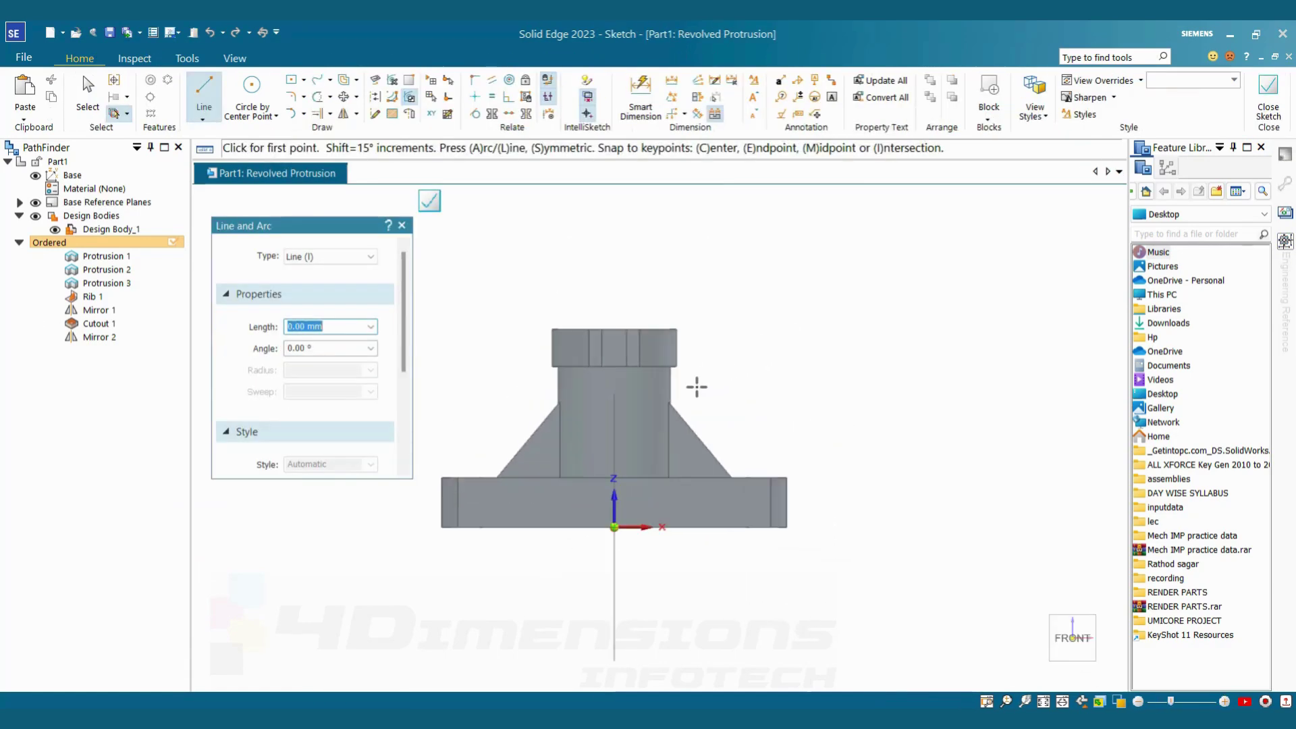
left_click(262, 95)
left_click(614, 527)
left_click(614, 329)
key("Escape")
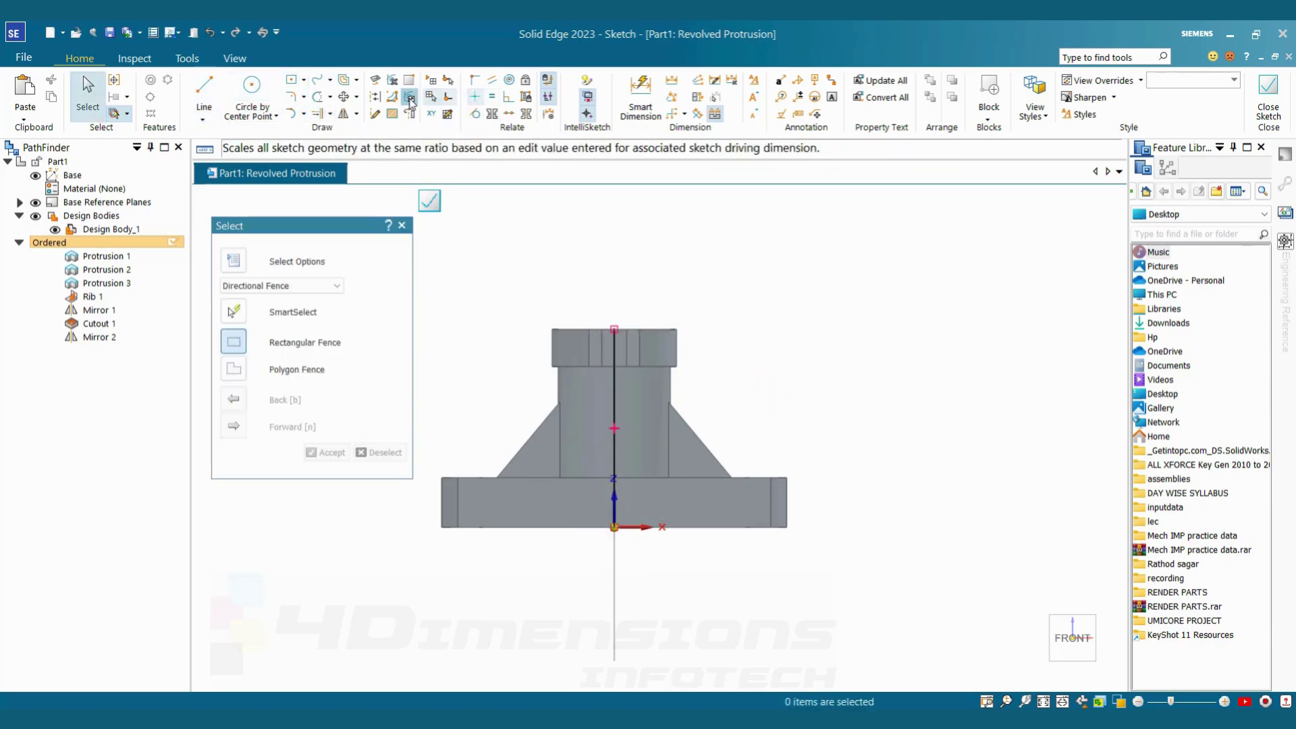
left_click(409, 113)
left_click(613, 413)
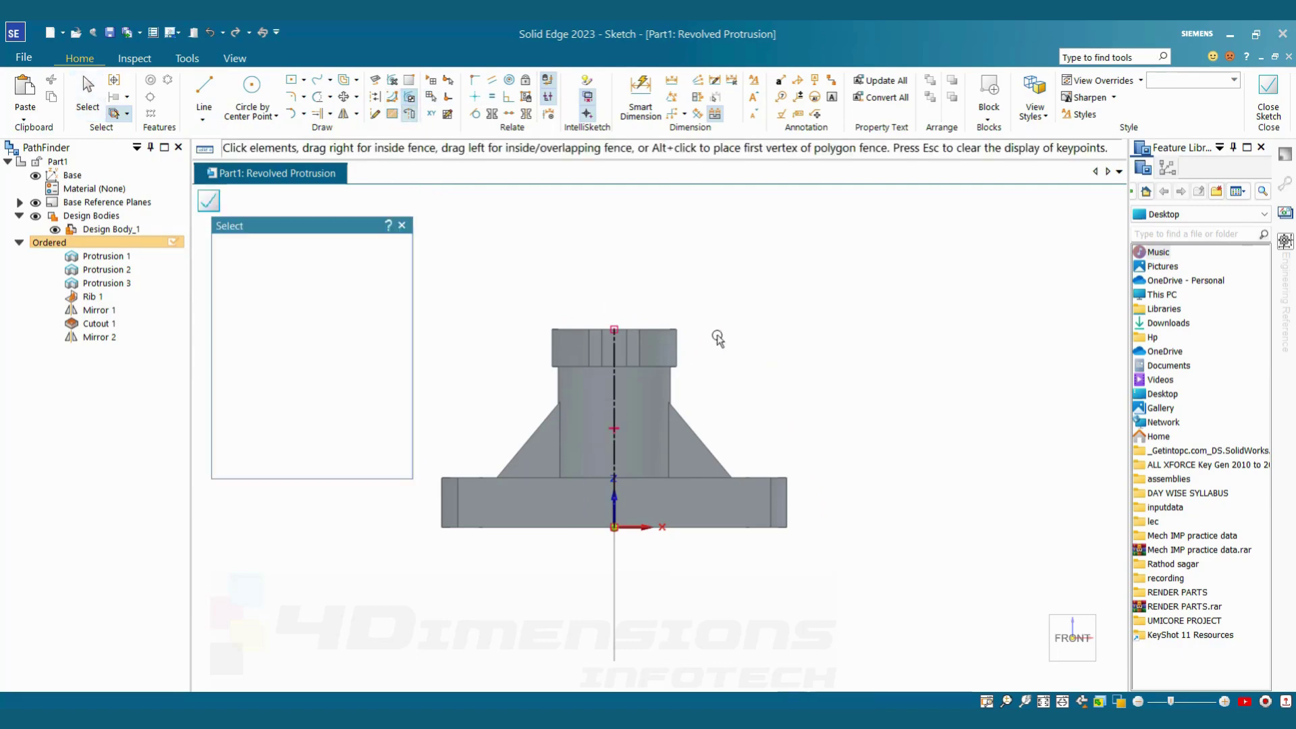
Sketch a closed stepped half-profile beside the centerline, about 15 mm wide at the top and about 10 mm wide down to the base's underside.
key("l")
left_click(614, 329)
scroll(675, 329, "up", 1)
scroll(672, 330, "up", 2)
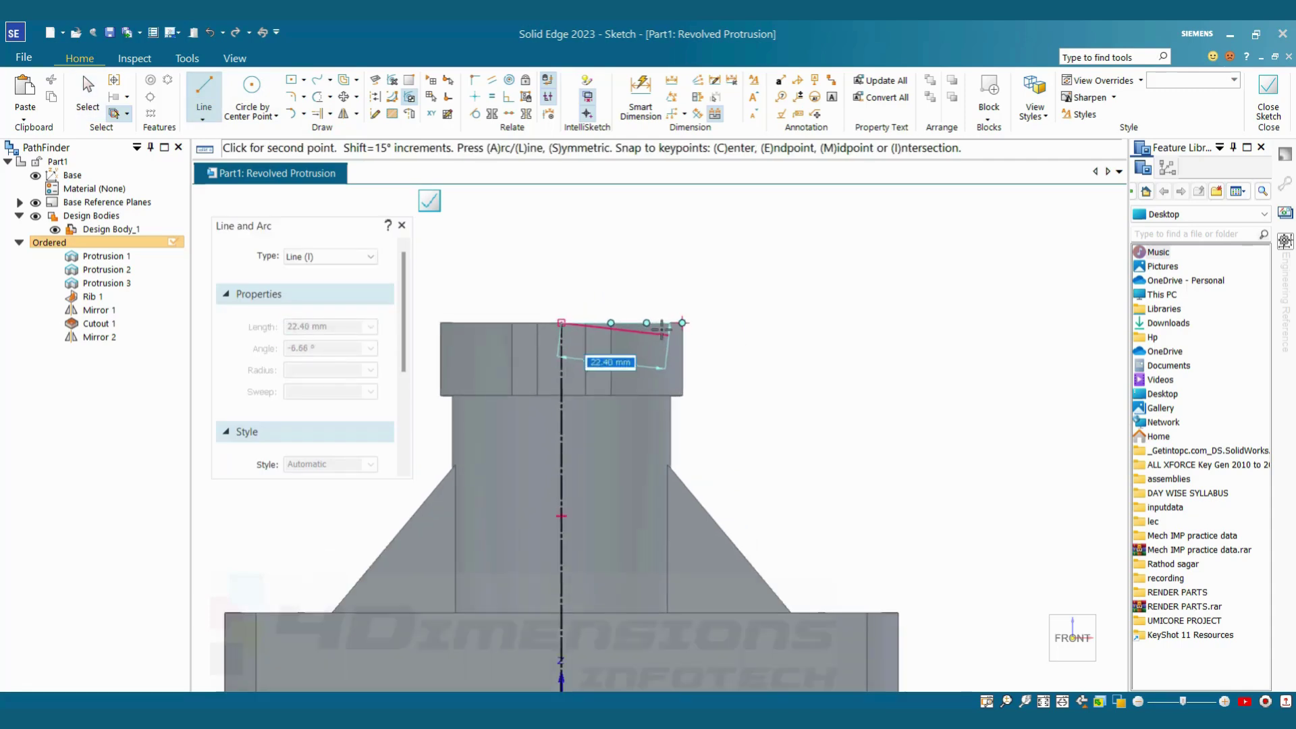
left_click(635, 323)
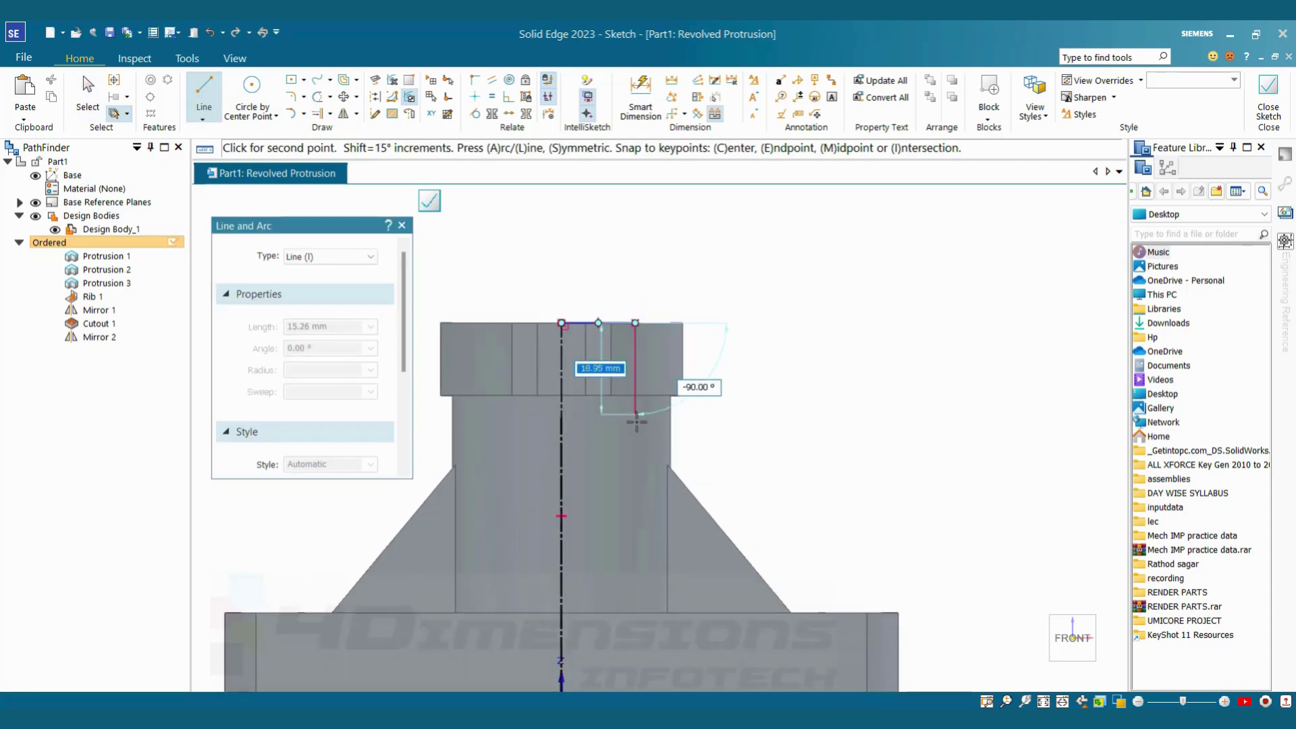
left_click(635, 444)
left_click(610, 444)
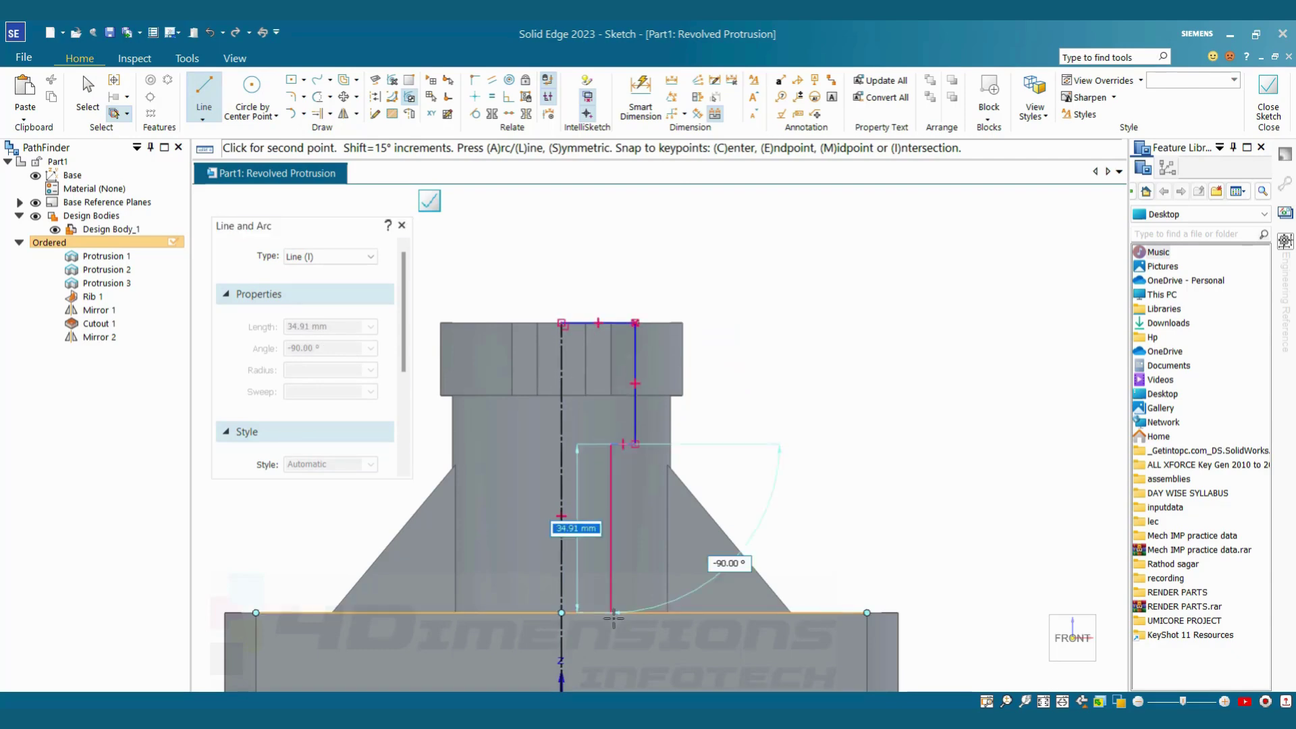
scroll(610, 540, "down", 2)
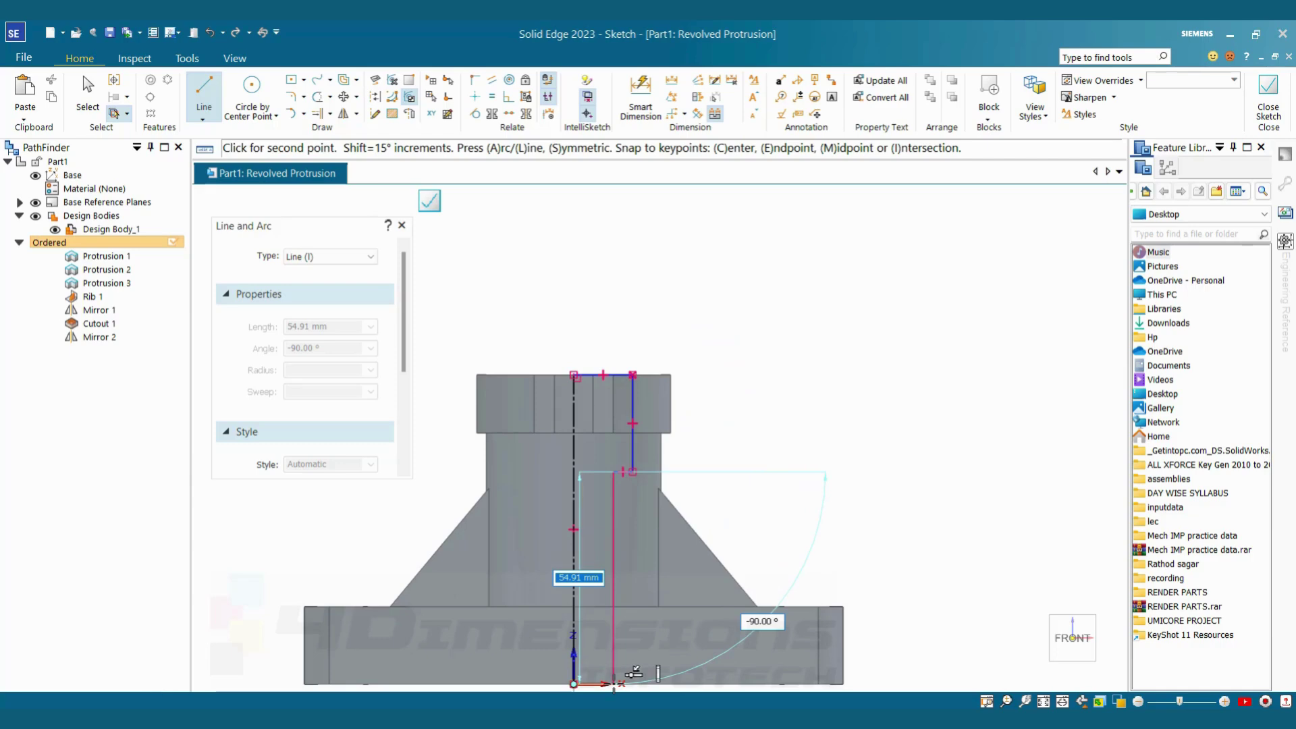
left_click(613, 683)
left_click(573, 683)
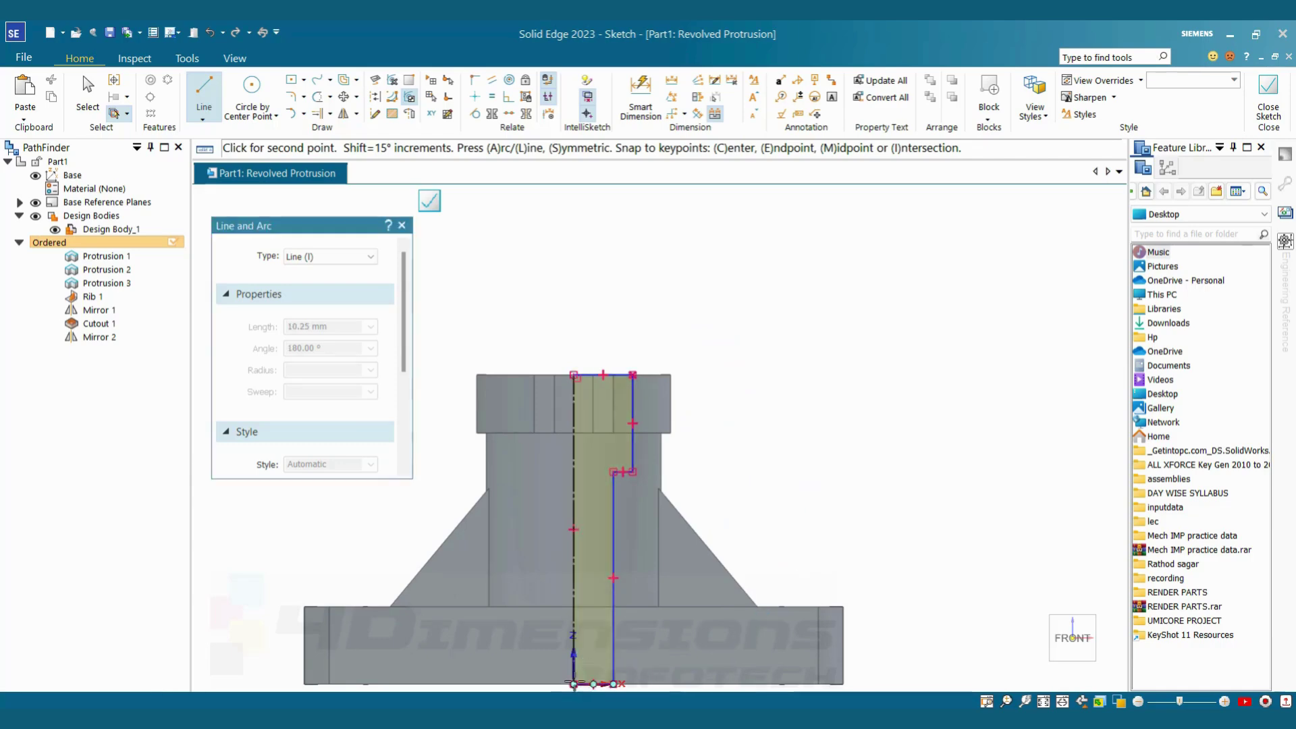
key("Escape")
Dimension the top line of the stepped half-profile and set its length to 15 mm.
scroll(628, 539, "up", 2)
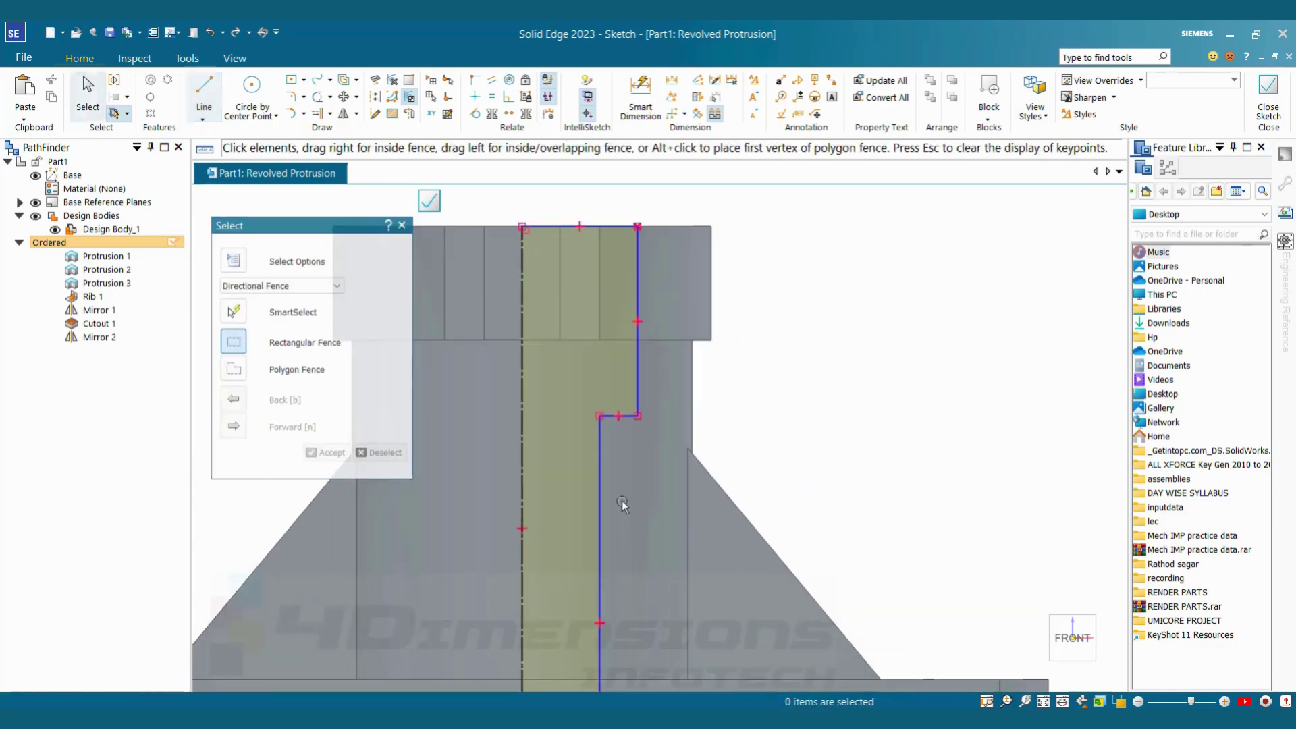
left_click(596, 414)
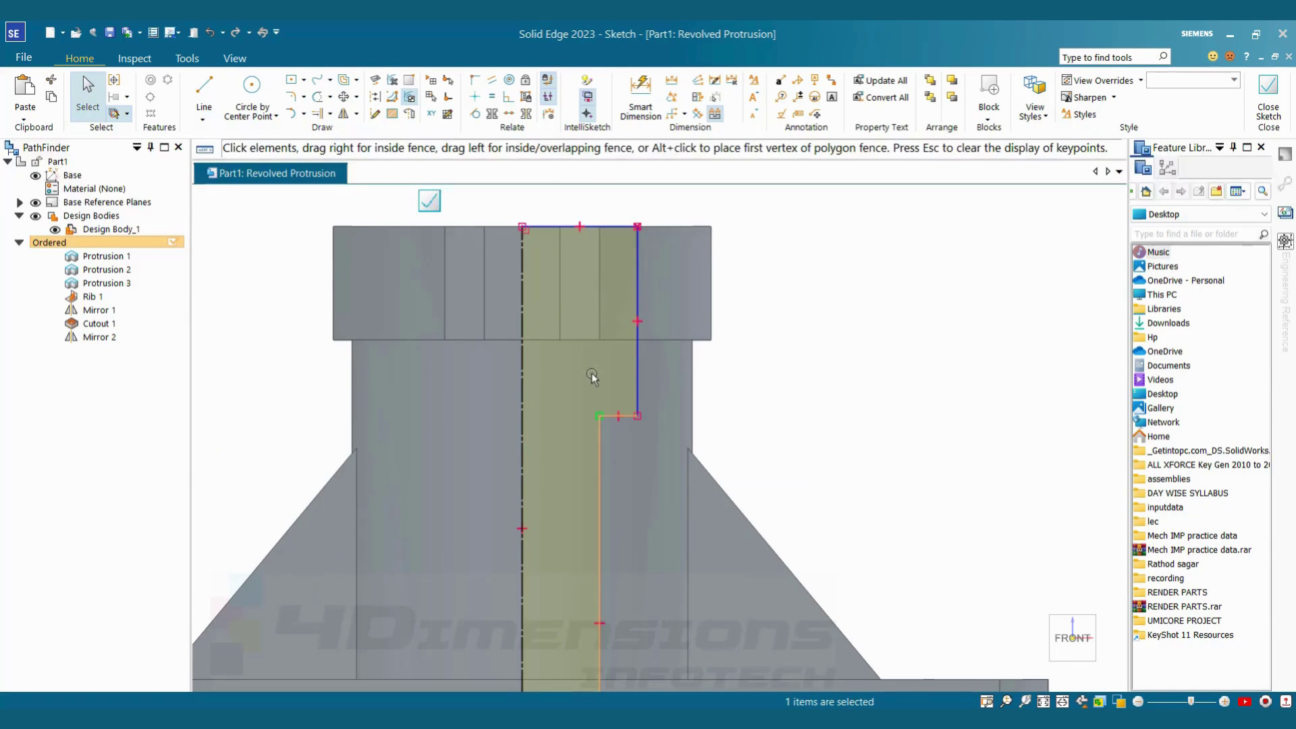
left_click(819, 385)
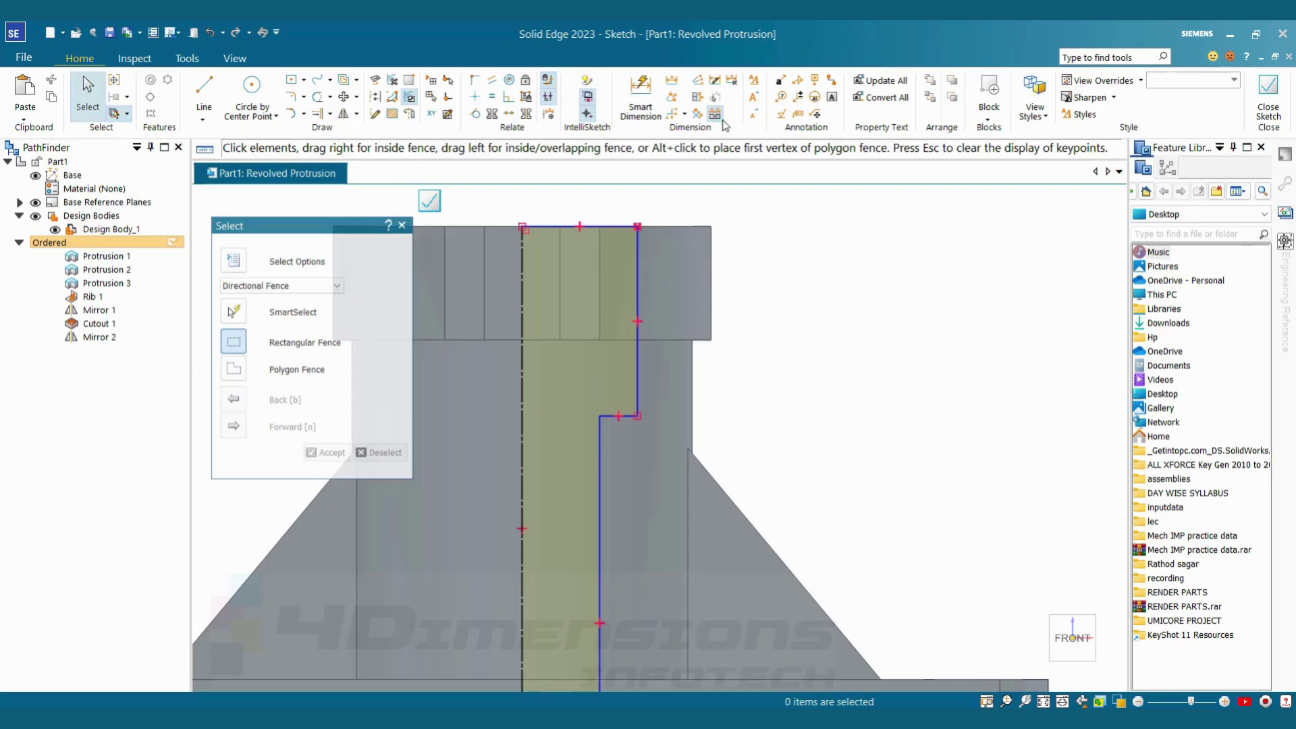
left_click(640, 97)
left_click(608, 226)
left_click(617, 191)
type("3")
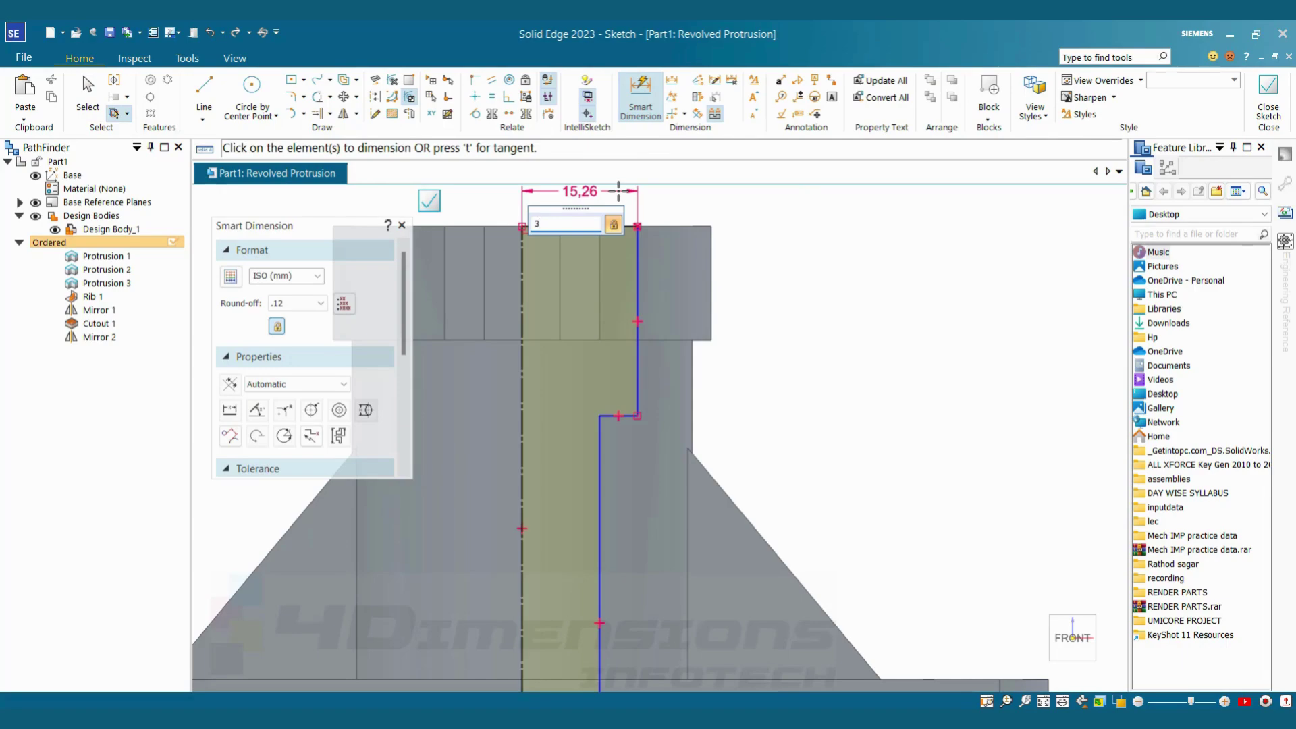
type("15")
key("Return")
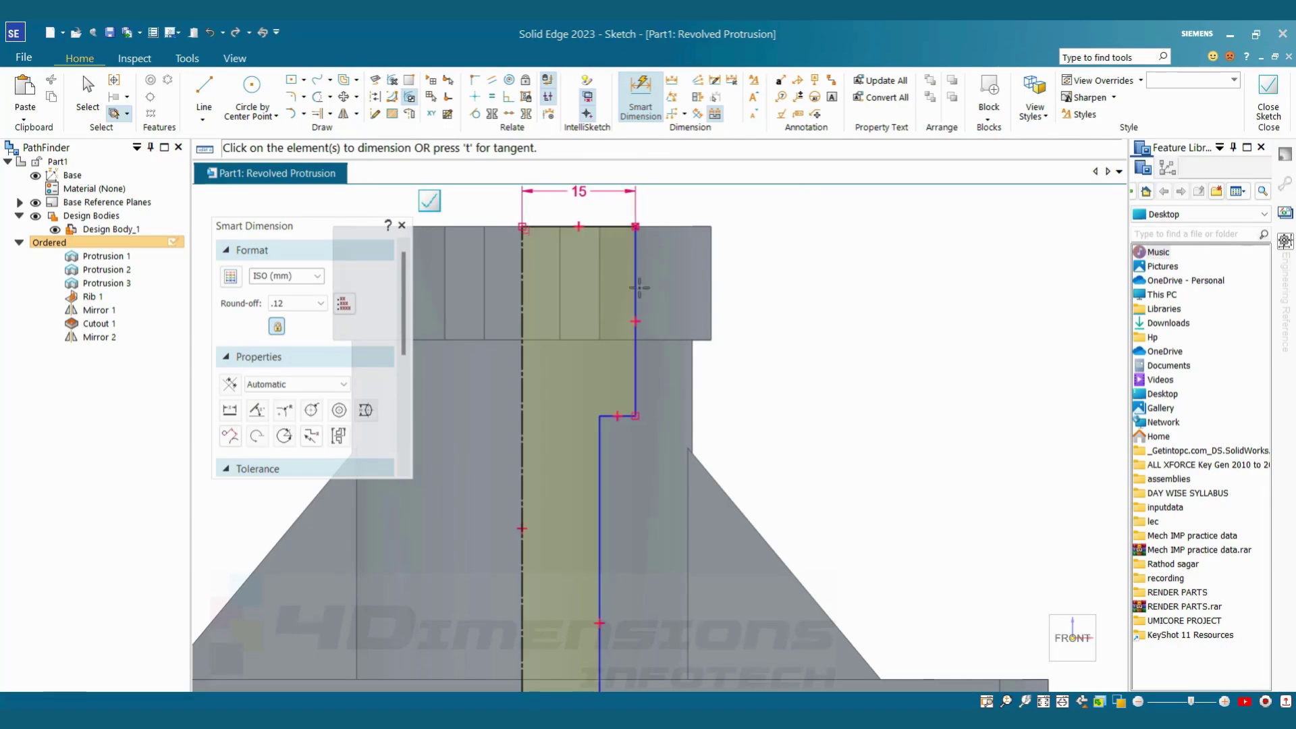
Check the part drawing and dimension the profile's upper outer vertical line to 35 mm.
key("alt+Tab")
key("alt+Tab")
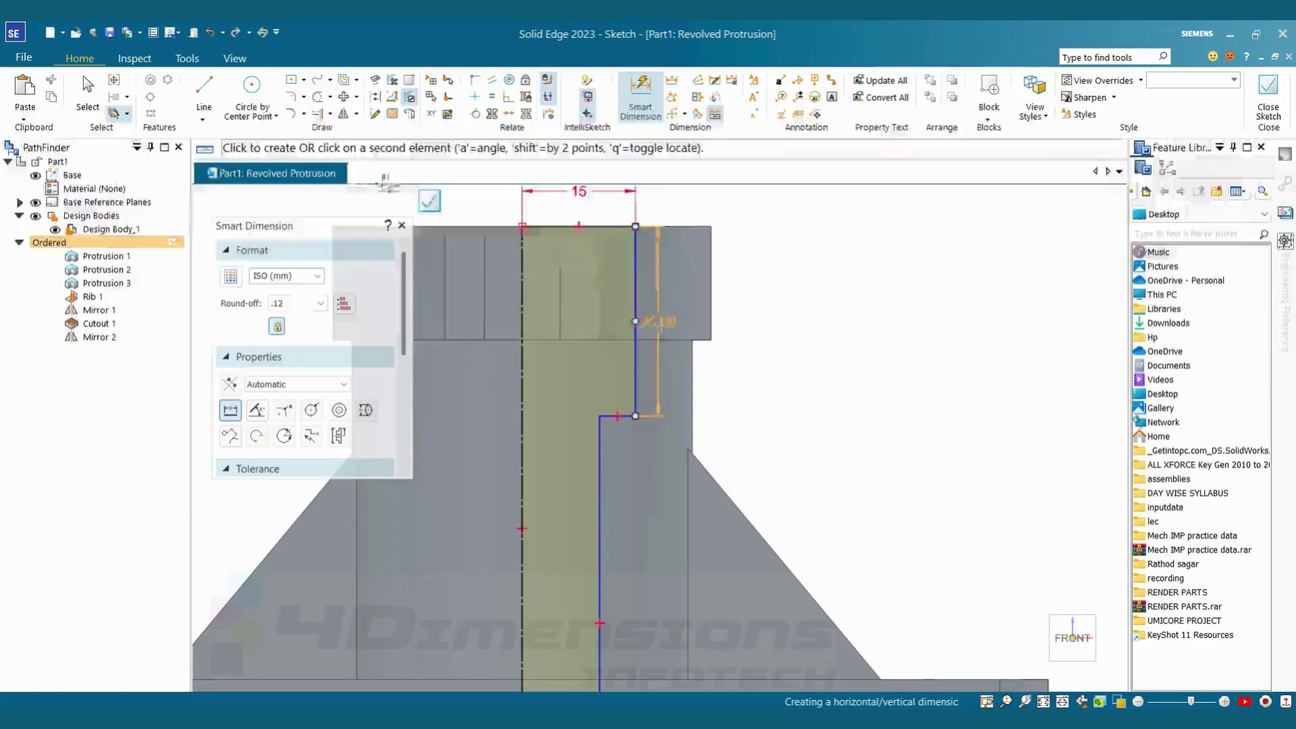
left_click(634, 337)
left_click(668, 301)
type("35")
key("Return")
key("Escape")
Connect the upper end of the lower vertical line to the free end of the step's short horizontal line.
left_click(476, 81)
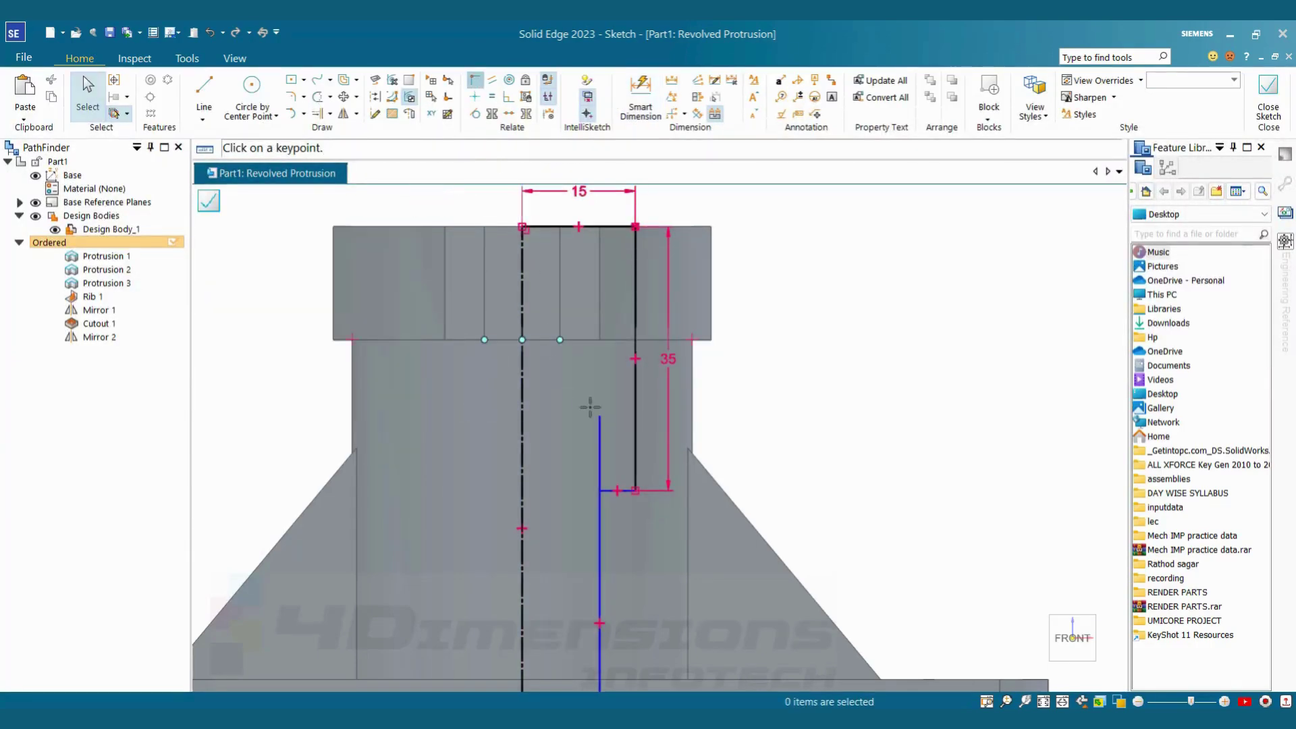
left_click(599, 417)
left_click(600, 491)
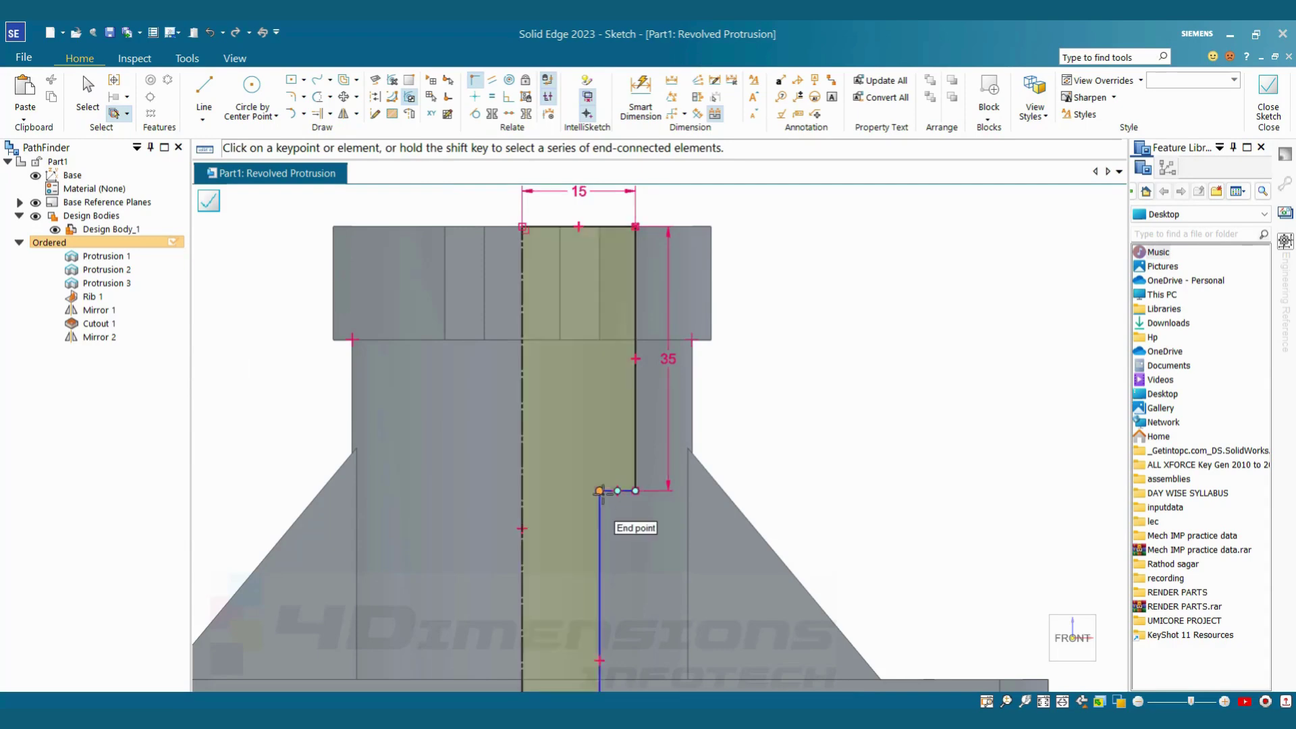
Check the bore diameter in the part drawing and set the profile's bottom line to 10 mm.
scroll(544, 425, "down", 2)
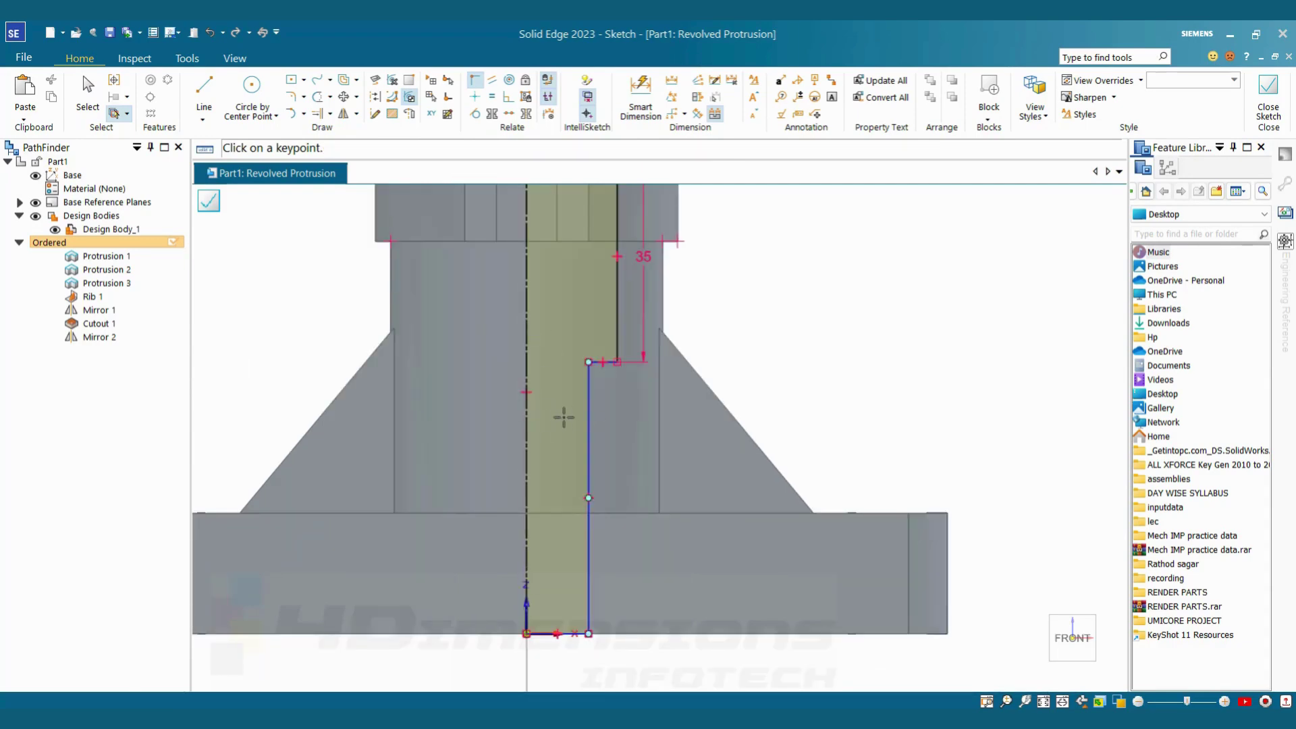
key("alt+Tab")
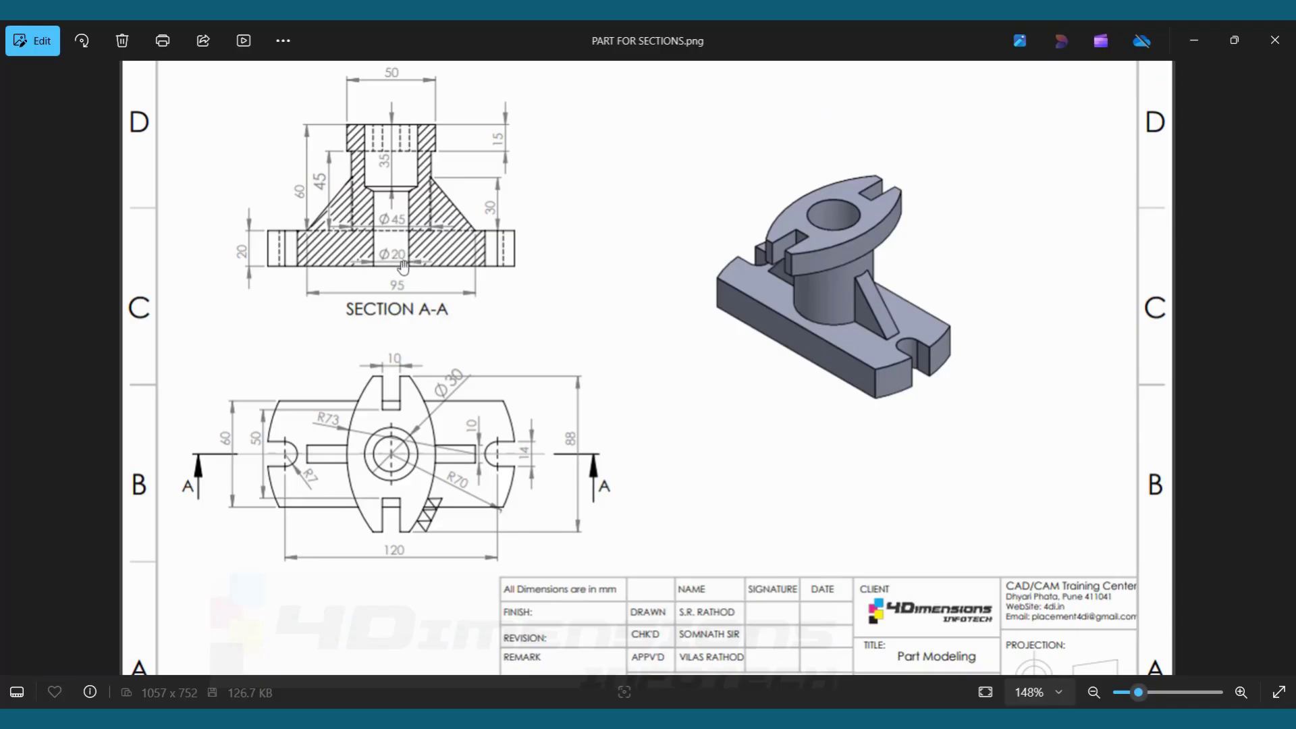
key("alt+Tab")
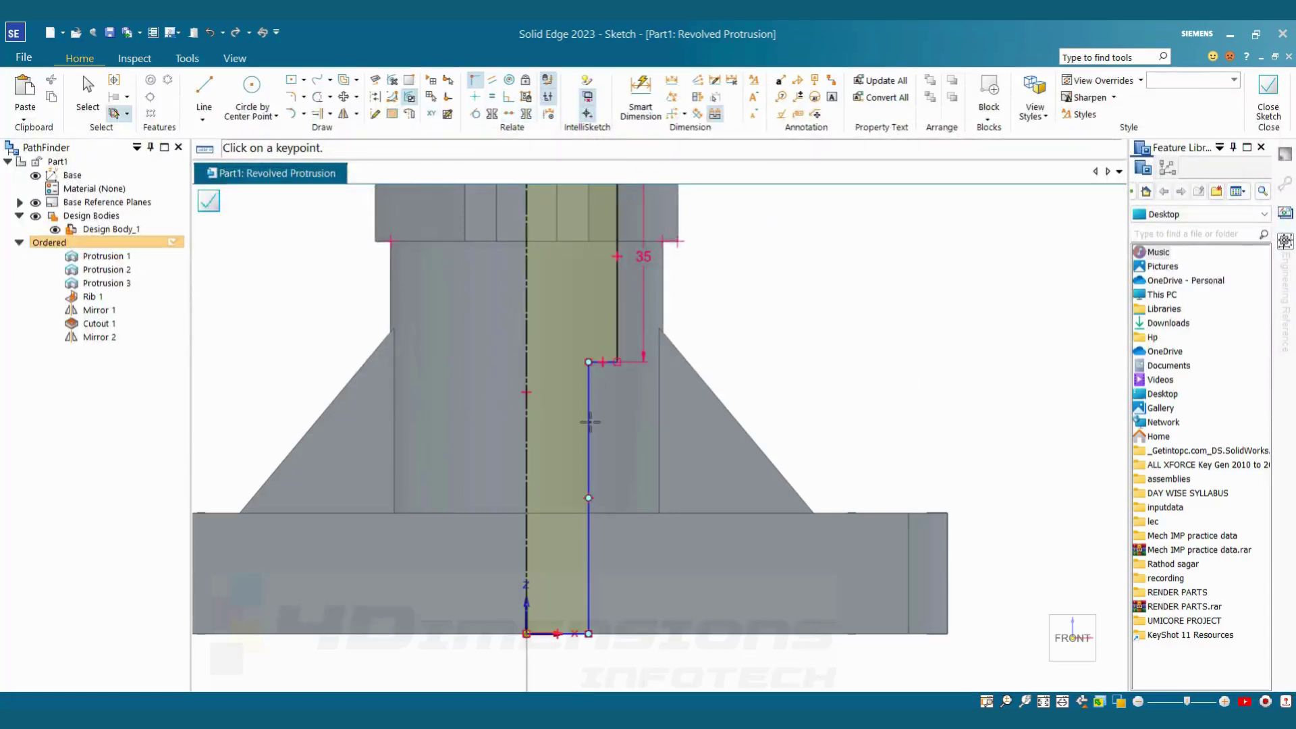
key("d")
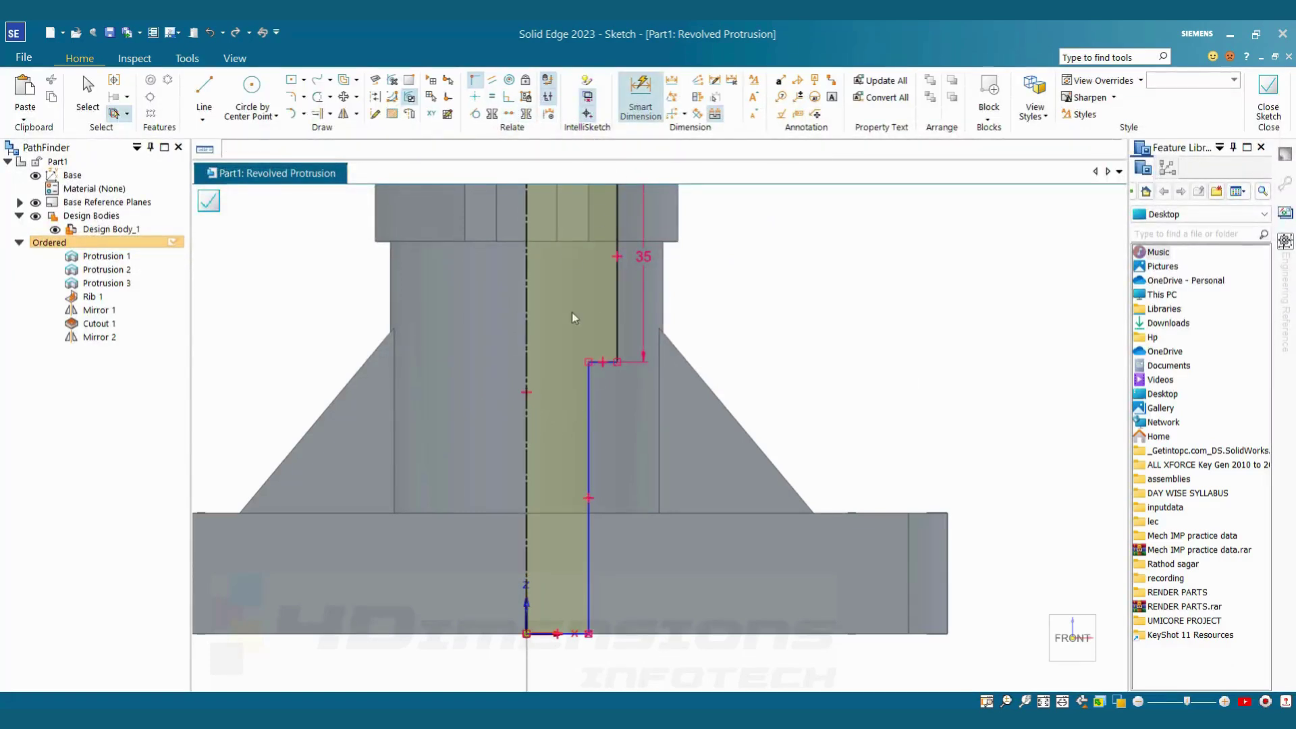
left_click(587, 434)
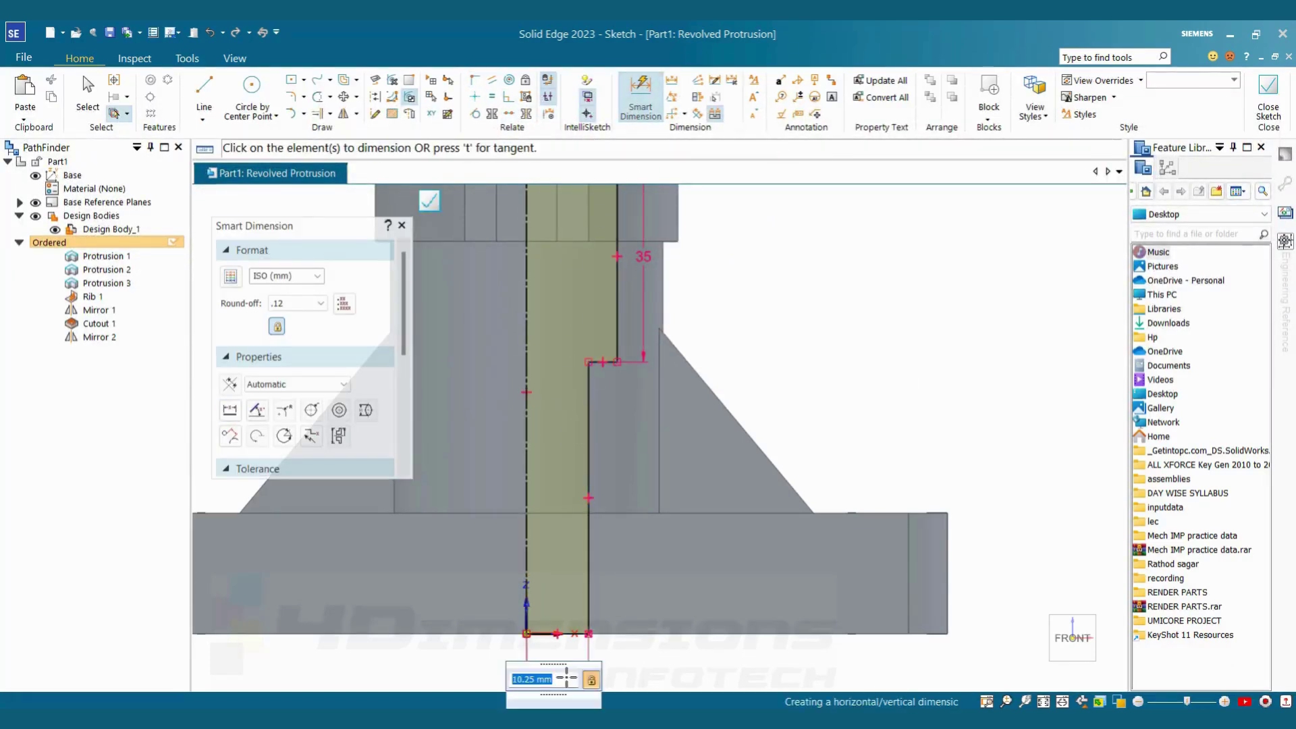
type("10")
key("Return")
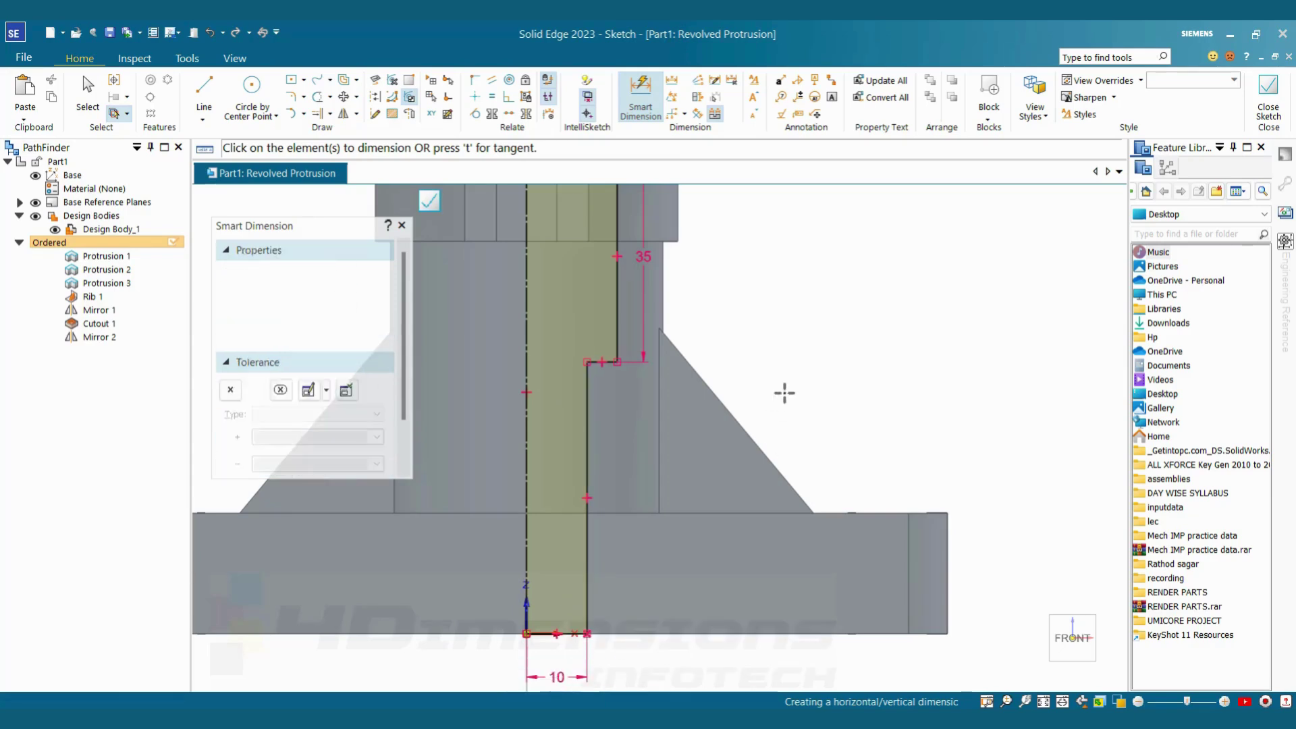
key("Escape")
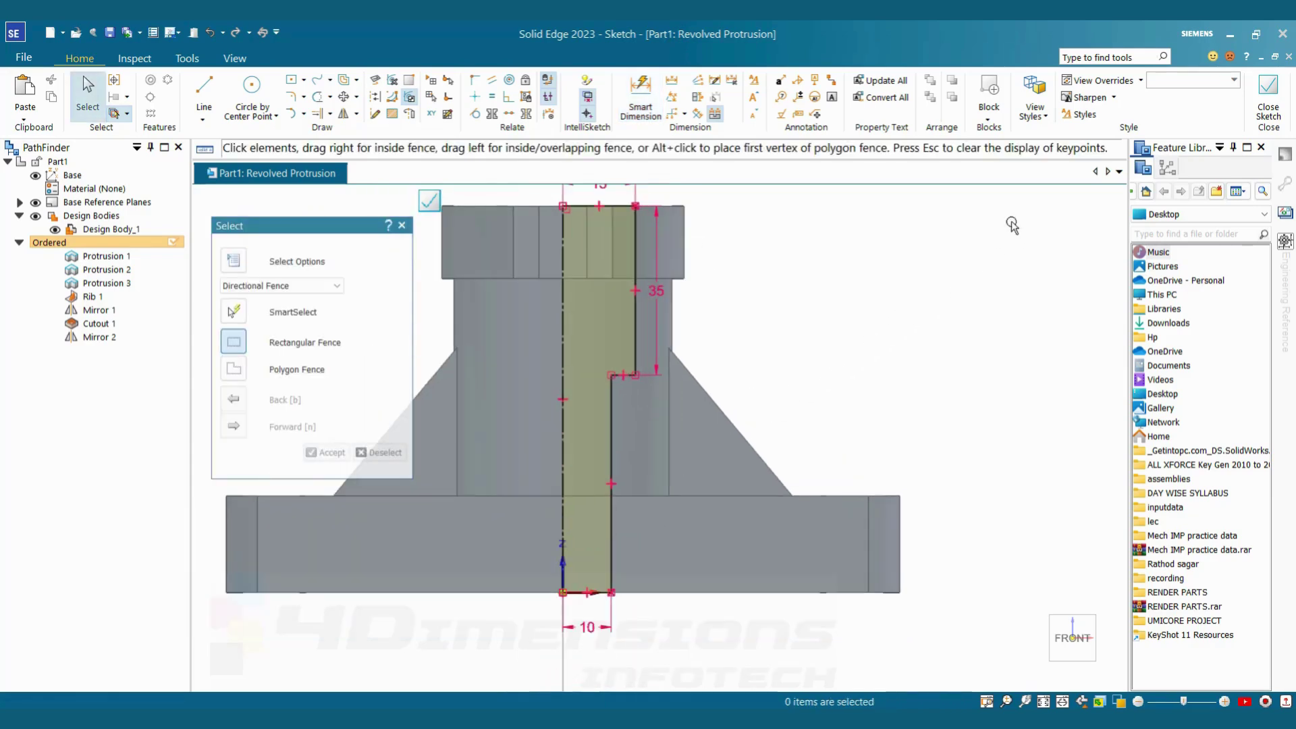
Close the sketch, finish the revolved cutout and inspect the stepped bore from above.
left_click(1277, 109)
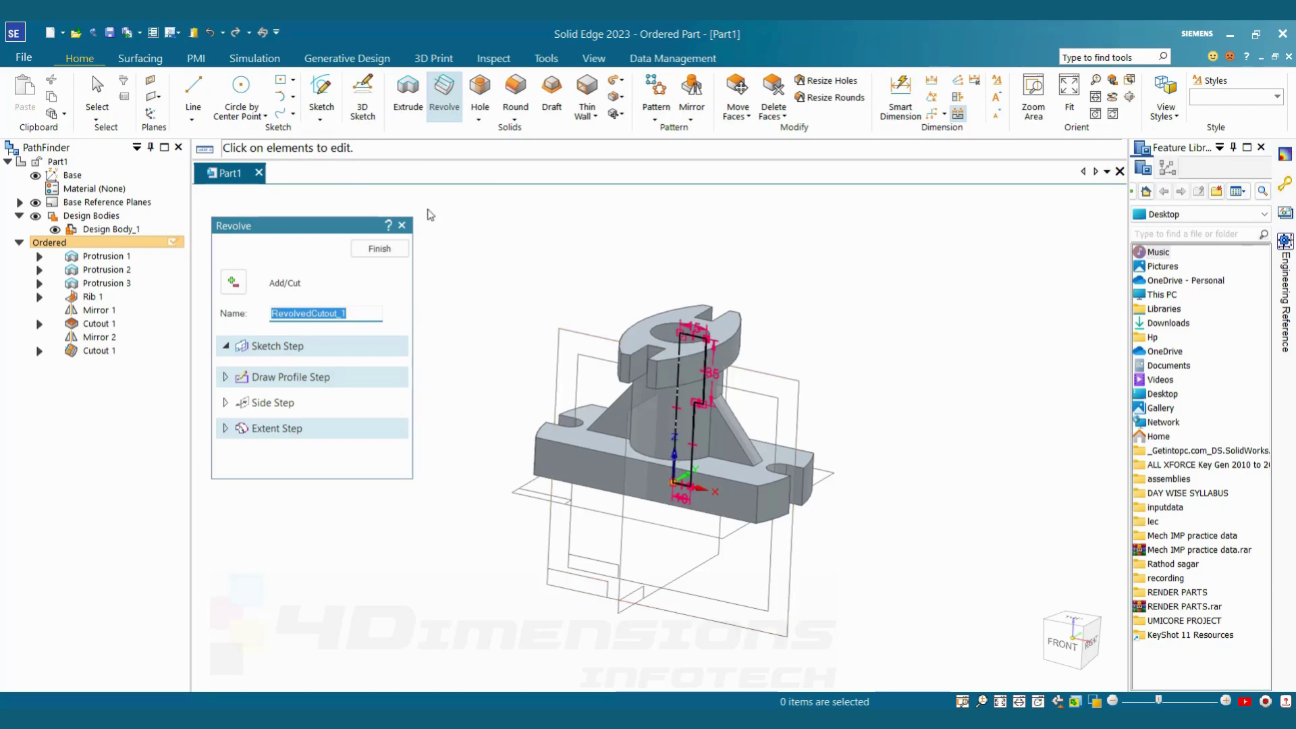
left_click(394, 255)
left_click(395, 255)
middle_click_drag(656, 285, 735, 373)
scroll(712, 401, "up", 5)
scroll(735, 386, "down", 3)
scroll(735, 386, "up", 5)
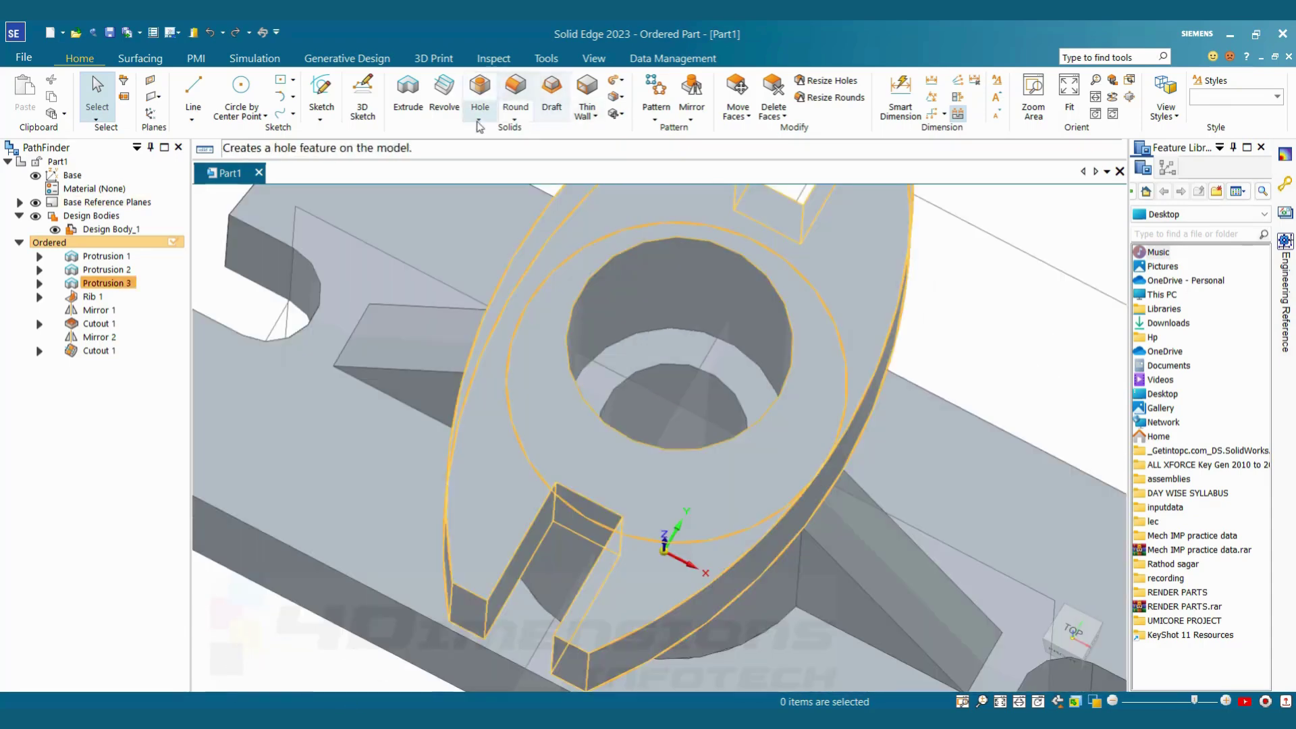
Chamfer the inner edge of the bore's internal ledge by angle and setback, with a 2 mm setback and a 30° angle.
left_click(540, 152)
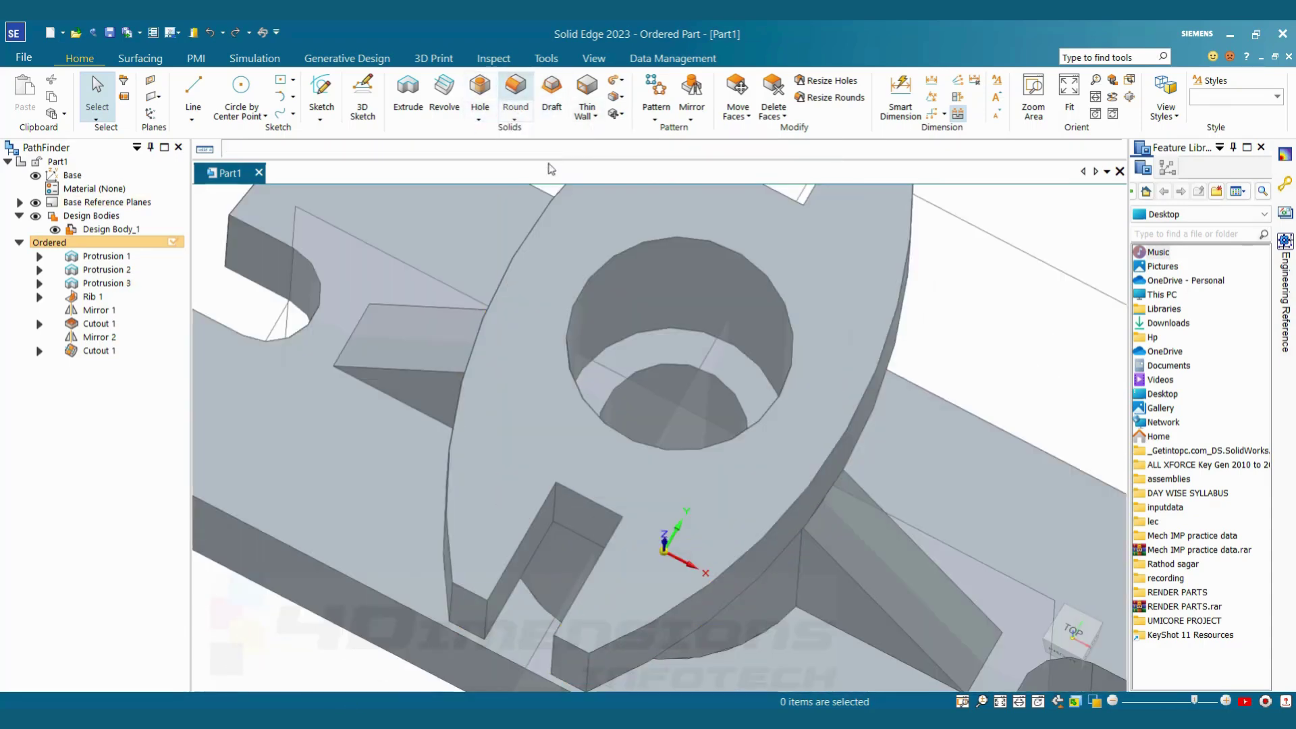
left_click(246, 249)
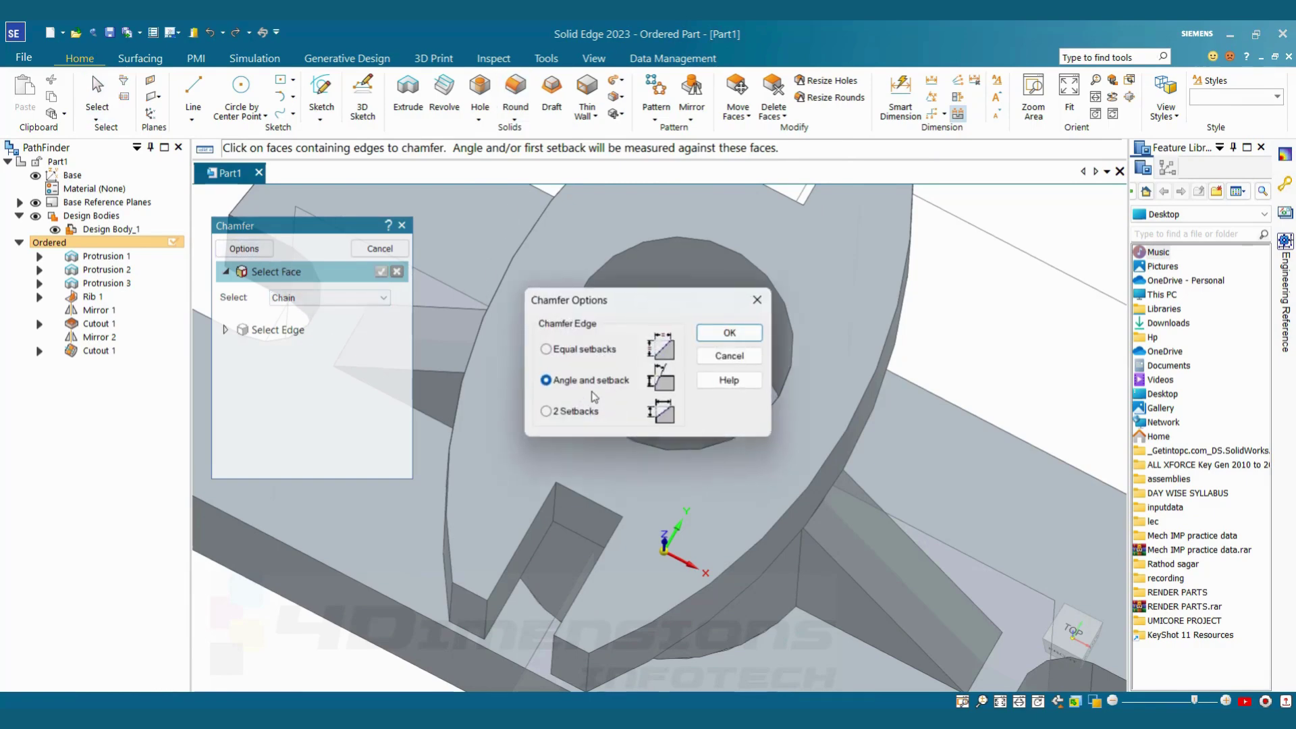
left_click(729, 332)
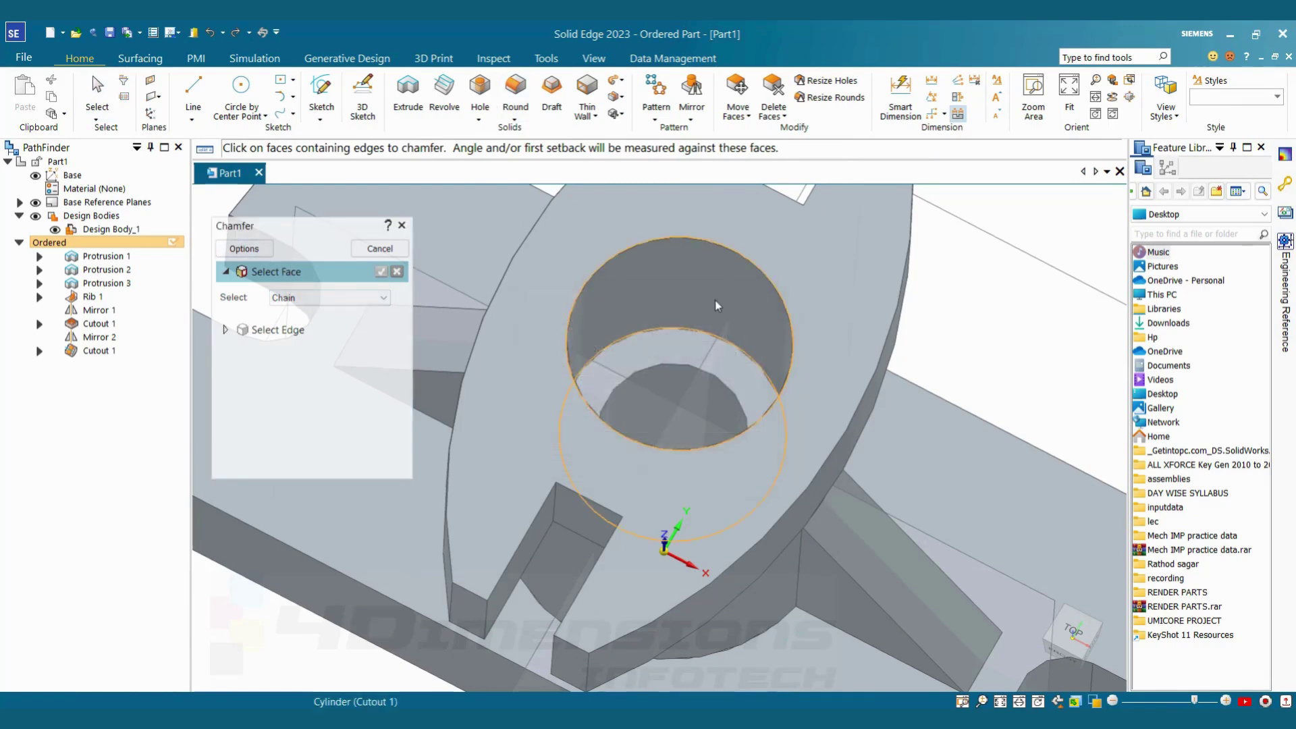
left_click(653, 359)
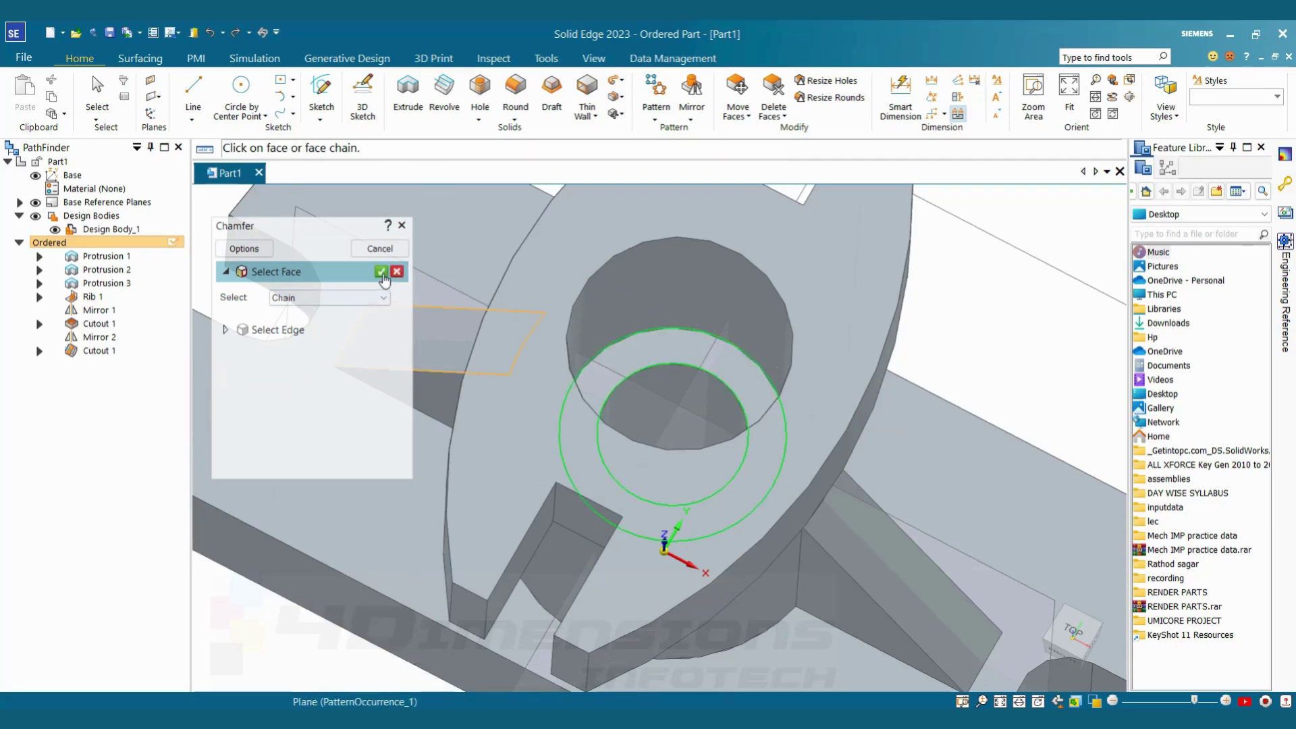
left_click(381, 272)
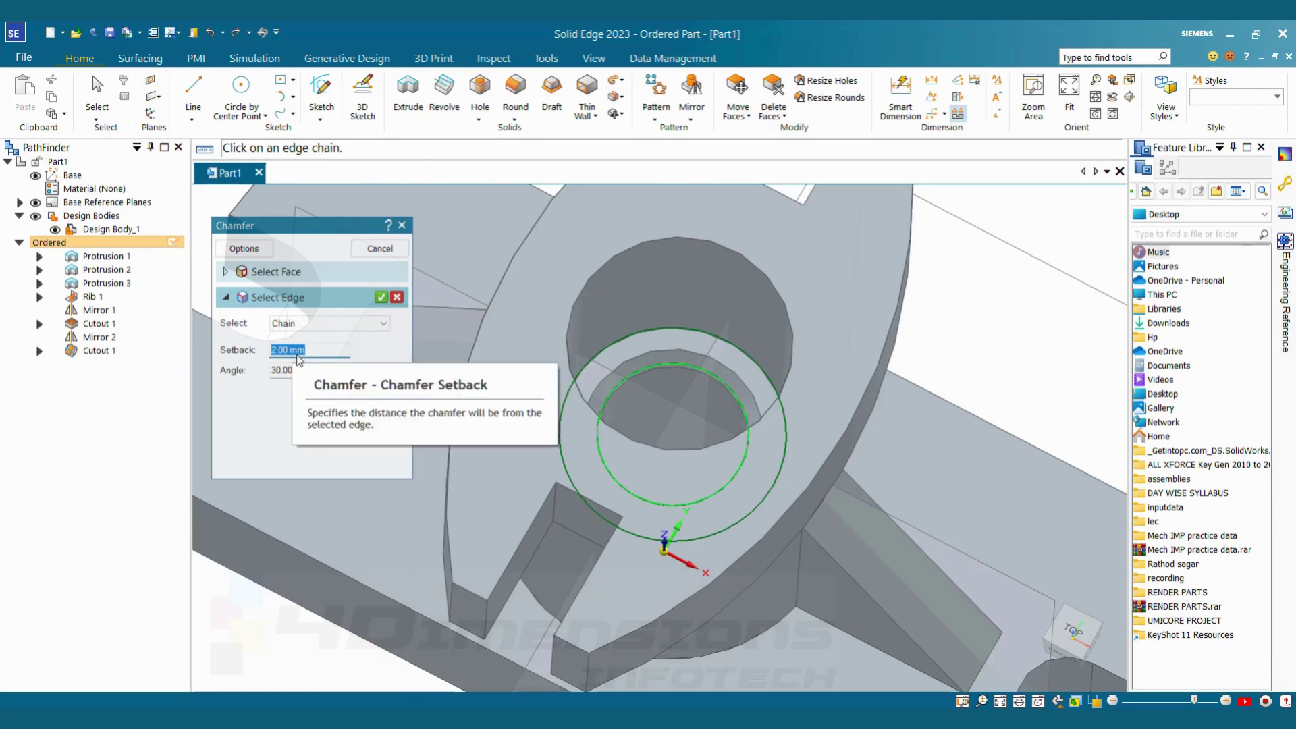
left_click(380, 297)
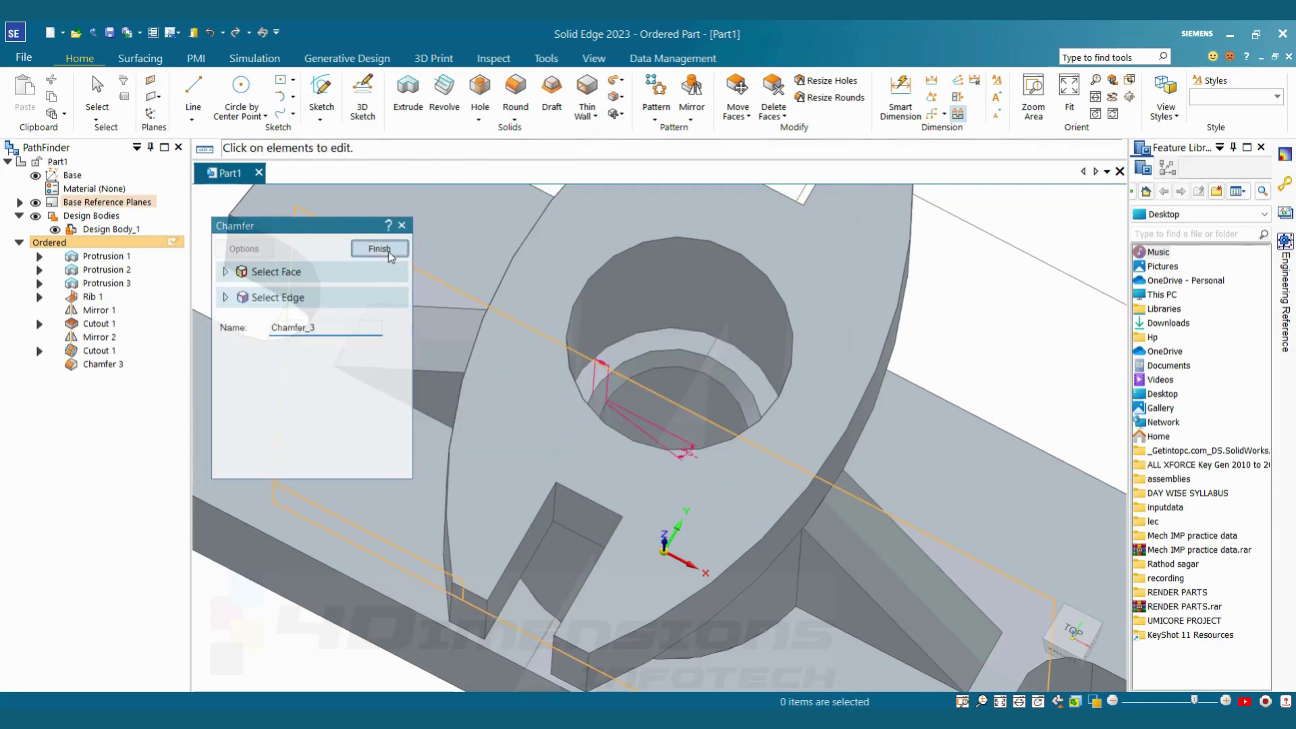
left_click(390, 252)
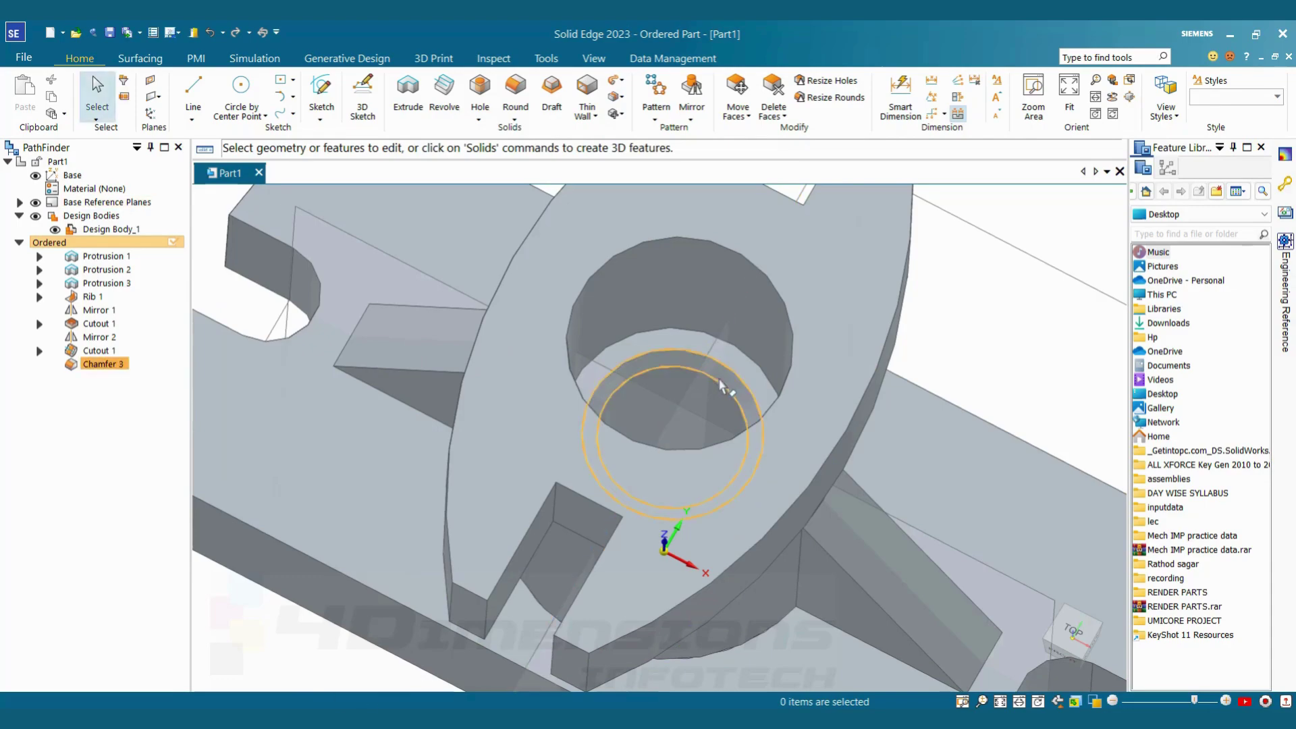
Hide the base reference planes and inspect the whole bracket.
mouse_move(719, 386)
middle_mouse_down()
mouse_move(681, 405)
mouse_move(728, 384)
middle_mouse_up()
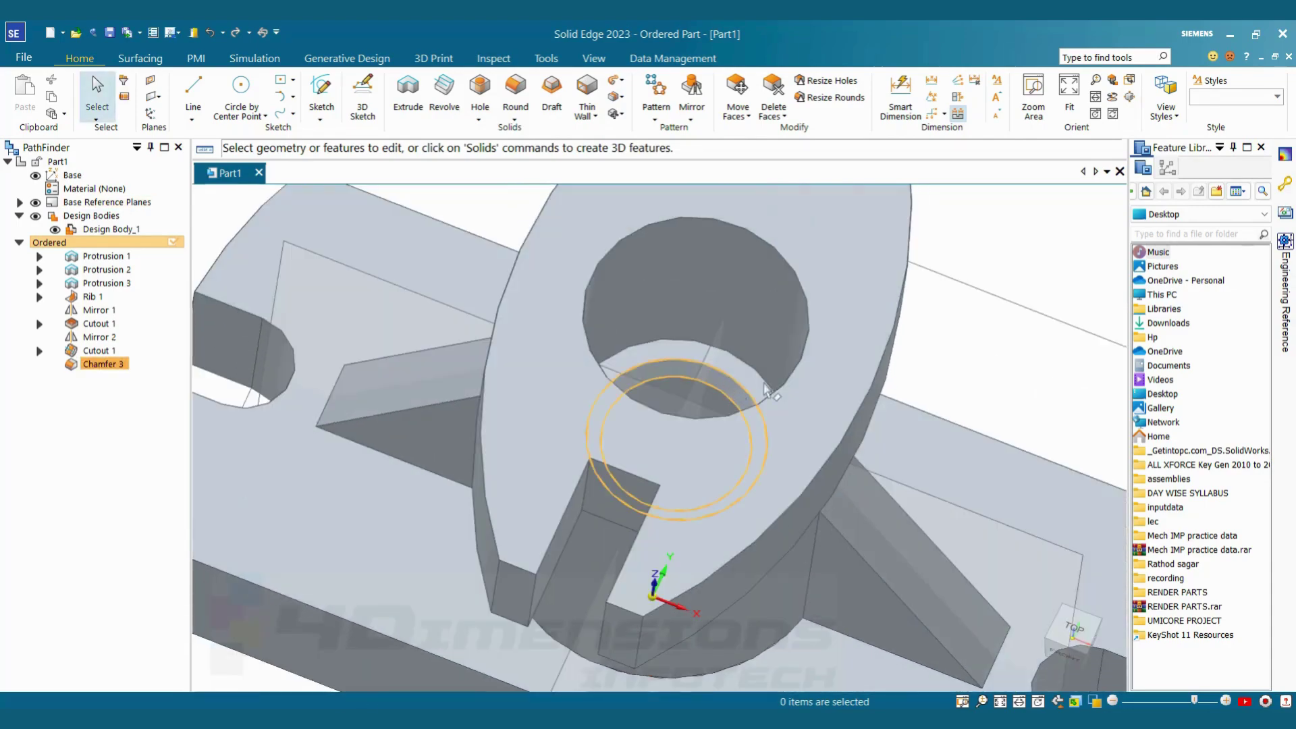
scroll(803, 426, "down", 5)
middle_click_drag(877, 412, 921, 378)
left_click(35, 203)
middle_click_drag(567, 365, 737, 392)
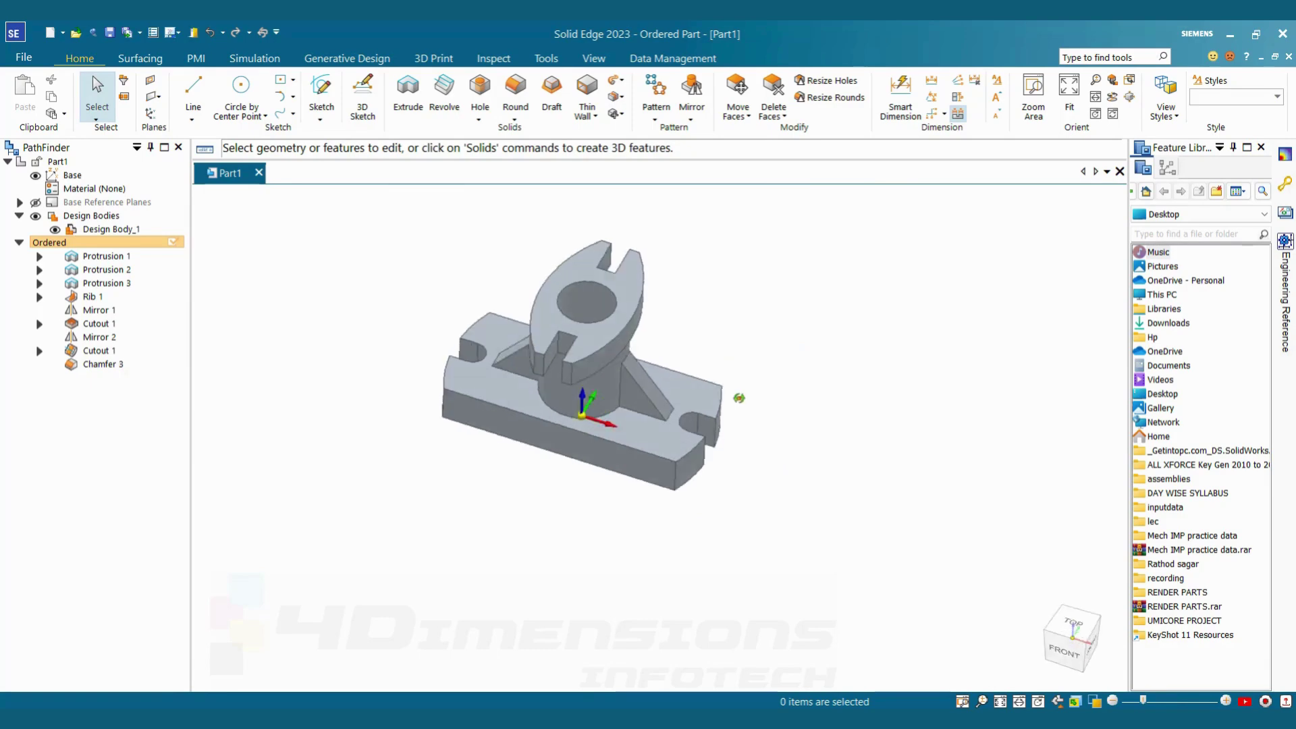
scroll(734, 338, "up", 2)
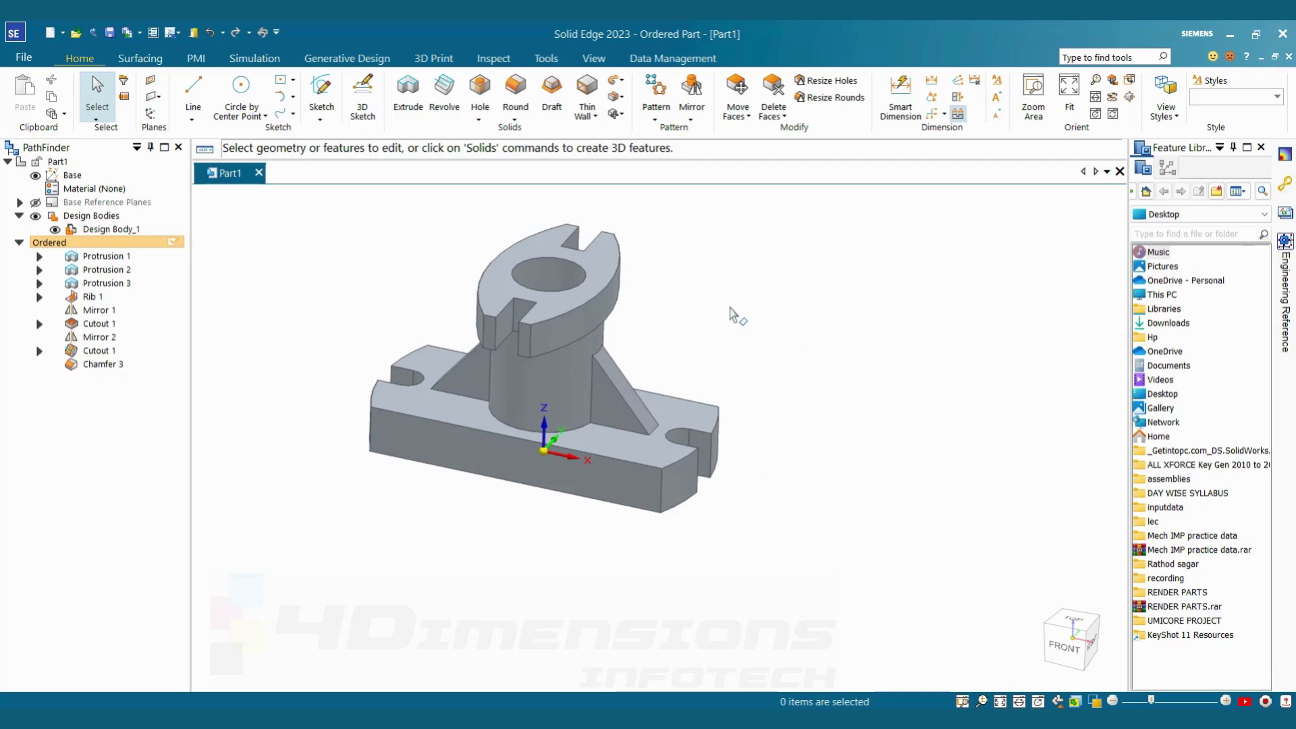
Start a Section by Plane and preview cuts through the bracket with the cutting plane normal to Z and to X.
left_click(197, 59)
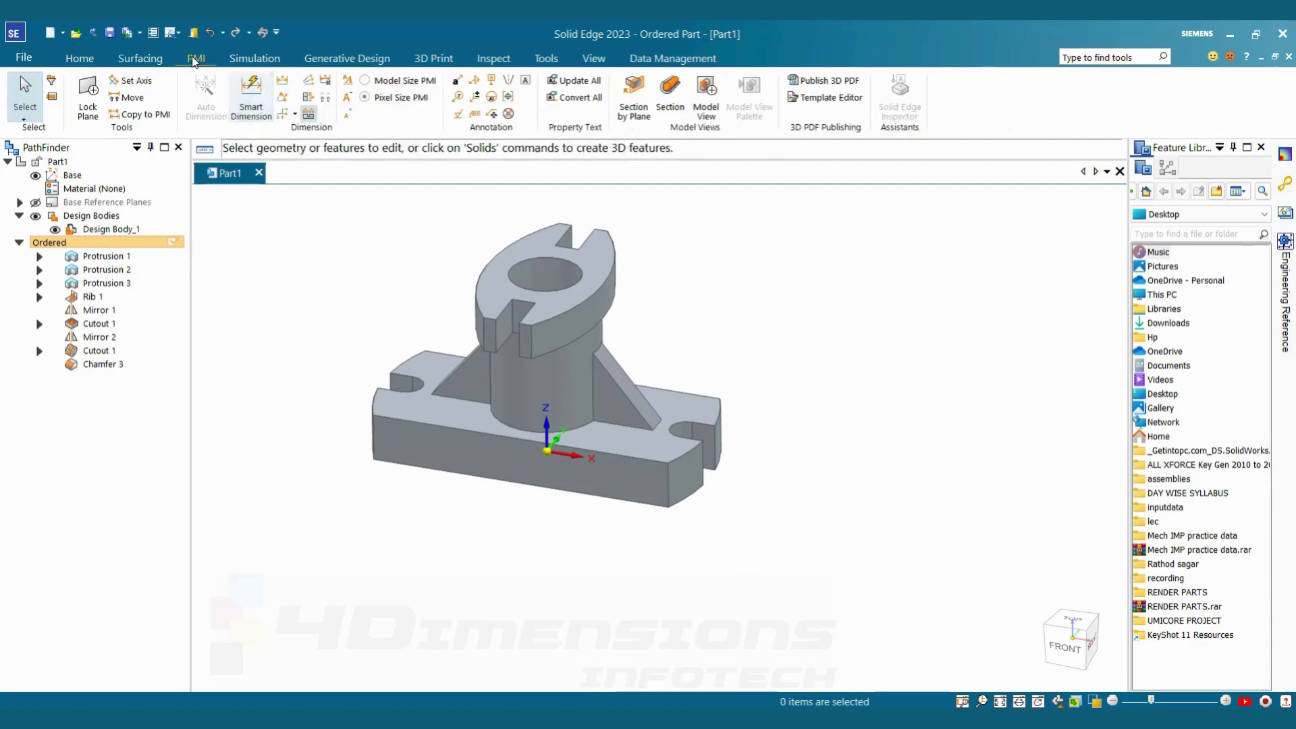
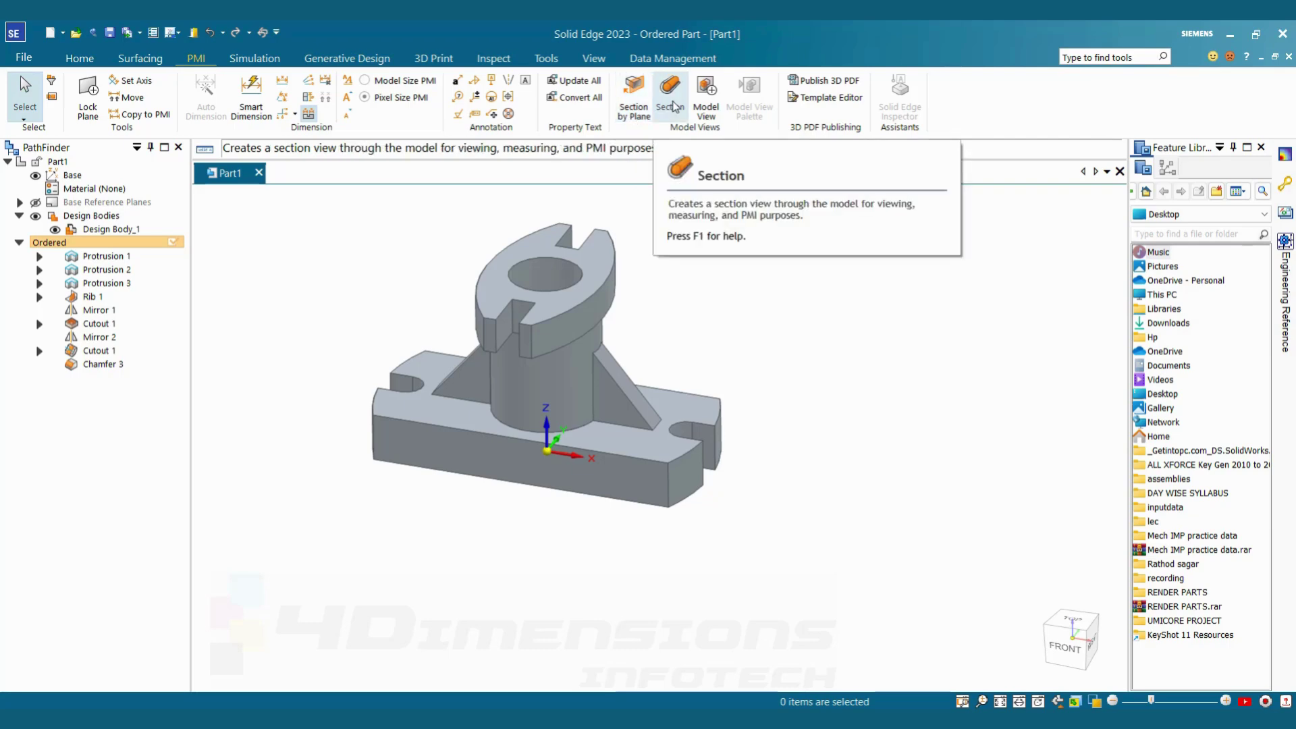
left_click(637, 94)
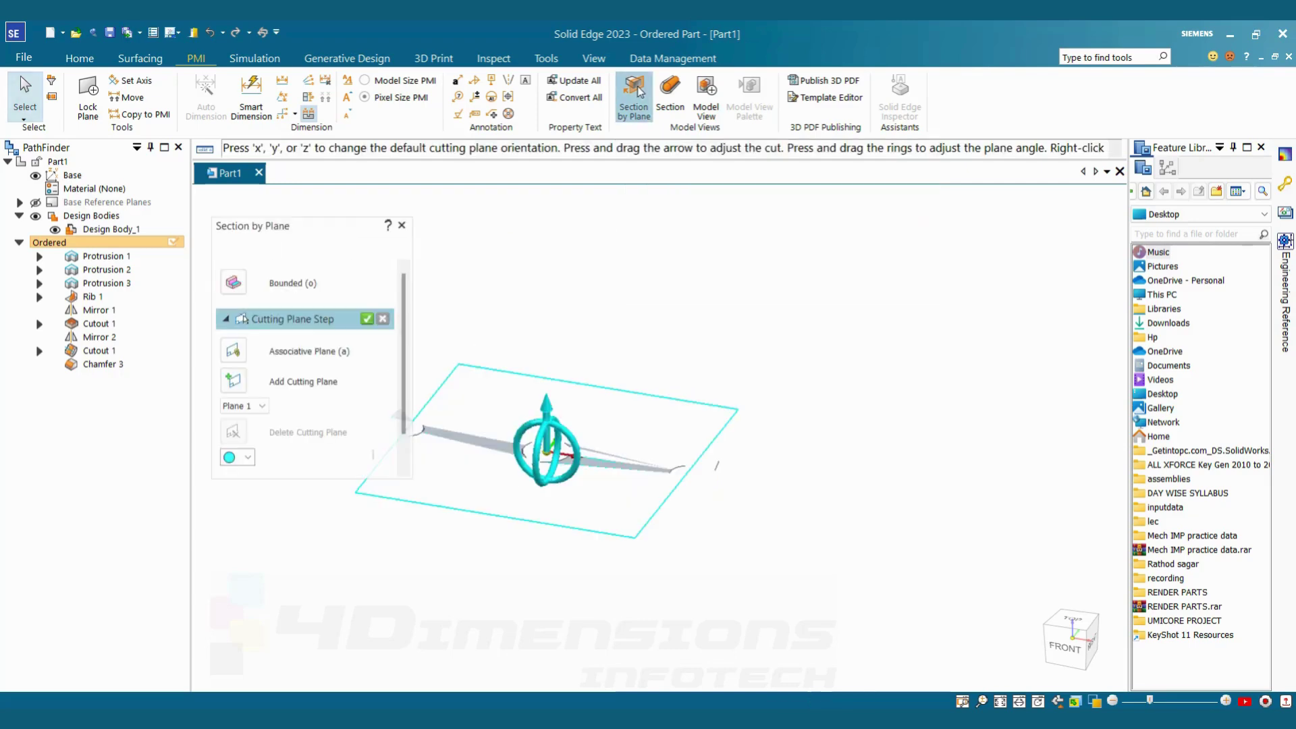
left_click_drag(549, 411, 562, 278)
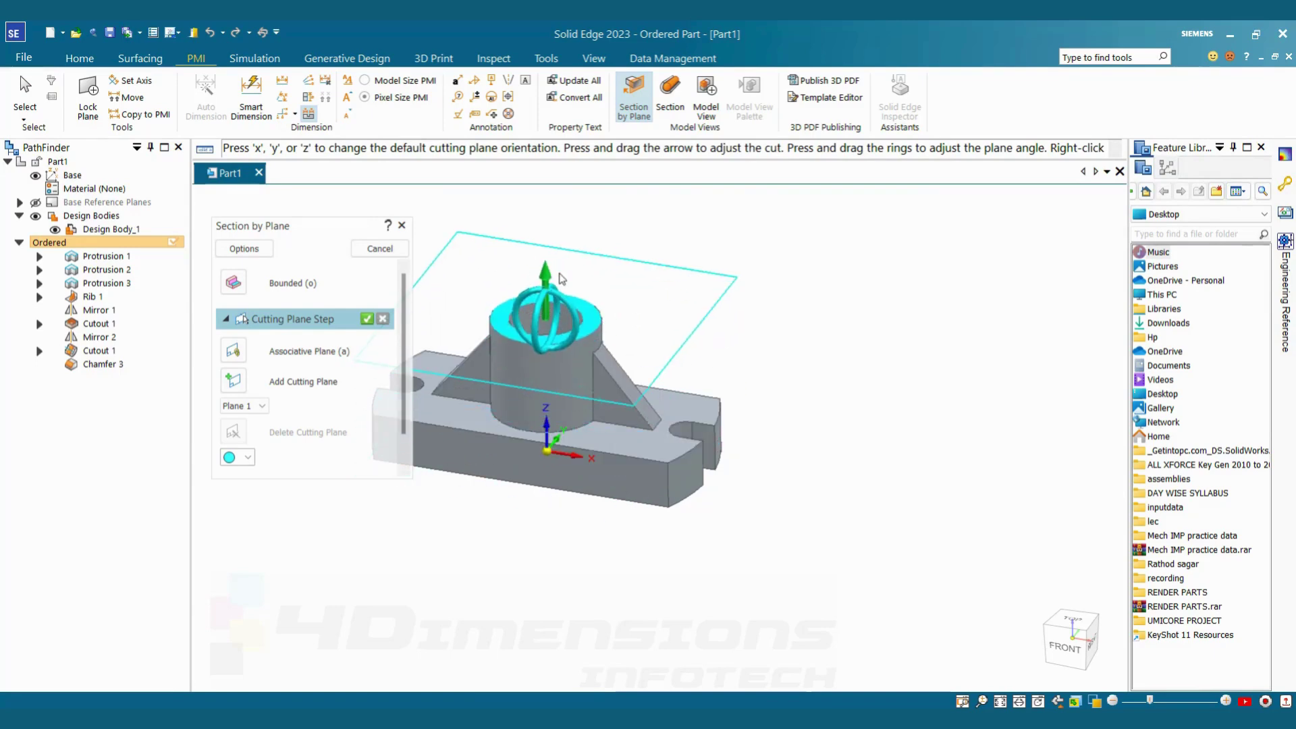
key("x")
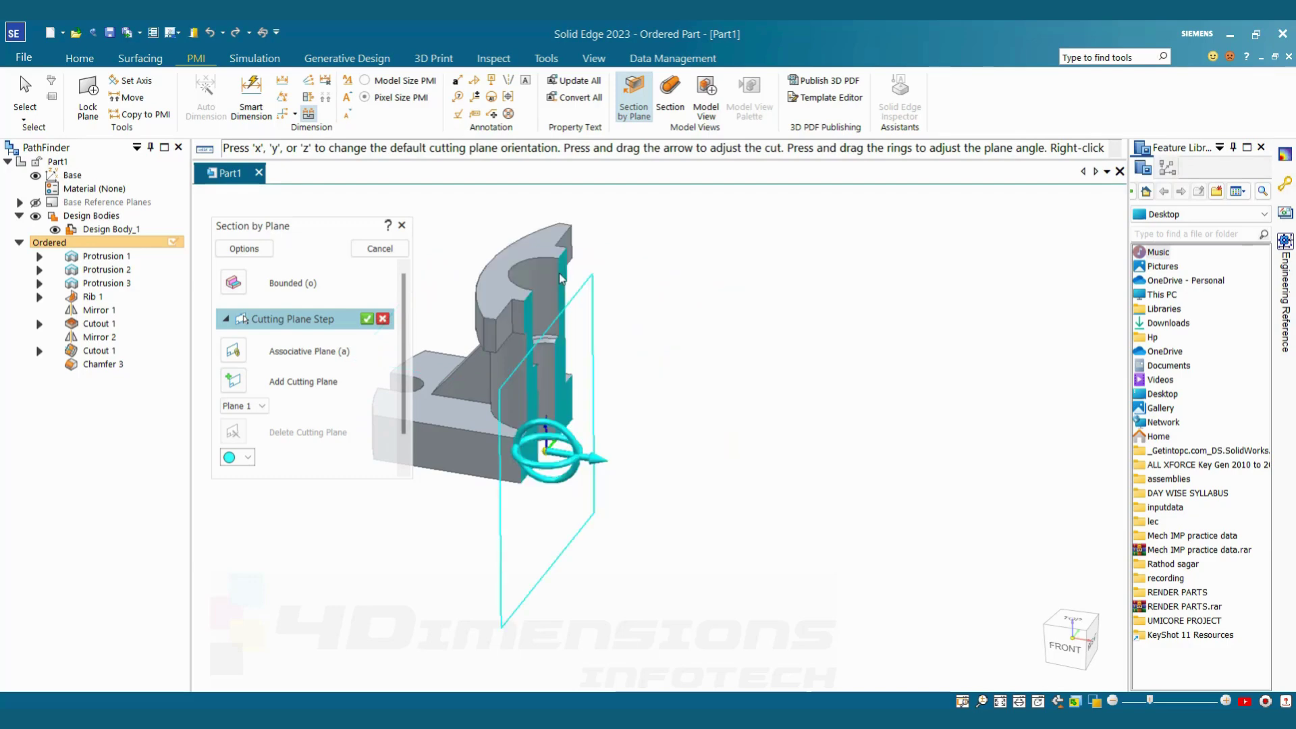
mouse_move(603, 469)
left_mouse_down()
mouse_move(682, 543)
mouse_move(605, 451)
left_mouse_up()
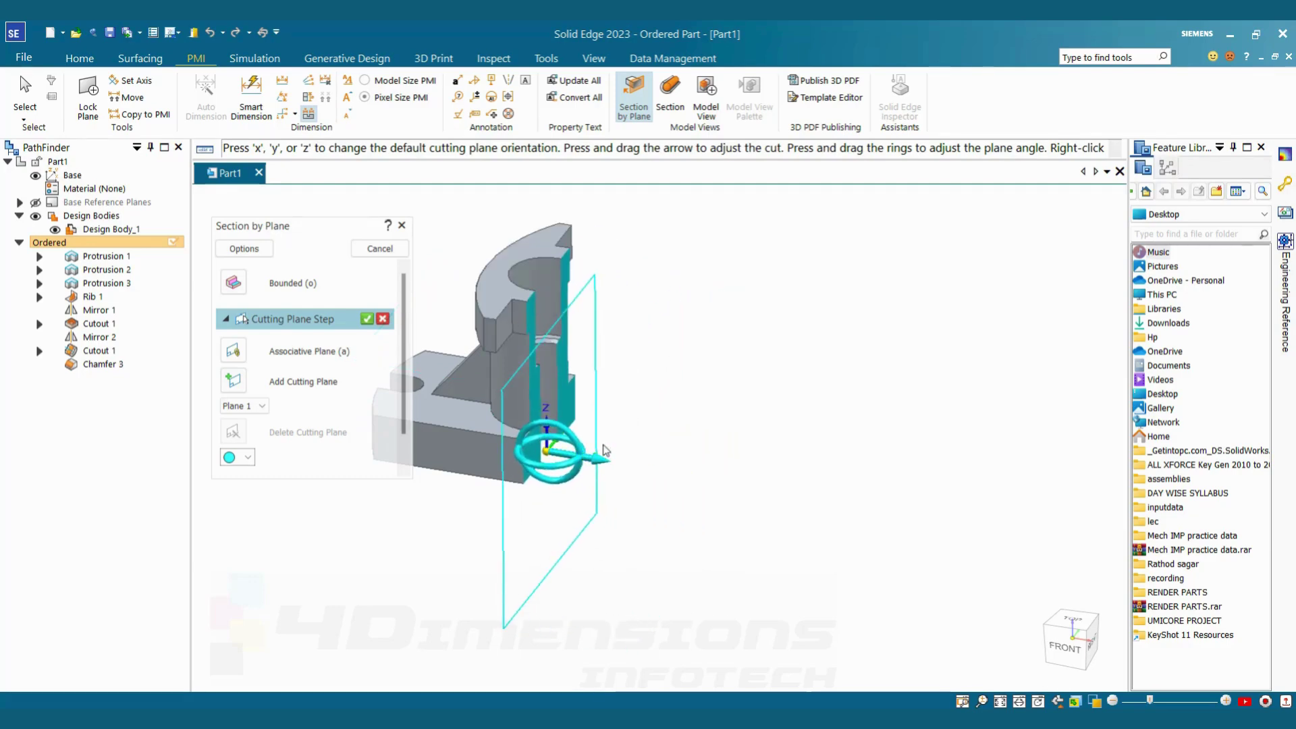
Create a section view of all parts with a cutting plane normal to Y, running lengthwise through the bore and ribs.
key("y")
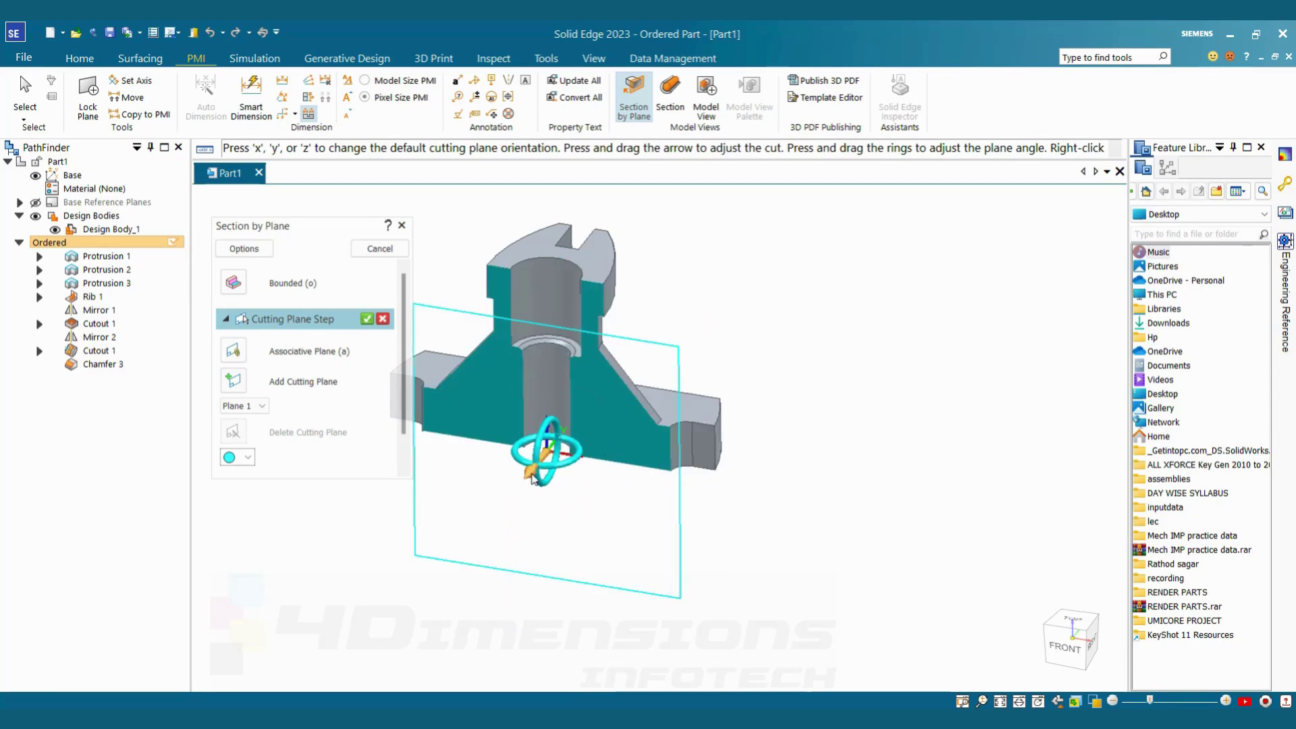
mouse_move(535, 475)
left_mouse_down()
mouse_move(523, 493)
mouse_move(540, 489)
left_mouse_up()
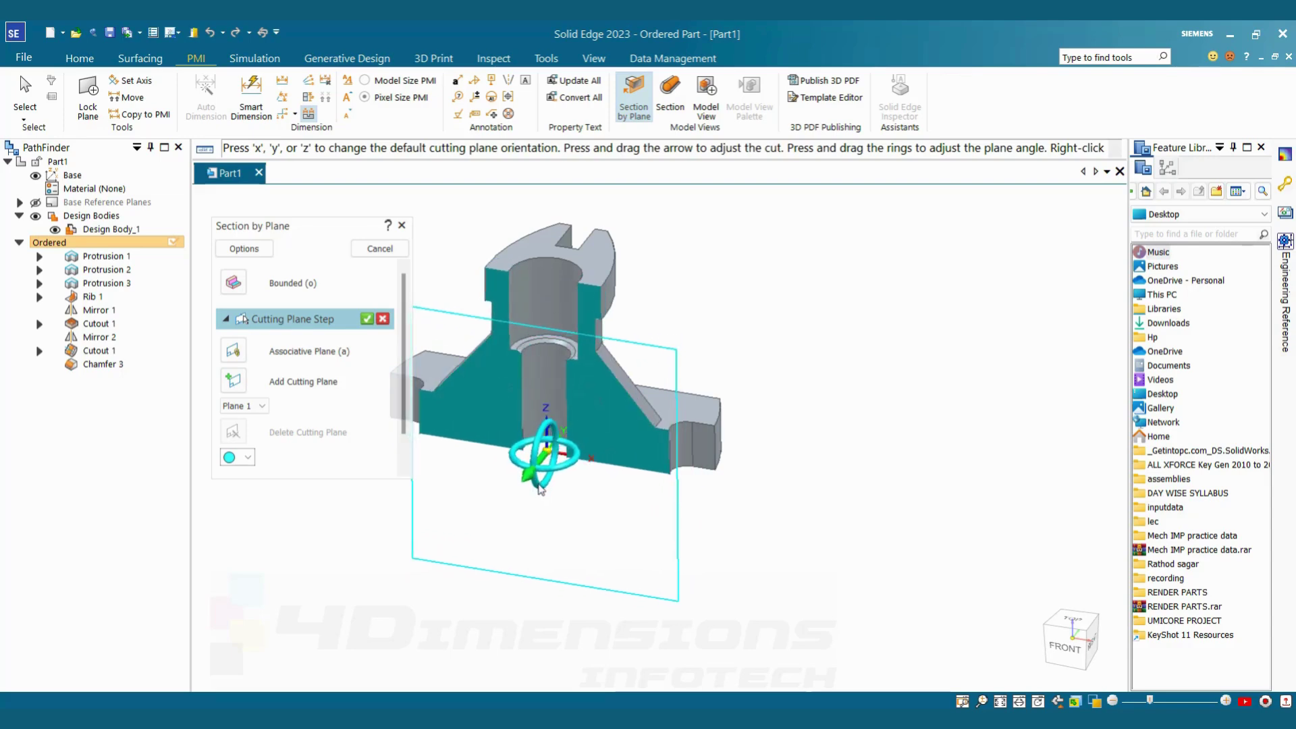
left_click(367, 318)
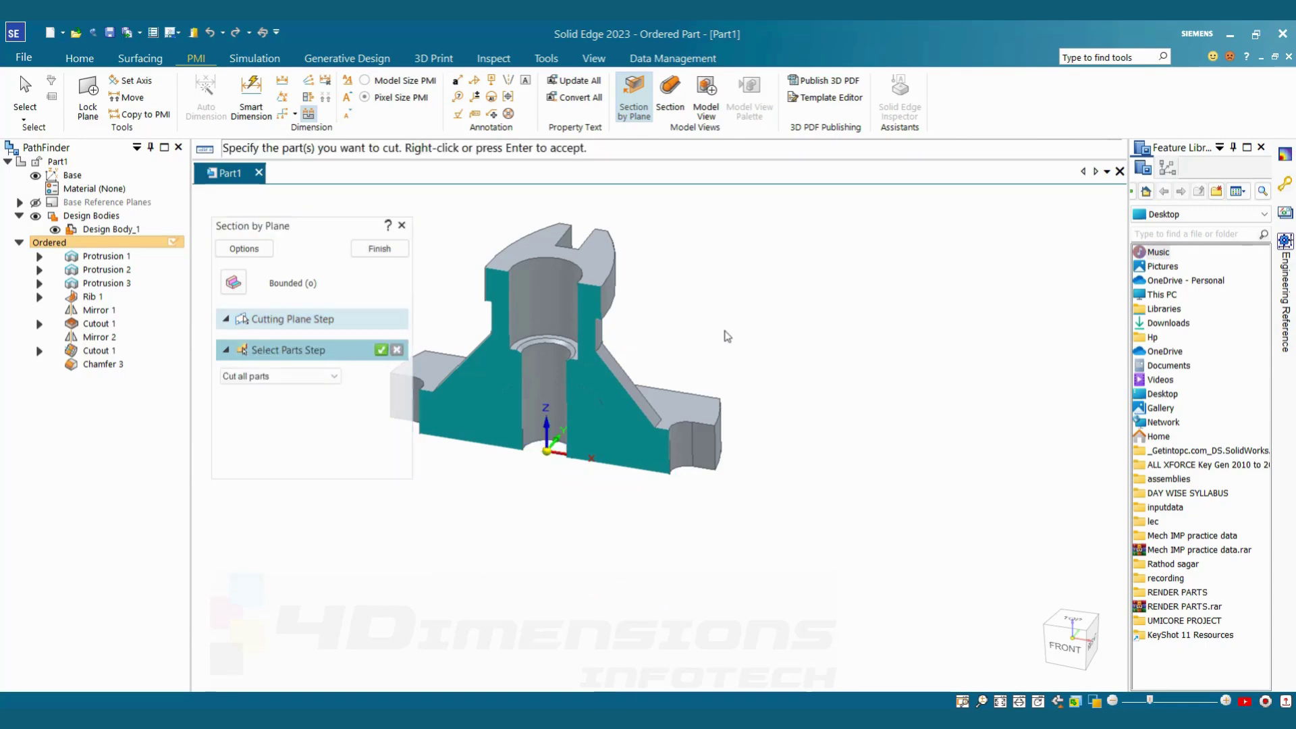
middle_click_drag(756, 346, 690, 349)
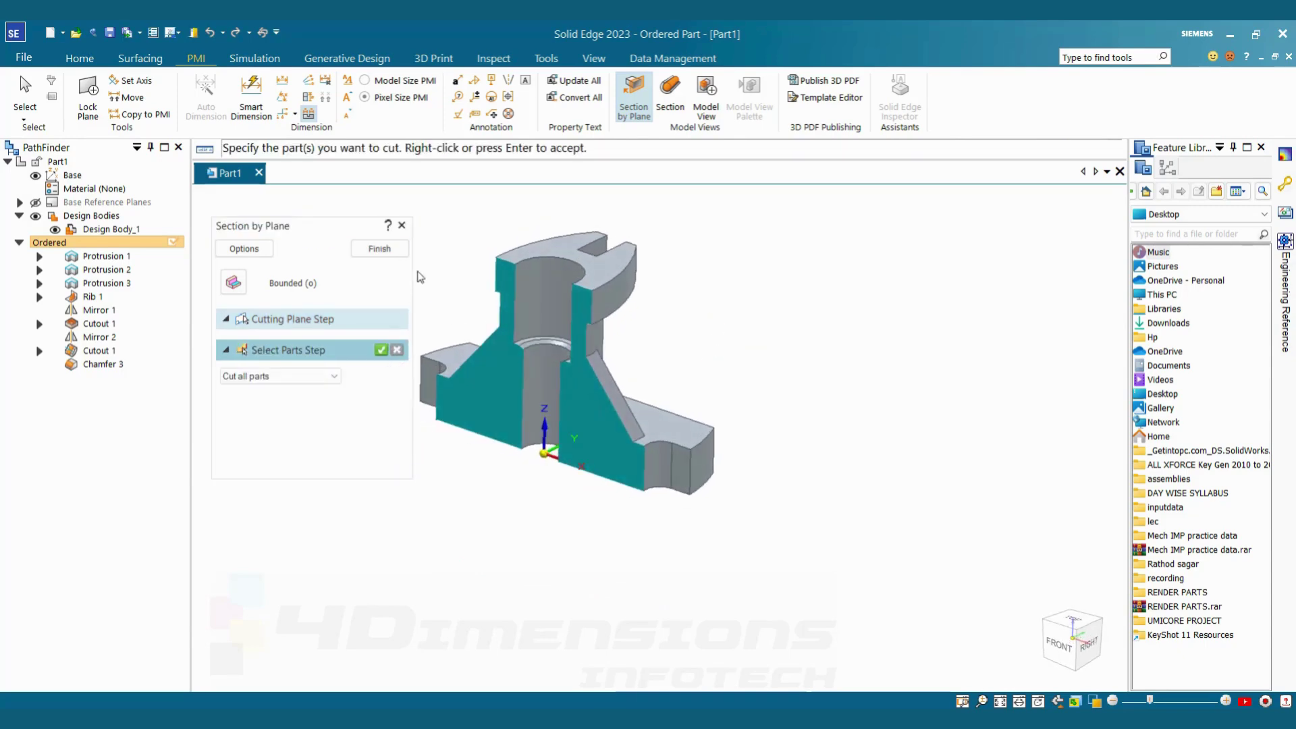
left_click(379, 248)
Inspect the sectioned bracket's stepped bore and ribs from the front and in isometric view.
key("ctrl+f")
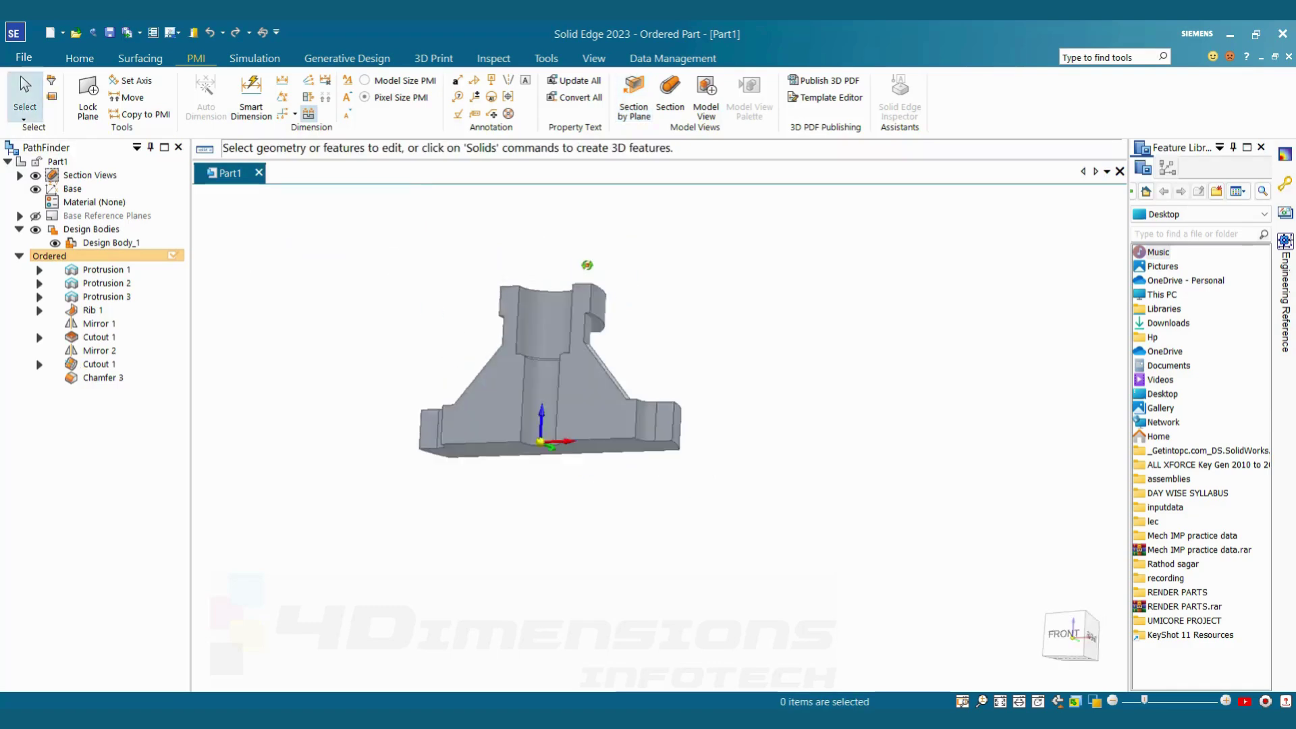
key("ctrl+i")
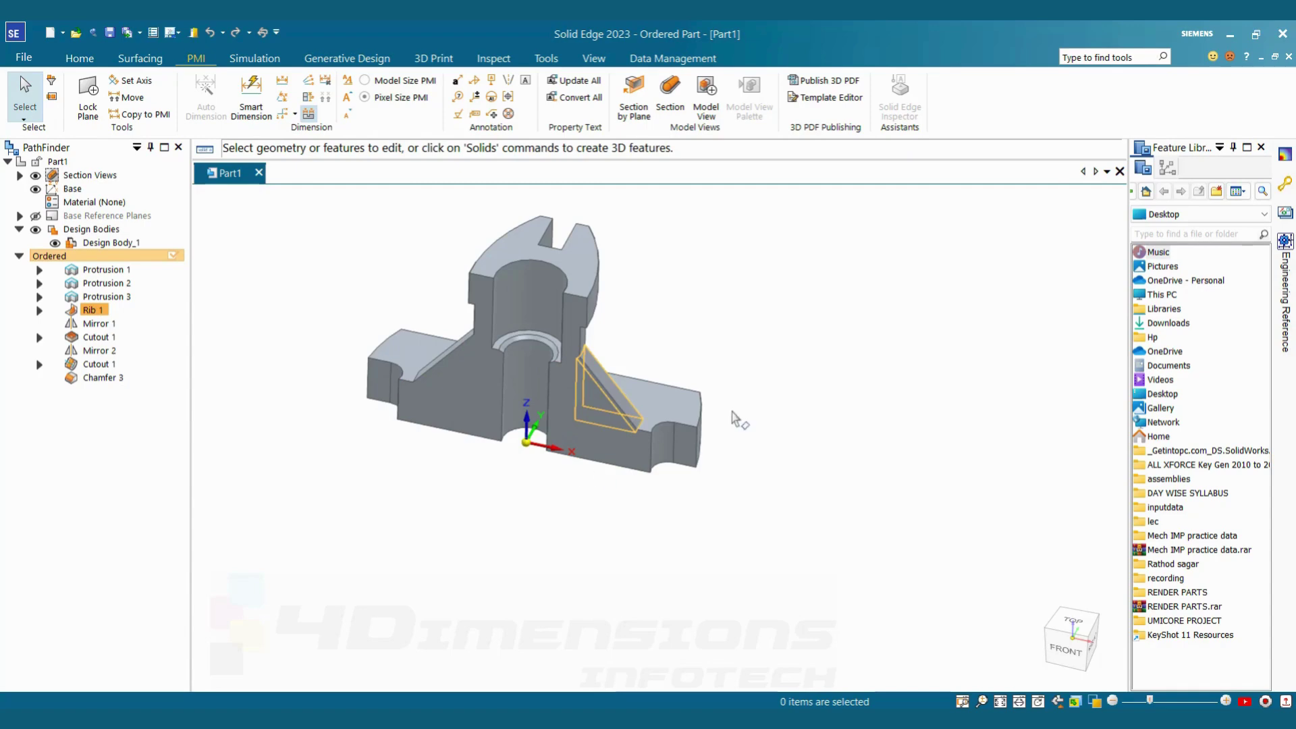
key("ctrl+f")
key("ctrl+i")
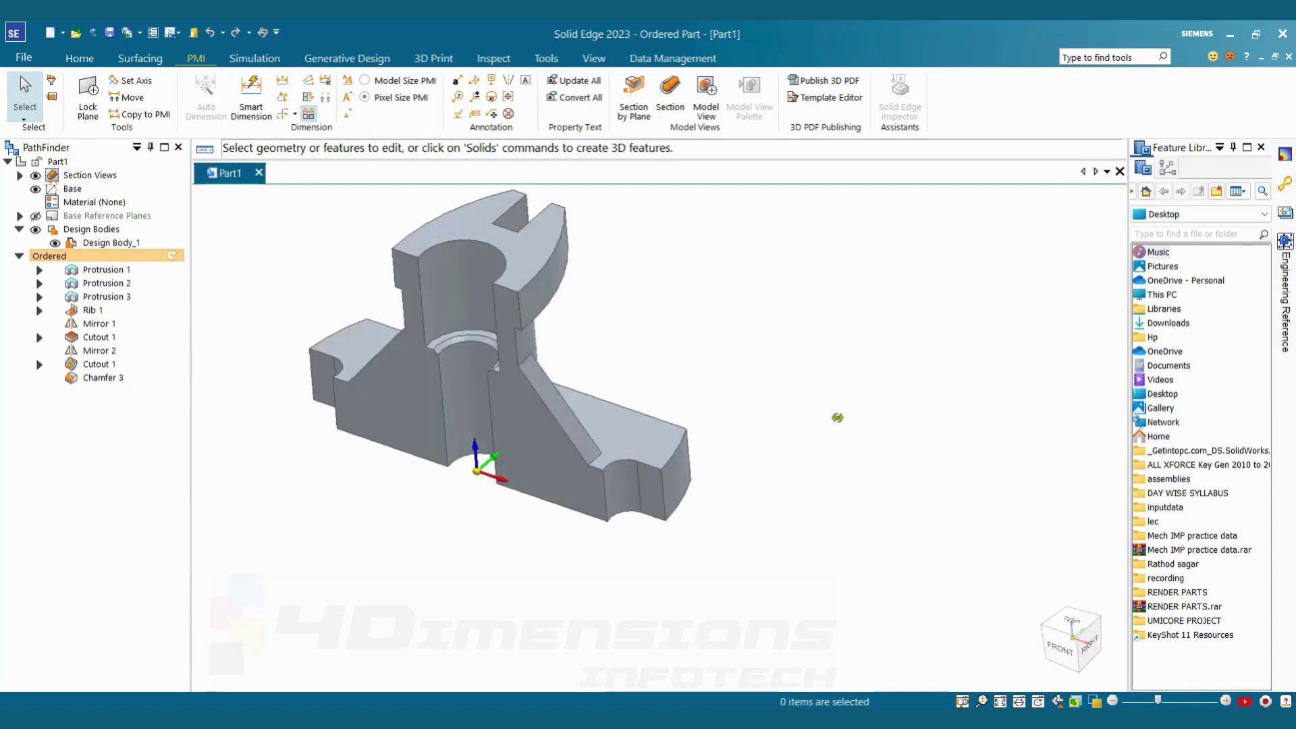
middle_click_drag(672, 311, 767, 330)
key("ctrl+i")
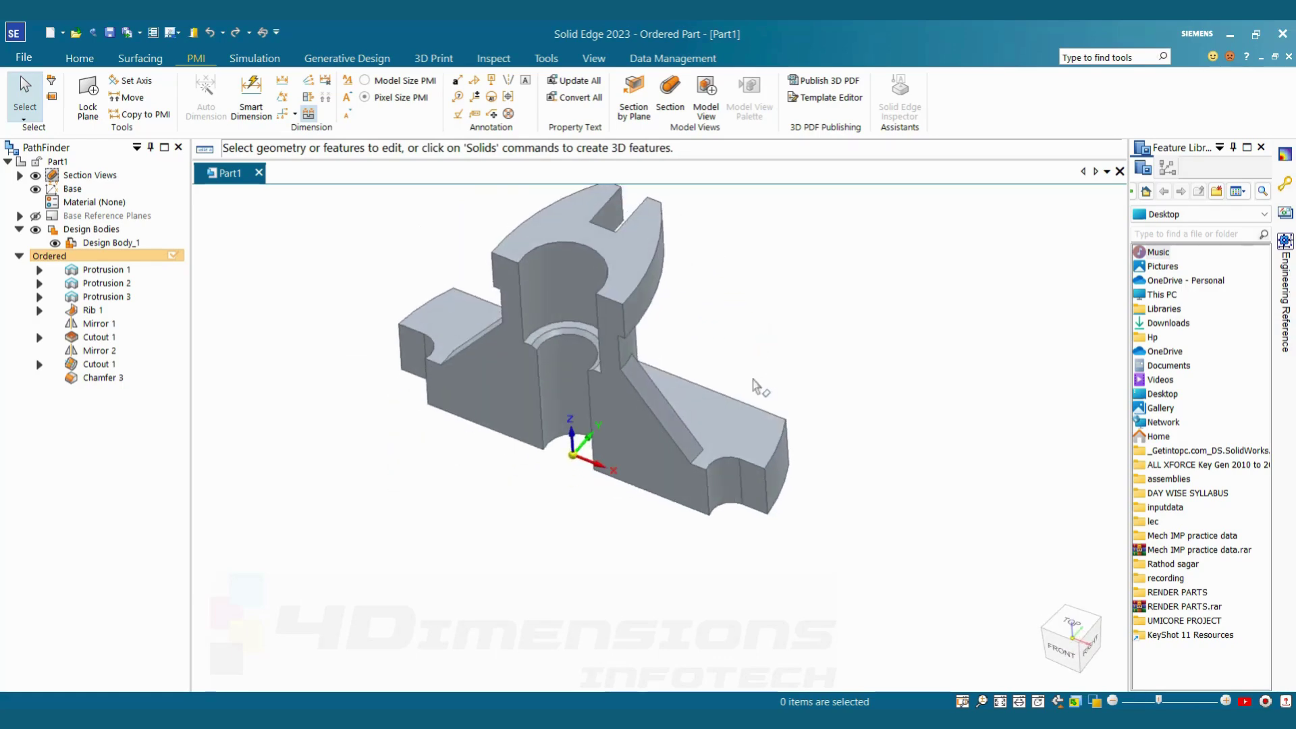
Toggle the section view off and on to compare it with the full bracket, leave it hidden and inspect the whole part.
left_click(35, 176)
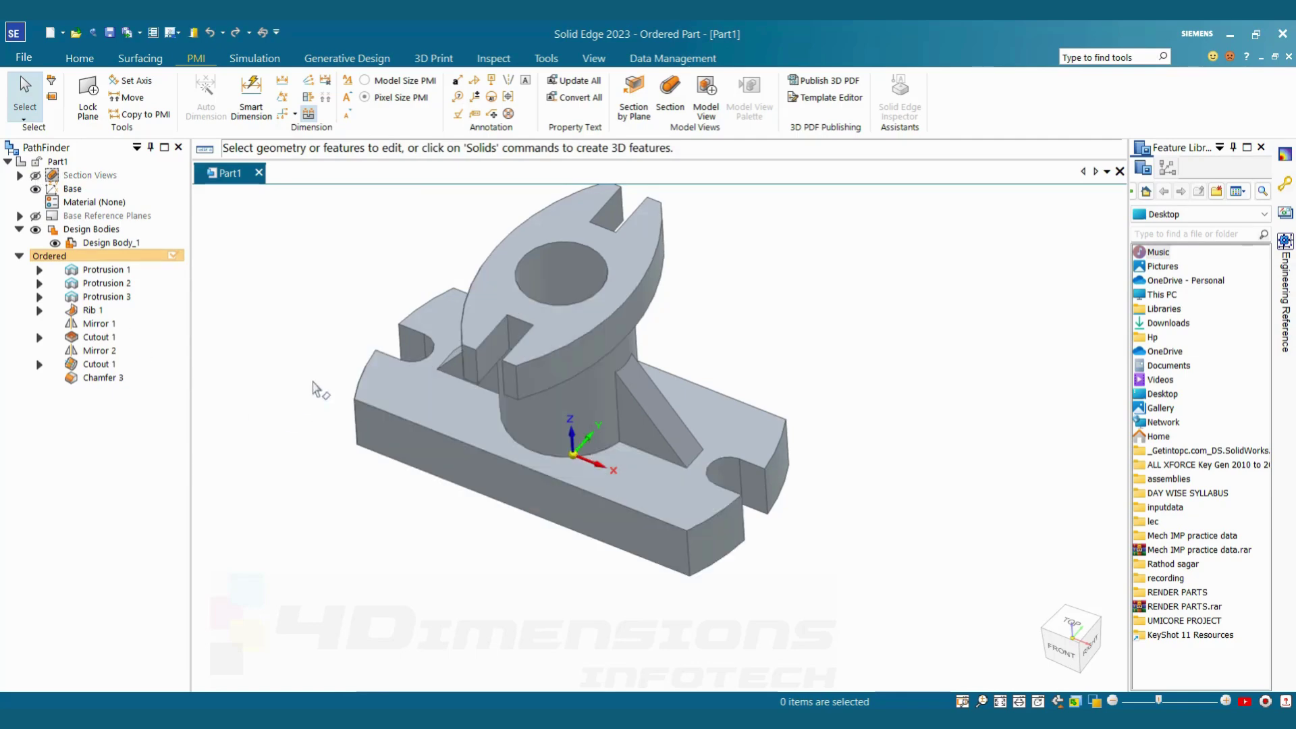
left_click(35, 177)
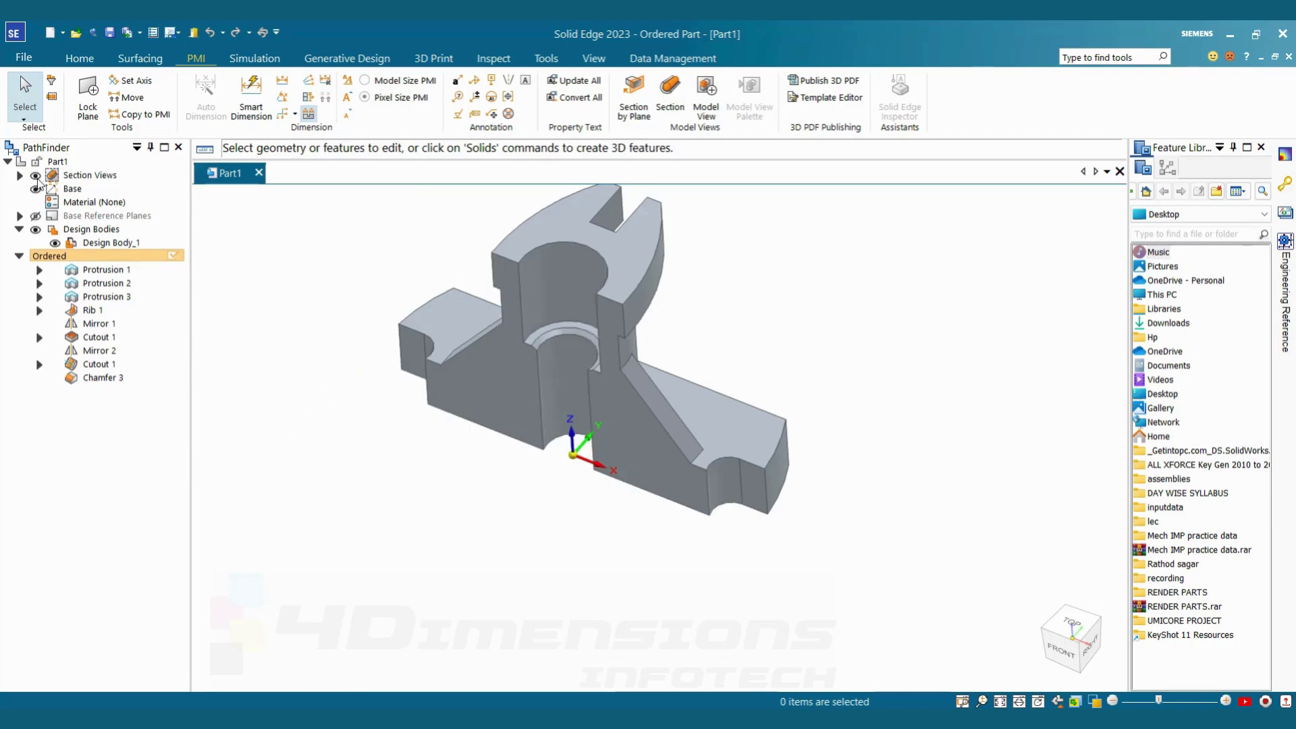
left_click(37, 177)
scroll(324, 288, "down", 1)
middle_click_drag(324, 288, 401, 246)
scroll(371, 261, "down", 2)
scroll(401, 246, "up", 3)
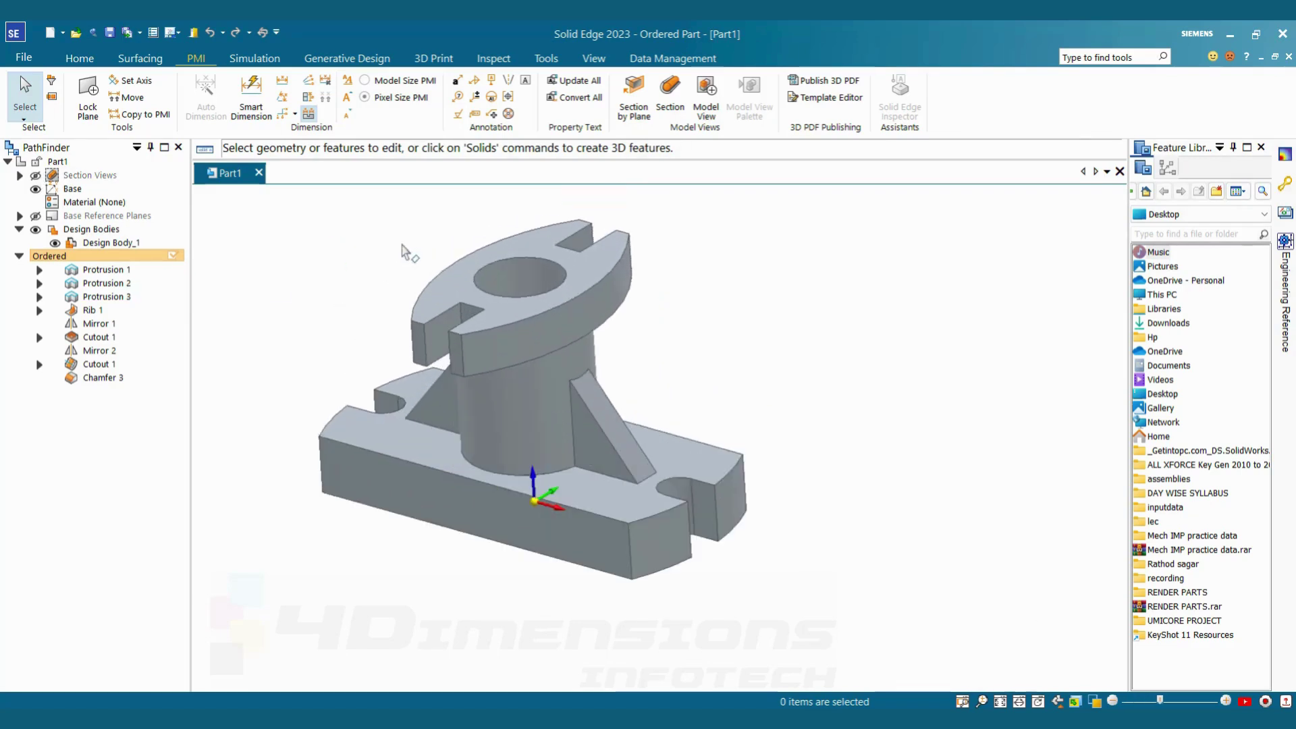
Create a second section view of all parts with a cutting plane normal to X, slightly offset from the bore axis.
left_click(633, 94)
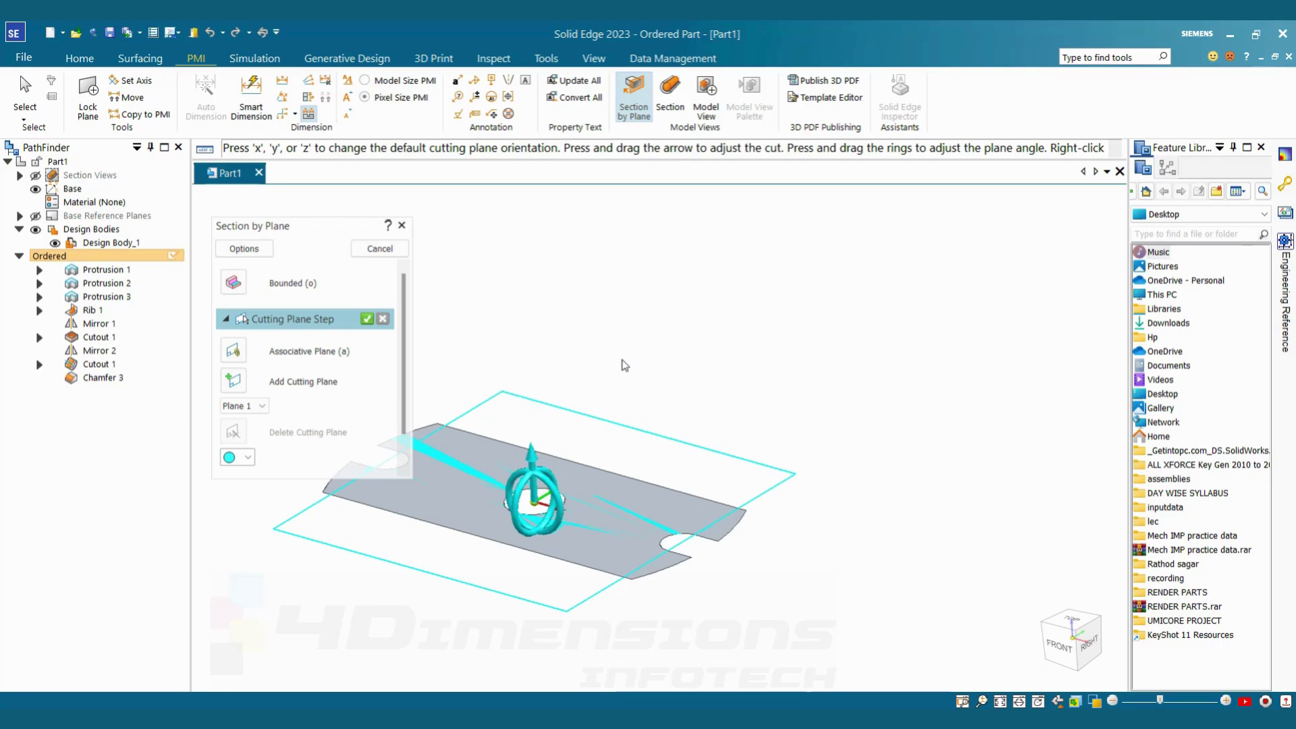
key("x")
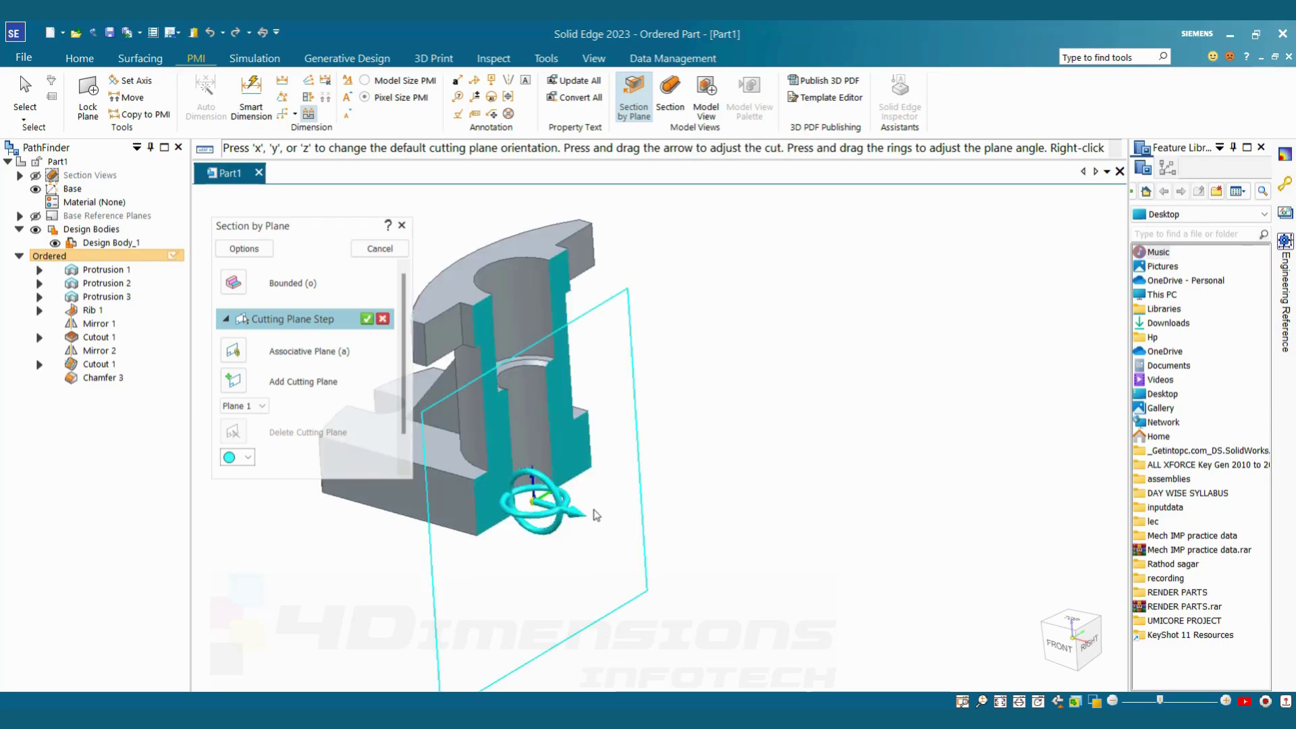
left_click_drag(572, 515, 600, 544)
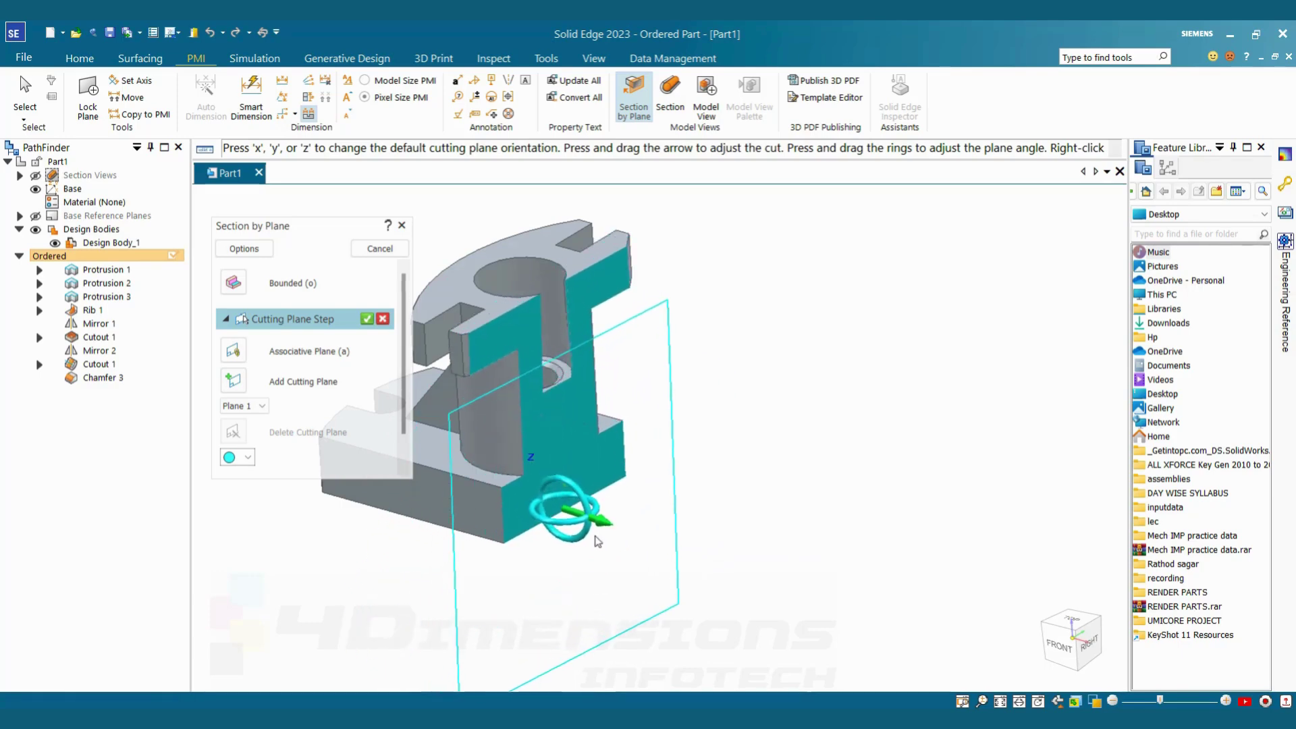
left_click(366, 319)
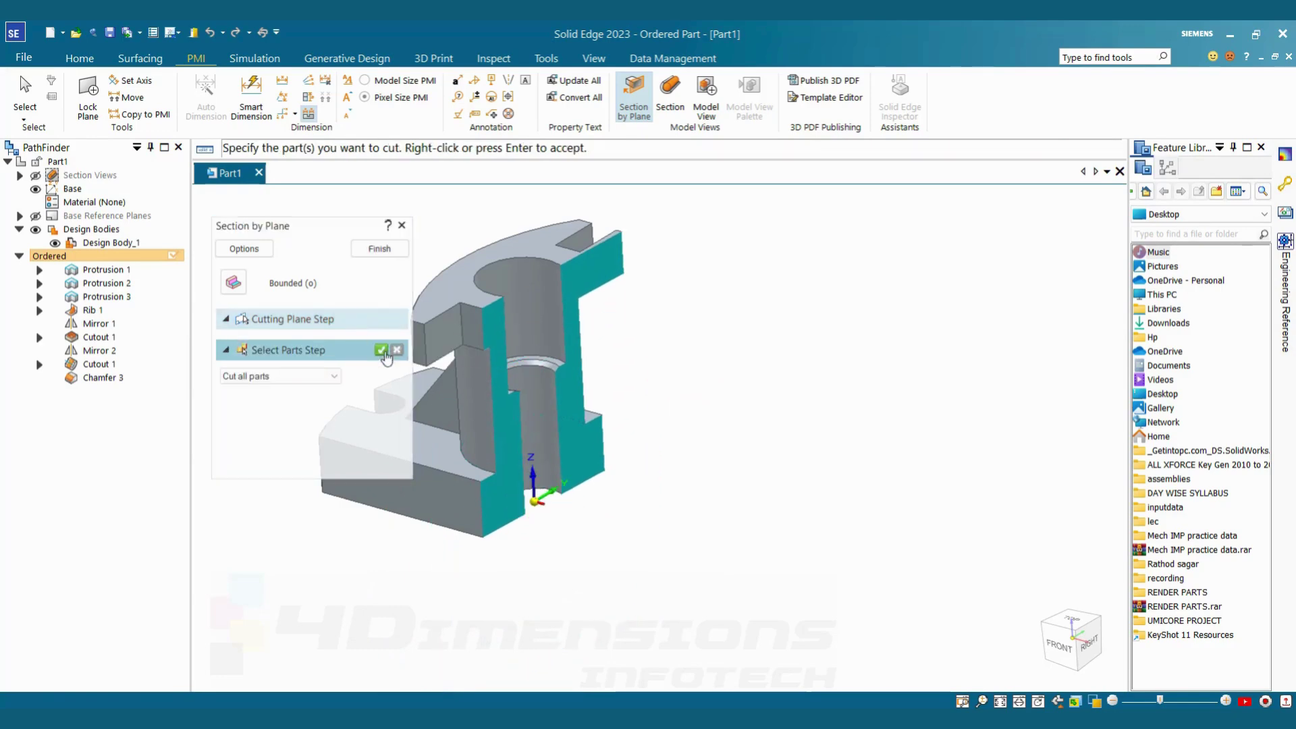
left_click(377, 249)
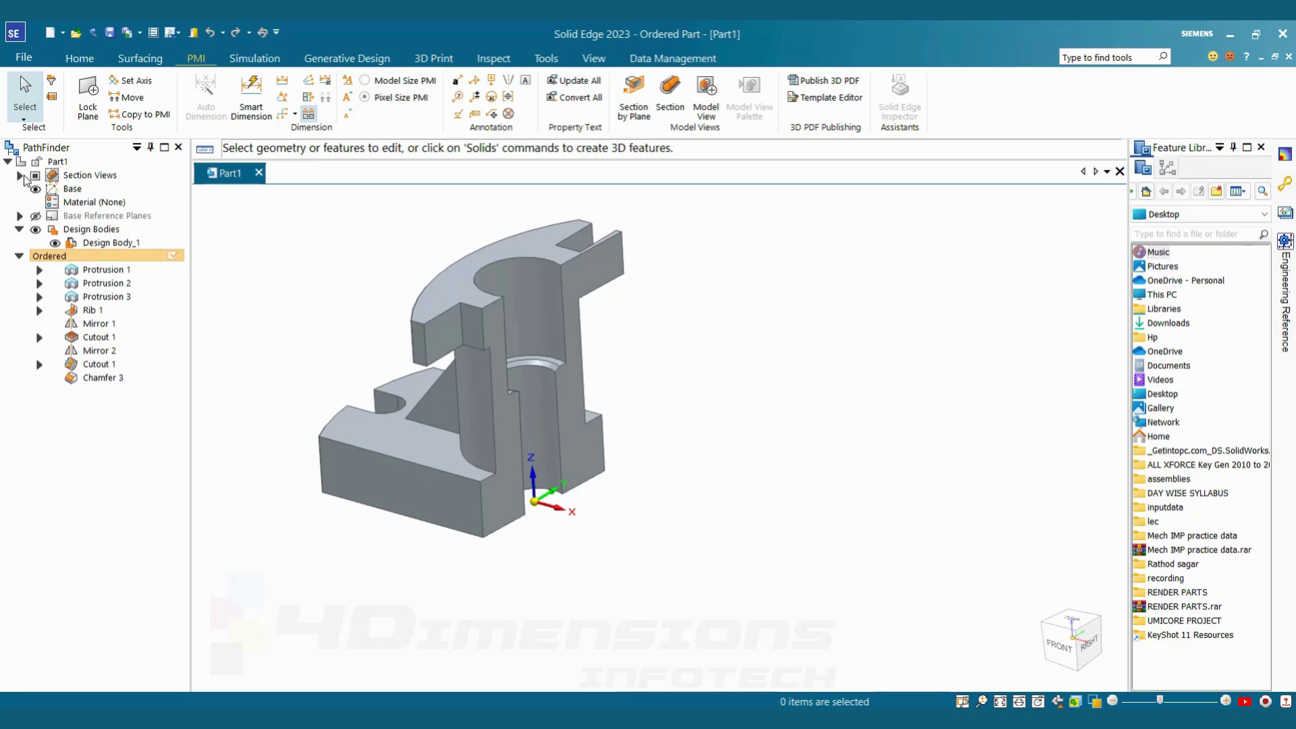
Display Section 1 A and Section 2 B one at a time to examine each cut, leaving both hidden.
left_click(20, 175)
left_click(56, 201)
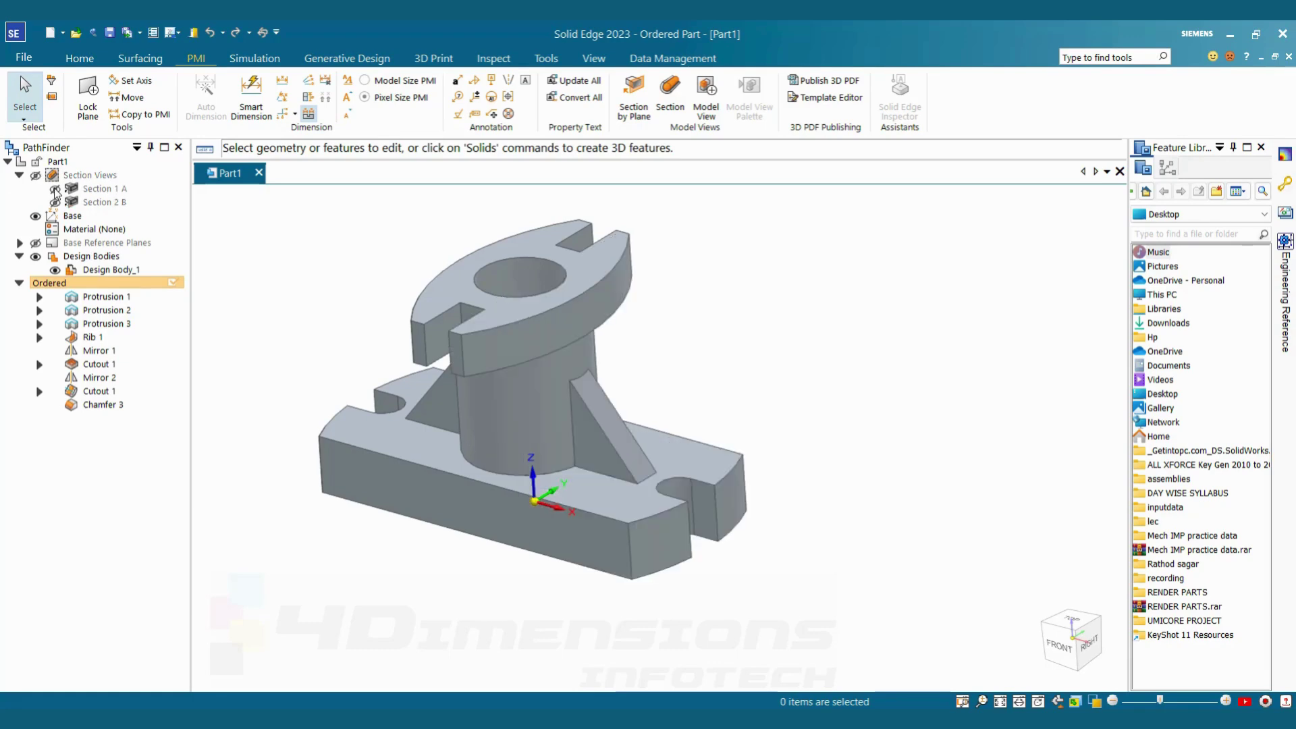
left_click(56, 189)
middle_click_drag(737, 429, 705, 424)
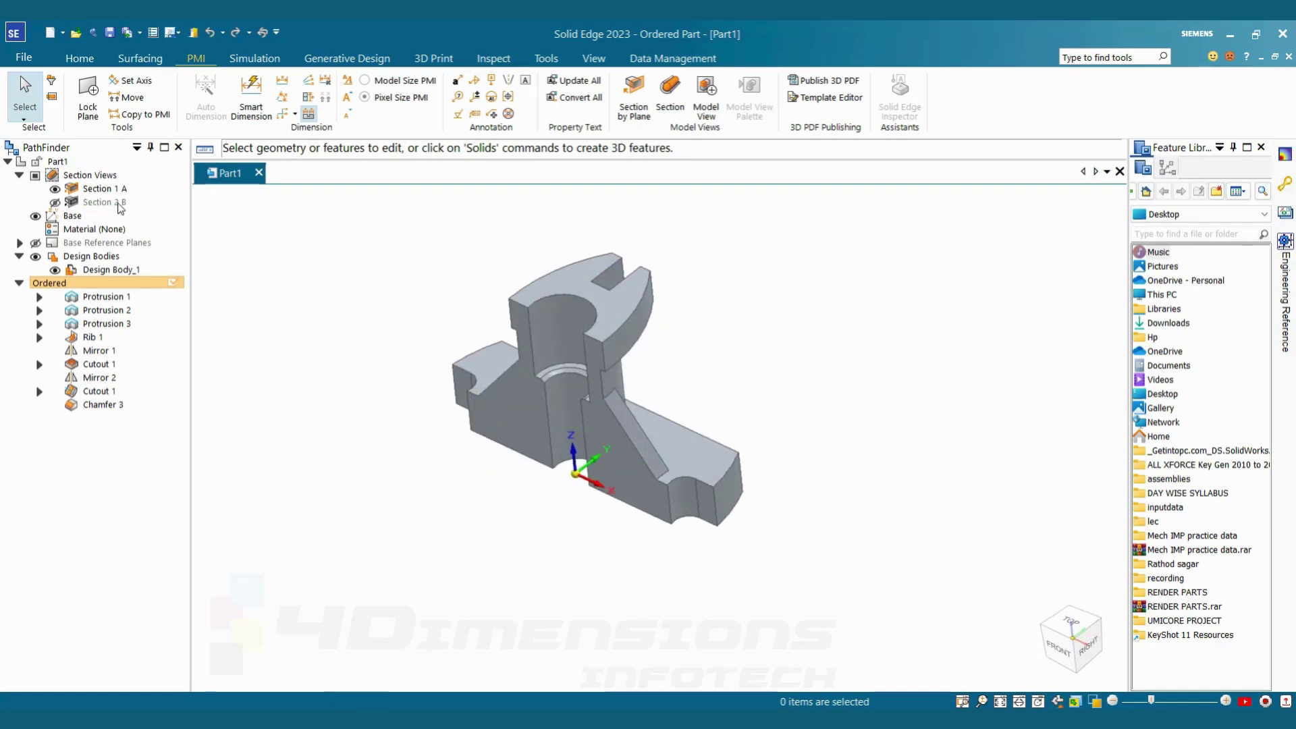
left_click(55, 189)
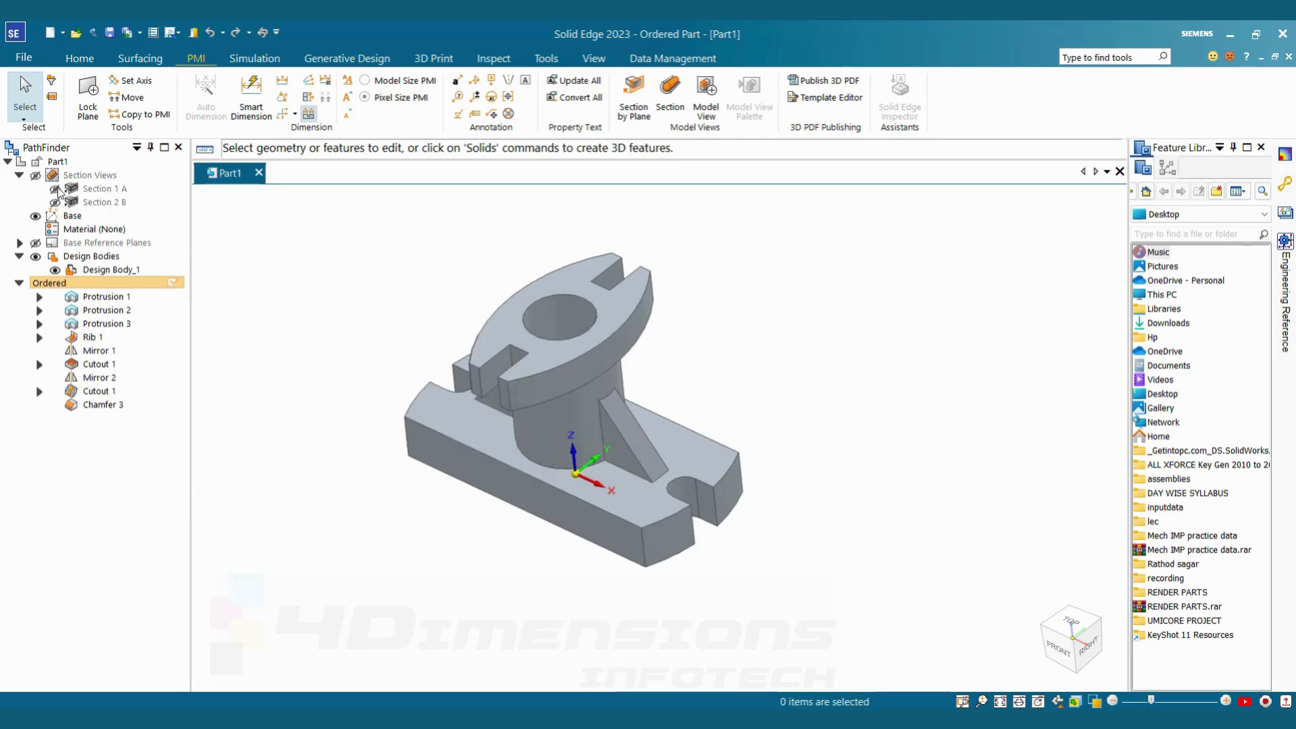
left_click(55, 202)
middle_click_drag(590, 375, 222, 263)
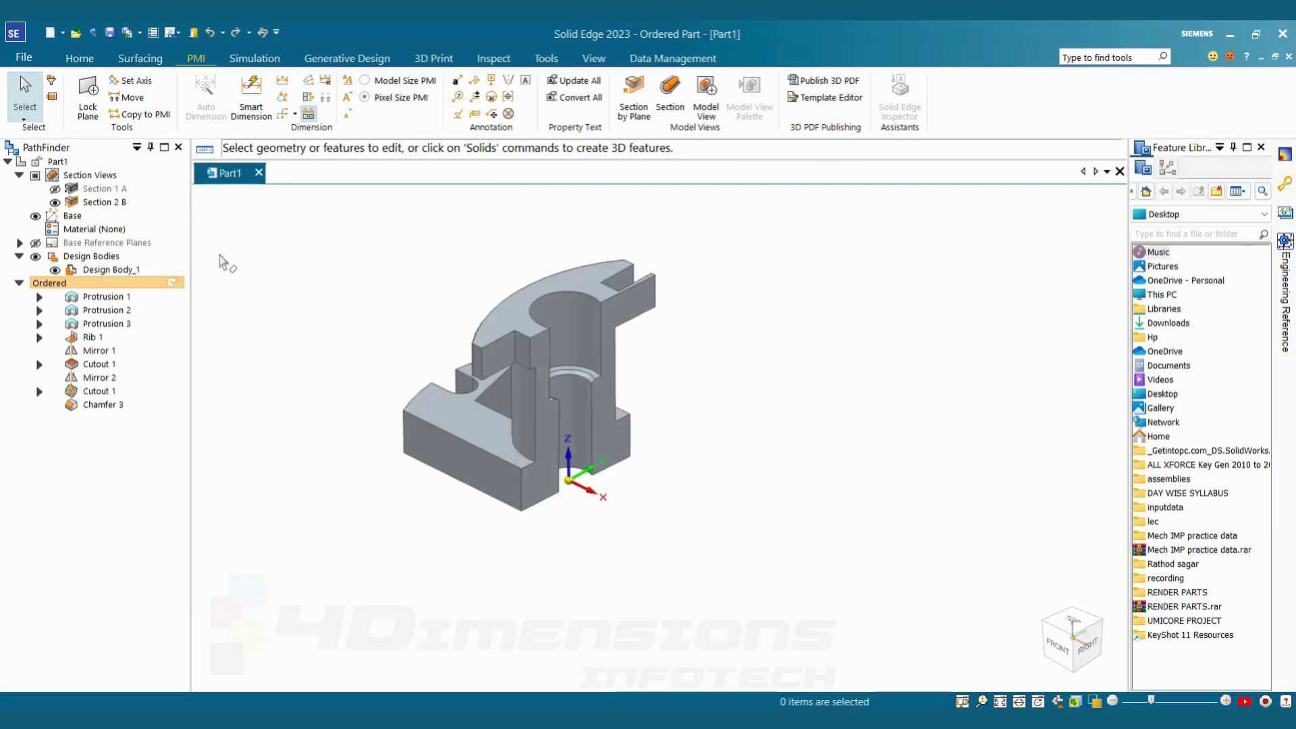
left_click(55, 203)
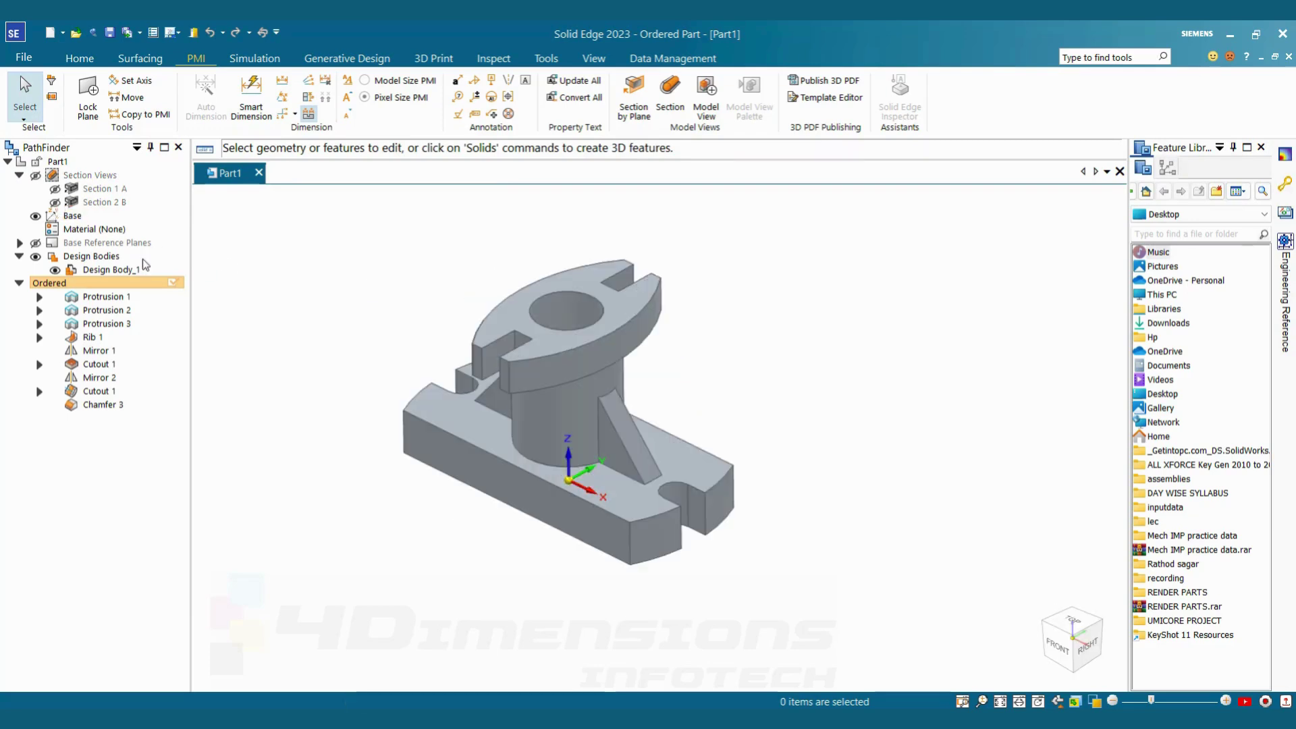
Delete both section views, Section 1 A and Section 2 B.
left_click(97, 188)
left_click(99, 202, "ctrl")
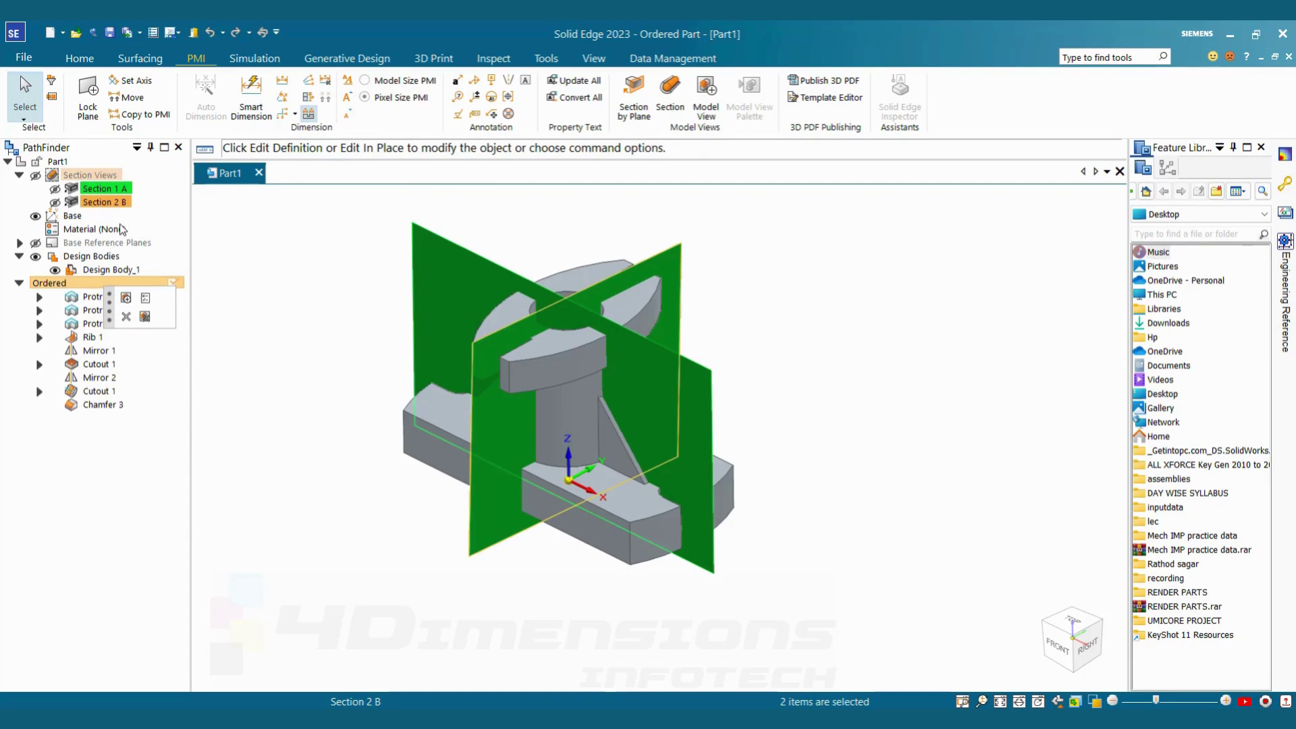
right_click(98, 203)
left_click(107, 278)
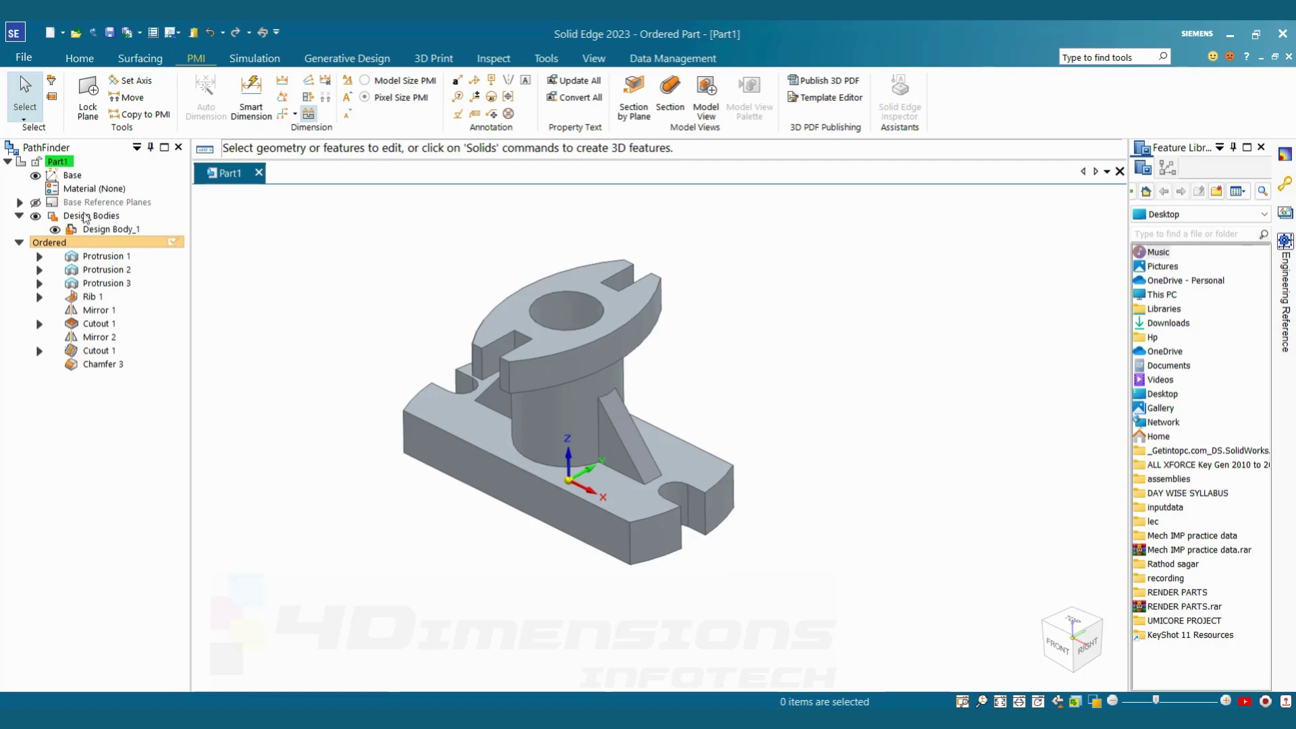
Start a profile-based Section, show the base reference planes and open its profile sketch on the front plane through the bracket's centre.
left_click(673, 94)
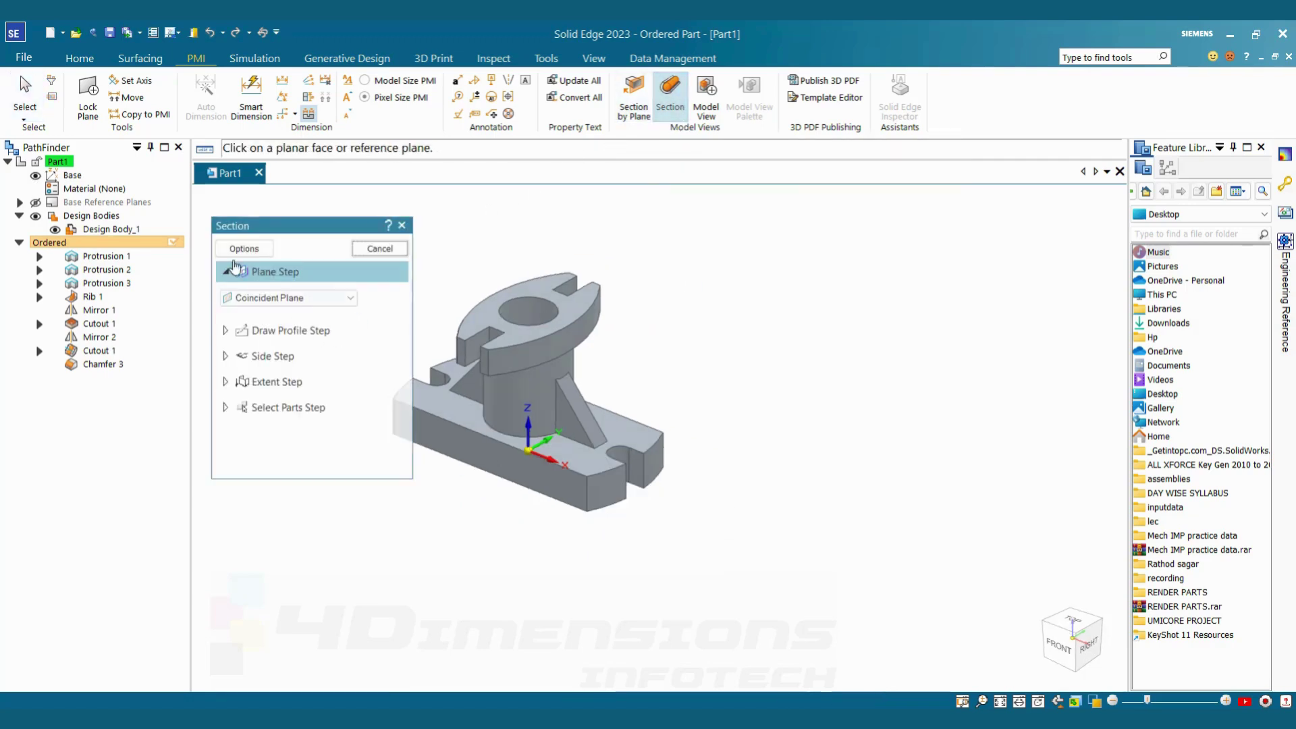
left_click(36, 203)
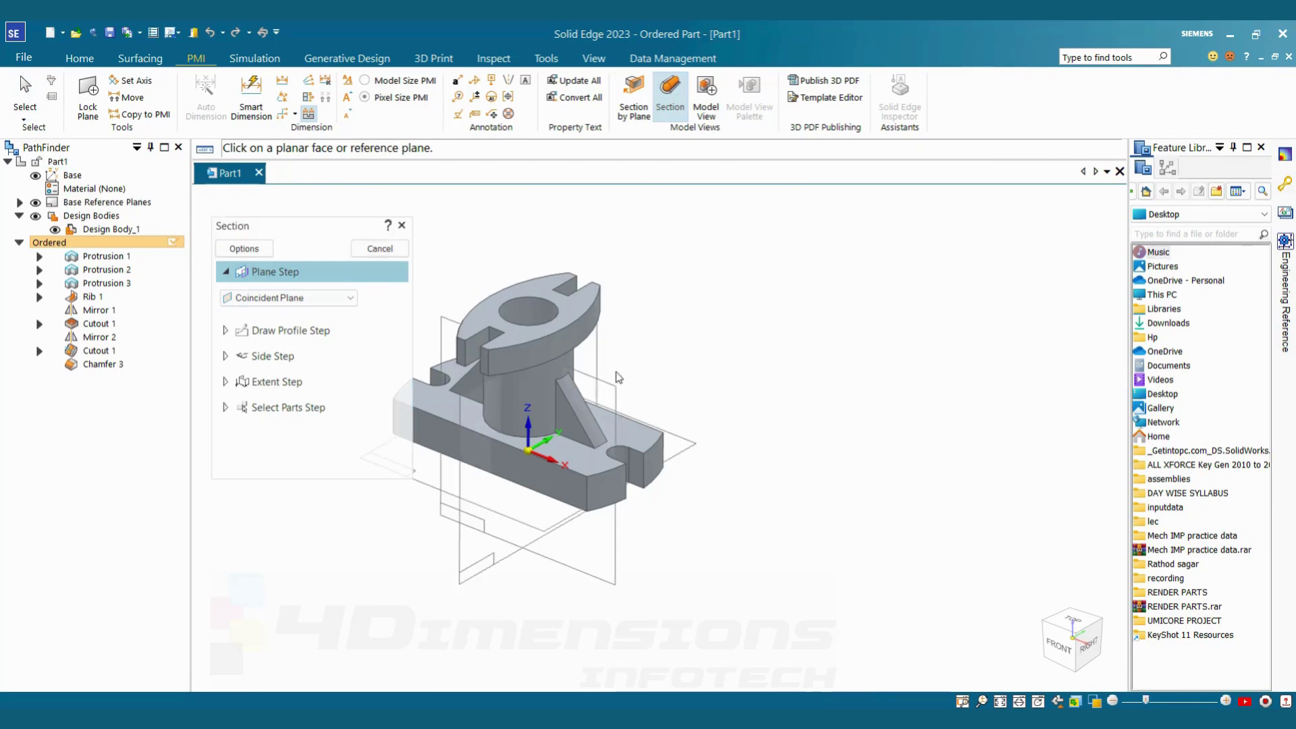
left_click(616, 381)
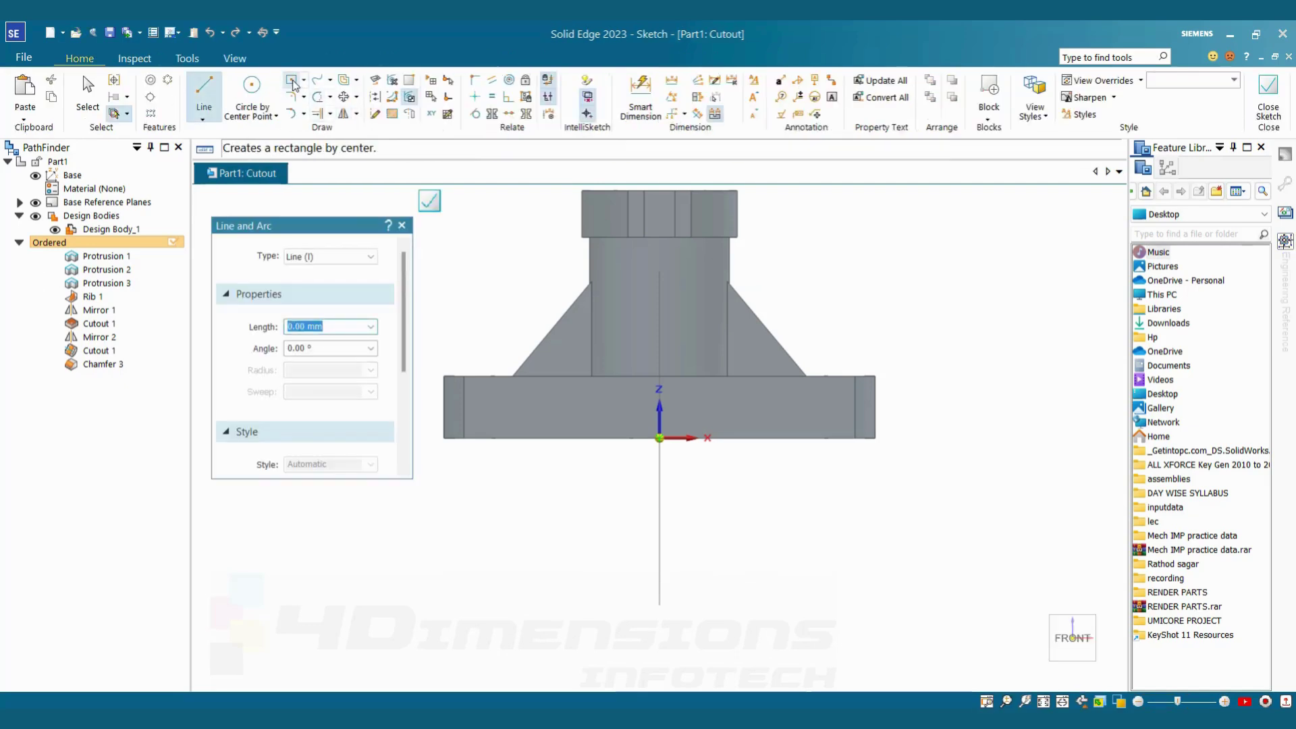
left_click(292, 80)
left_click(674, 281)
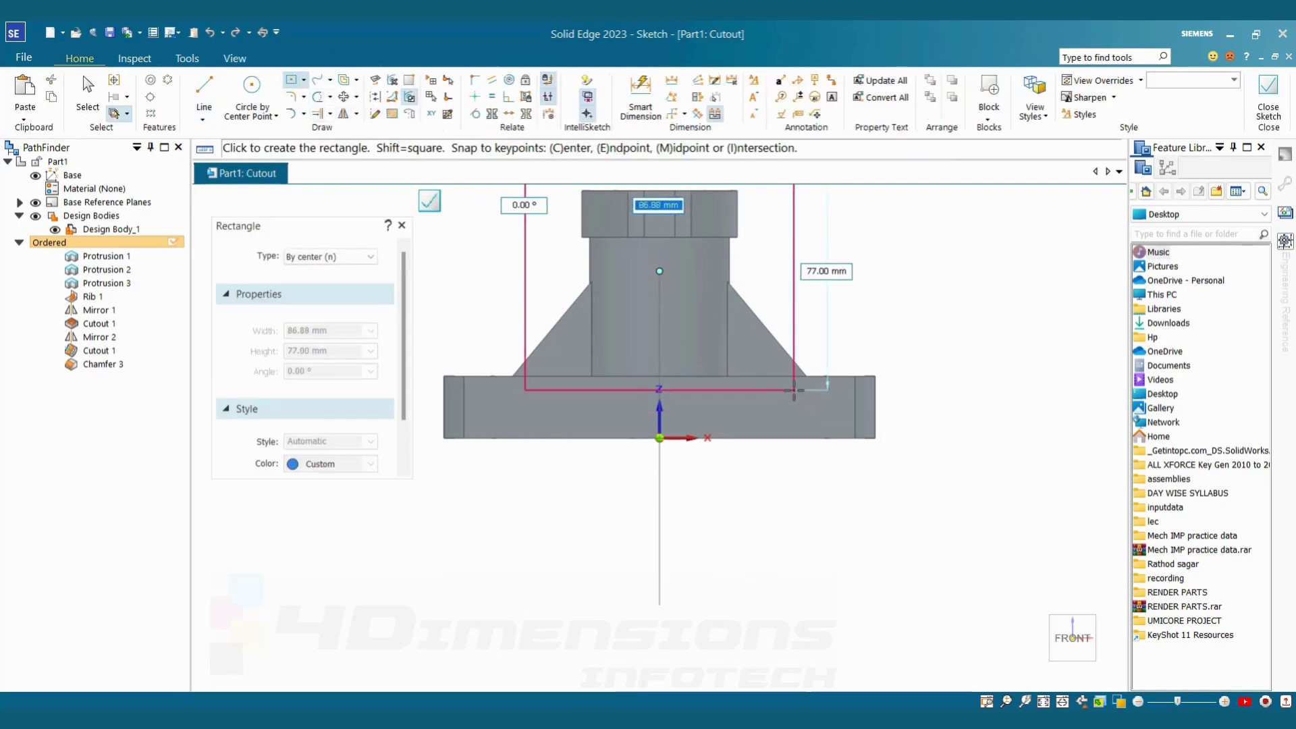
key("Escape")
Sketch a two-point rectangle from near the bore axis below the top flange past the base's +X end and bottom, and finish the sketch.
left_click(303, 80)
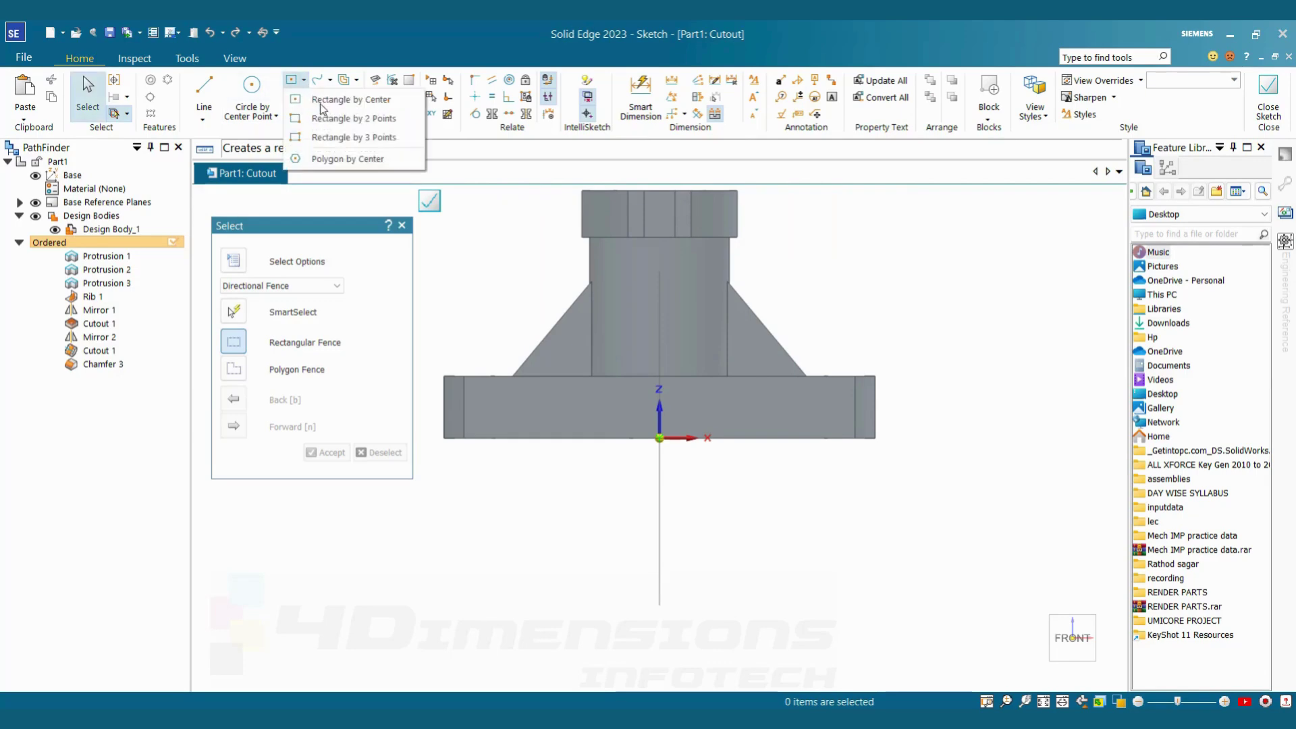
left_click(352, 123)
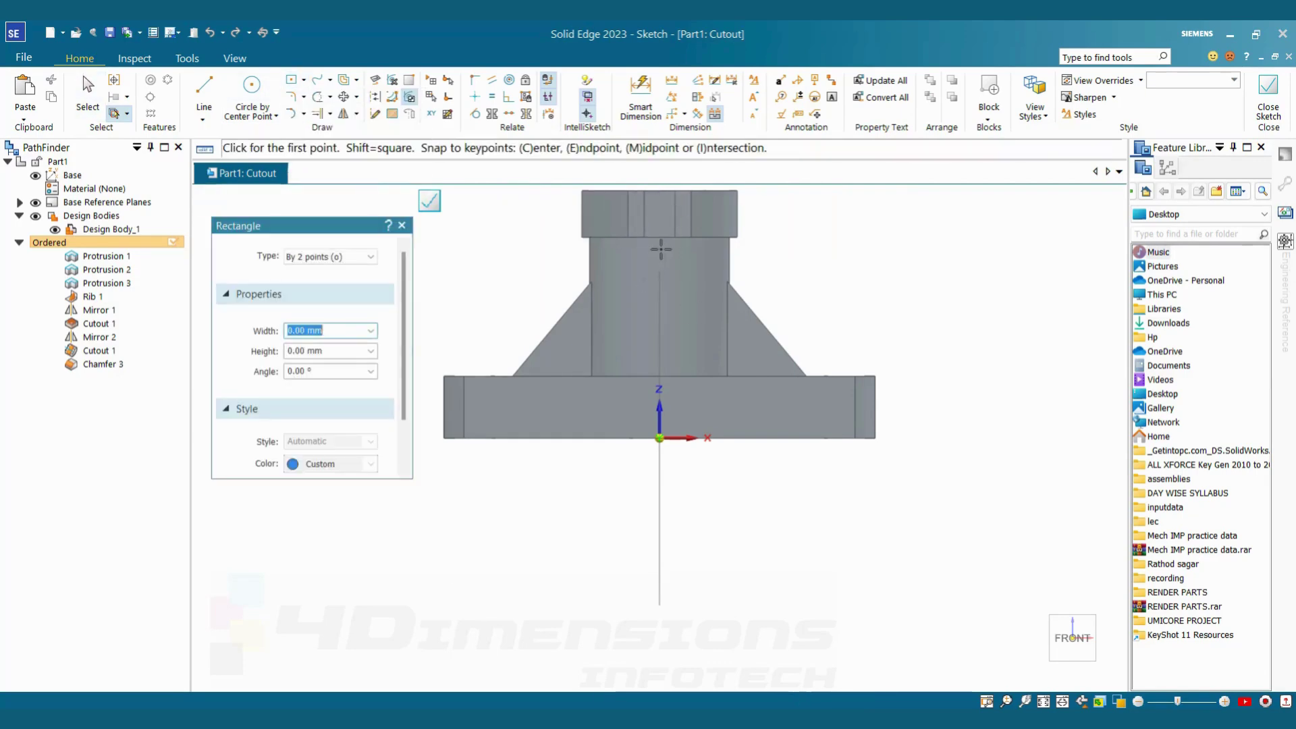
left_click(662, 251)
left_click(907, 489)
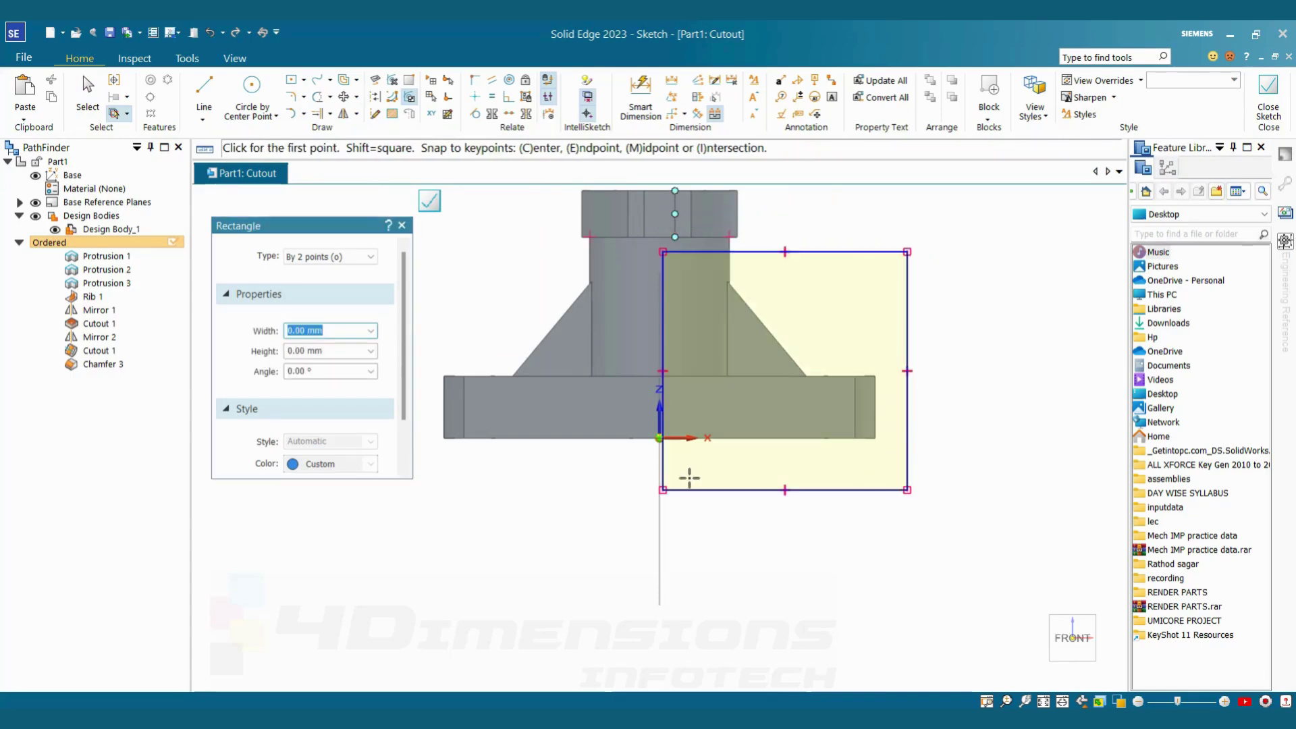
key("ctrl+i")
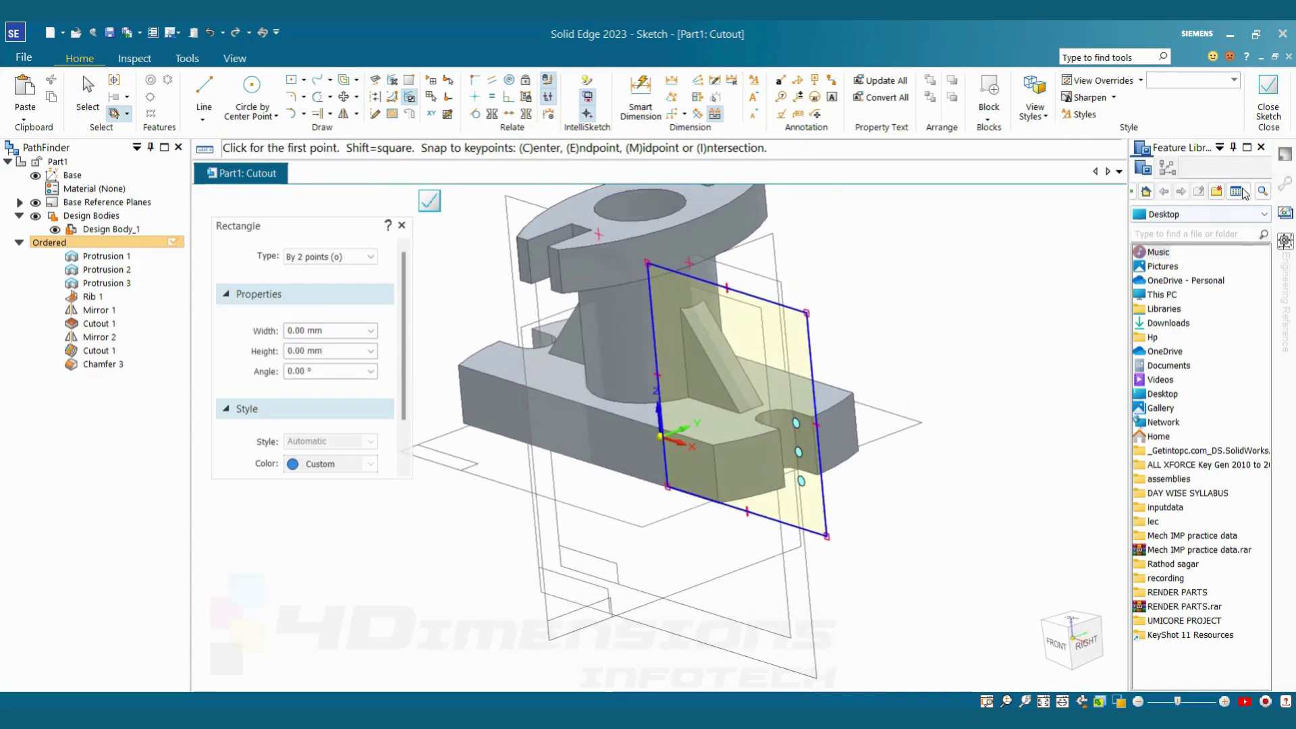
left_click(1267, 94)
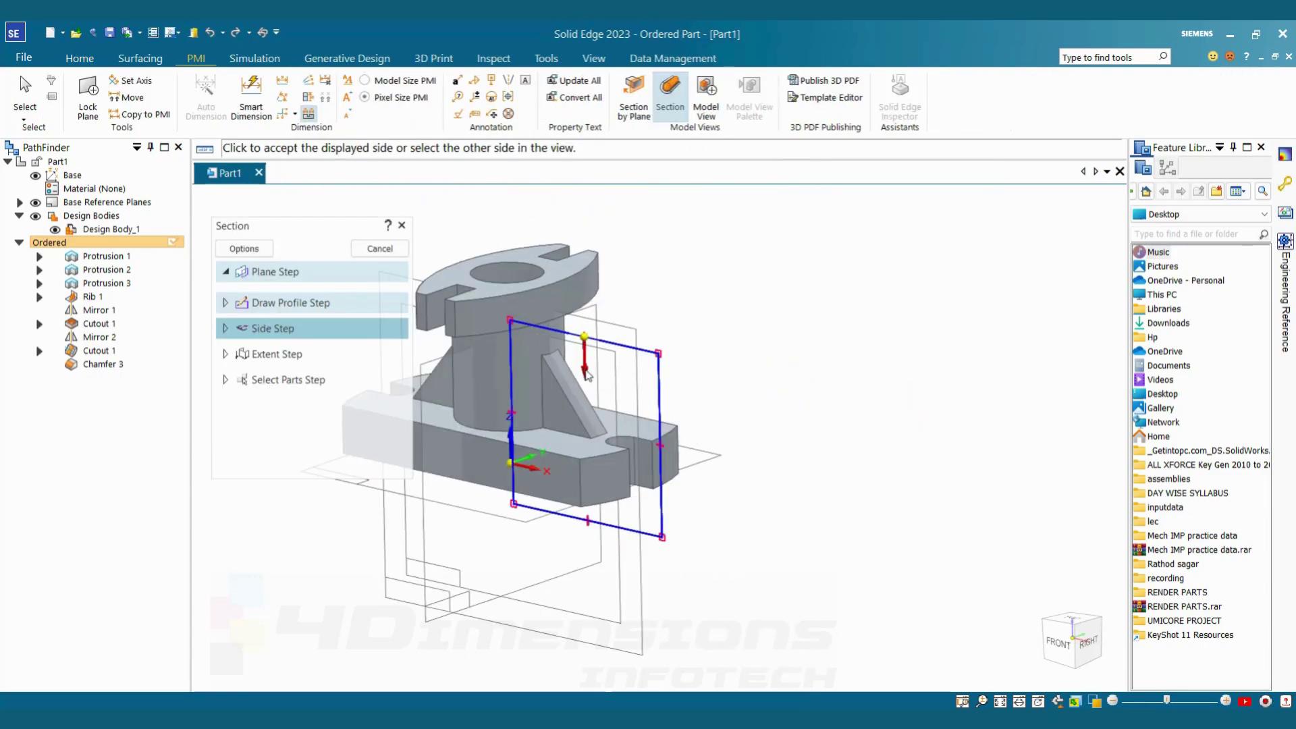
Cut away the inside of the profile with a finite extent through the bracket's rear (+Y) half, applying the section to all parts.
left_click(587, 375)
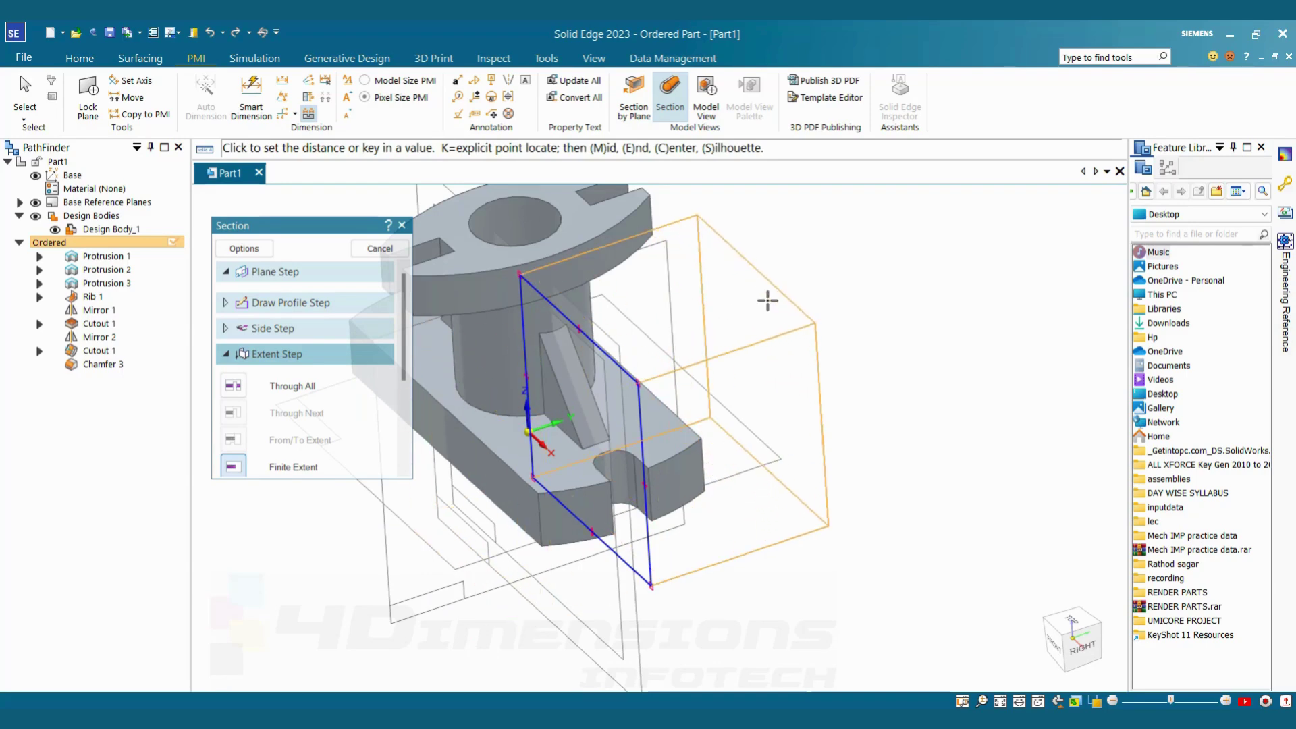
left_click(772, 302)
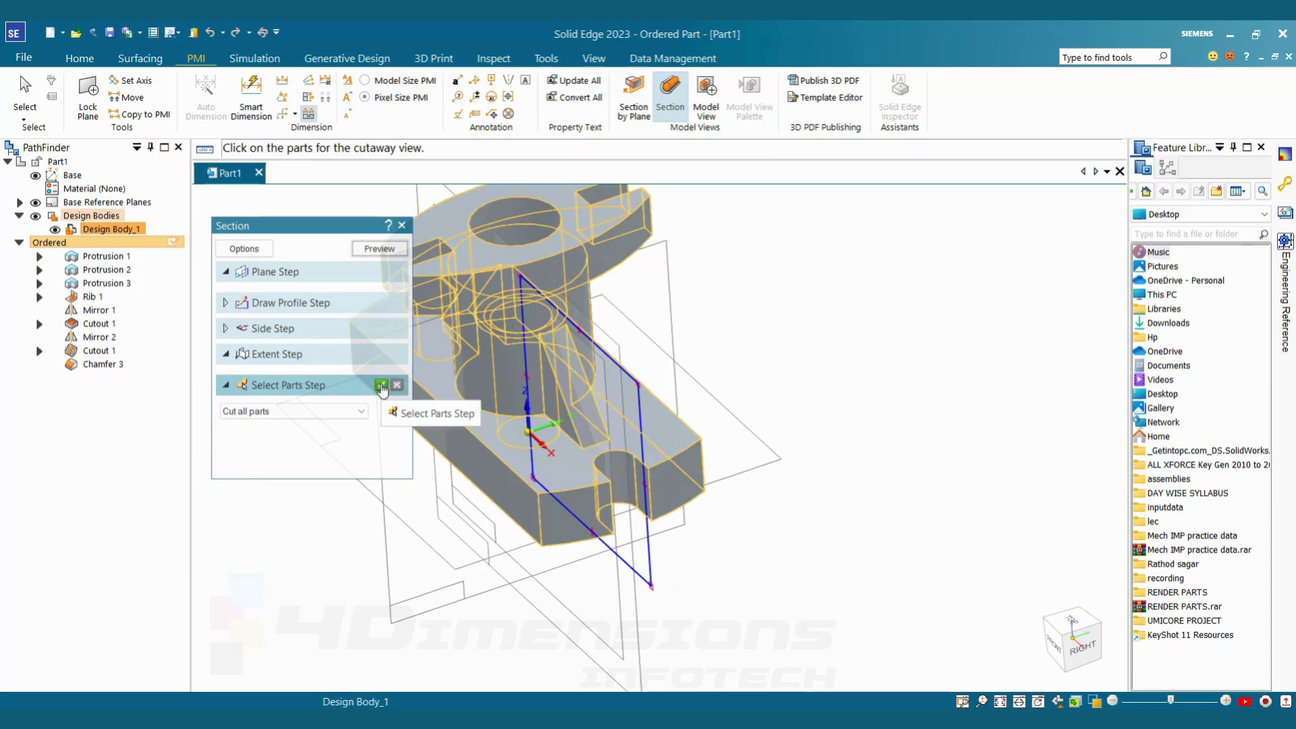
left_click(380, 384)
left_click(379, 248)
scroll(862, 349, "down", 1)
middle_click_drag(863, 349, 598, 242)
middle_click_drag(604, 281, 741, 273)
key("ctrl+i")
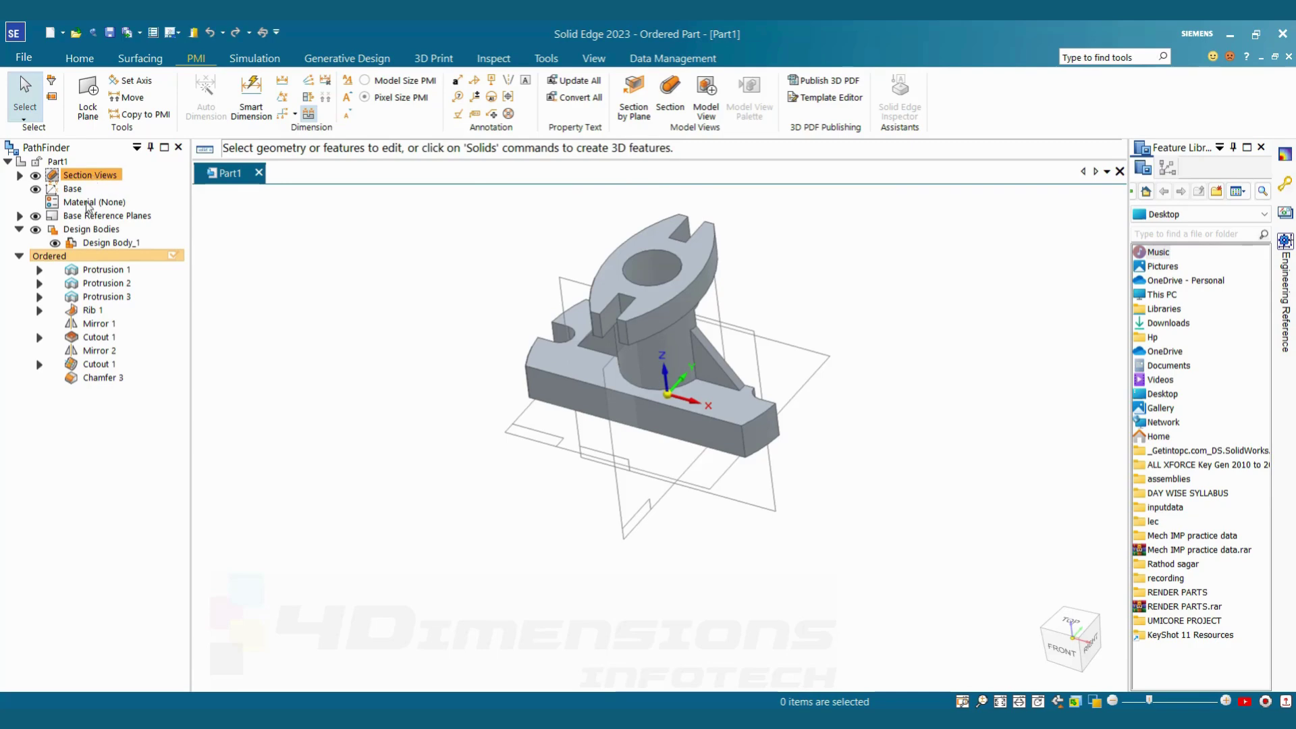
Start a profile-based Section and open its sketch on the front plane through the bracket's centre.
left_click(670, 94)
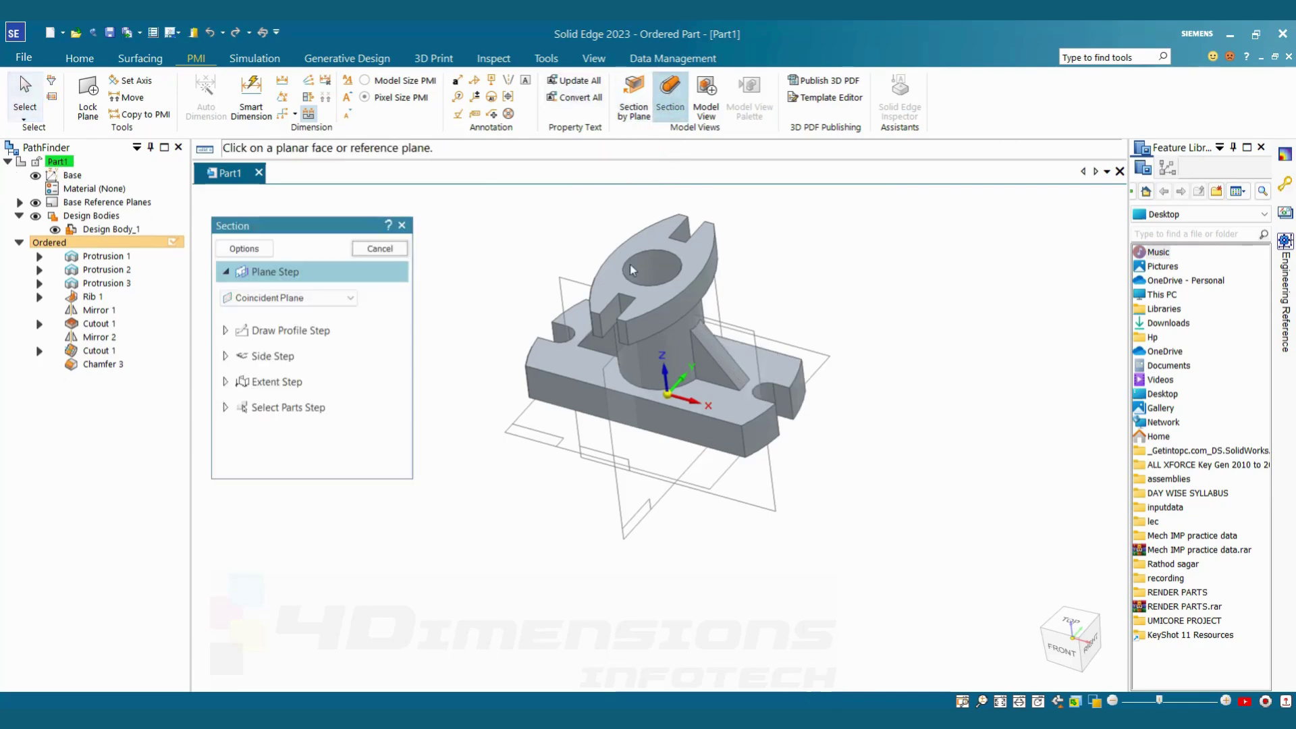
left_click(586, 298)
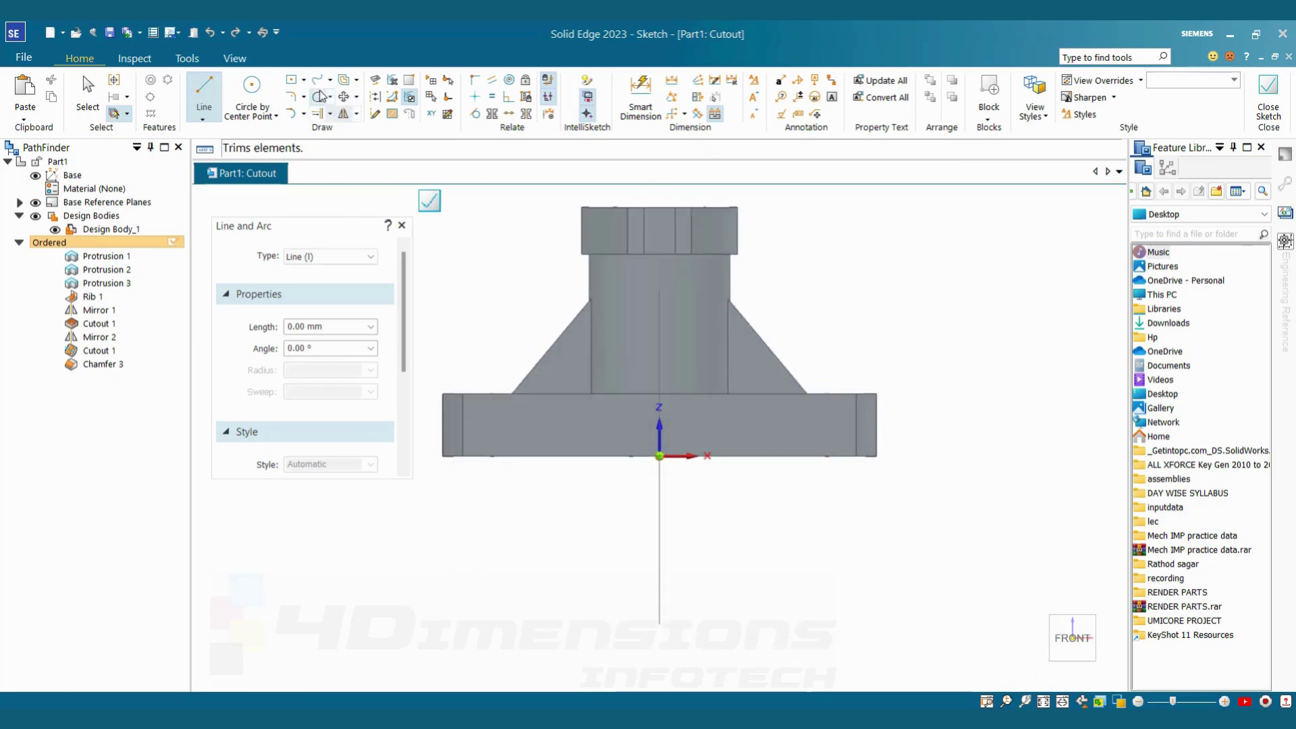
left_click(291, 79)
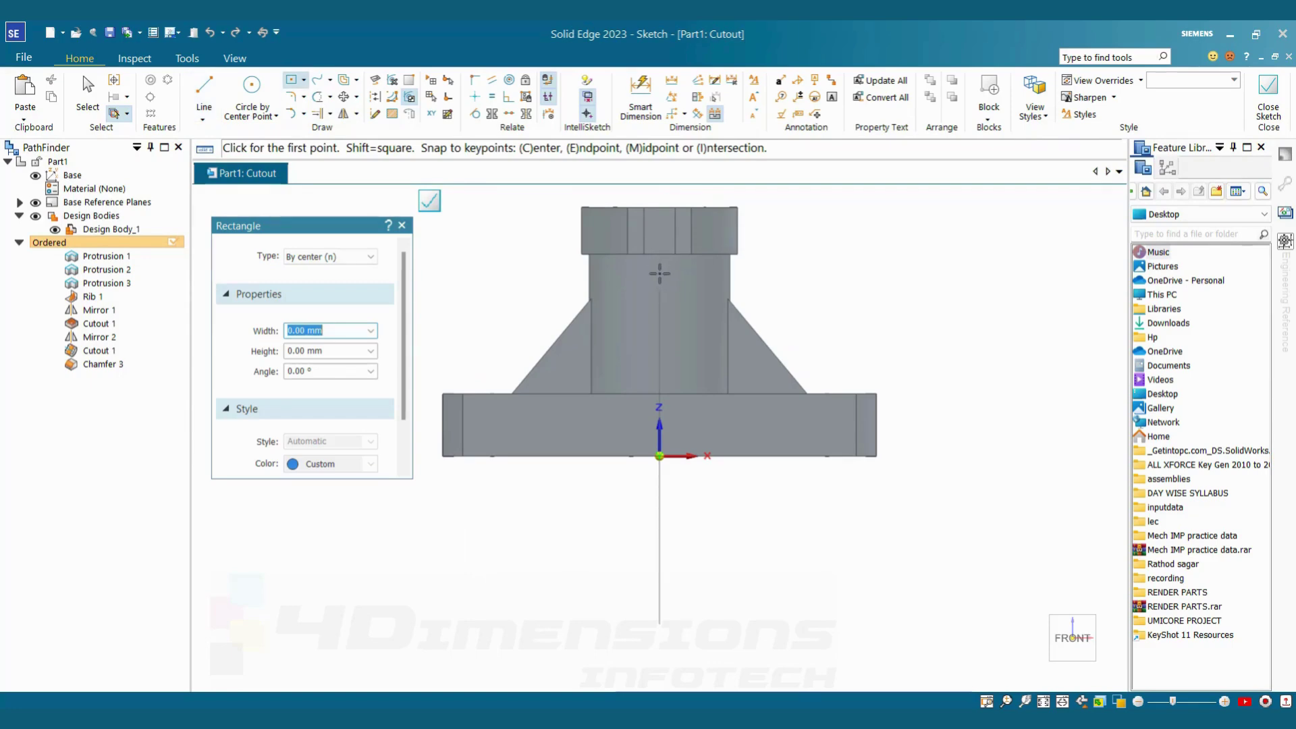
left_click(658, 273)
key("Escape")
Sketch a two-point rectangle about 84 by 77 mm from the bore axis over the bracket's +X half, and finish the sketch.
left_click(303, 79)
left_click(348, 106)
left_click(656, 273)
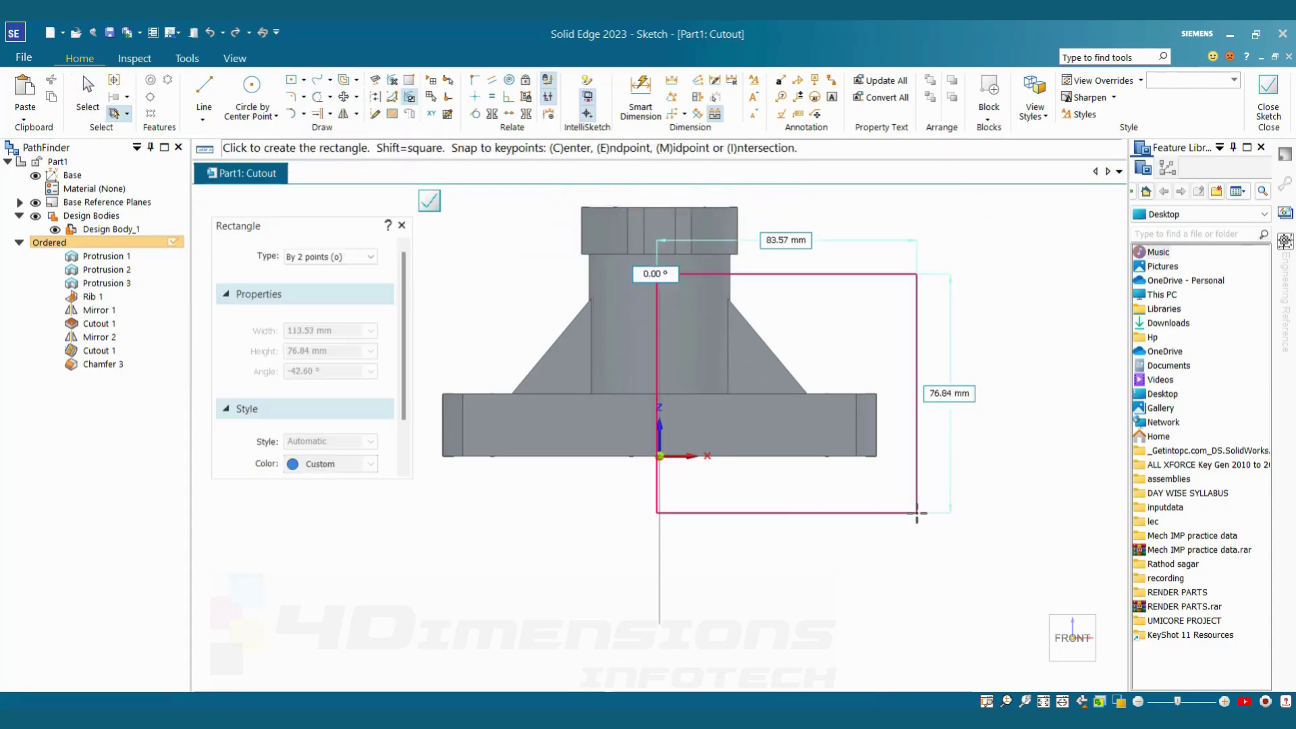
left_click(916, 513)
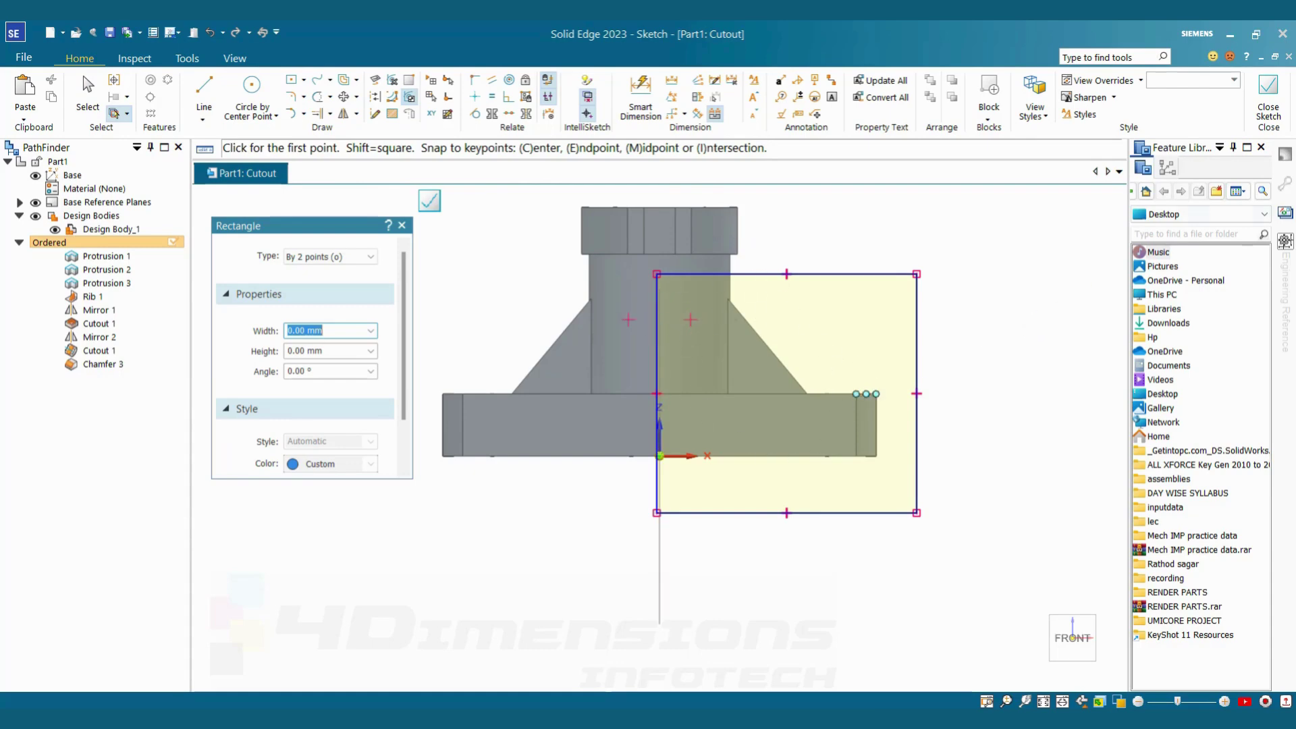
key("Escape")
left_click(1268, 102)
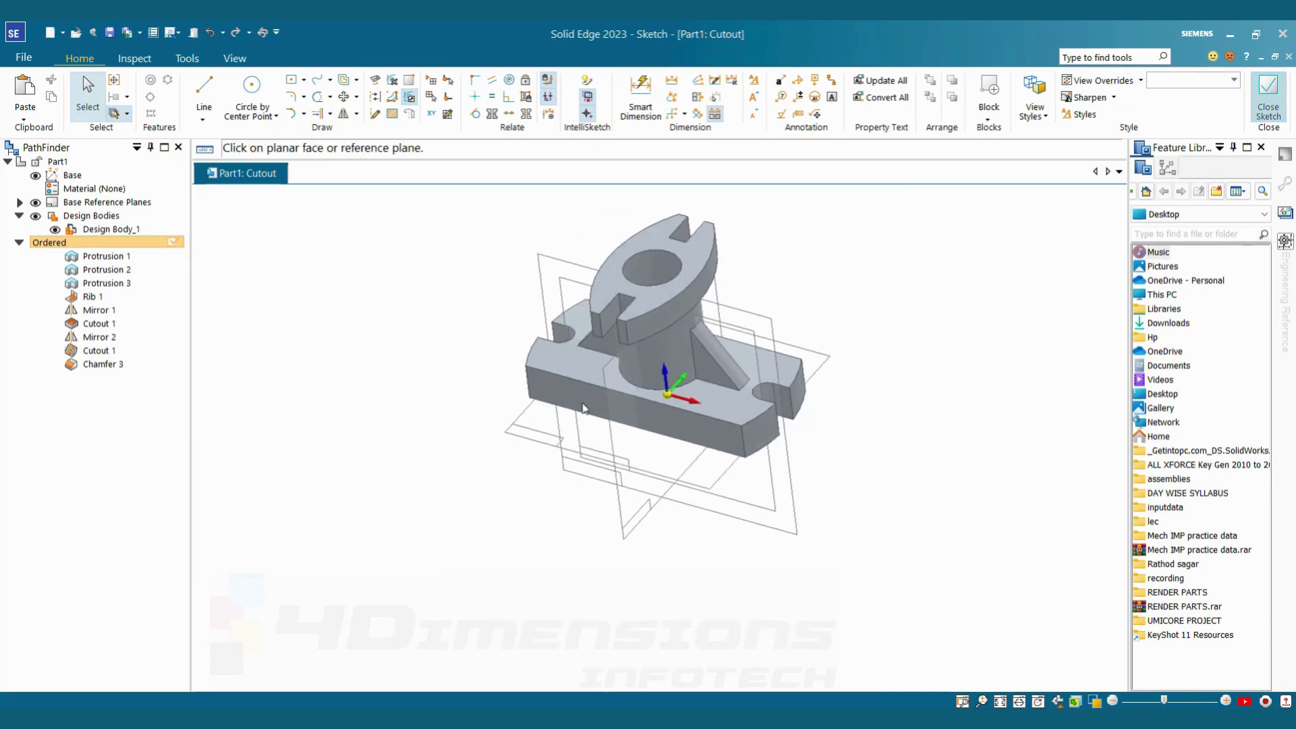
Cut away the inside of the profile with a finite extent forward past the base's front face, applying the section to all parts.
left_click(740, 408)
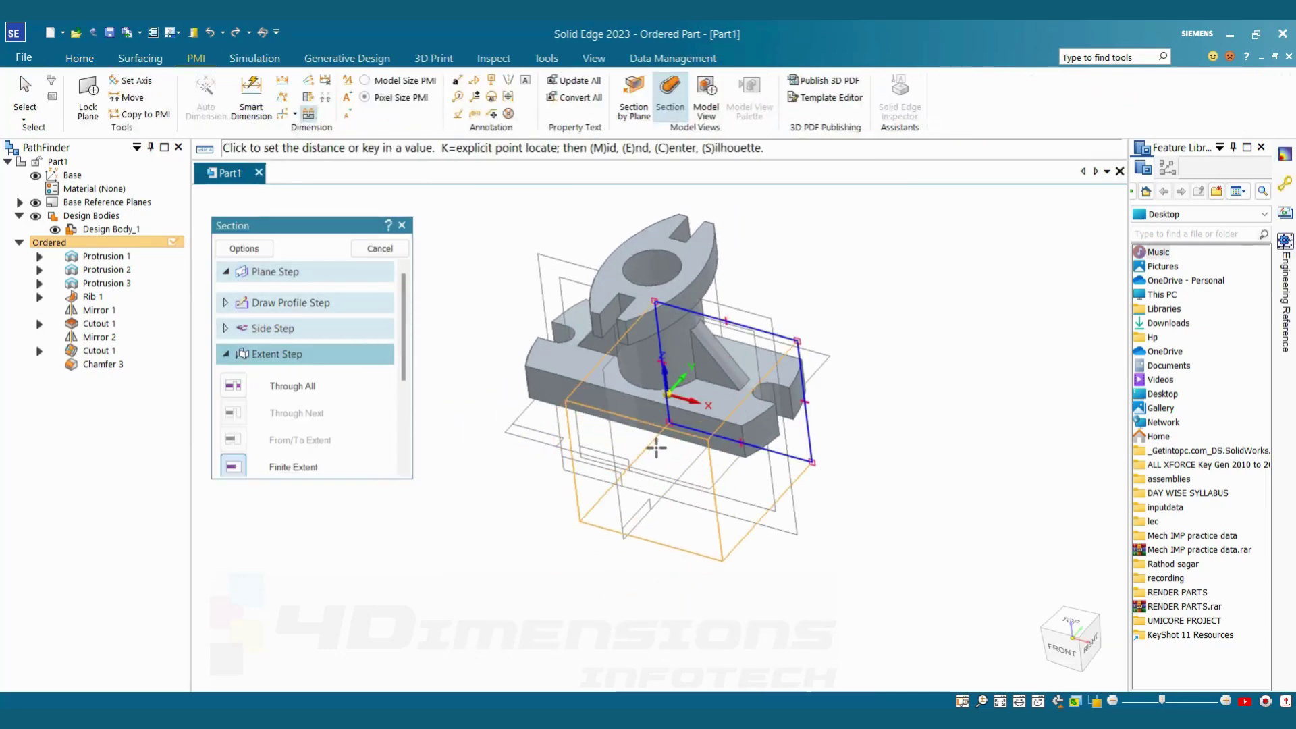
left_click(652, 446)
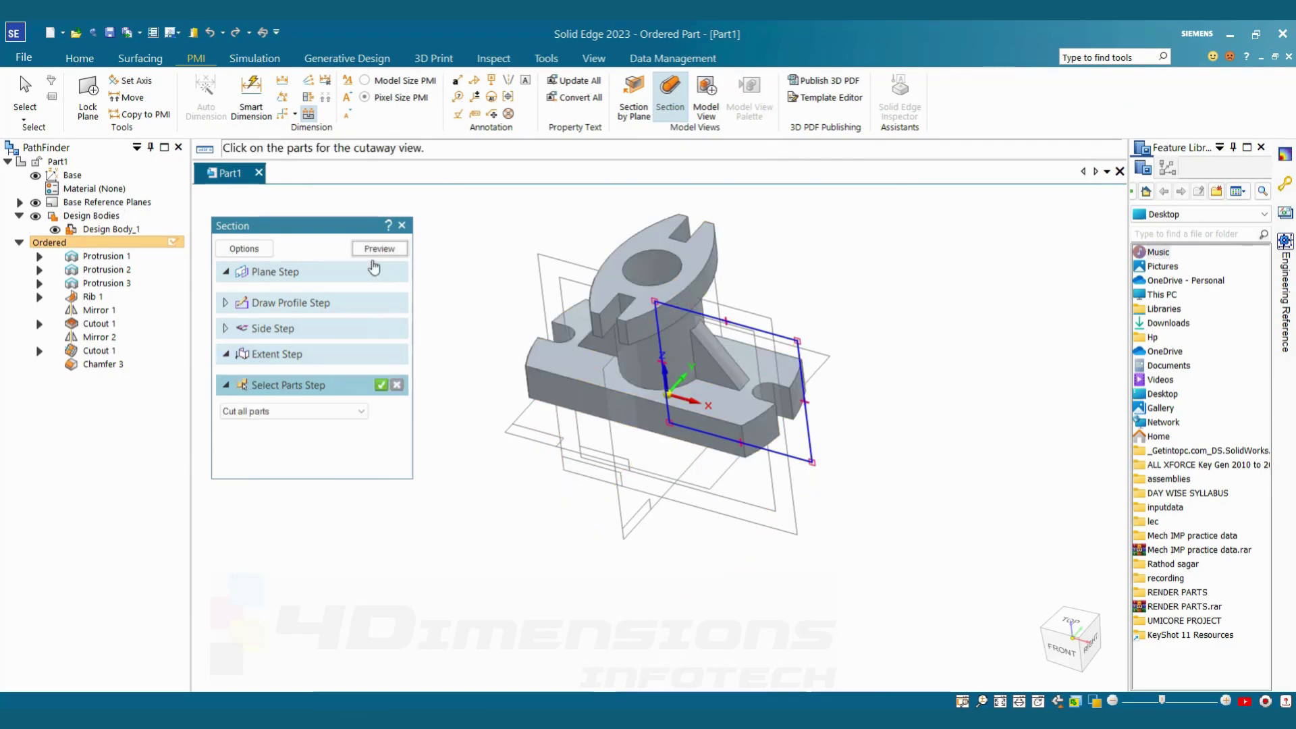
left_click(379, 248)
left_click(379, 249)
middle_click_drag(868, 530, 850, 451)
scroll(741, 429, "up", 3)
scroll(741, 430, "down", 1)
middle_click_drag(741, 430, 788, 413)
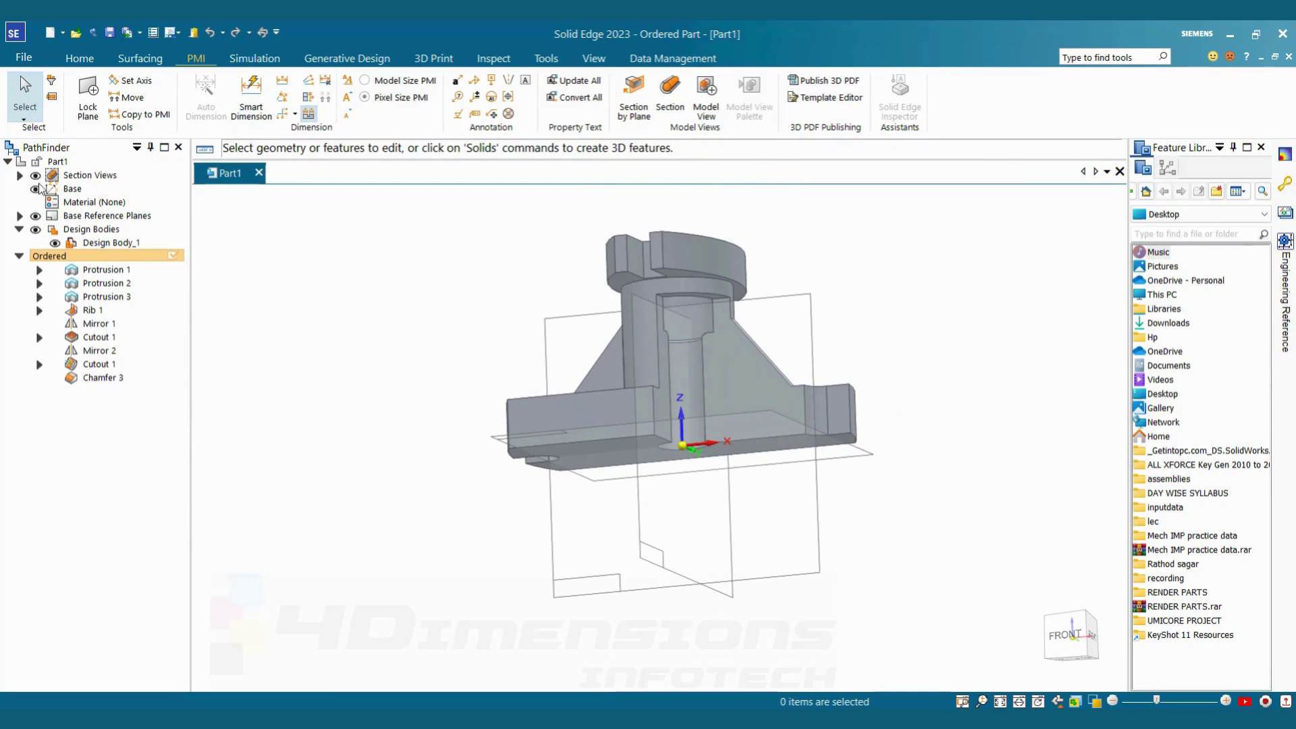
Toggle the section view's display to compare the cut with the full bracket, leaving the section hidden.
left_click(35, 176)
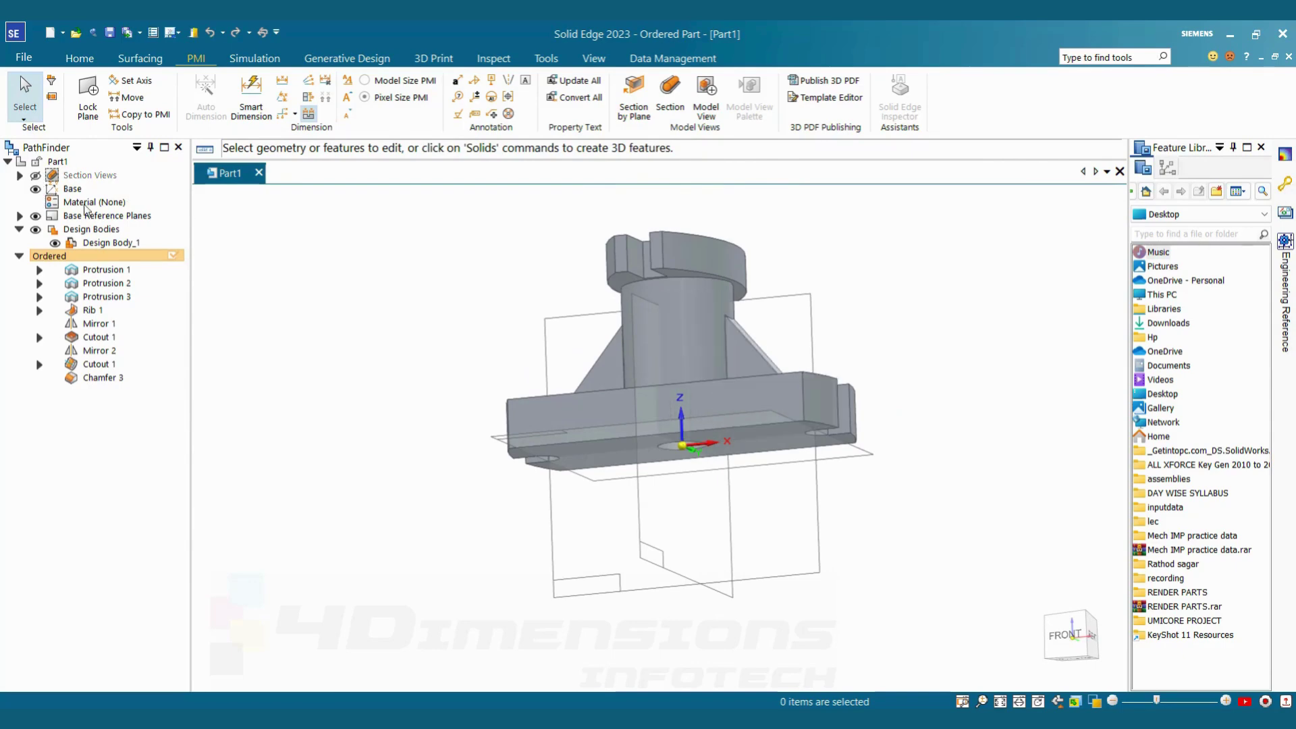
left_click(37, 176)
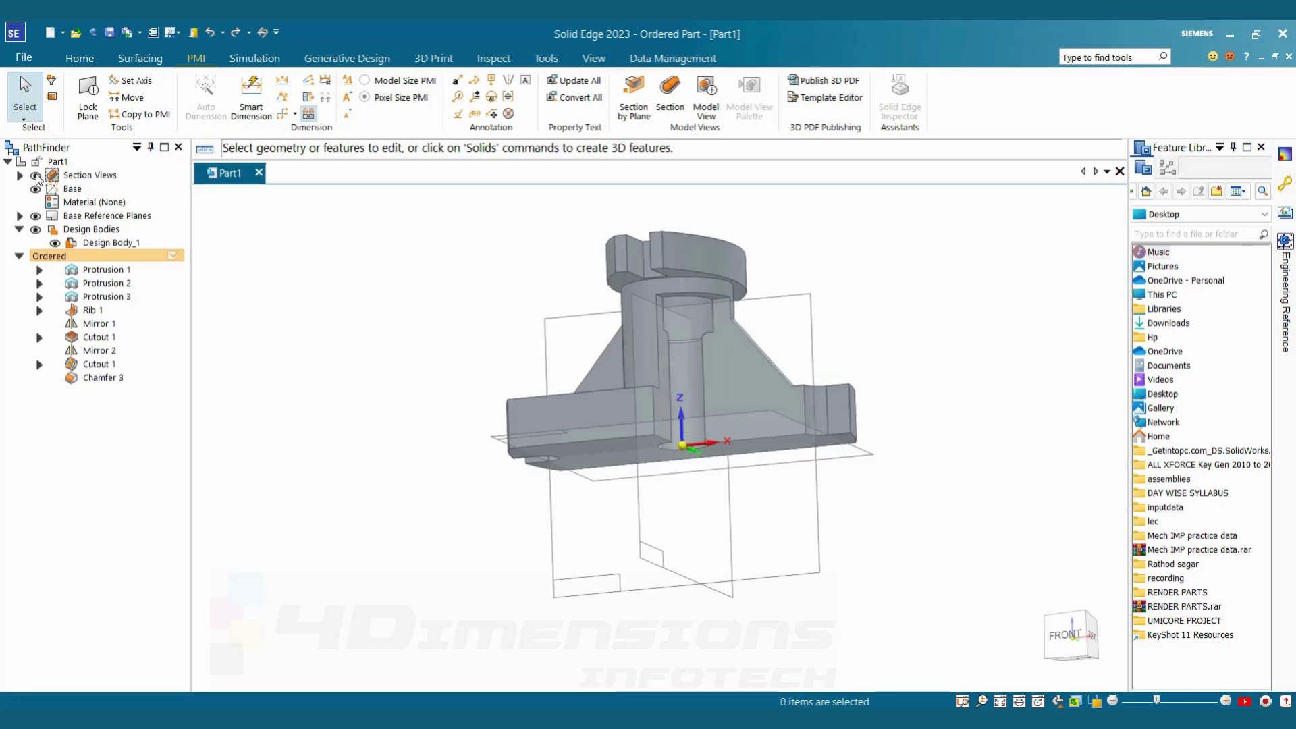
left_click(36, 176)
left_click(36, 177)
left_click(35, 177)
left_click(36, 176)
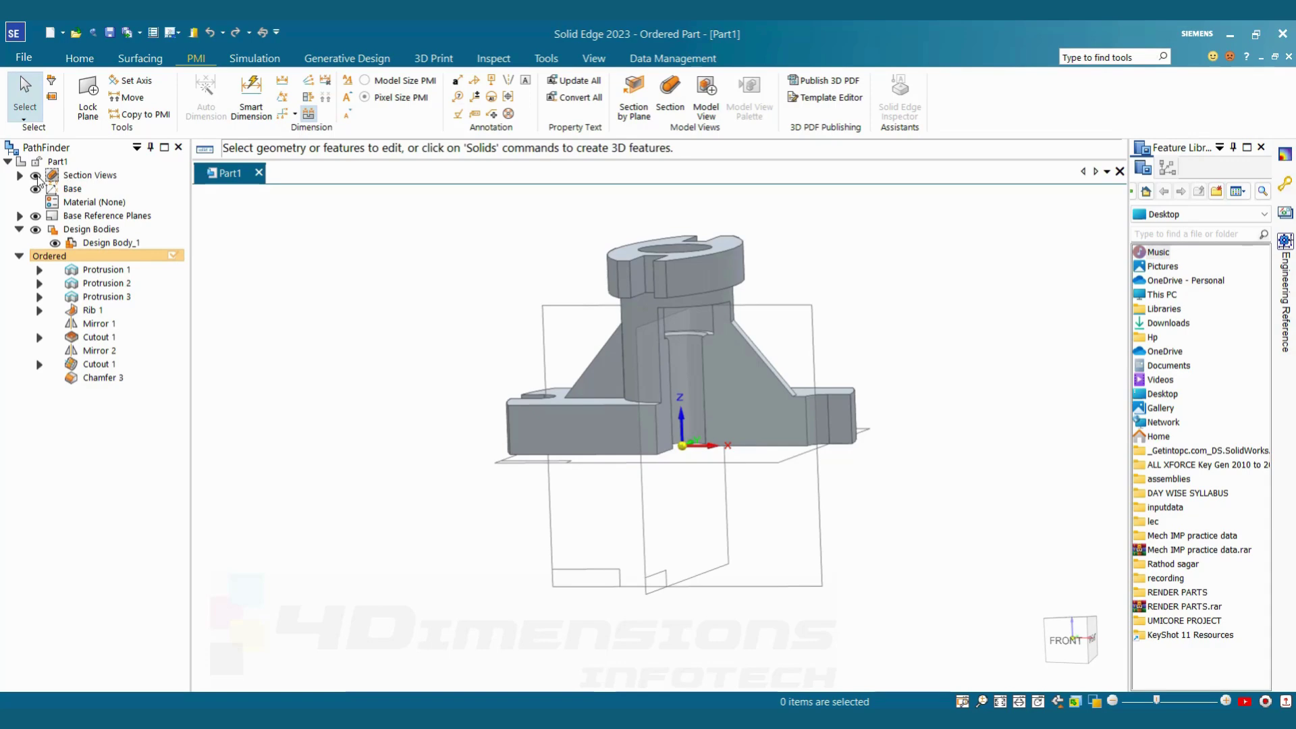
left_click(36, 176)
left_click(35, 177)
left_click(36, 176)
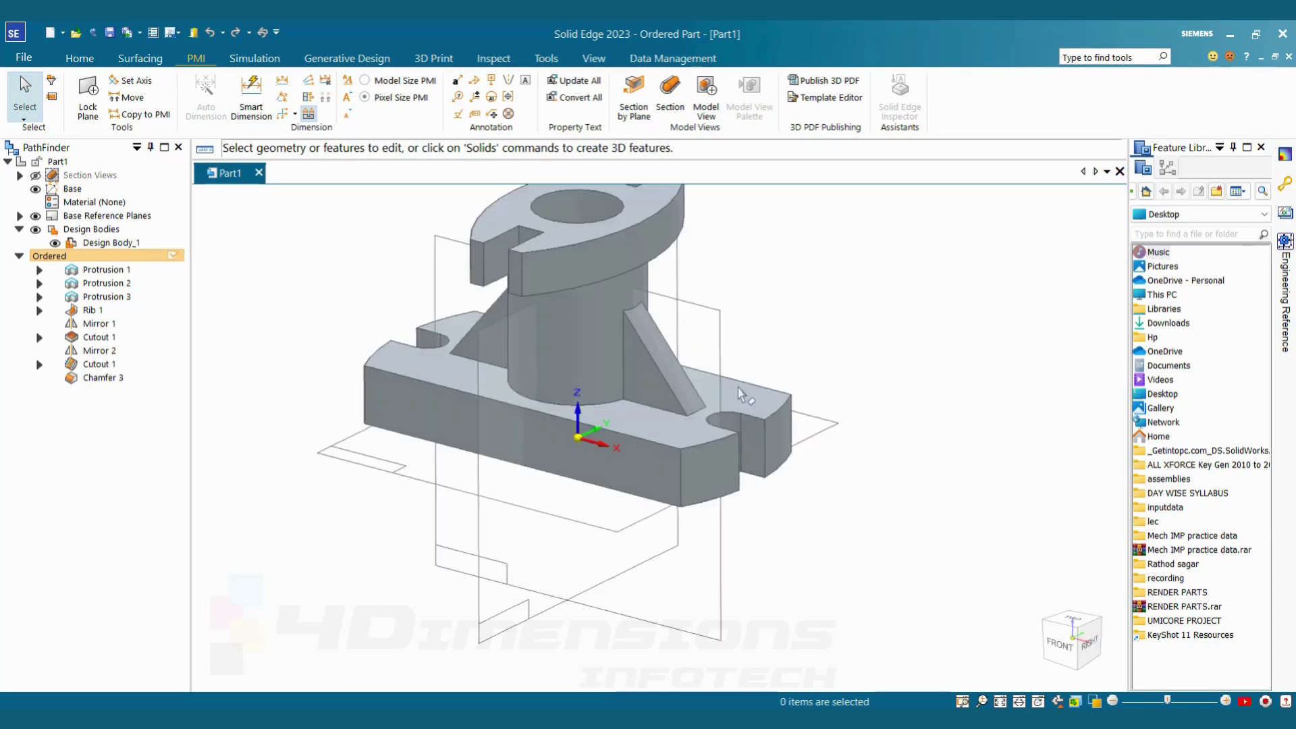
scroll(813, 351, "down", 4)
middle_click_drag(813, 353, 810, 302)
key("ctrl+i")
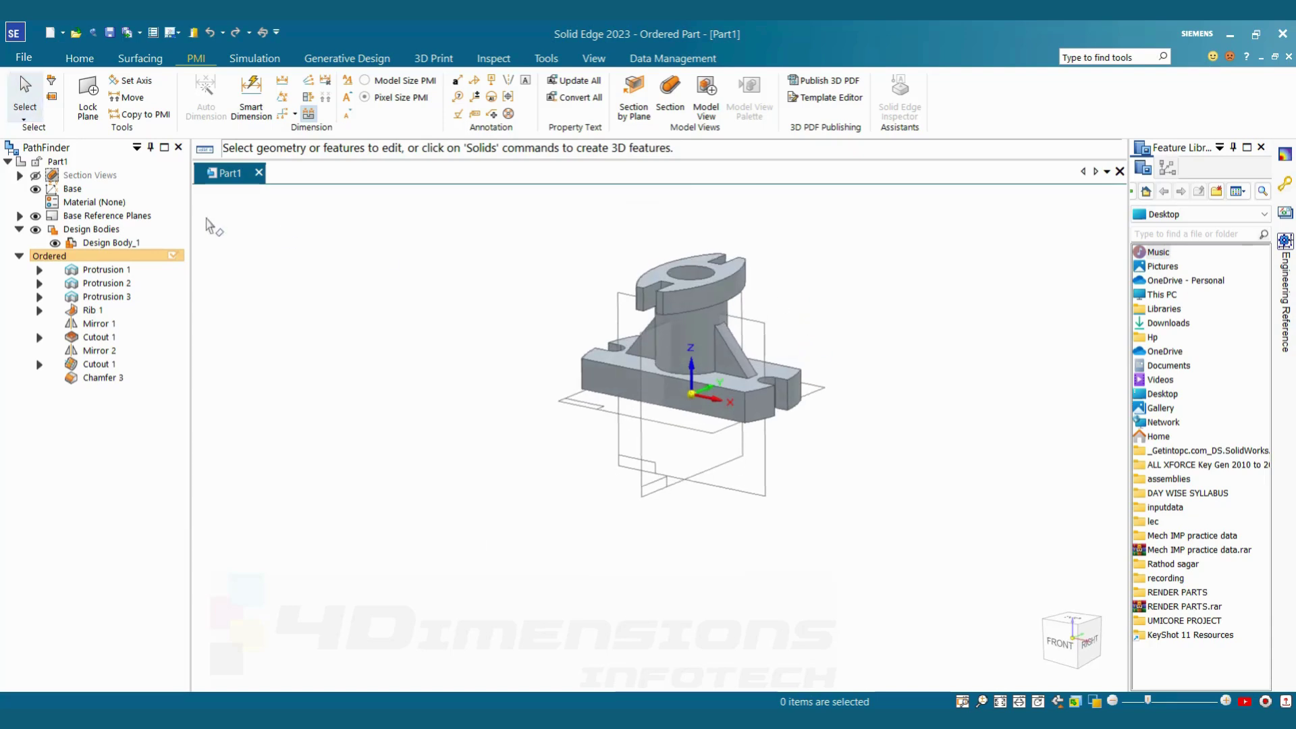
Open the Material Table for the part.
left_click(93, 204)
right_click(94, 204)
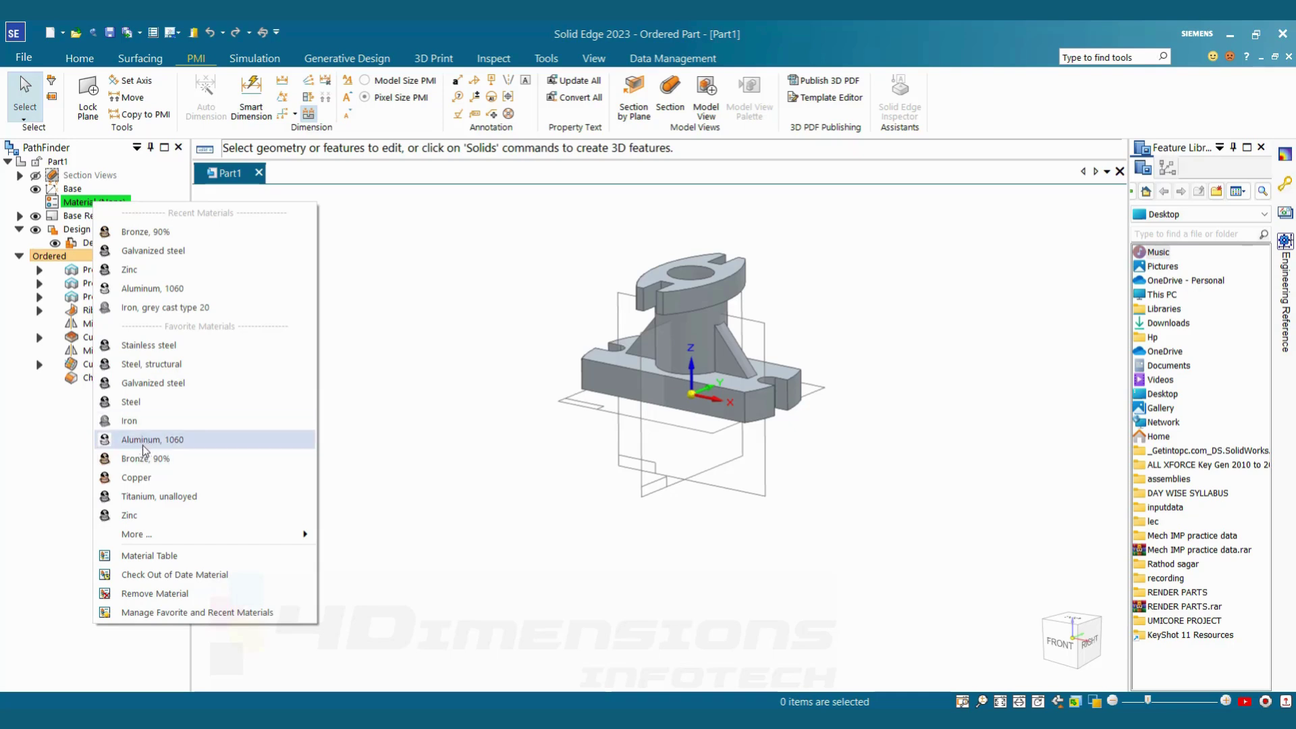
left_click(155, 554)
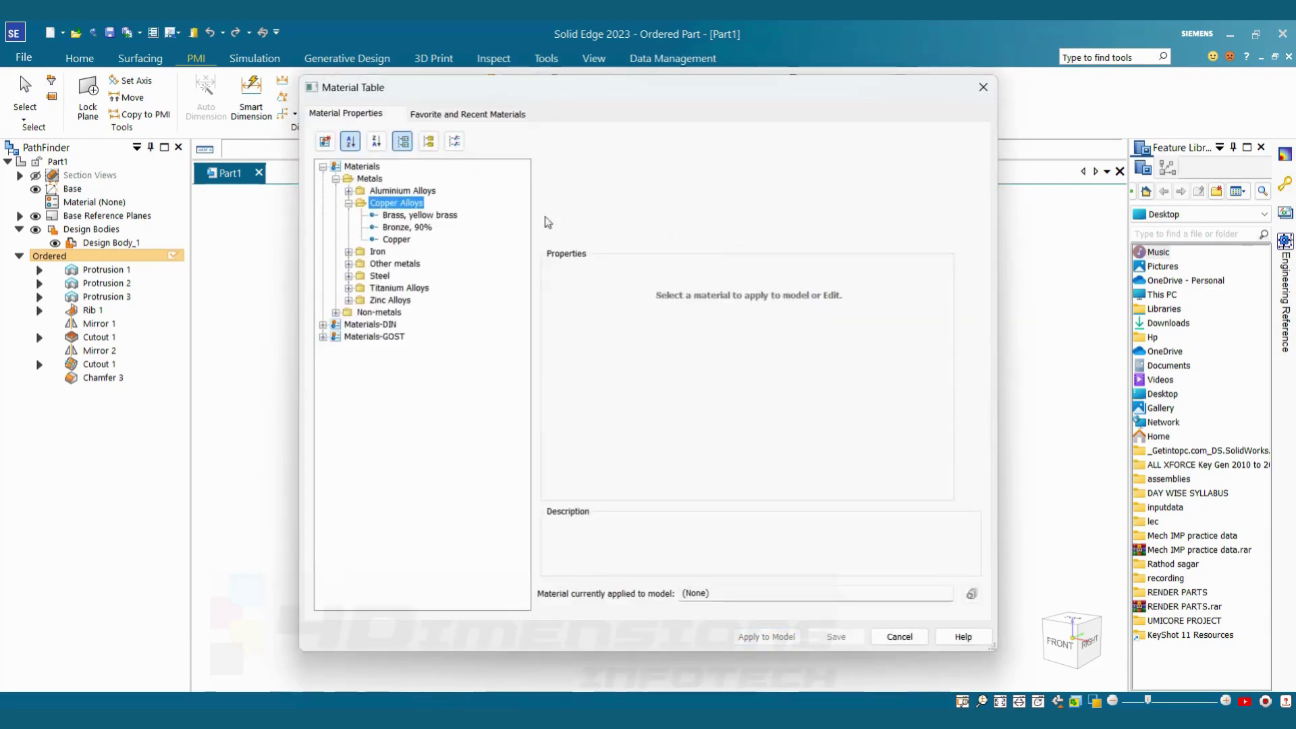
Examine the materials offered under Metals, including the Aluminium Alloys, Iron, Other metals and Steel groups.
left_click(336, 179)
left_click(335, 178)
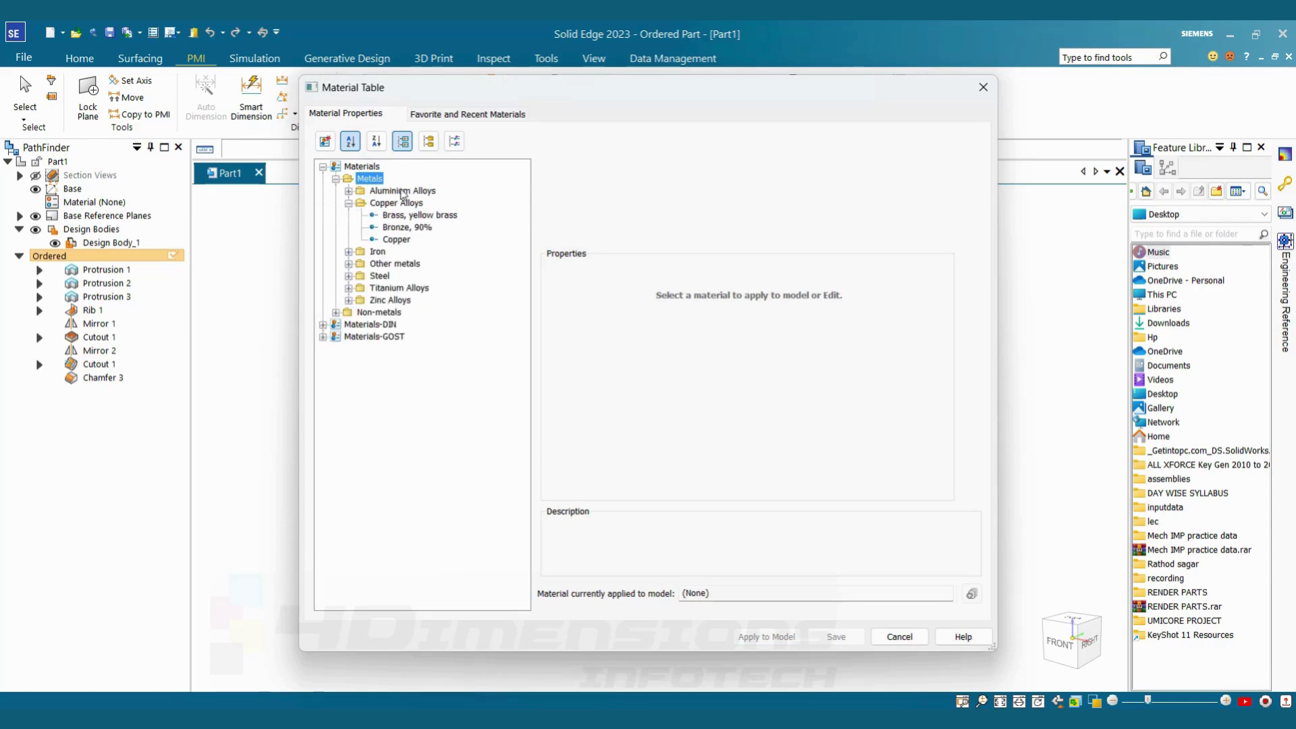
left_click(349, 190)
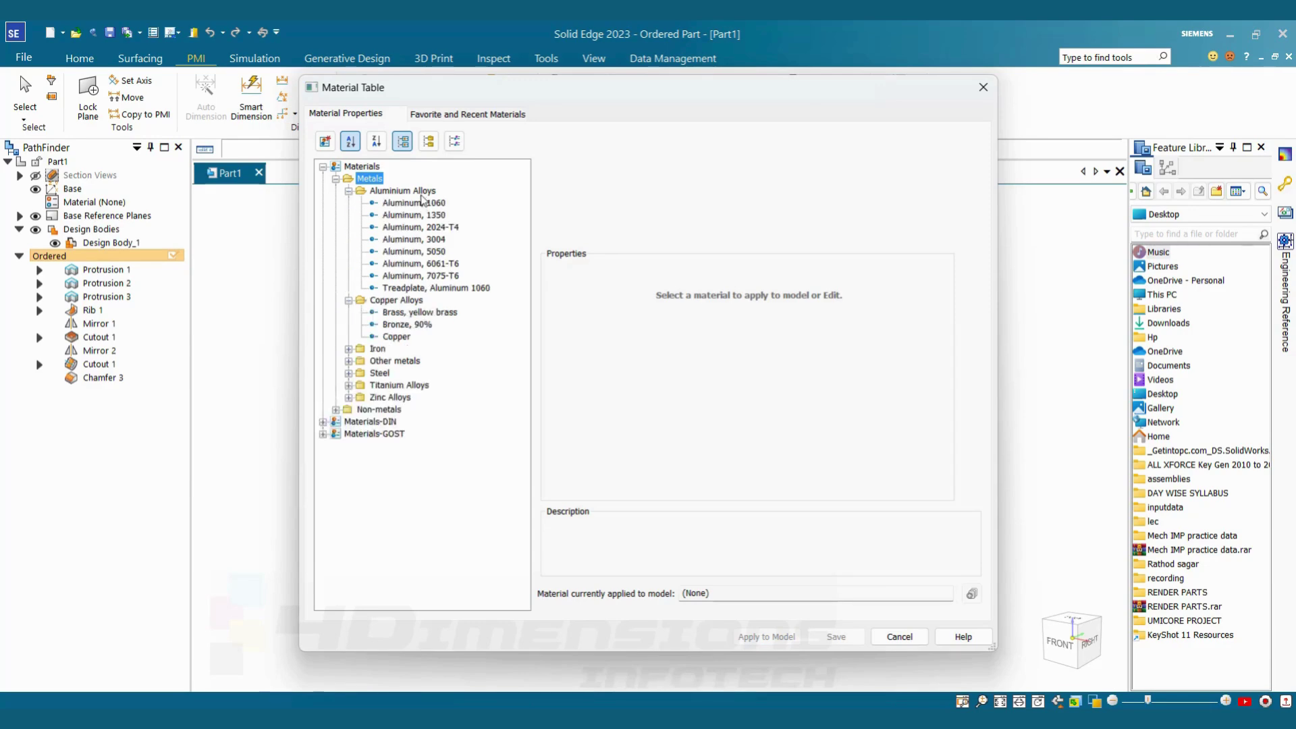
left_click(349, 192)
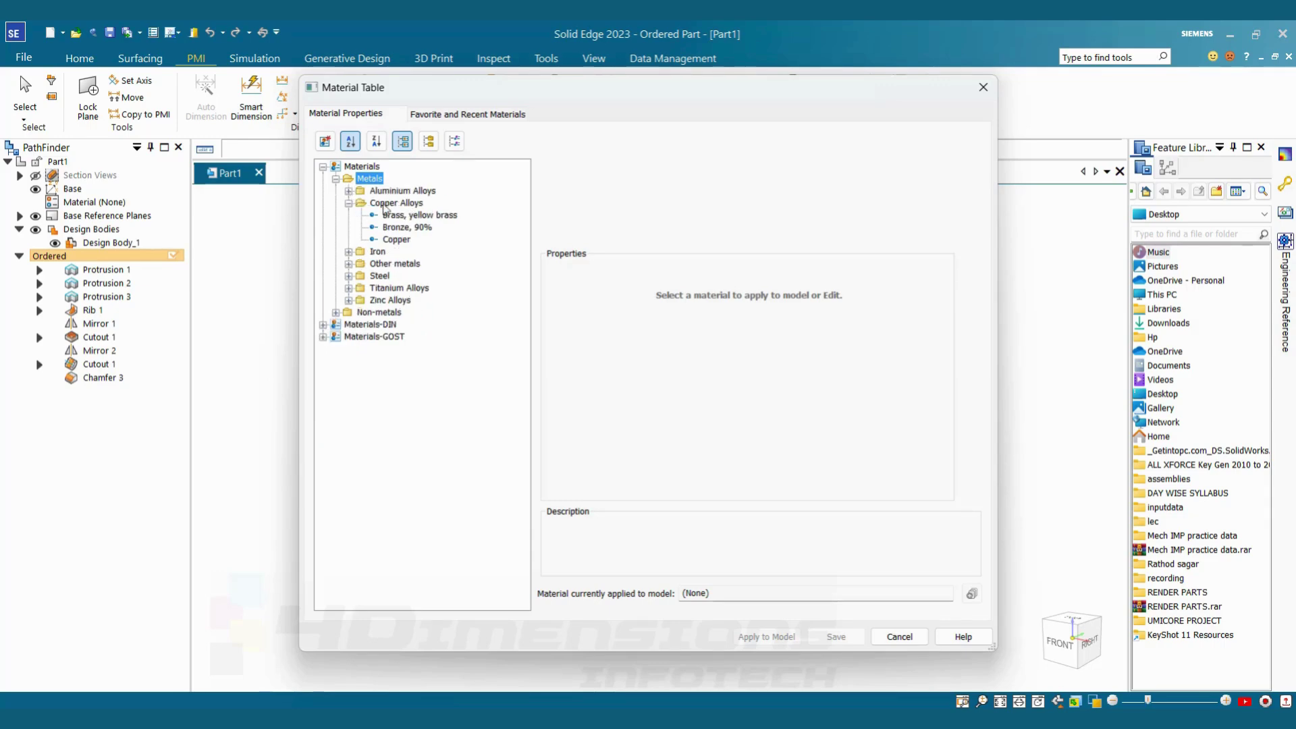
left_click(348, 203)
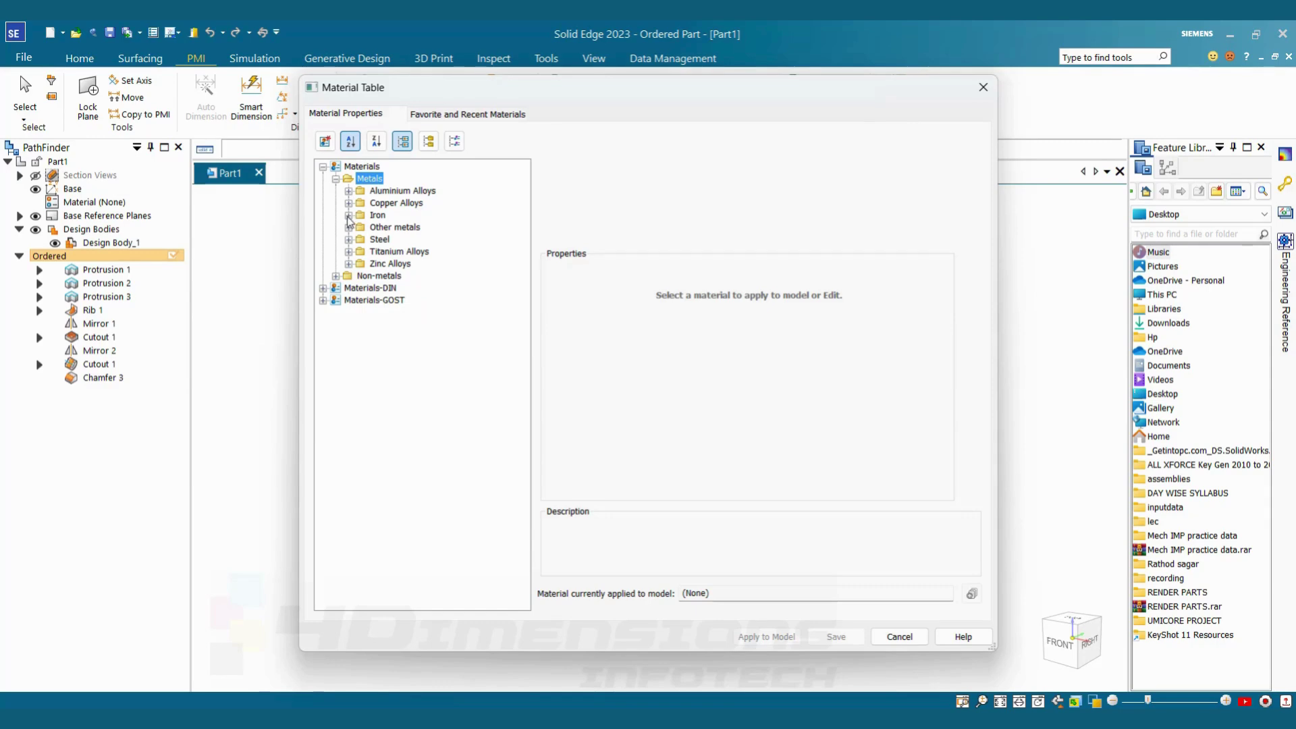
left_click(348, 216)
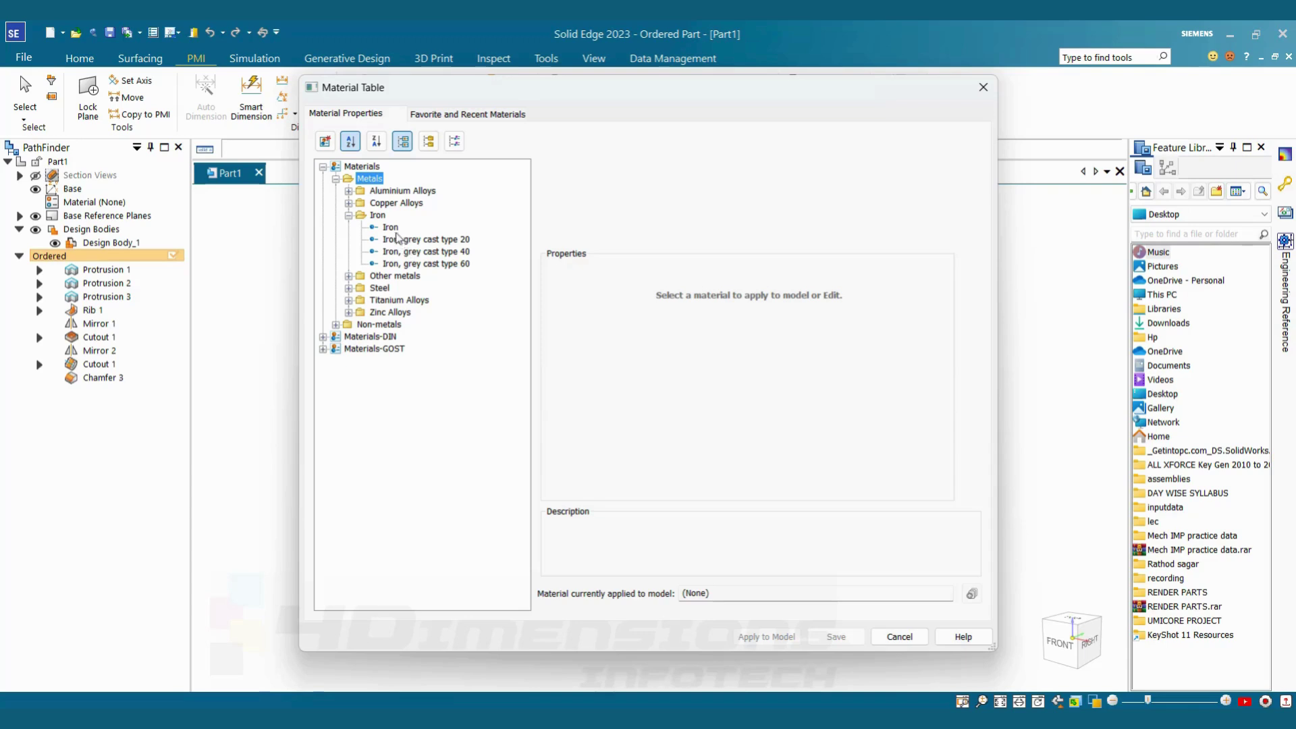
left_click(348, 215)
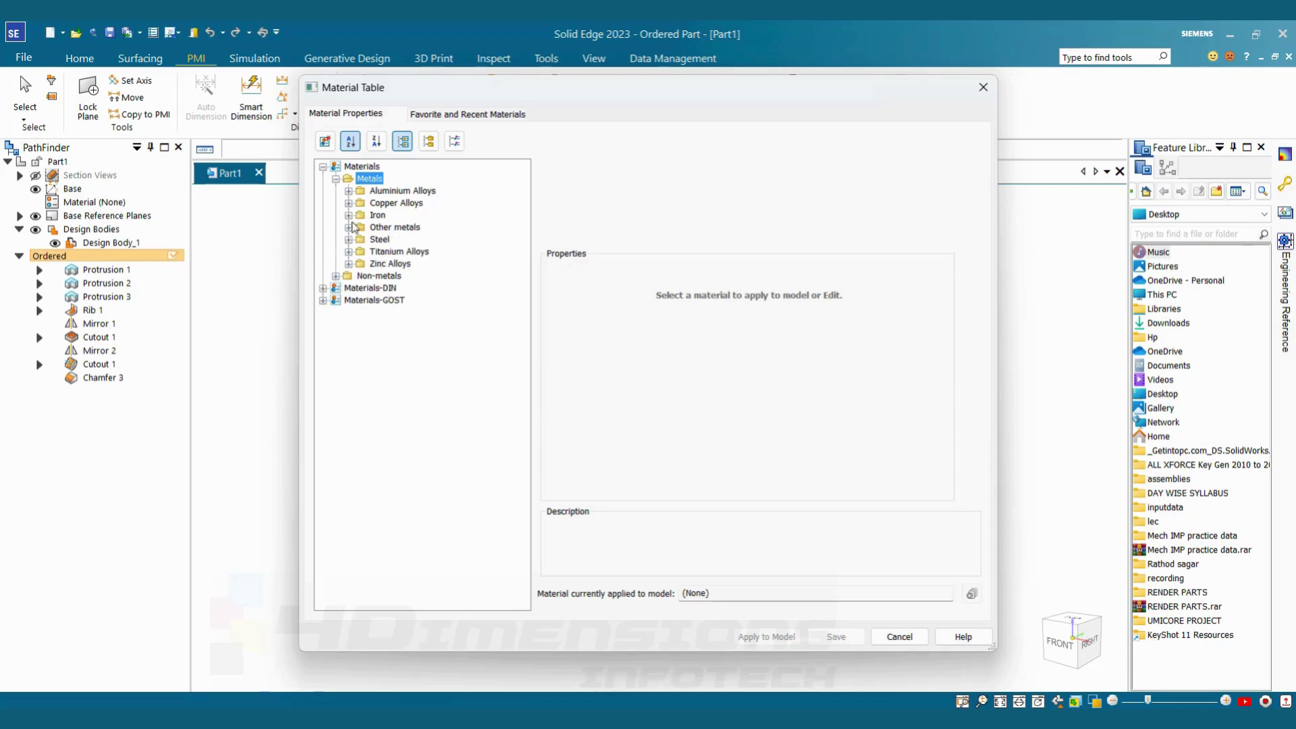
left_click(349, 228)
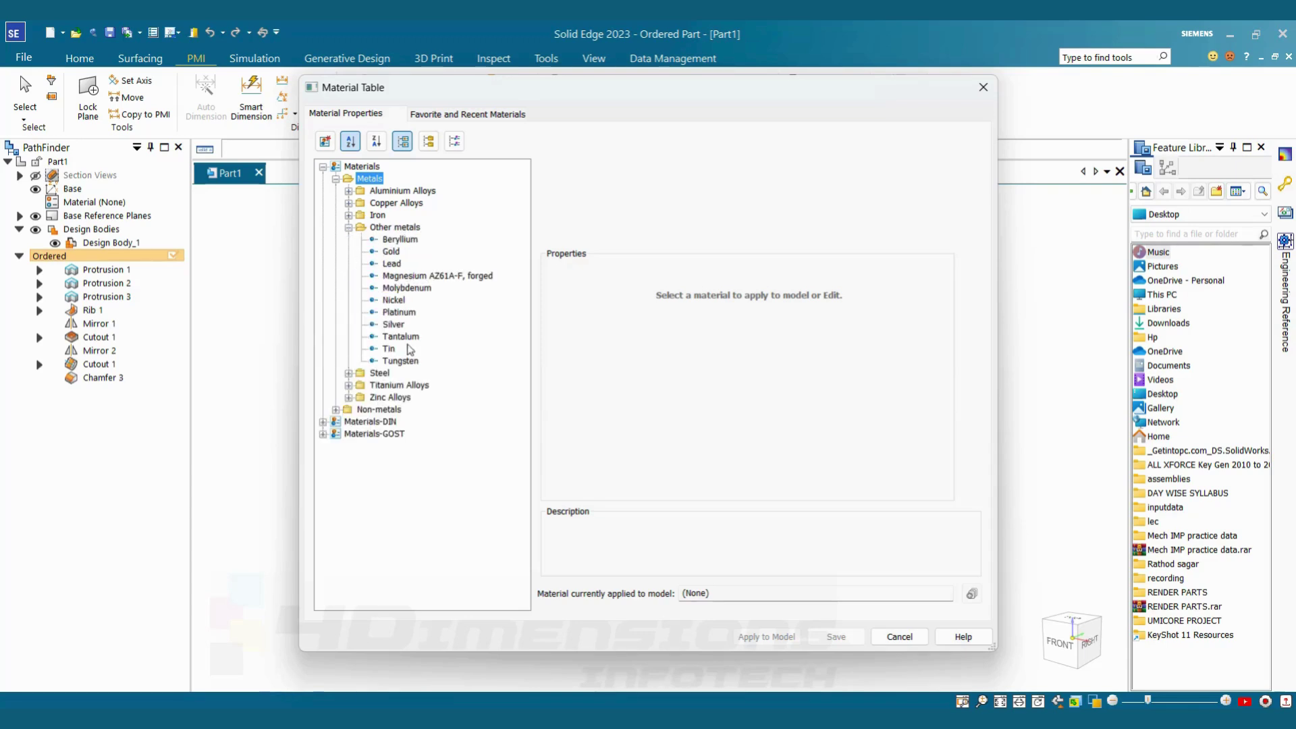
left_click(348, 228)
left_click(348, 239)
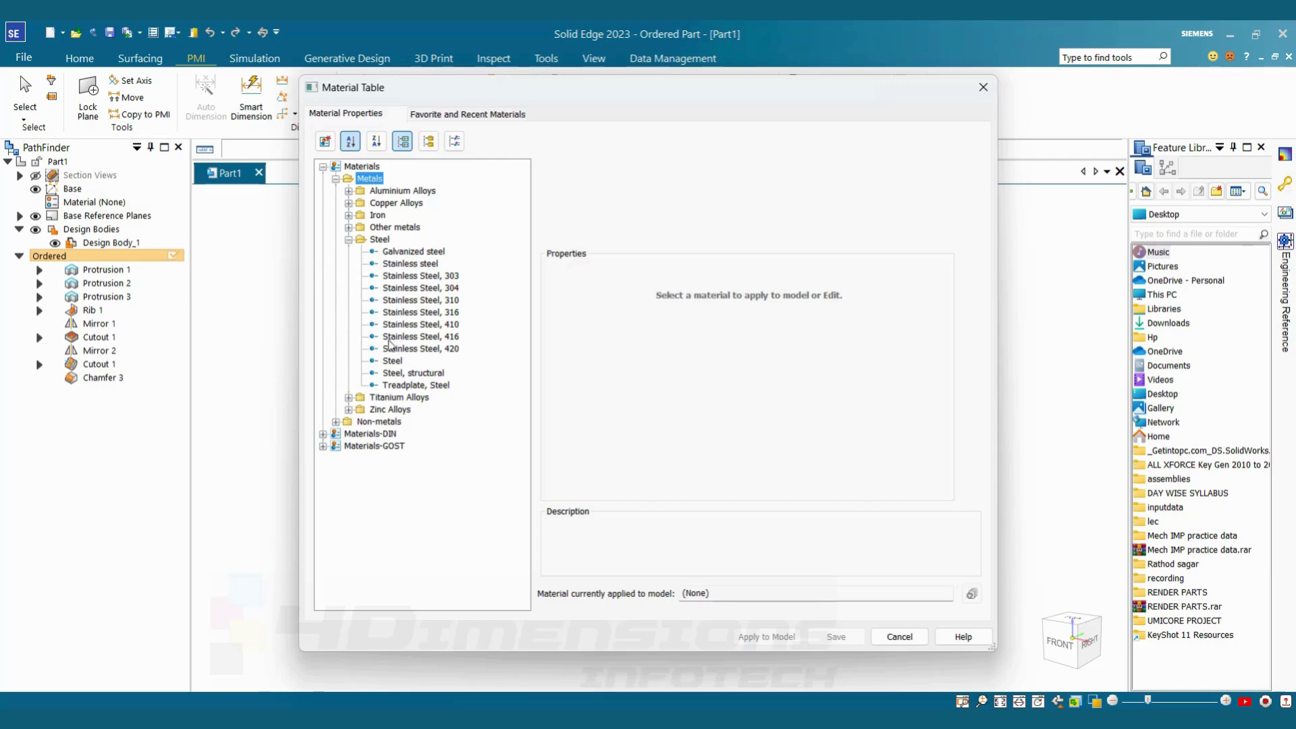
left_click(348, 239)
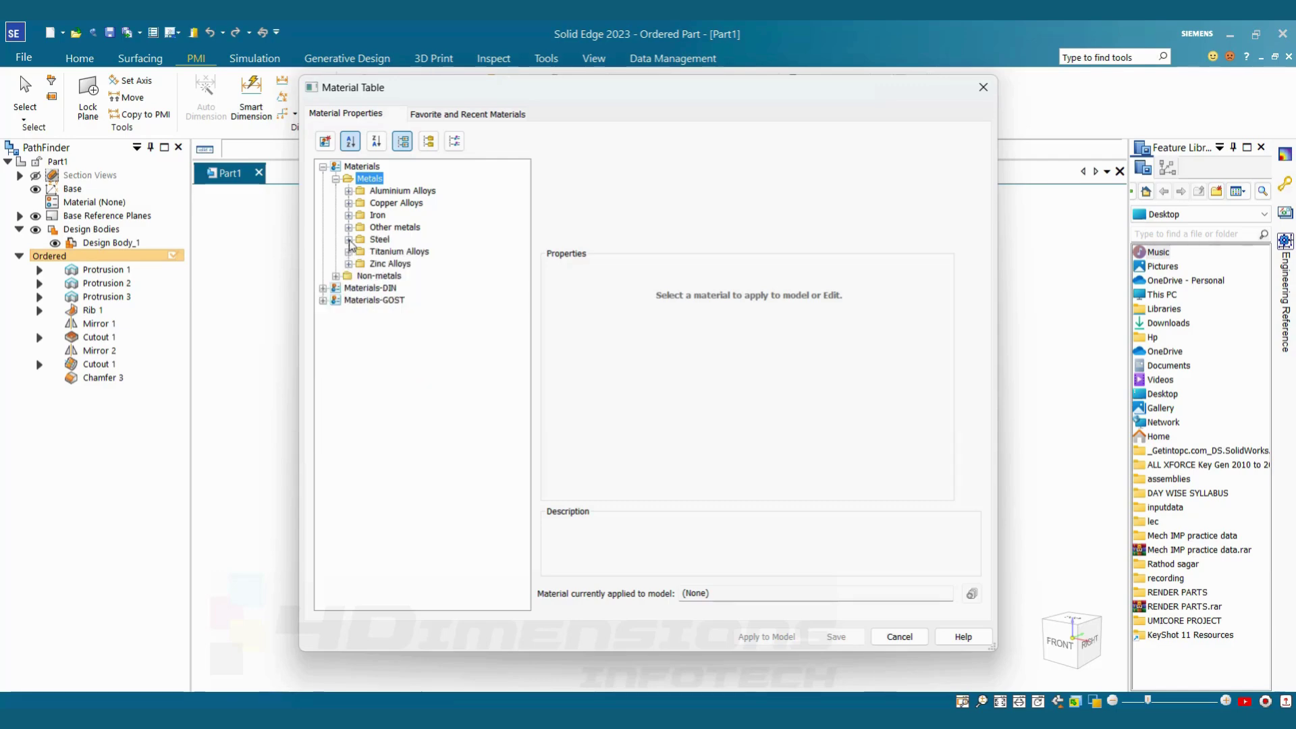
Examine the Non-metals groups and the materials listed under Woods.
left_click(336, 276)
left_click(348, 336)
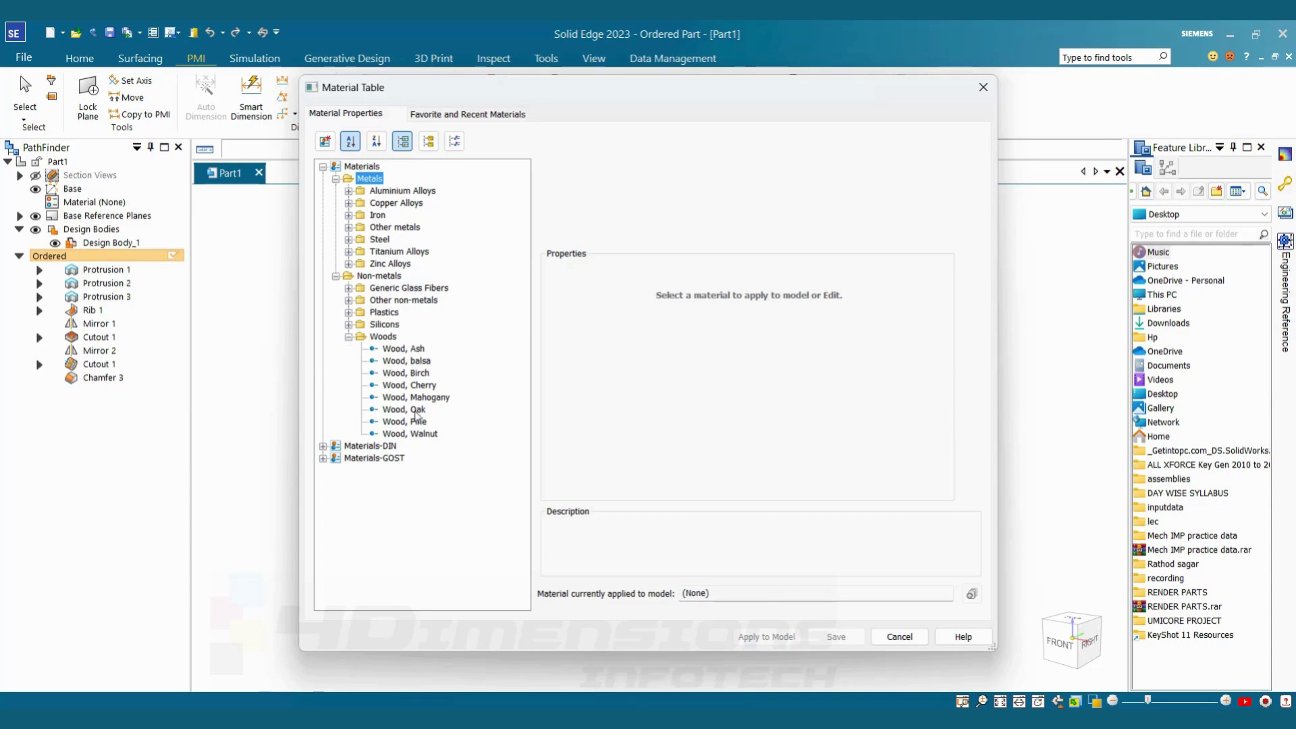
left_click(348, 336)
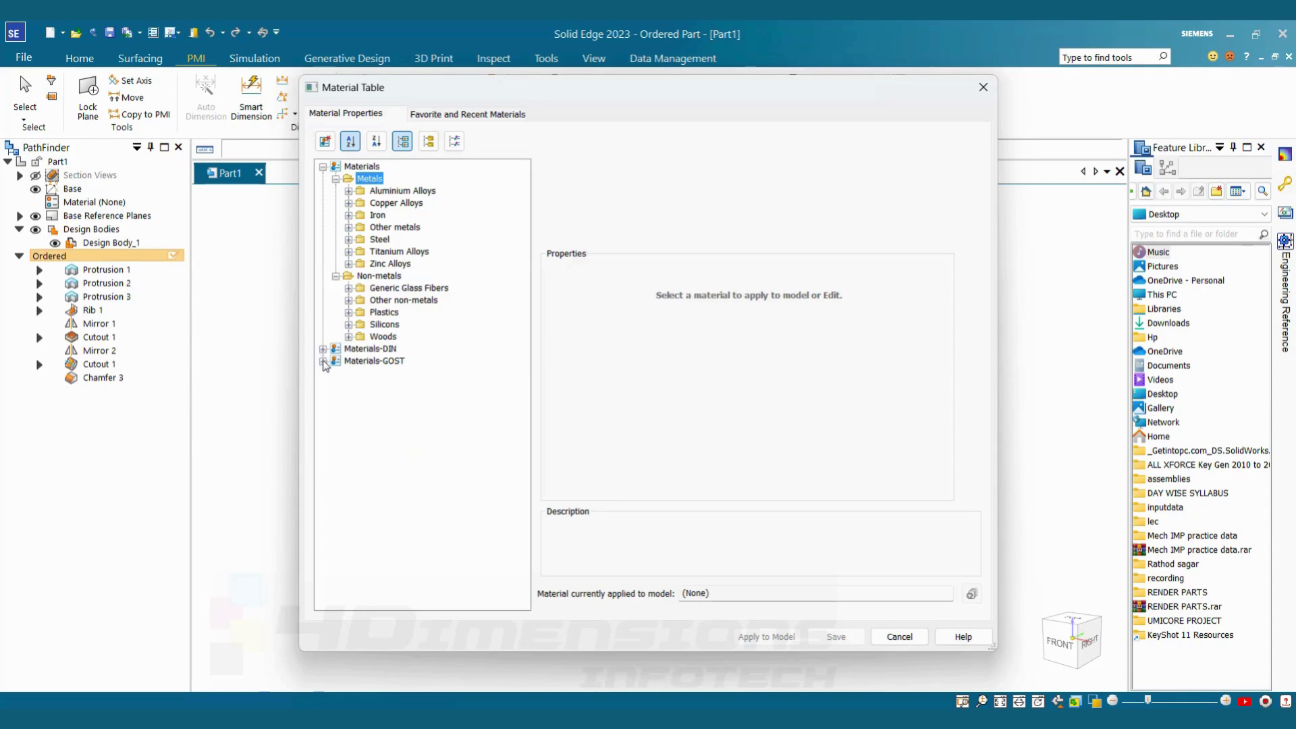
Apply Iron, grey cast type 20 from the Metals group to the bracket, after checking the Materials-DIN groups.
left_click(323, 350)
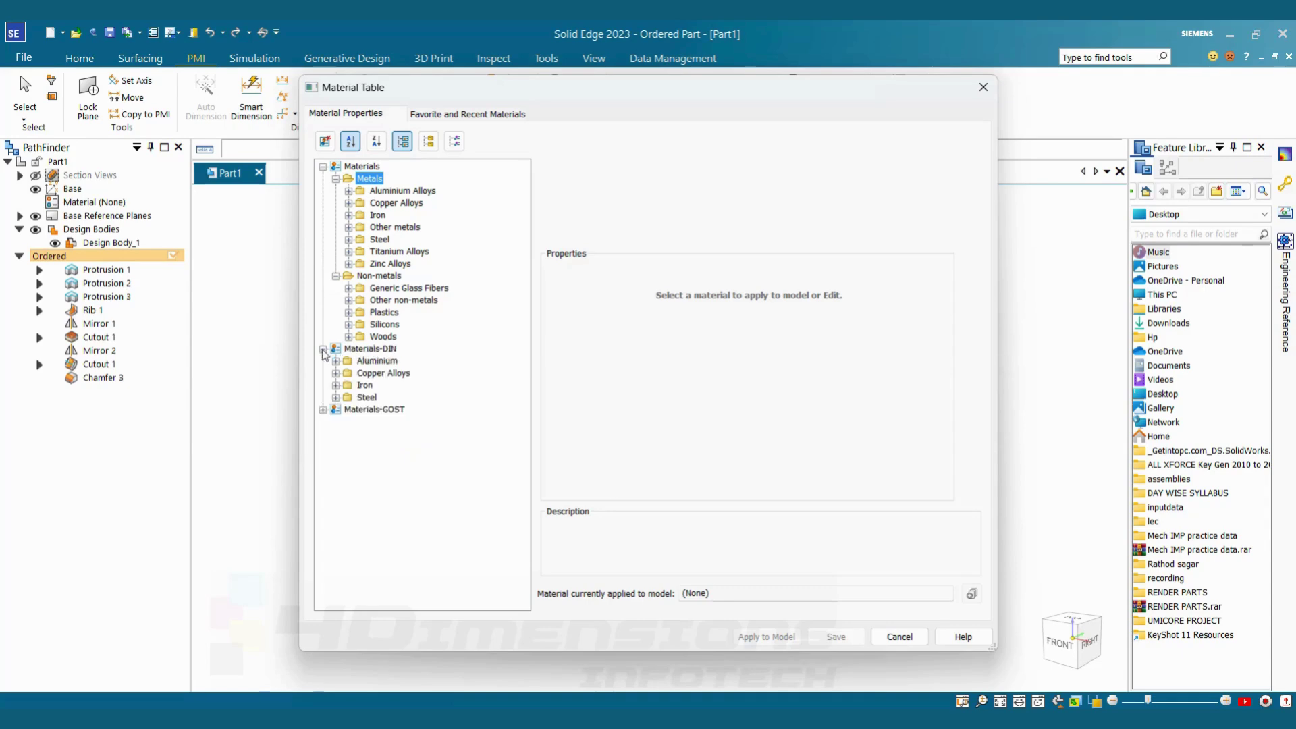
left_click(323, 349)
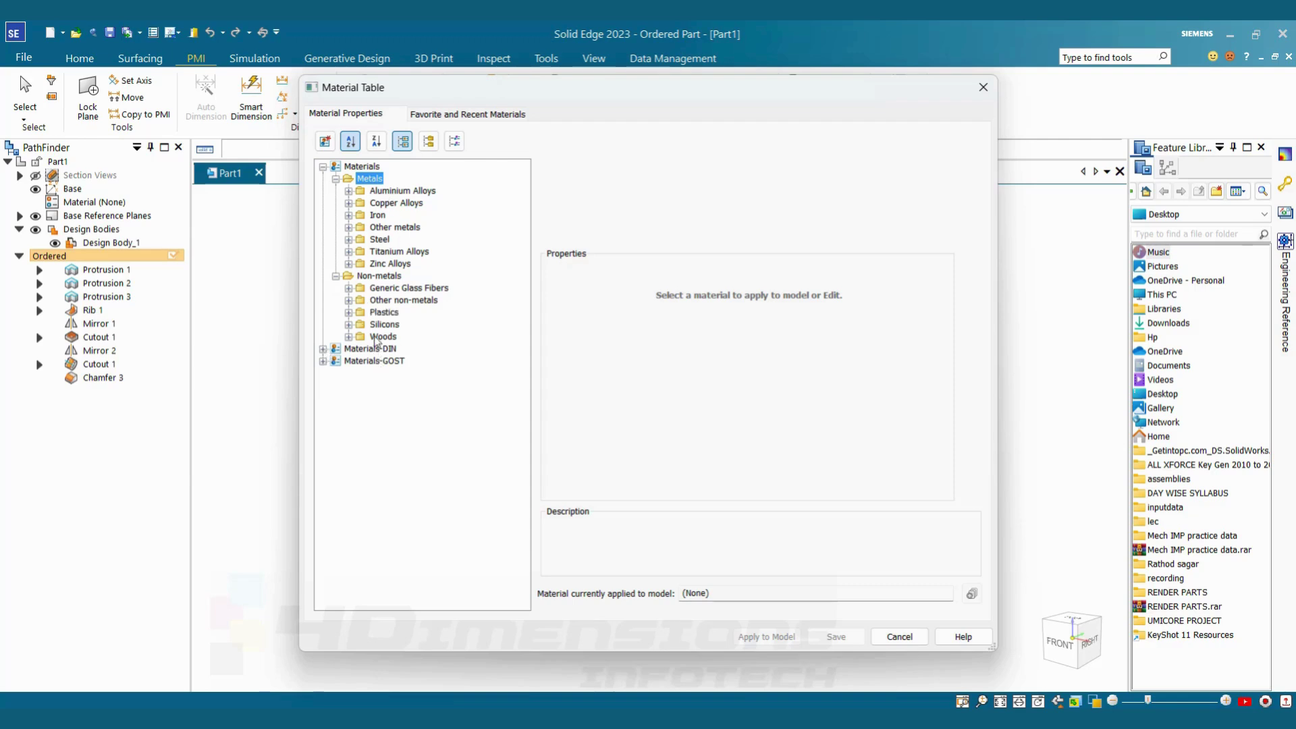
left_click(349, 215)
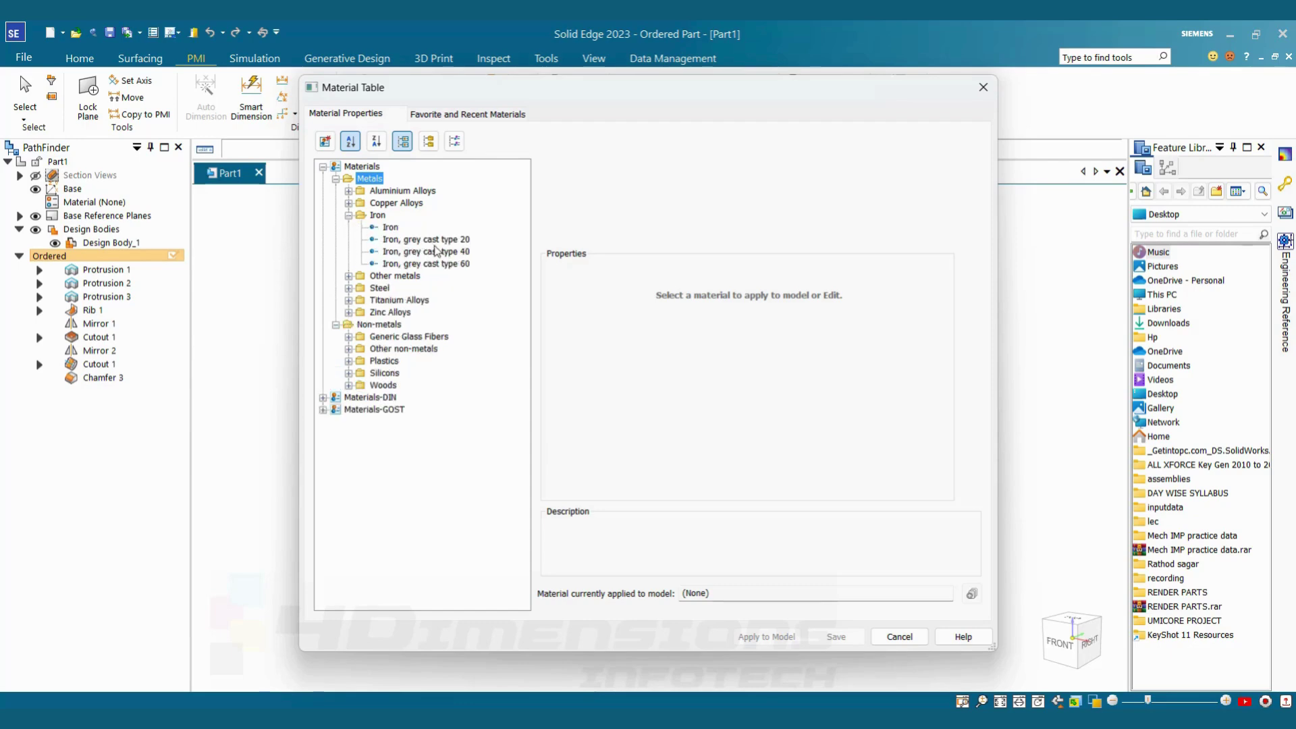
left_click(427, 240)
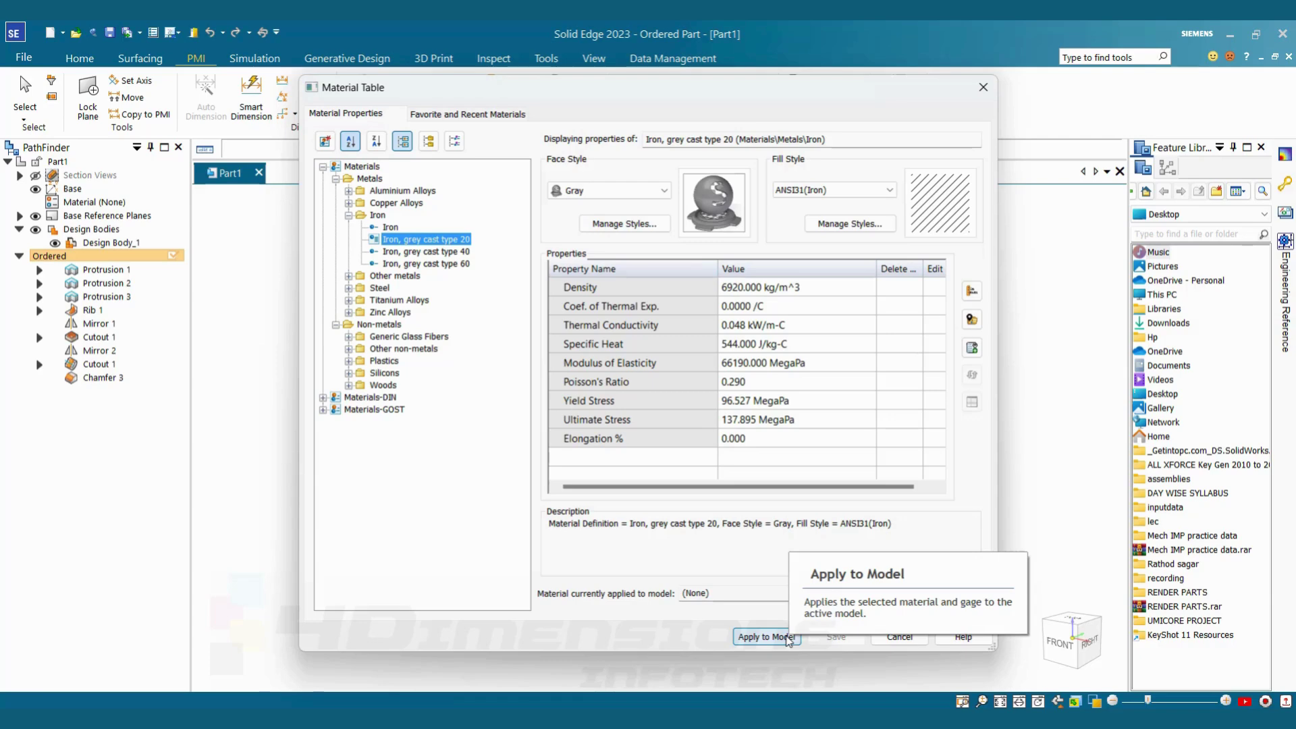
left_click(788, 638)
middle_click_drag(800, 343, 837, 350)
scroll(821, 297, "down", 2)
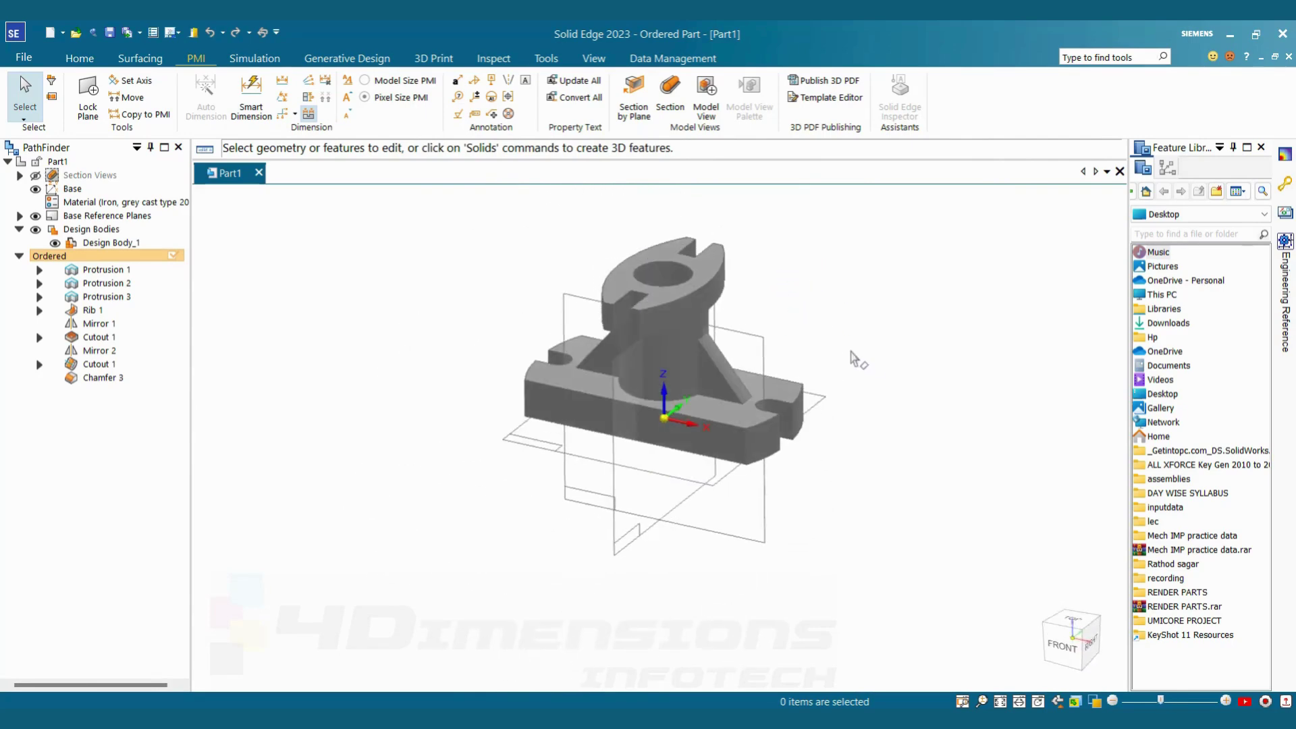
scroll(858, 371, "up", 2)
scroll(857, 373, "down", 2)
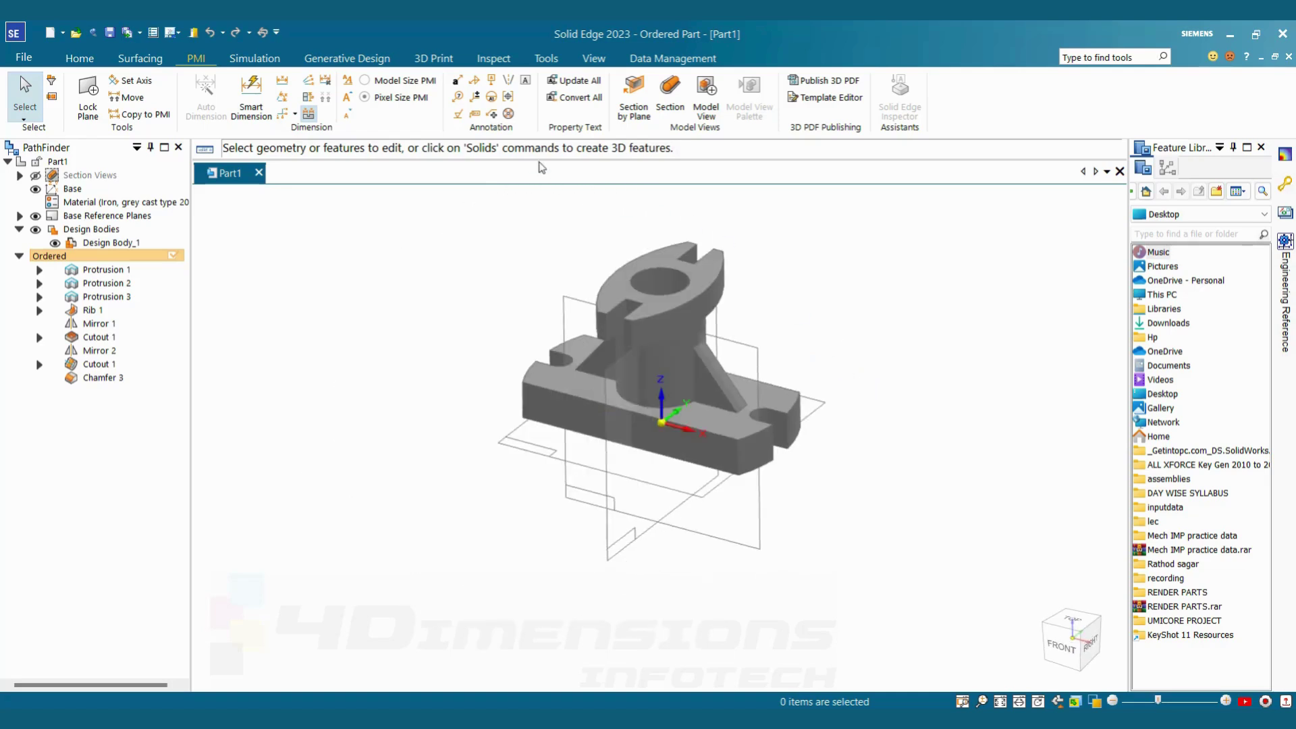
Update and read the bracket's physical properties, including mass, volume and surface area, with the cast iron material.
left_click(493, 59)
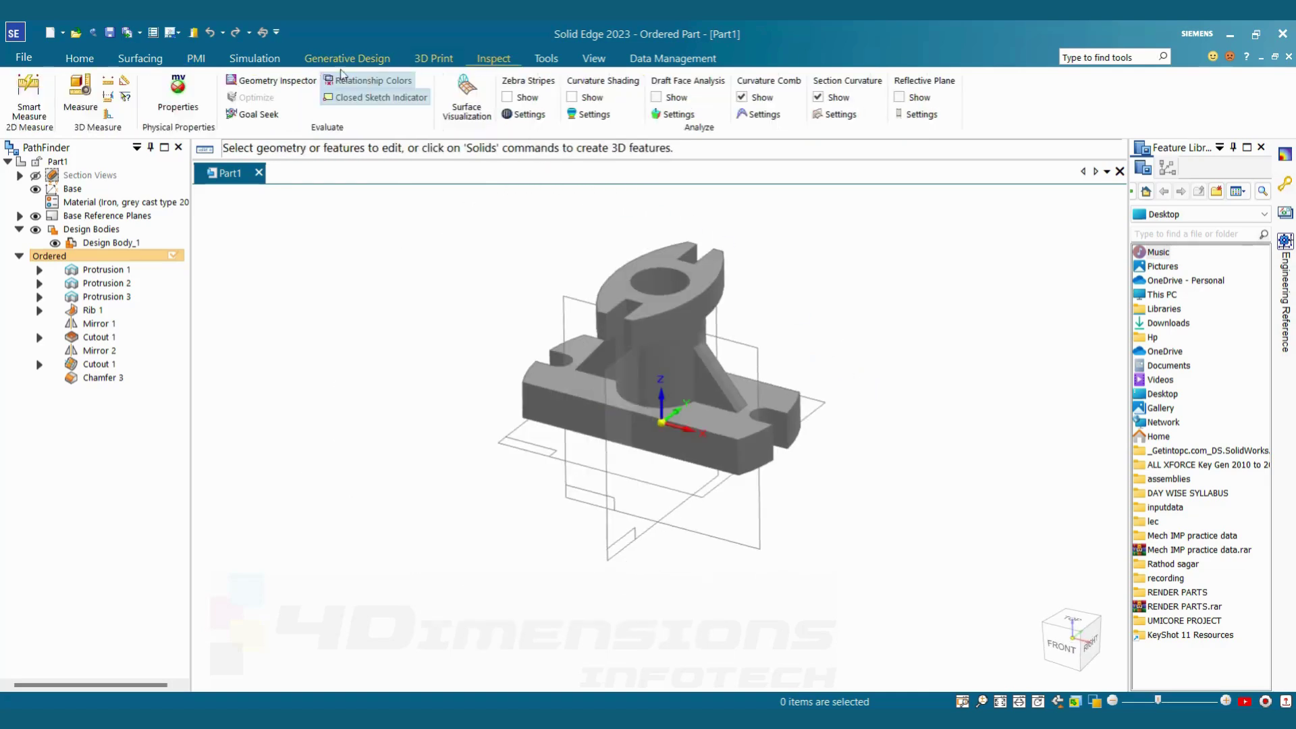
left_click(179, 102)
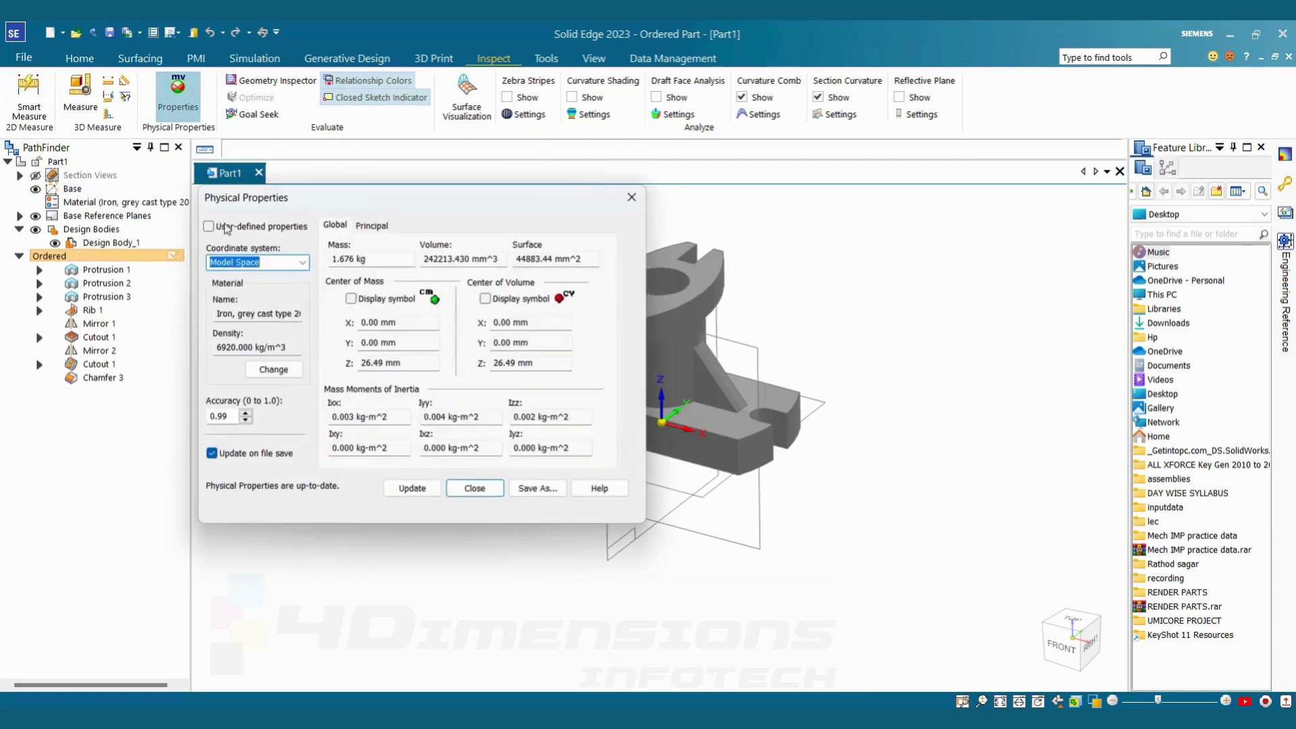
left_click(412, 487)
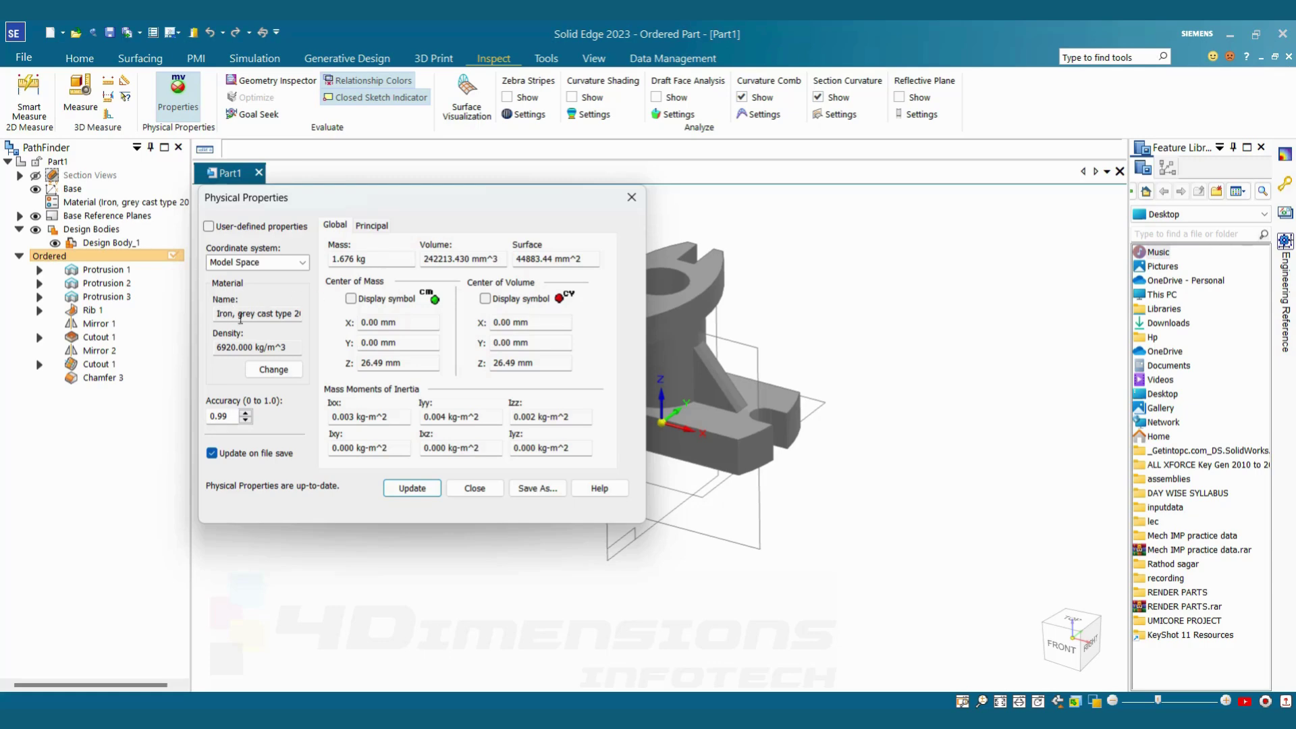
left_click(474, 488)
scroll(532, 381, "up", 3)
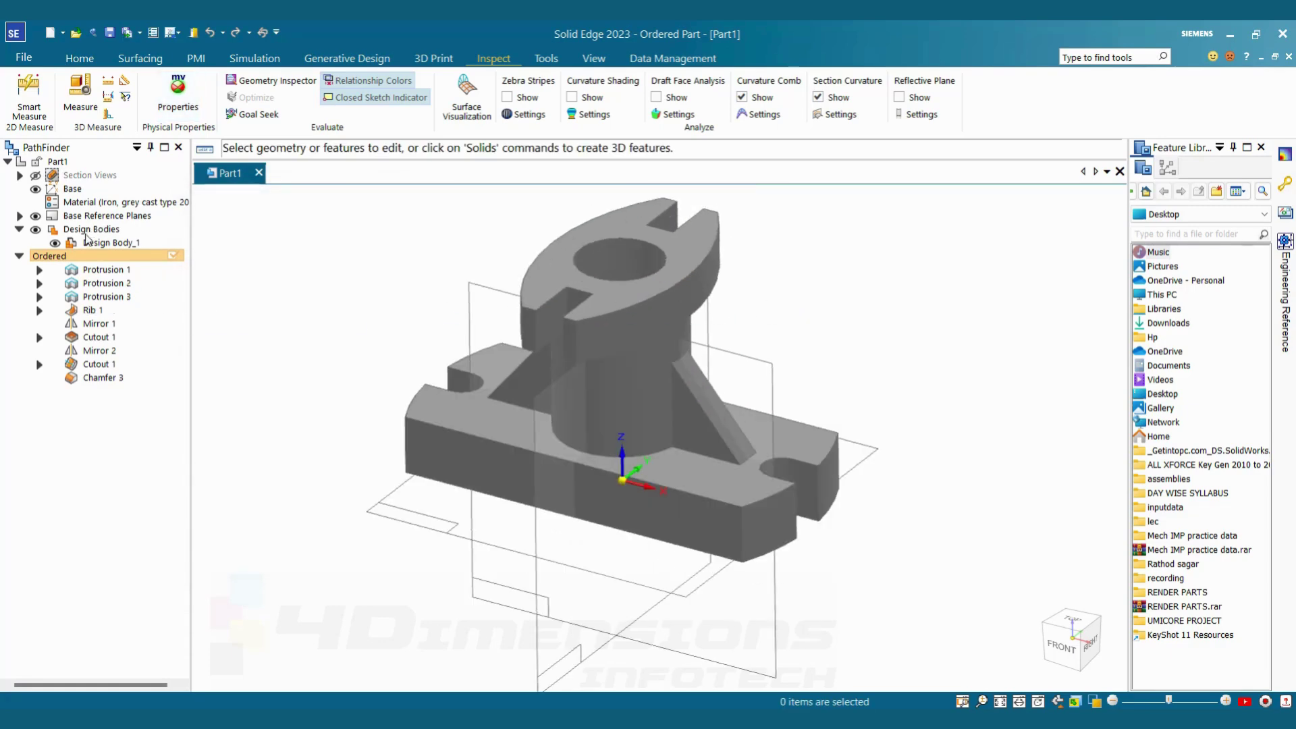
Change the bracket's material to Wood, Mahogany from the Non-metals Woods group of the Material Table.
right_click(93, 205)
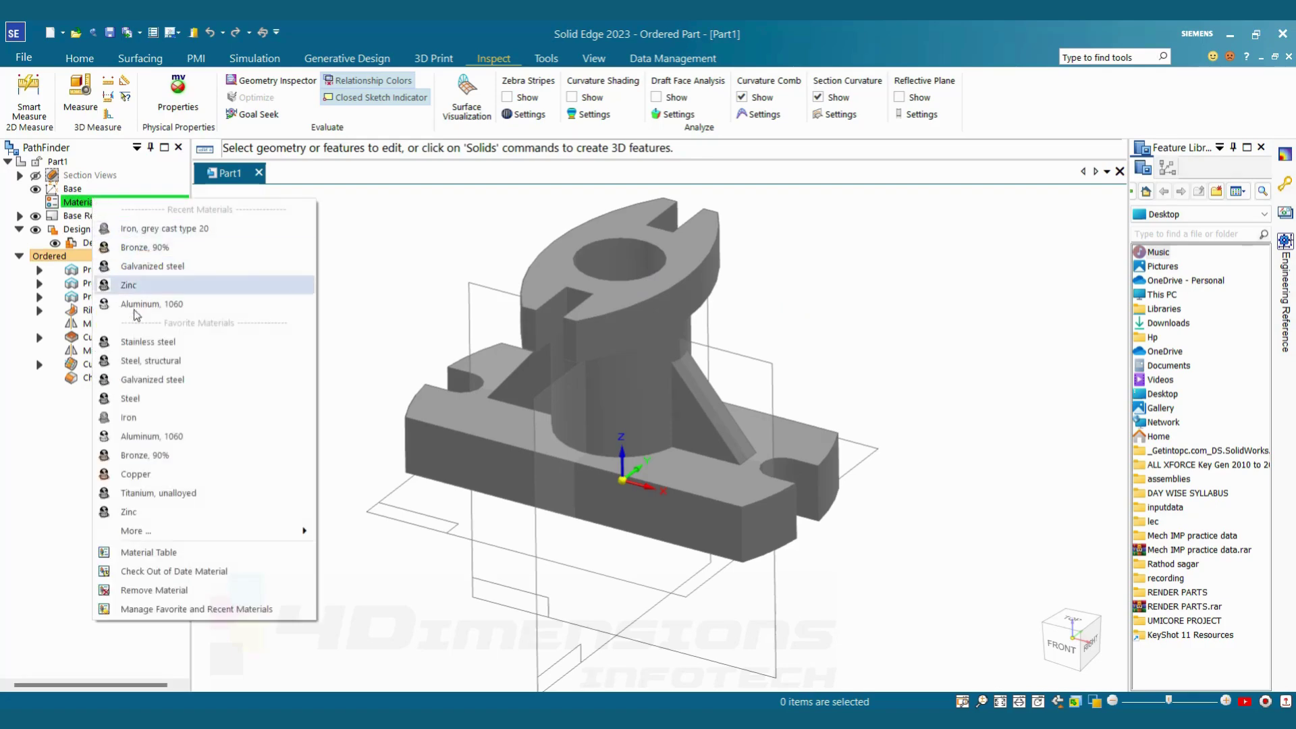
left_click(152, 553)
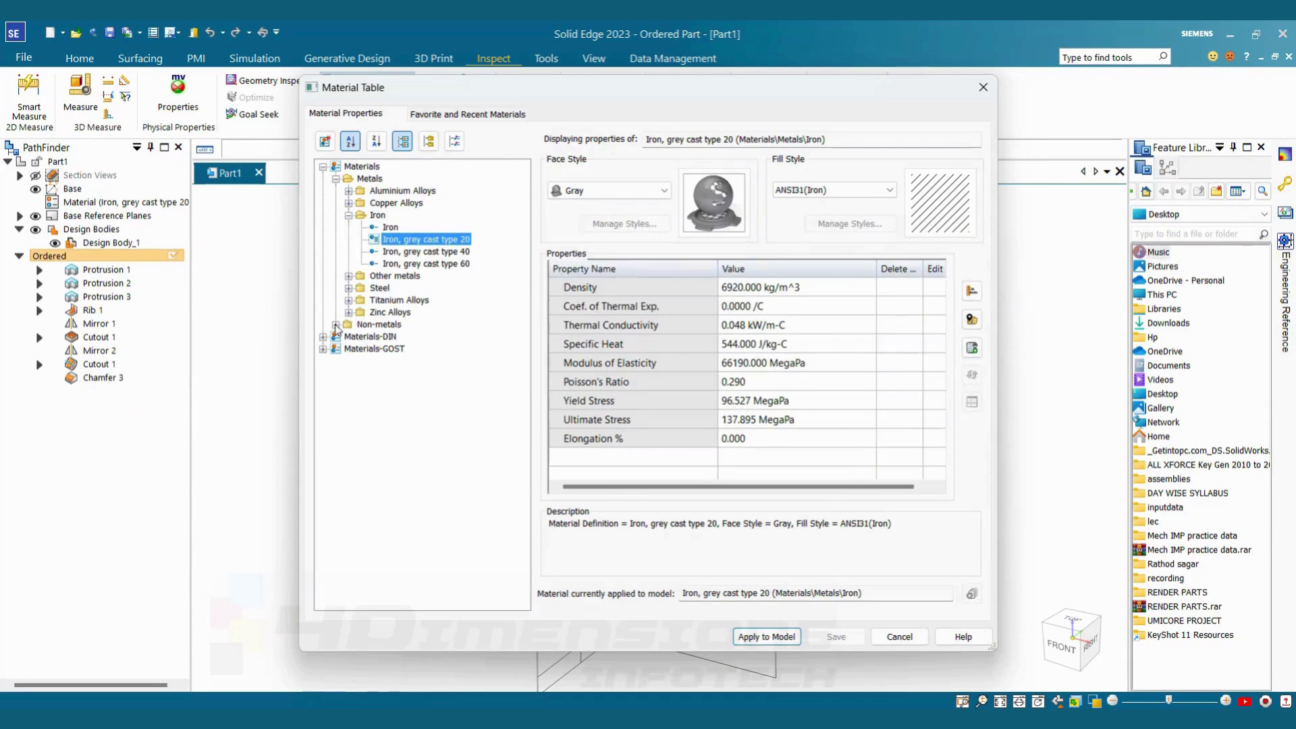
left_click(336, 326)
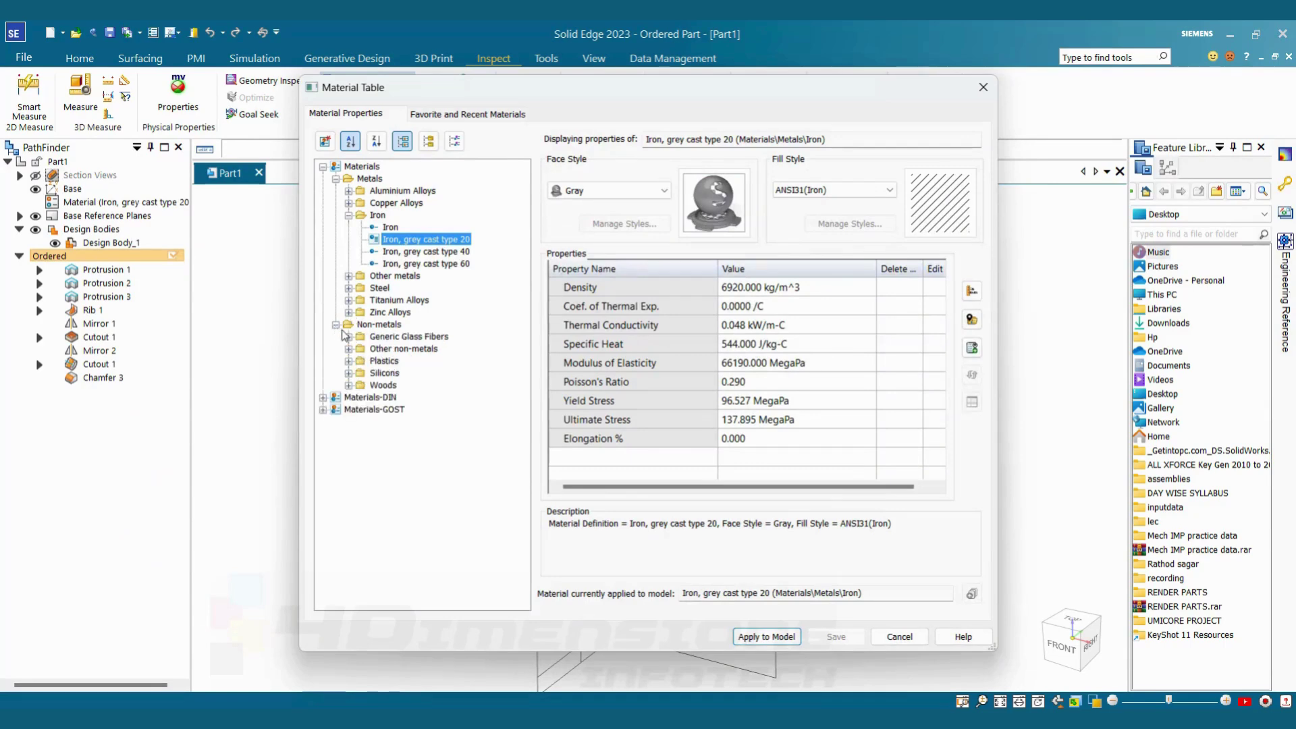
left_click(348, 385)
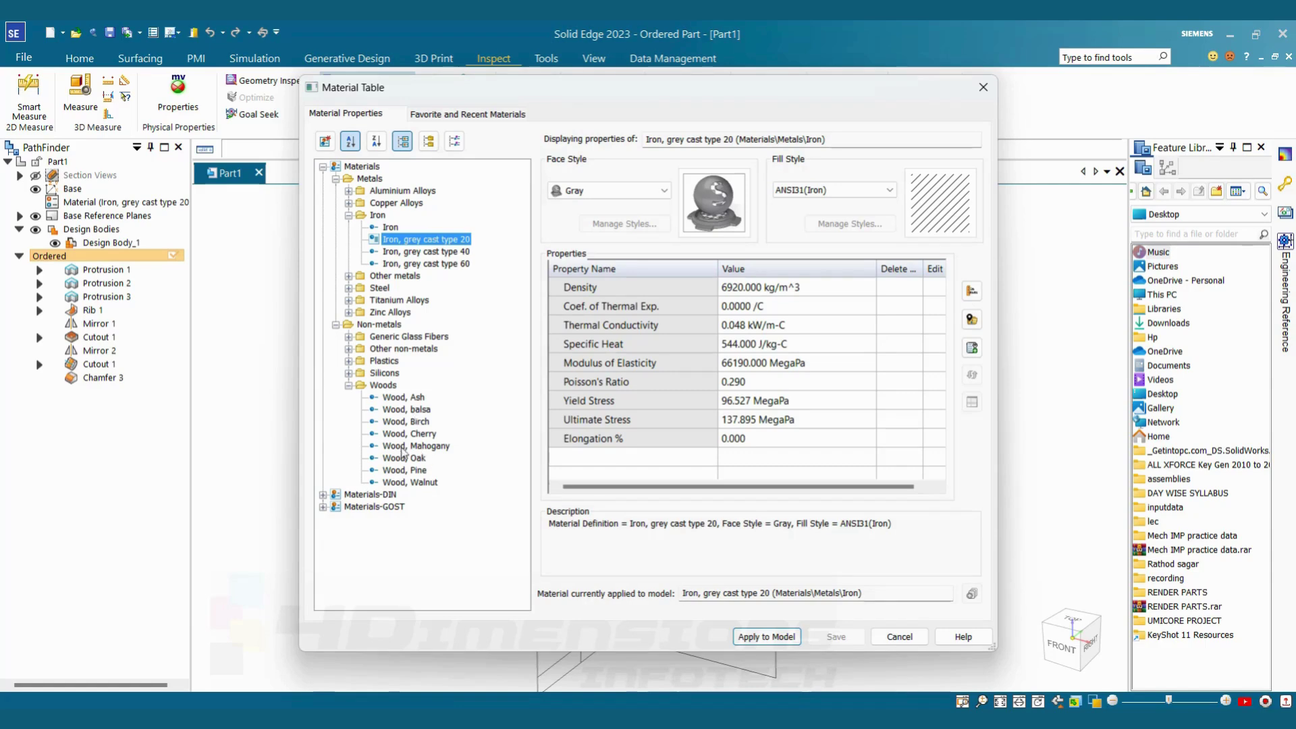
left_click(434, 448)
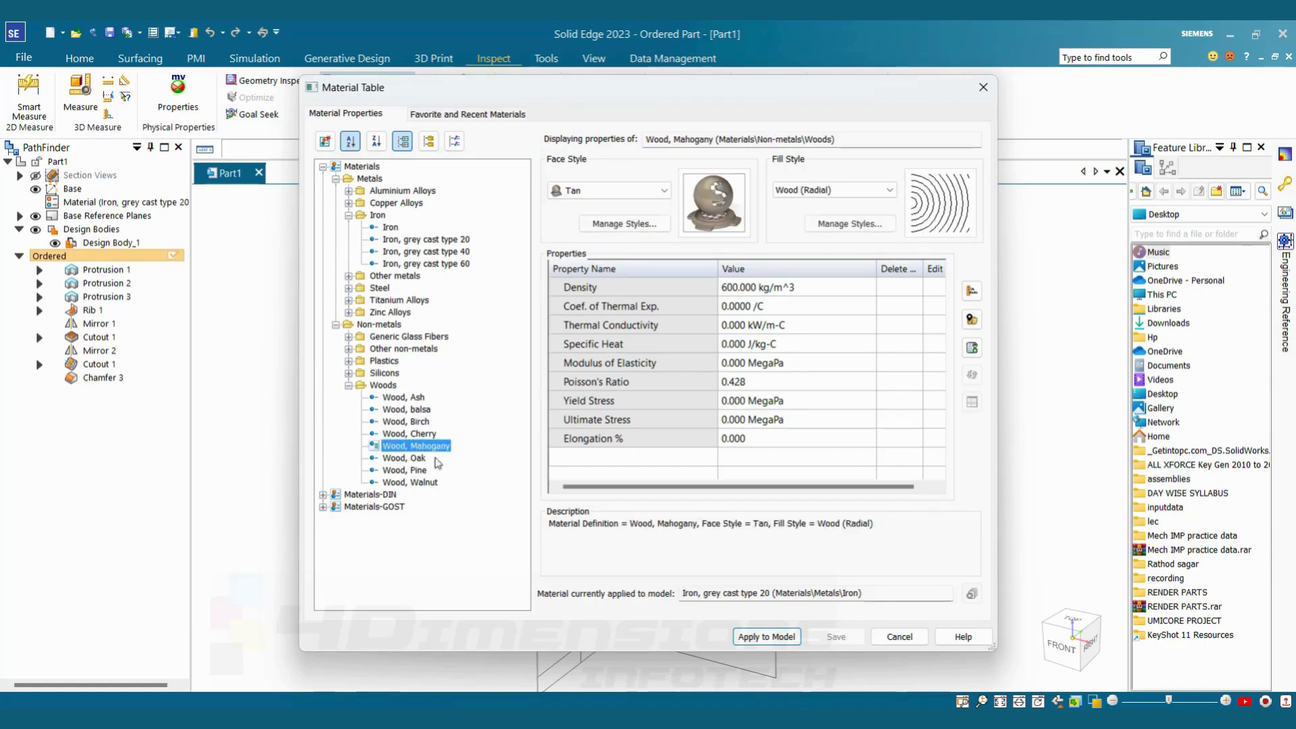
left_click(766, 636)
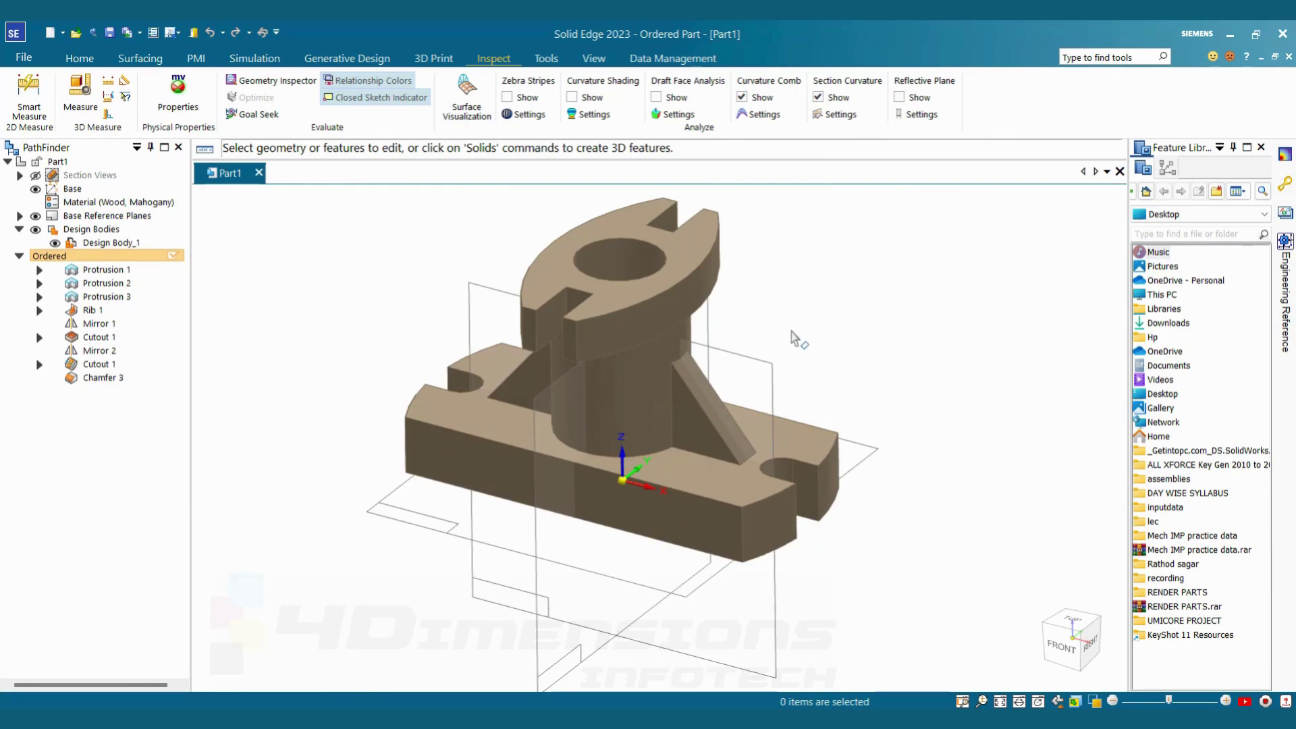
scroll(728, 348, "down", 1)
scroll(737, 308, "up", 1)
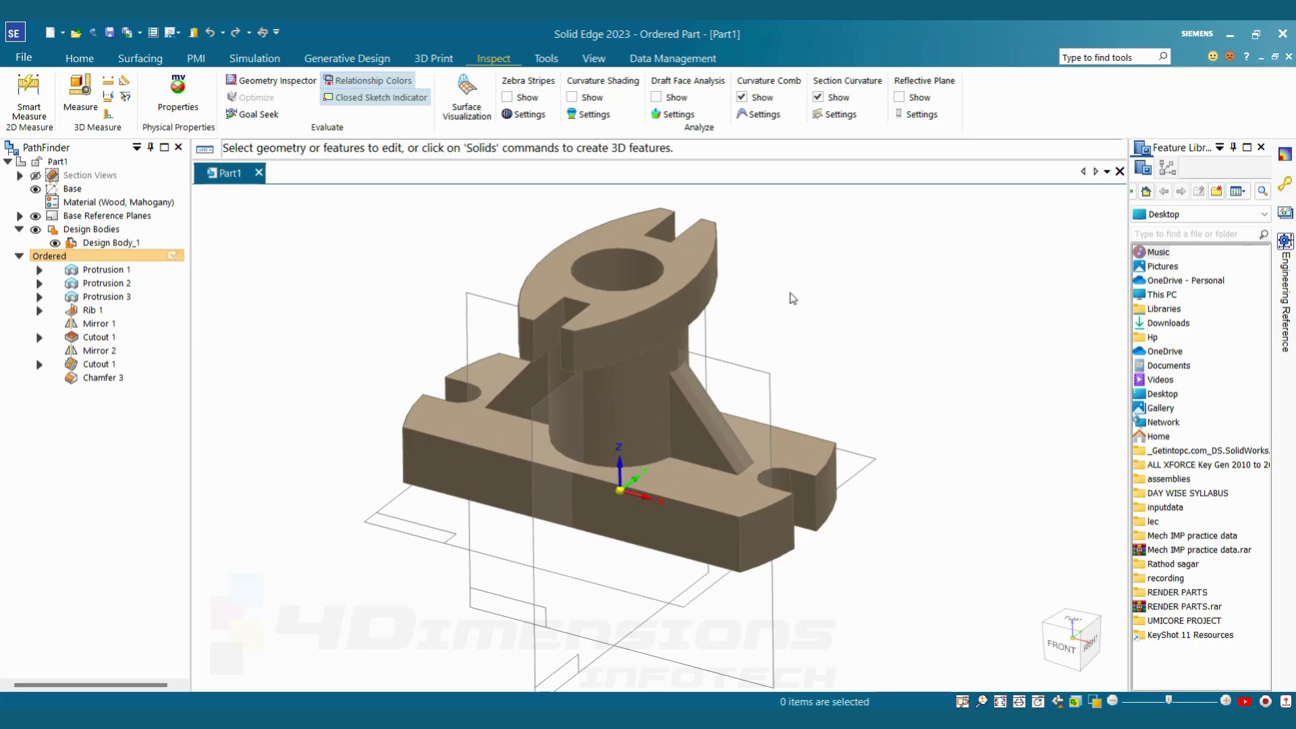
Update the bracket's physical properties and display the center of mass and center of volume symbols on the model.
left_click(187, 107)
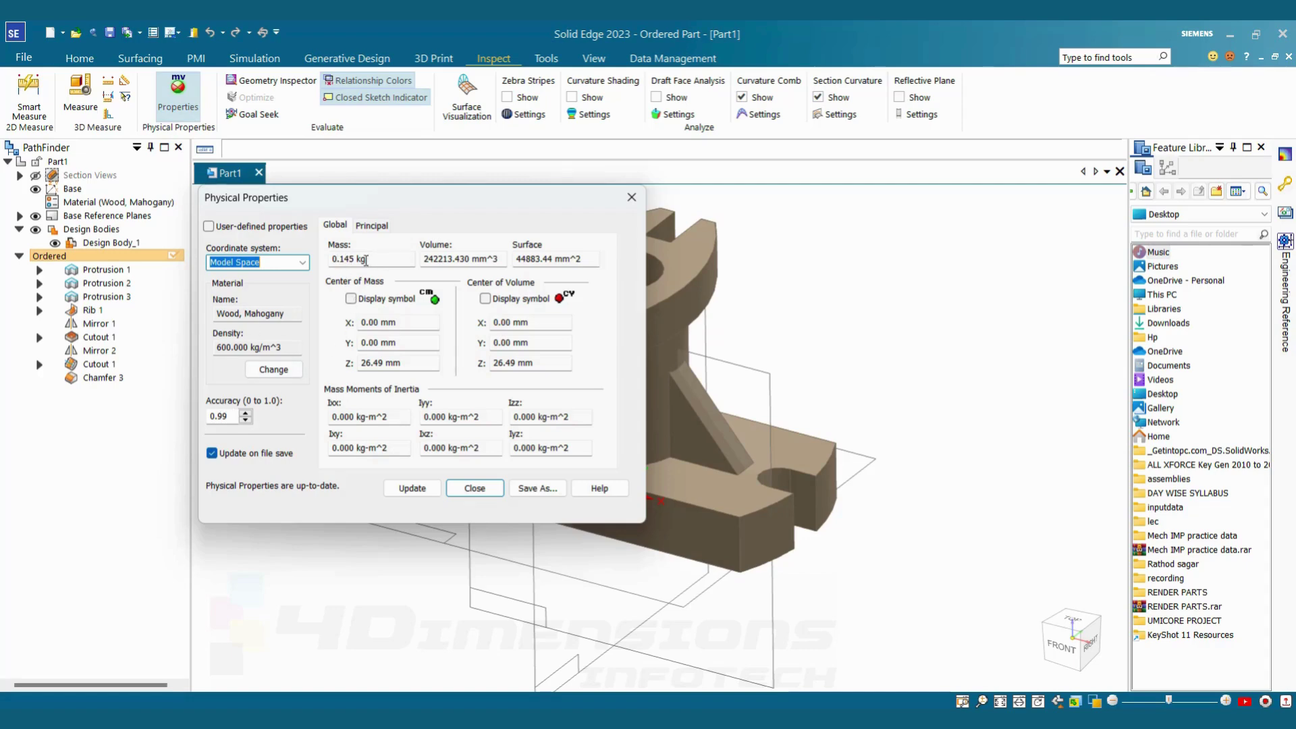
left_click(417, 491)
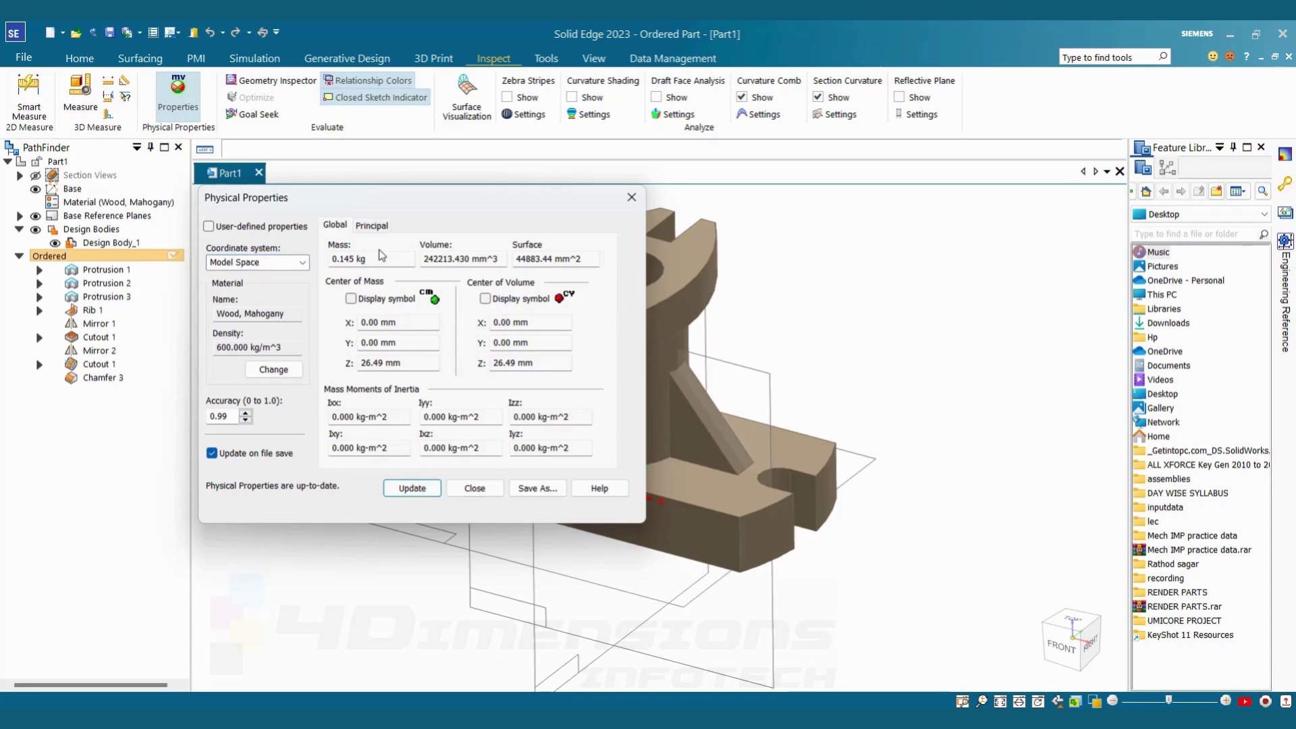
left_click(352, 301)
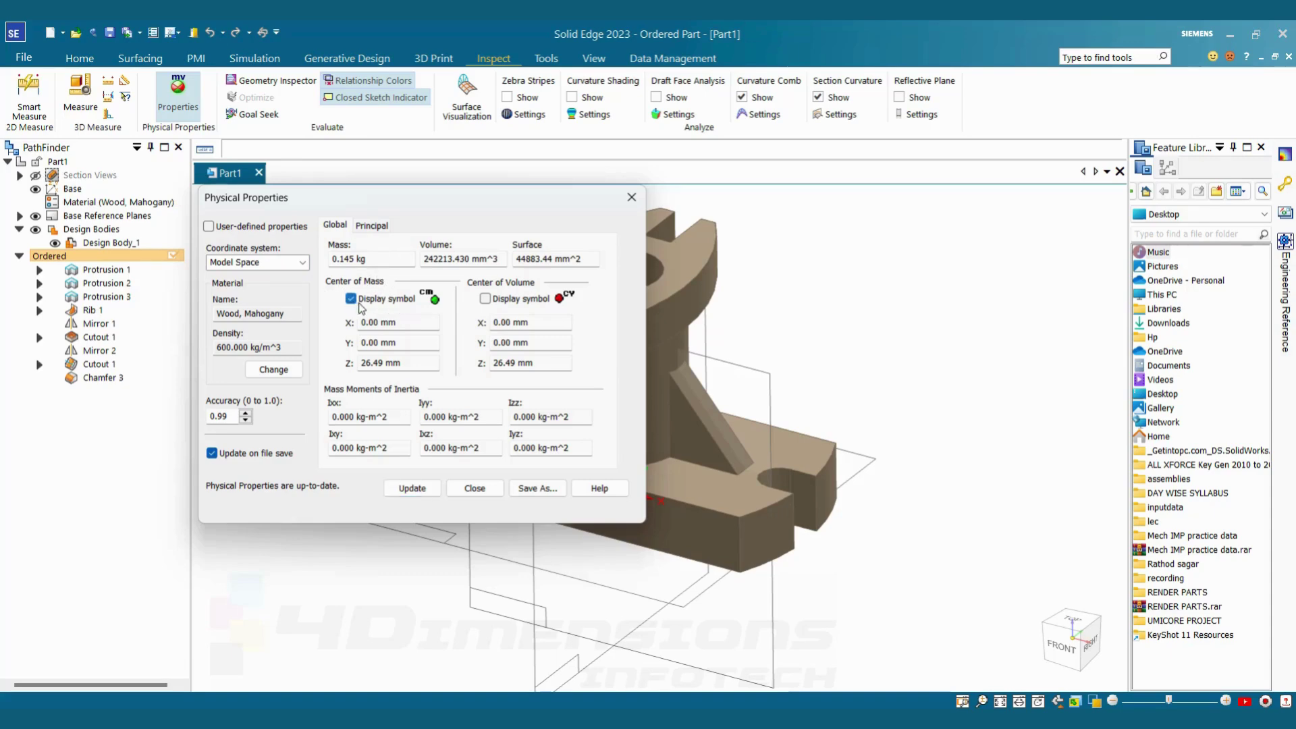
left_click(485, 299)
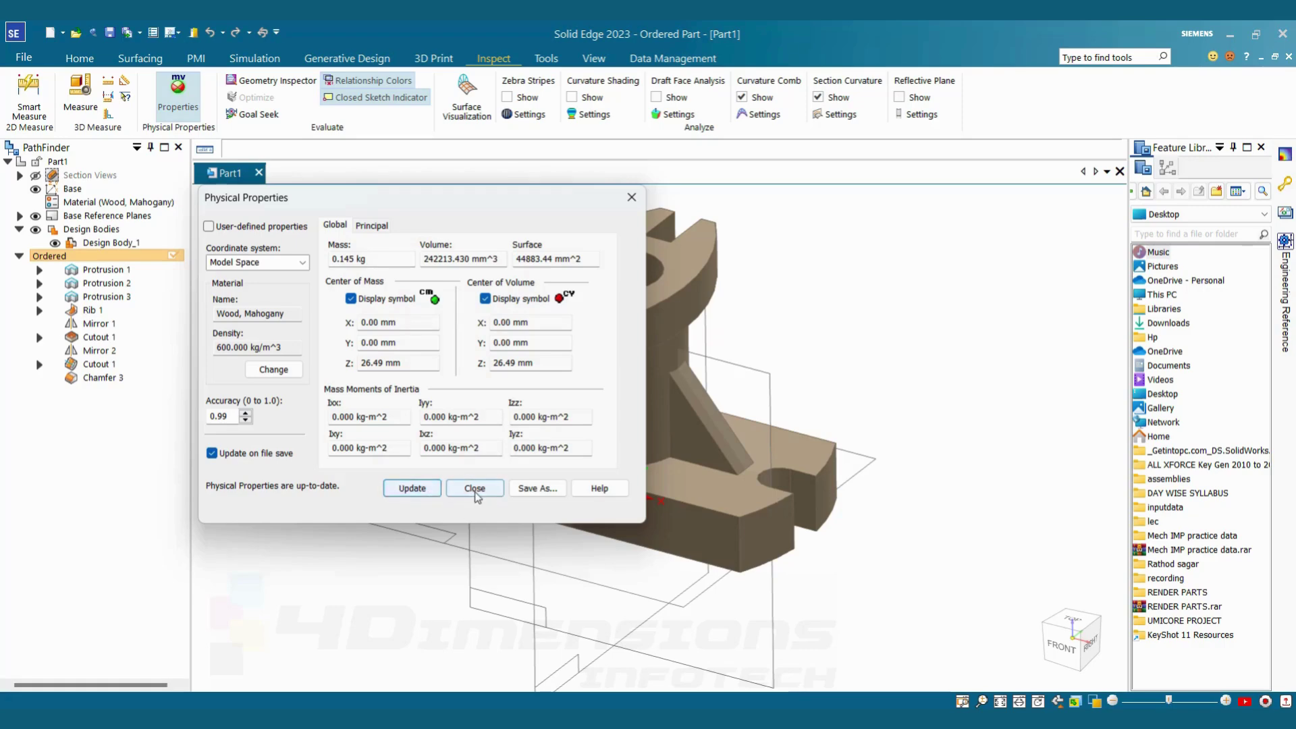
left_click(472, 486)
key("ctrl+f")
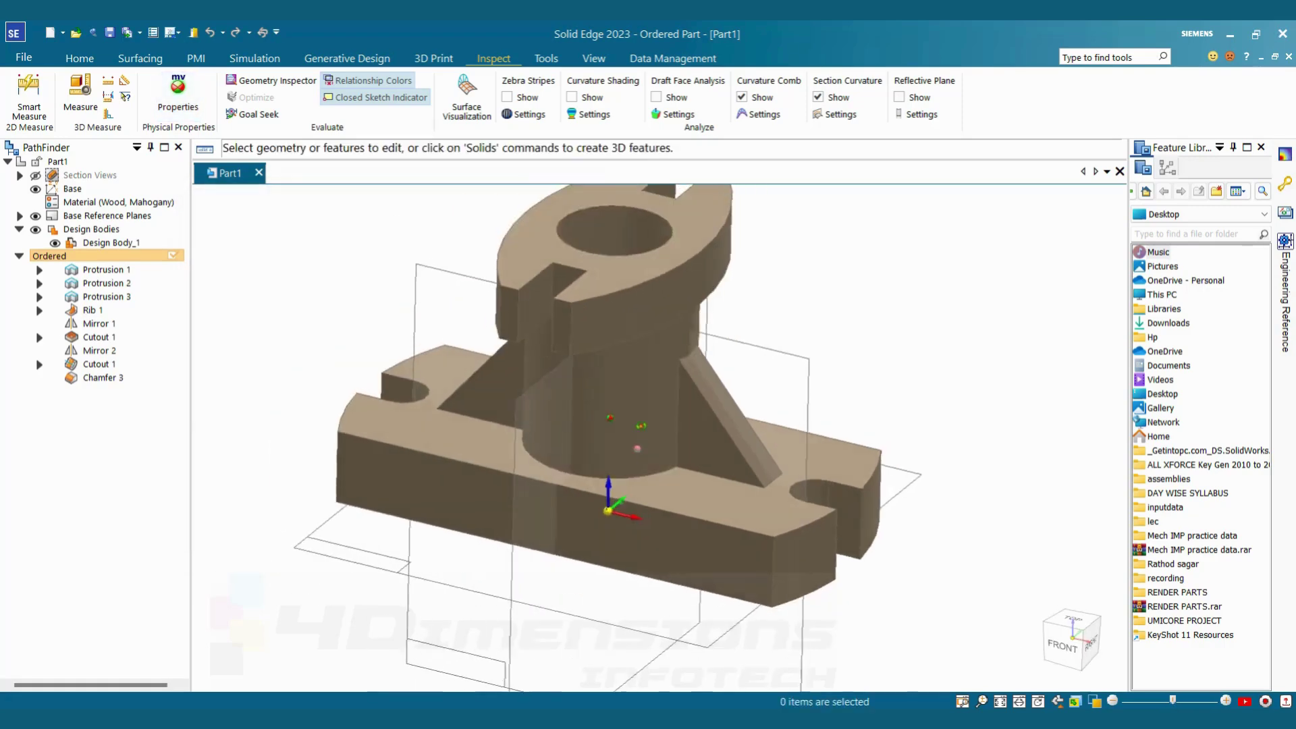
key("ctrl+j")
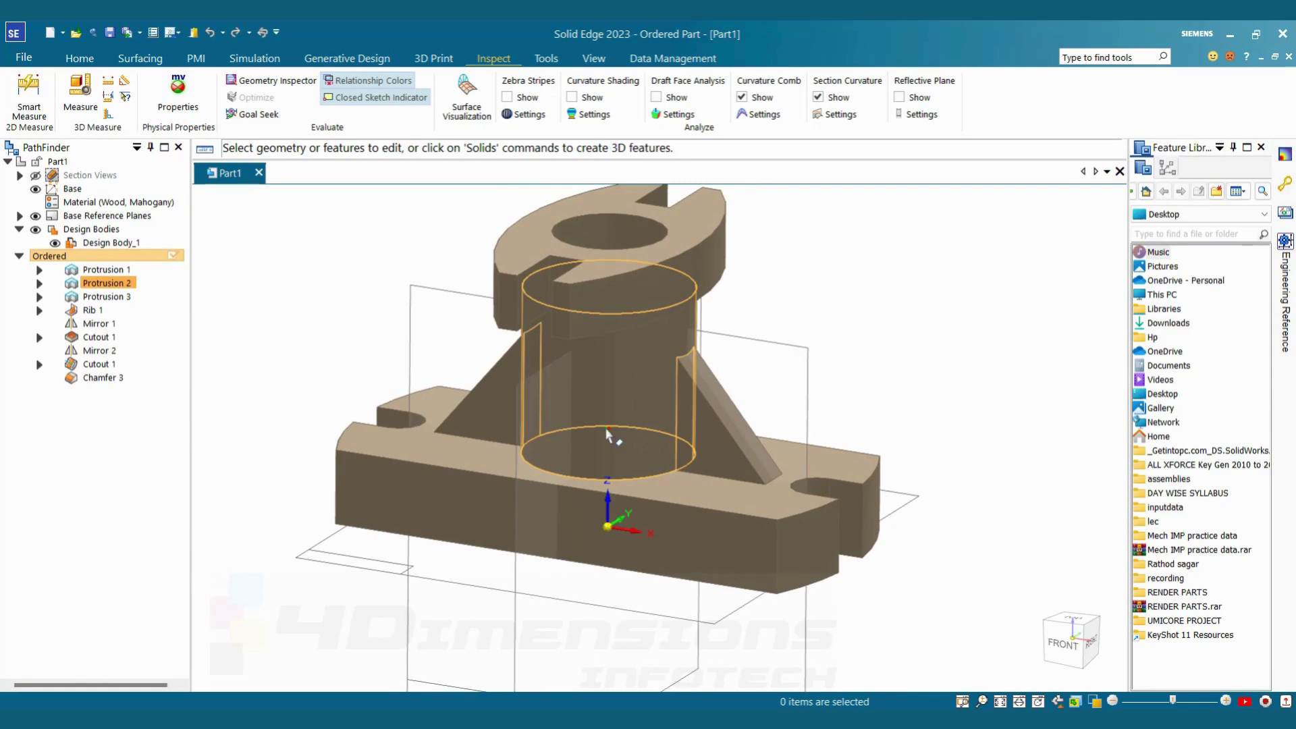
mouse_move(857, 354)
middle_mouse_down()
mouse_move(877, 361)
mouse_move(840, 368)
mouse_move(852, 370)
middle_mouse_up()
Enable user-defined properties in the bracket's physical properties and accept the existing values.
left_click(178, 94)
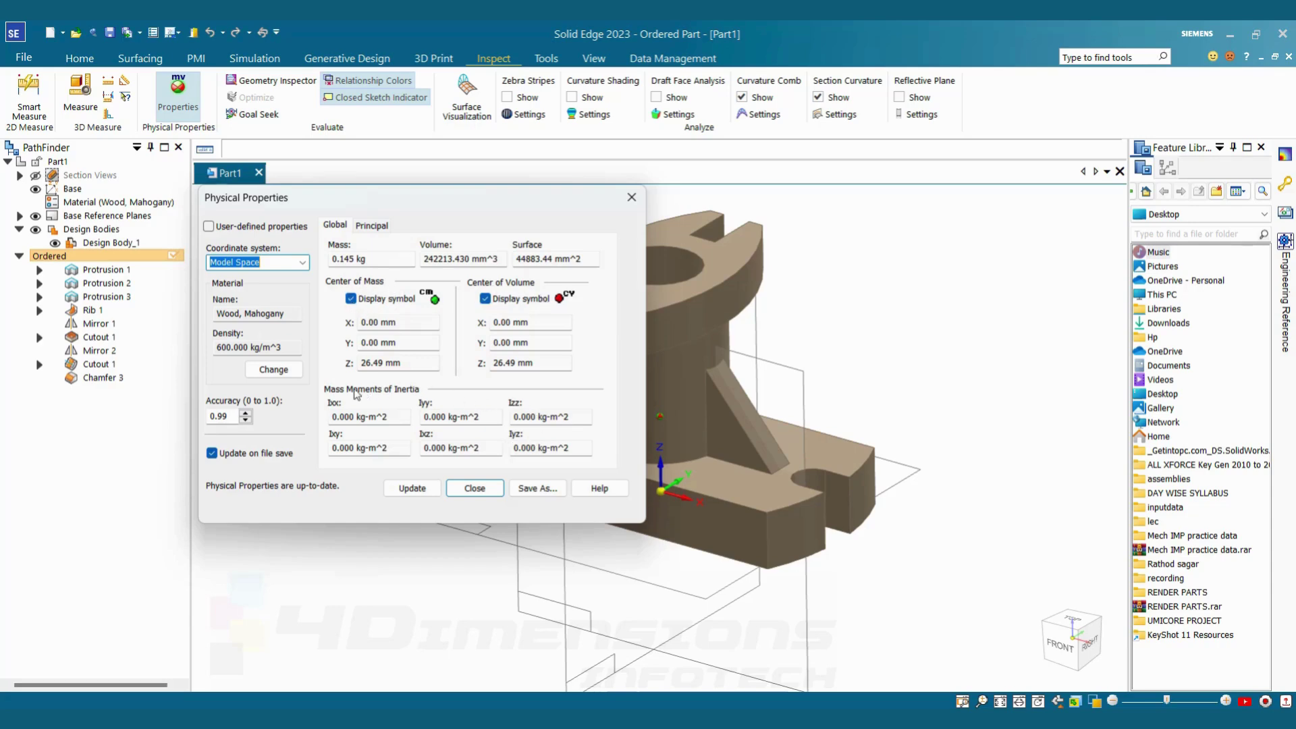
left_click(209, 227)
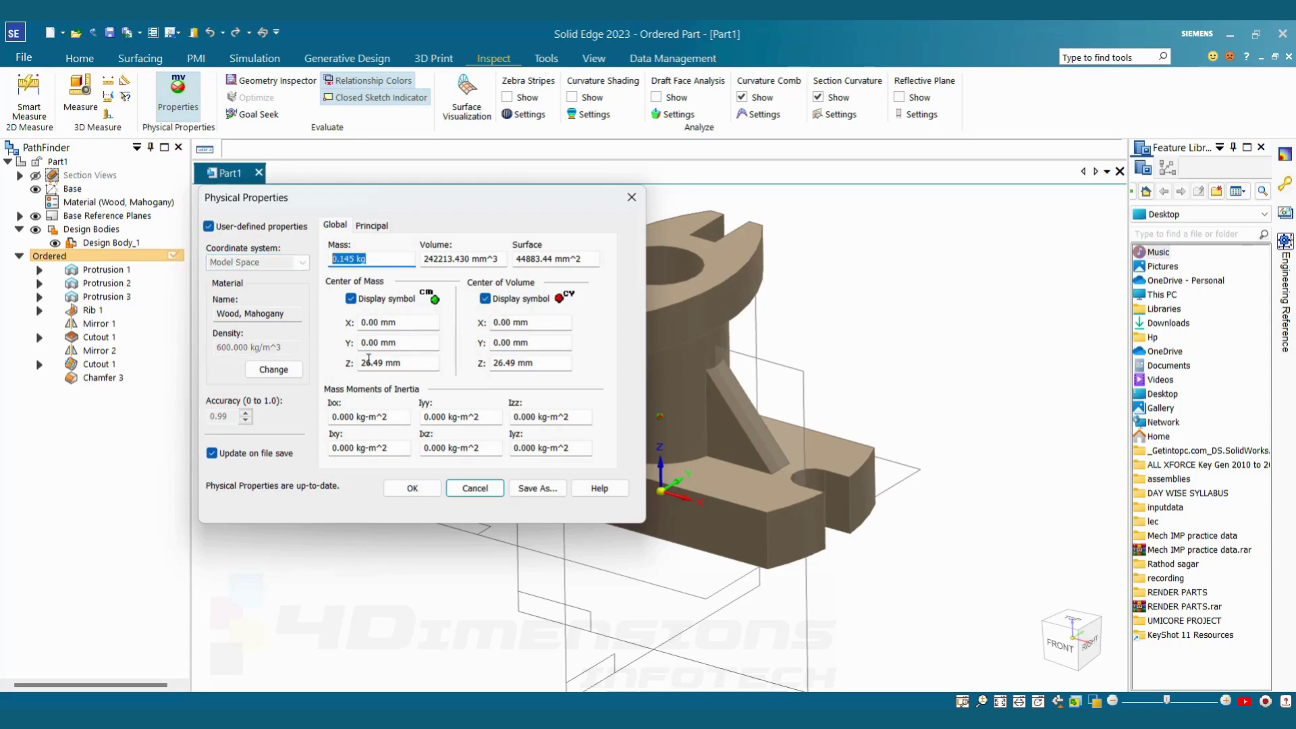
left_click(415, 491)
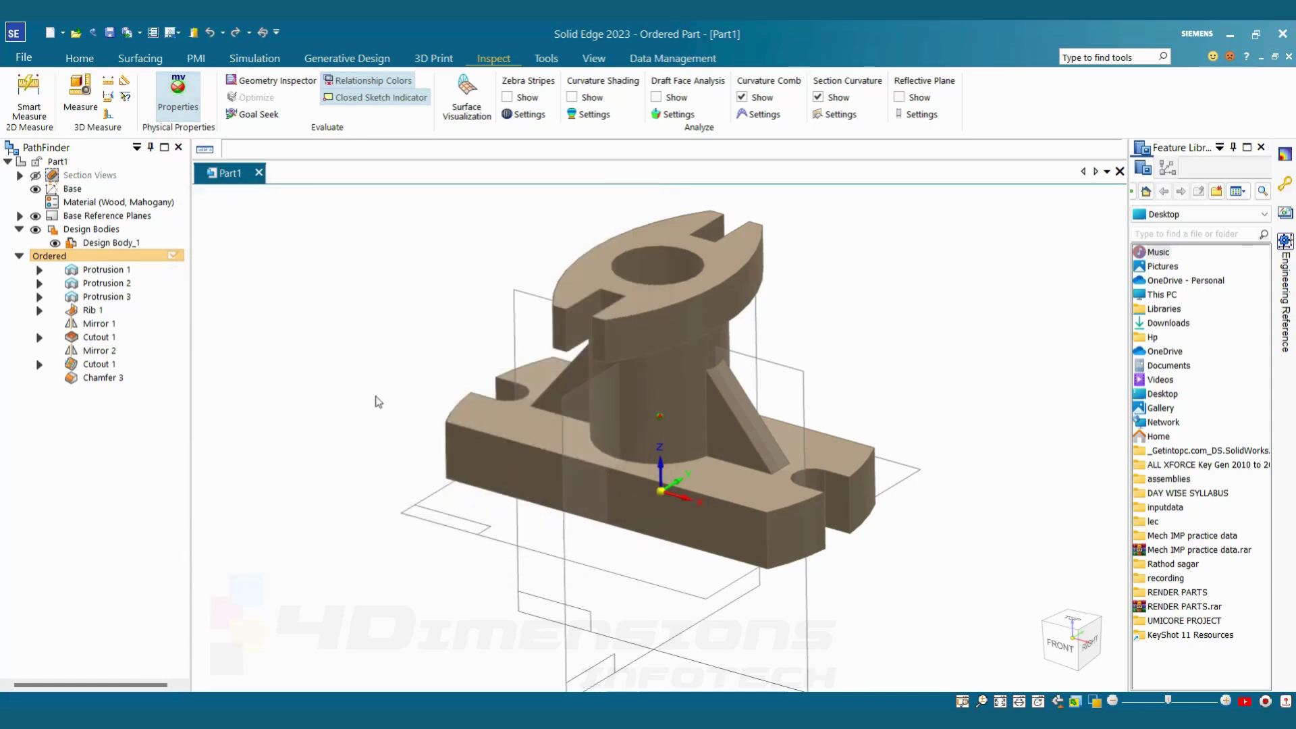
Hide the base reference planes and inspect the center symbols inside the bracket.
left_click(36, 215)
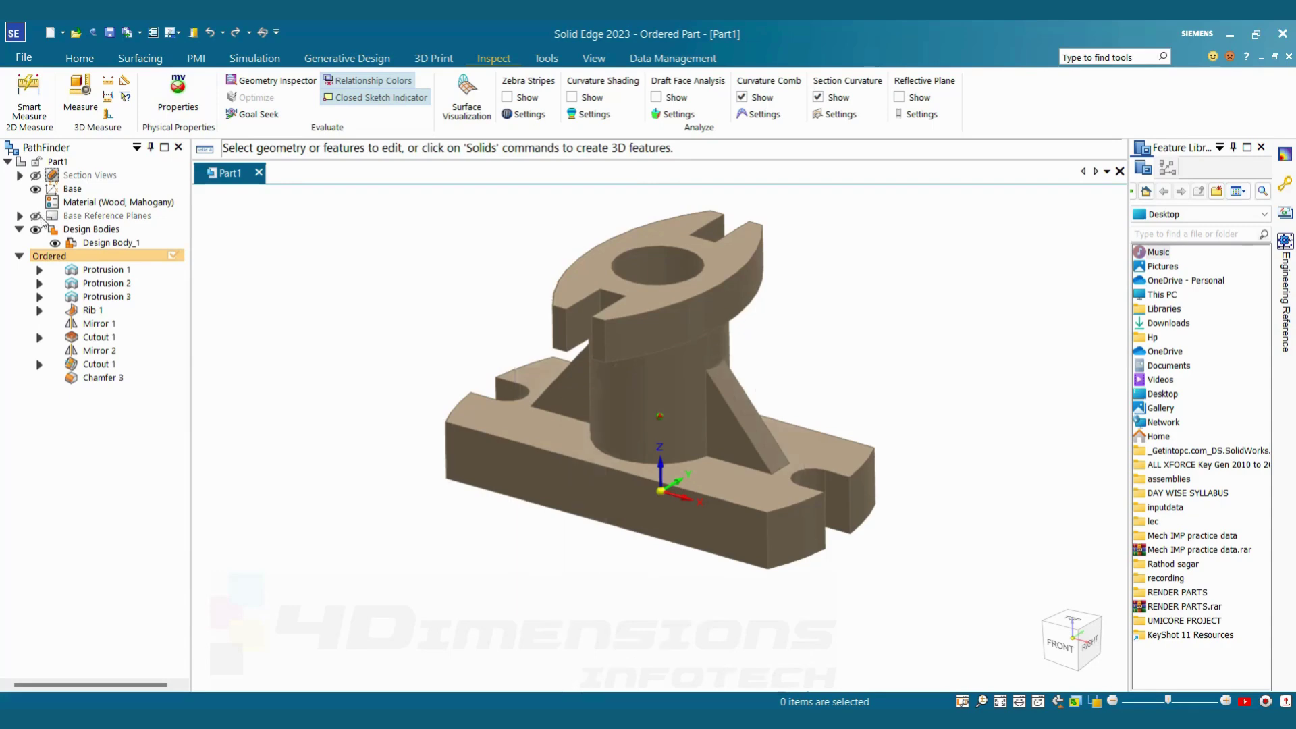
middle_click_drag(490, 330, 511, 312)
scroll(567, 375, "up", 4)
middle_click_drag(642, 425, 742, 503)
scroll(637, 518, "down", 4)
scroll(824, 365, "up", 1)
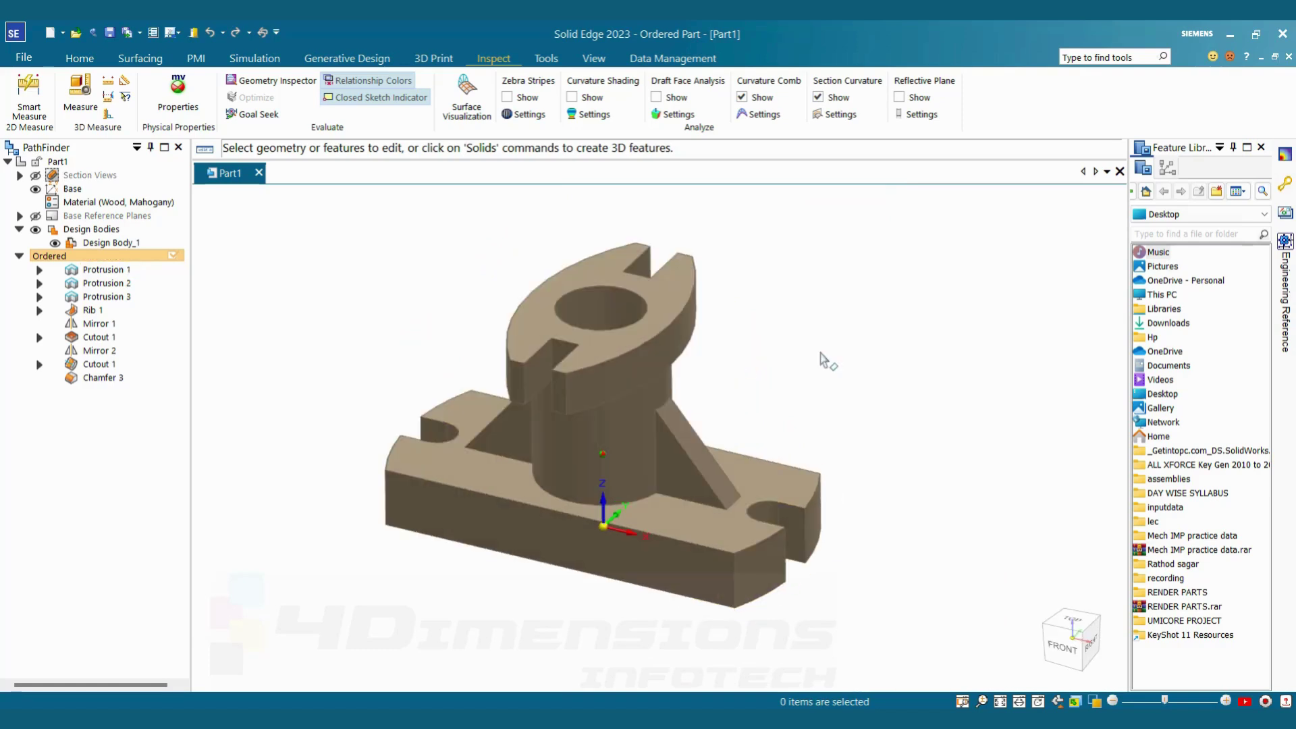
left_click(27, 58)
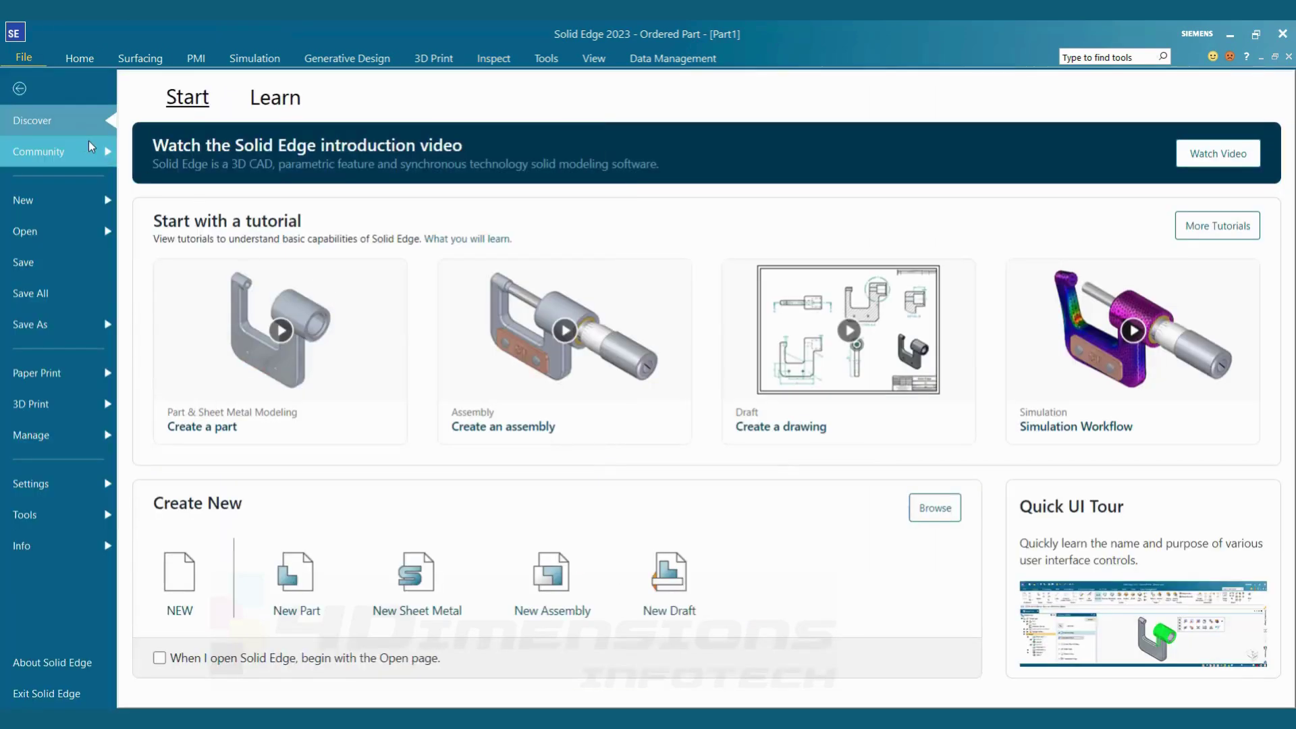
key("Escape")
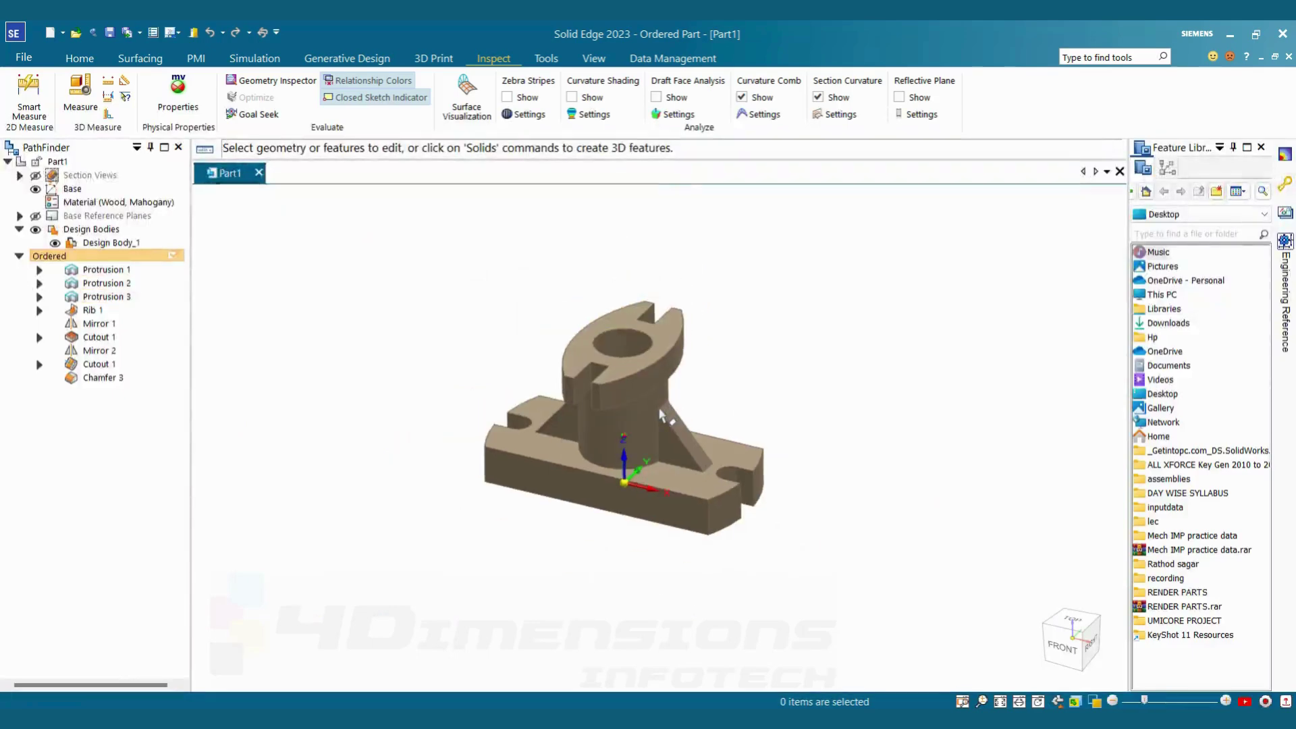
scroll(661, 448, "up", 1)
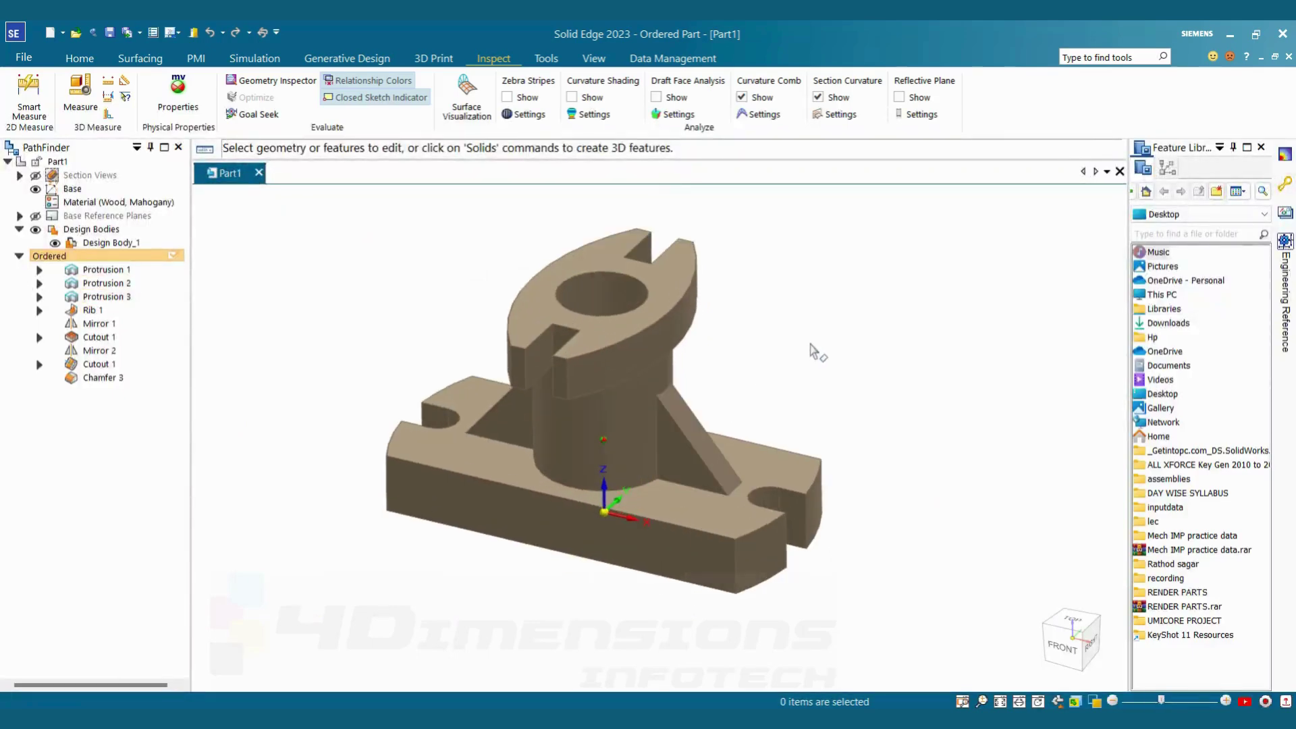